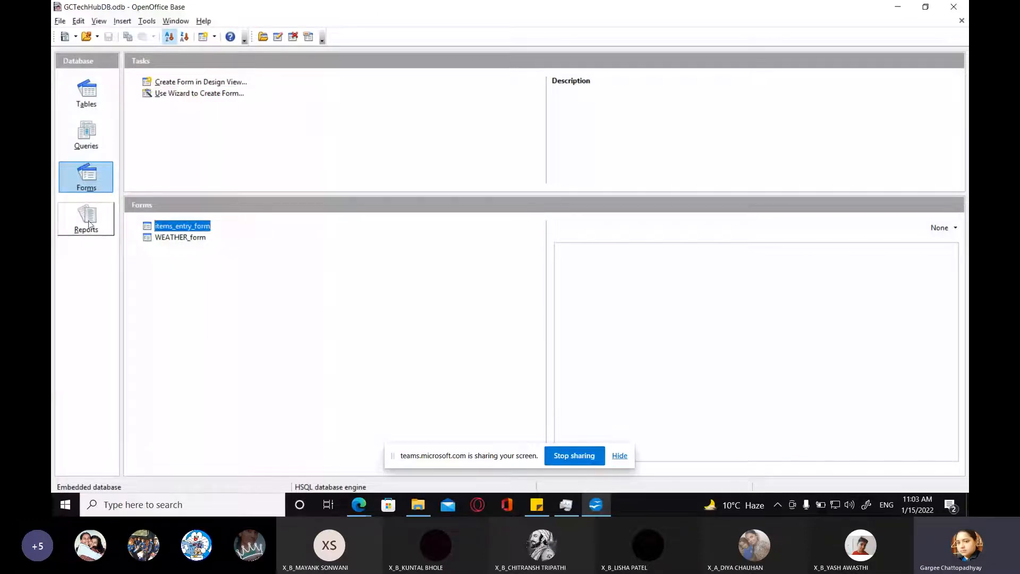
Step: Start the wizard for creating a new report from the database's reports section
click(88, 223)
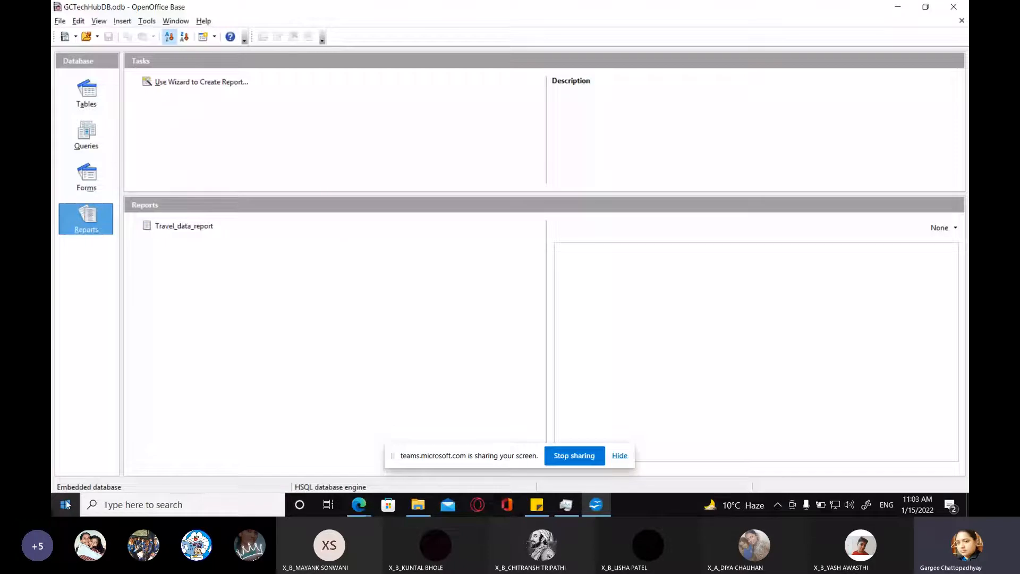
click(66, 504)
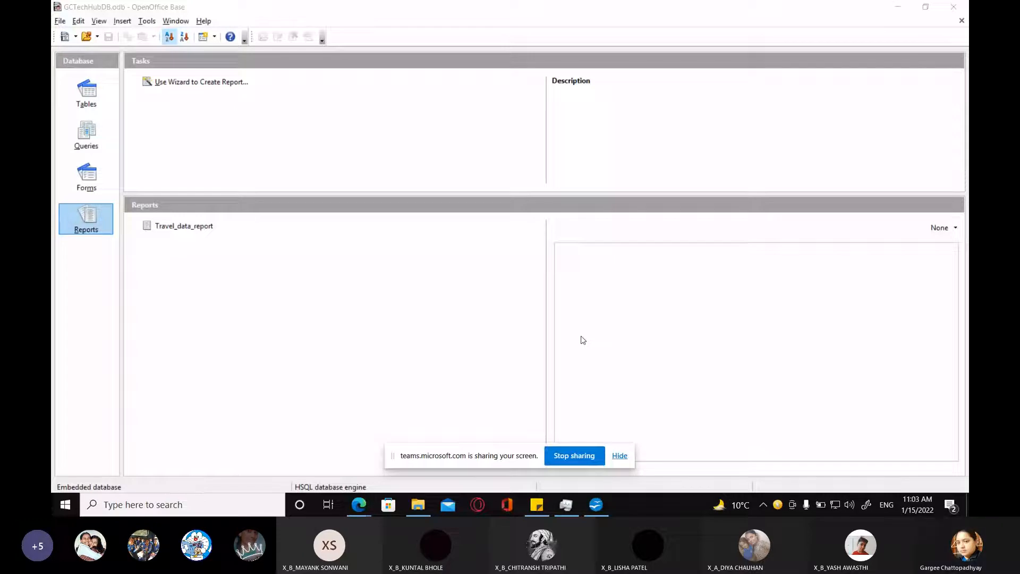
click(62, 511)
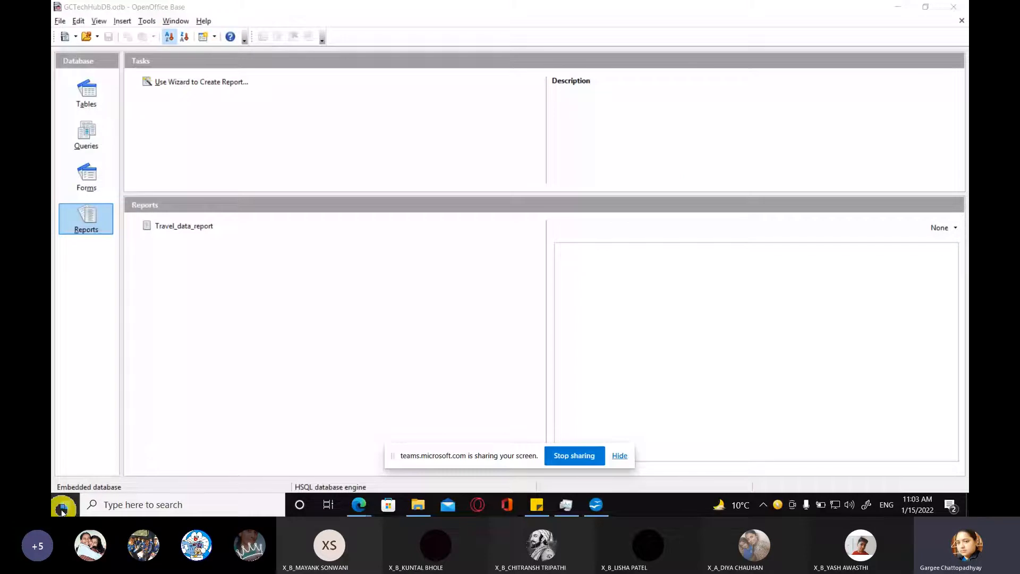
click(187, 83)
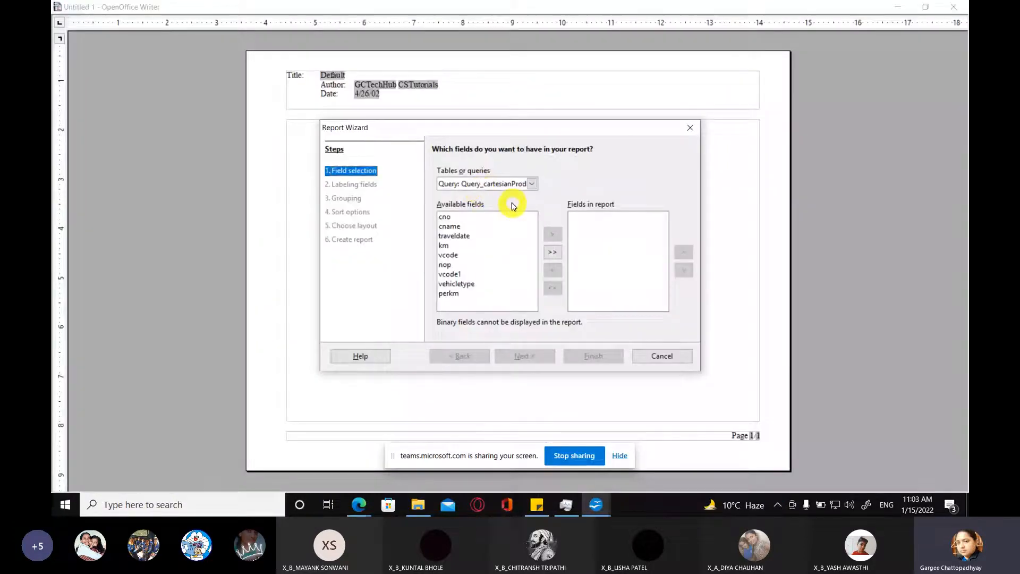
Step: Base the report on the cname, vcode and vehicletype join query and include all its fields: cname, vcode, vehicletype and km
click(532, 185)
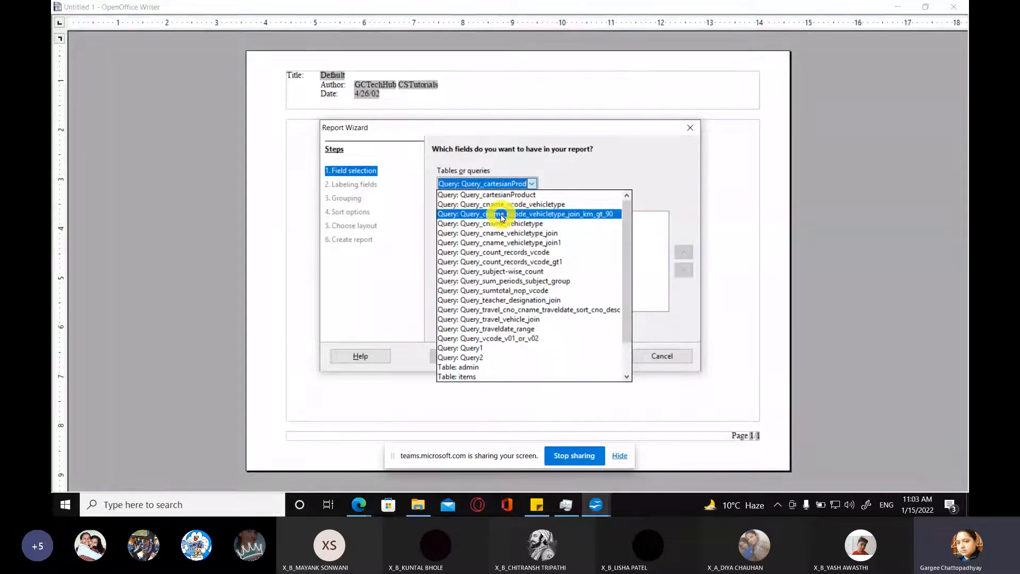
click(599, 218)
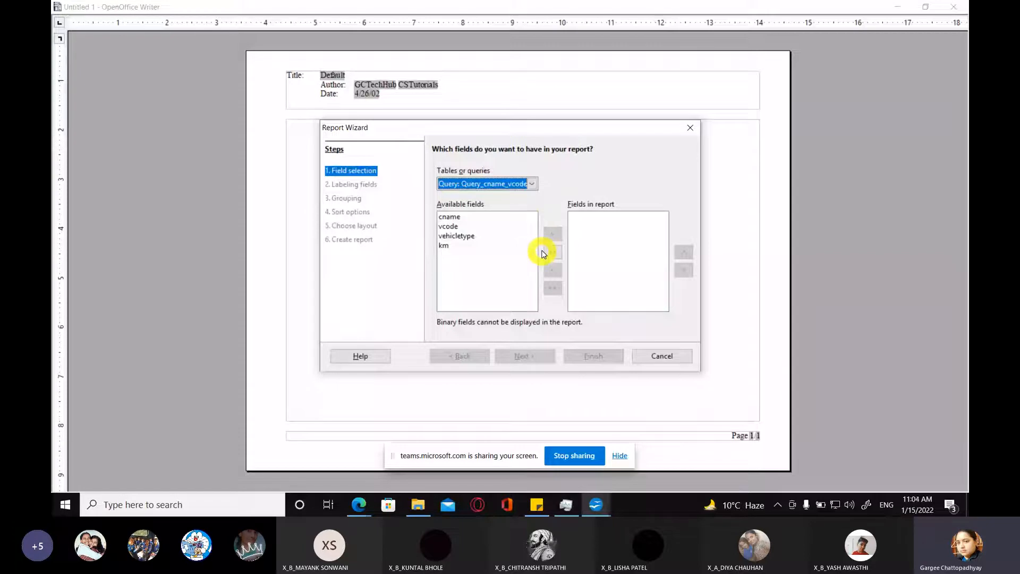
click(544, 252)
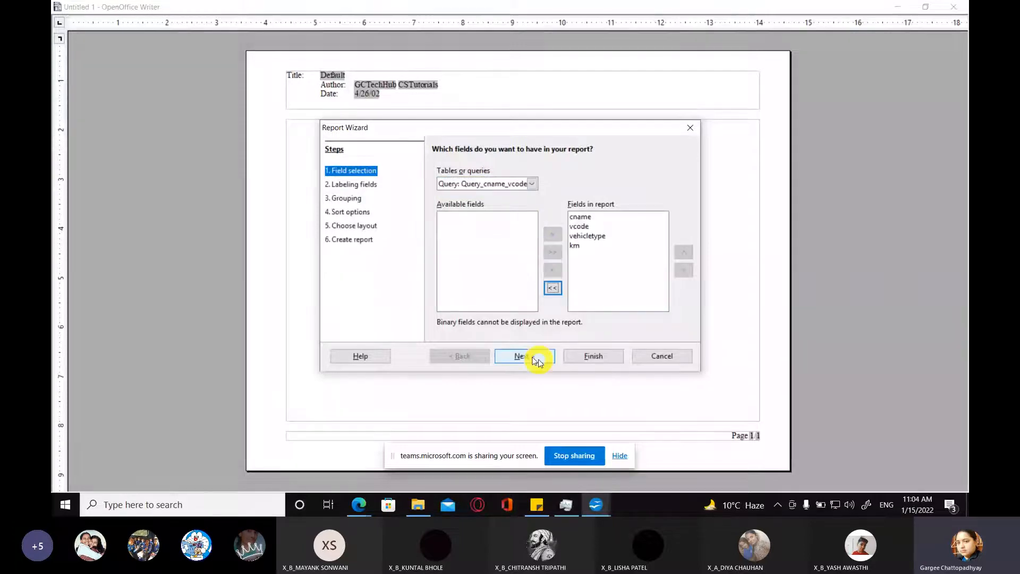
click(521, 356)
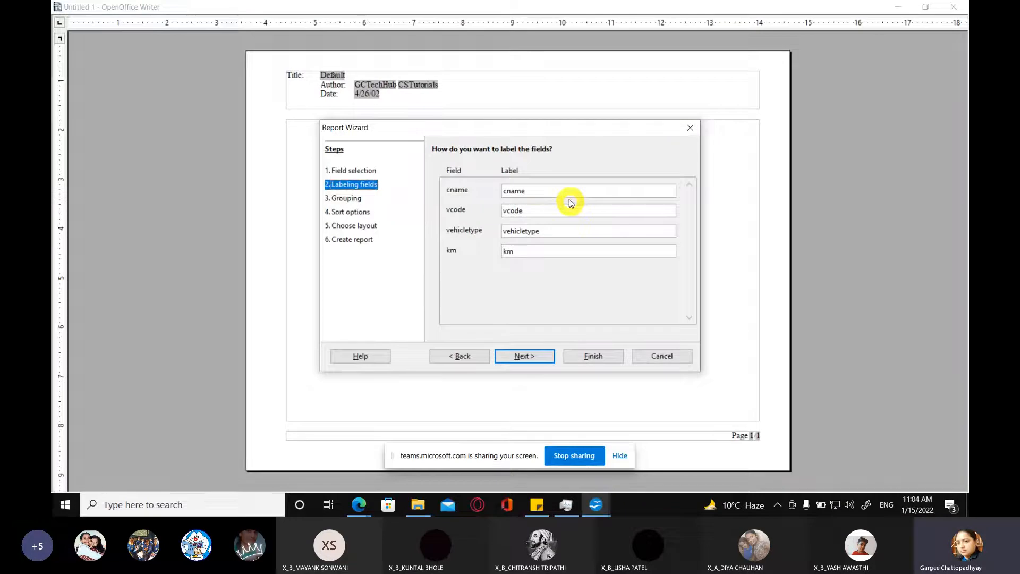
Step: Label the cname field "Customer Name" and the vcode field "Vehicle-code"
drag(534, 190, 459, 190)
text(C)
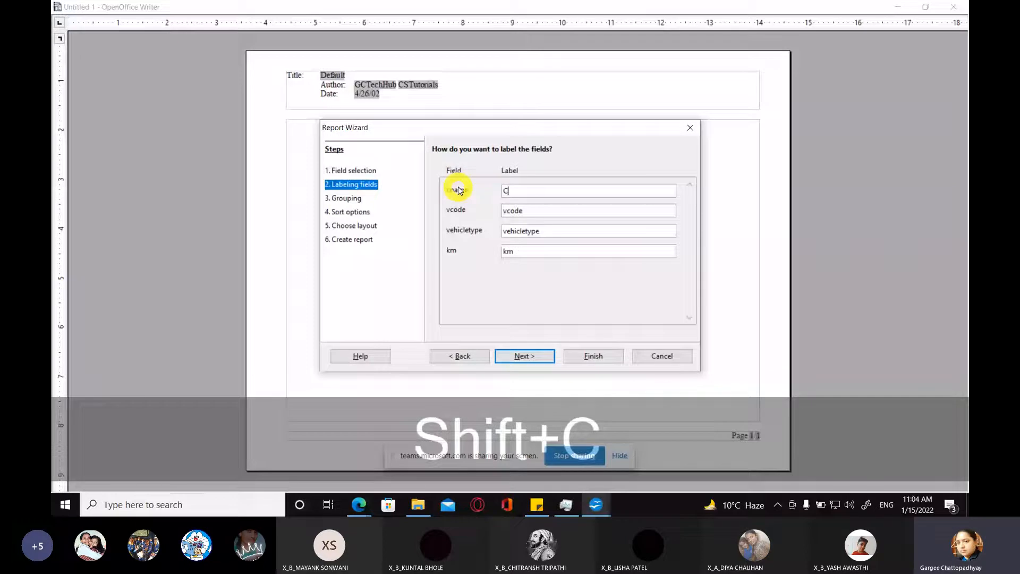
text(ustomer Name)
key(Tab)
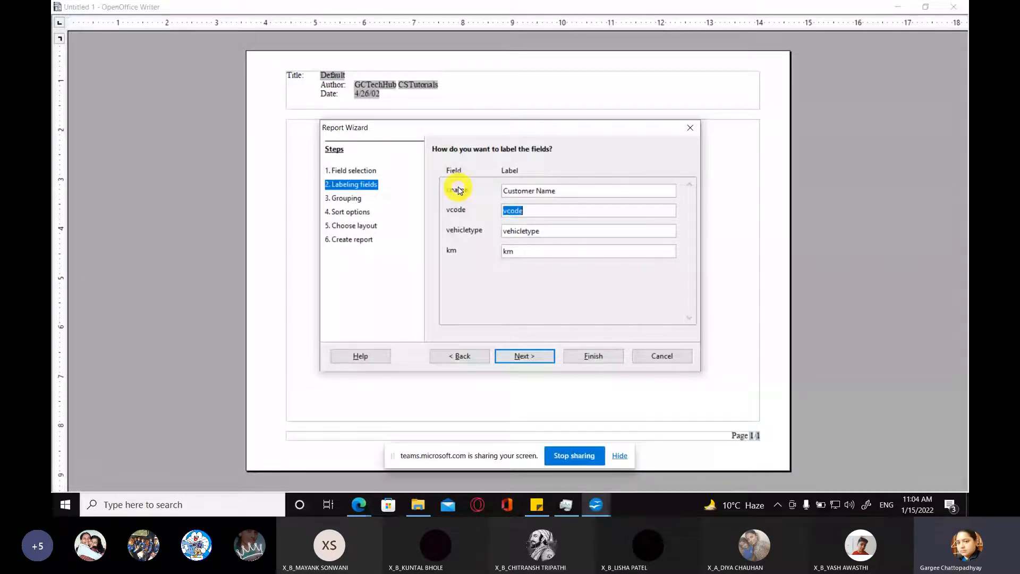
text(Vcehicle-code)
key(Tab)
Step: Label the vehicletype field "Vehicle-Type" and the km field "Distance (km)", and accept the field labels
text(Vehi)
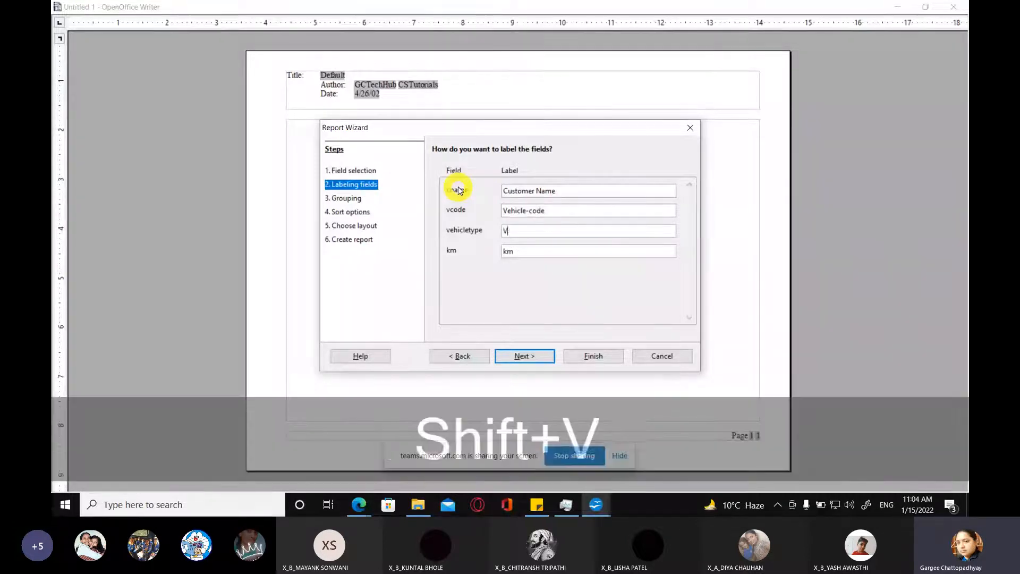
text(c)
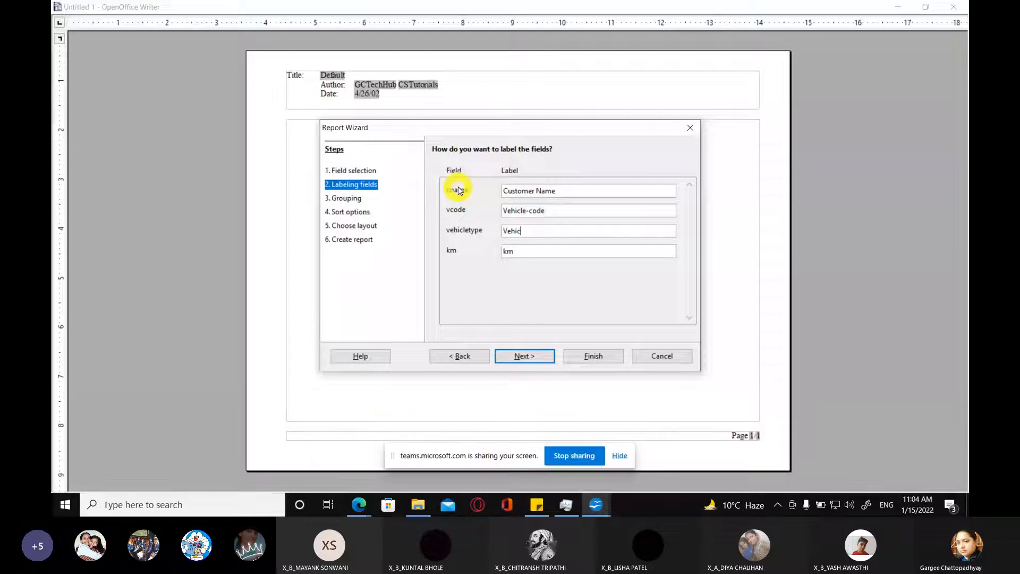
text(le-Typ)
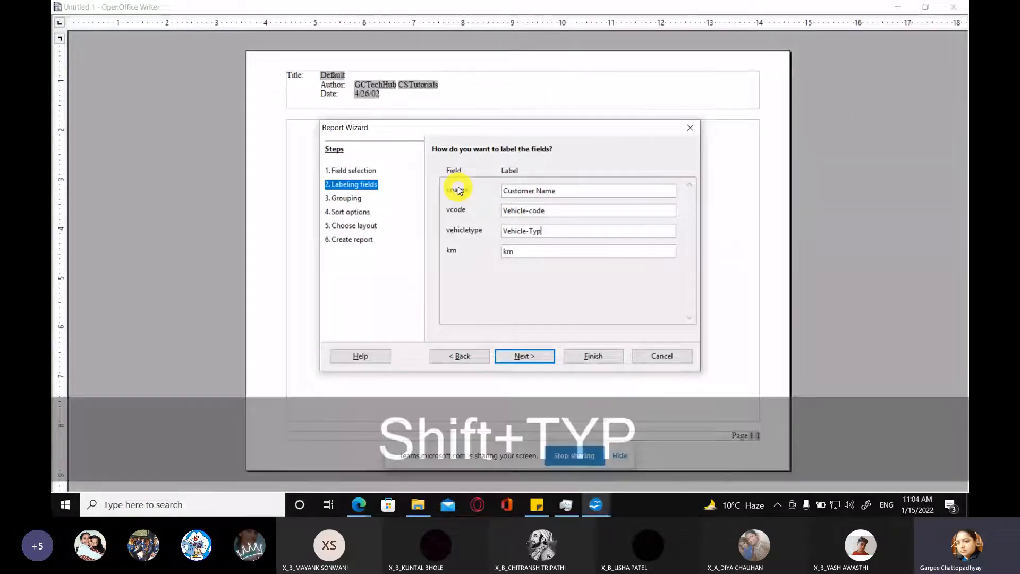
text(e)
key(Tab)
text(Distance )
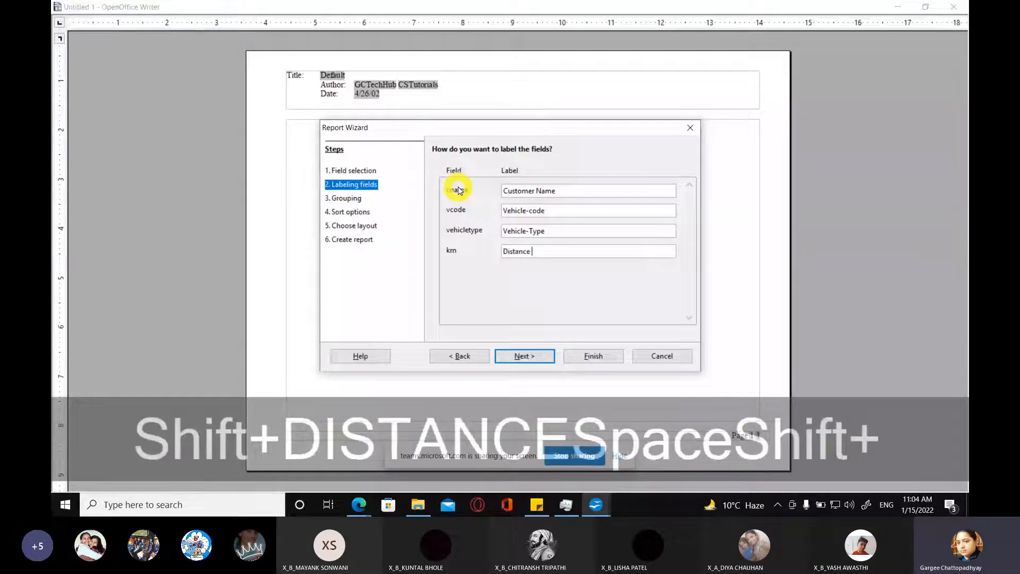
text((km))
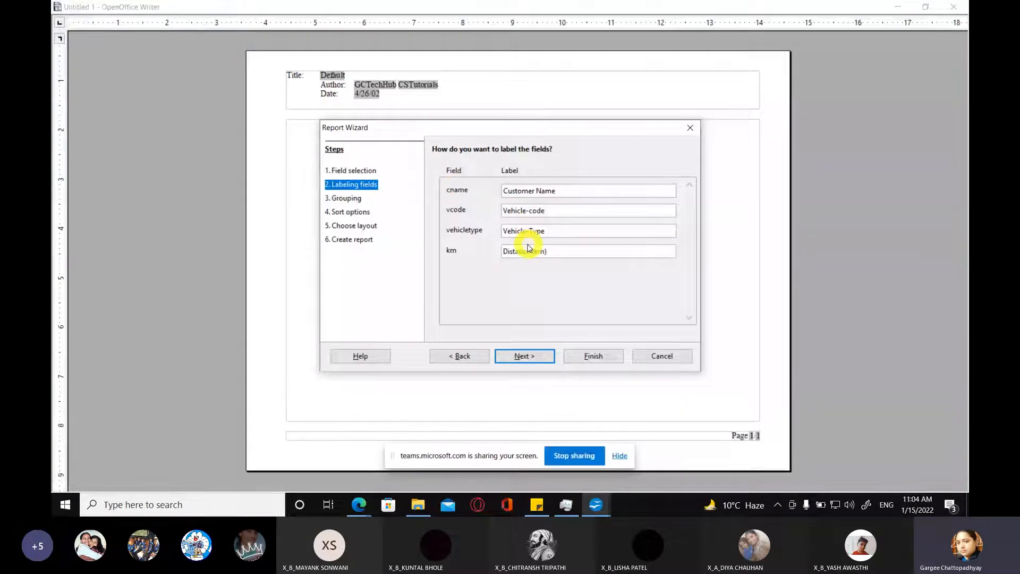
key(Return)
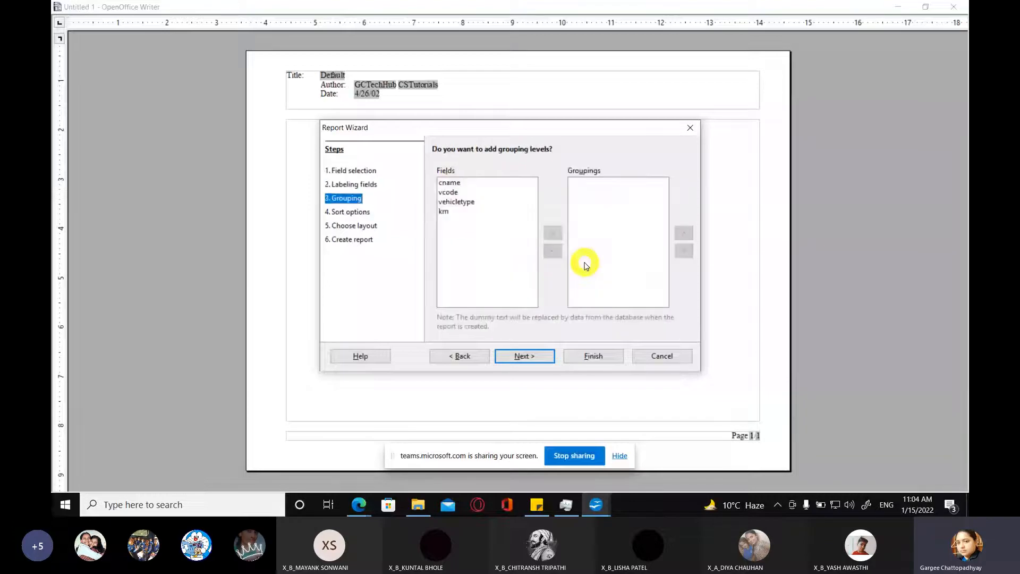
Step: Skip the grouping levels and choose cname as the first sort field in ascending order
drag(478, 135, 484, 180)
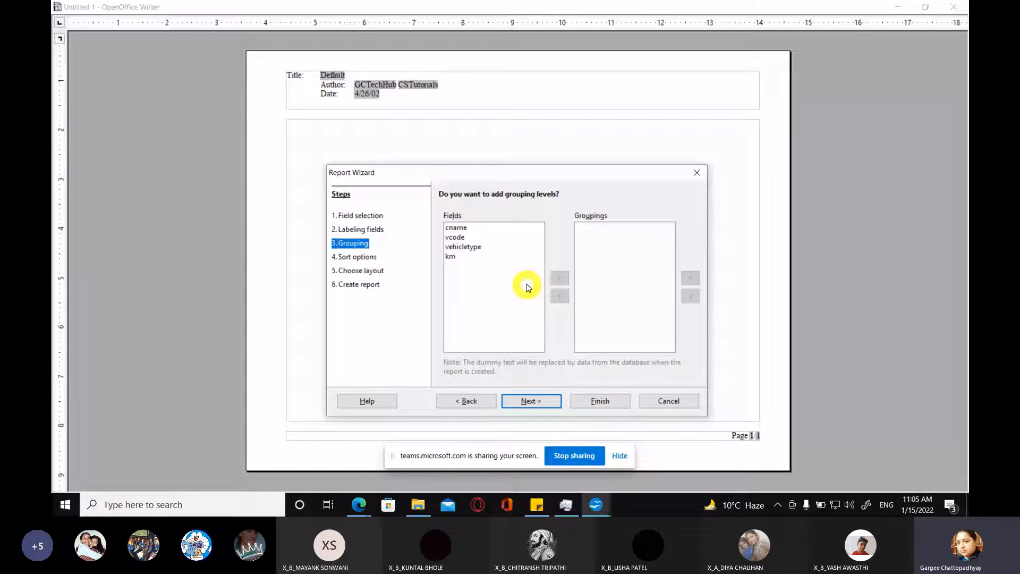
click(540, 403)
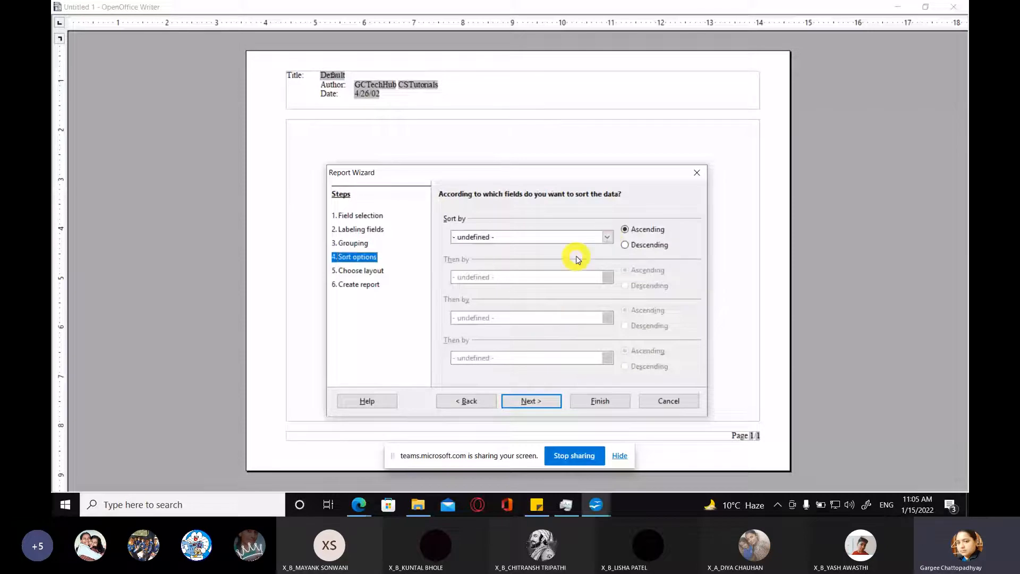
click(606, 238)
click(534, 218)
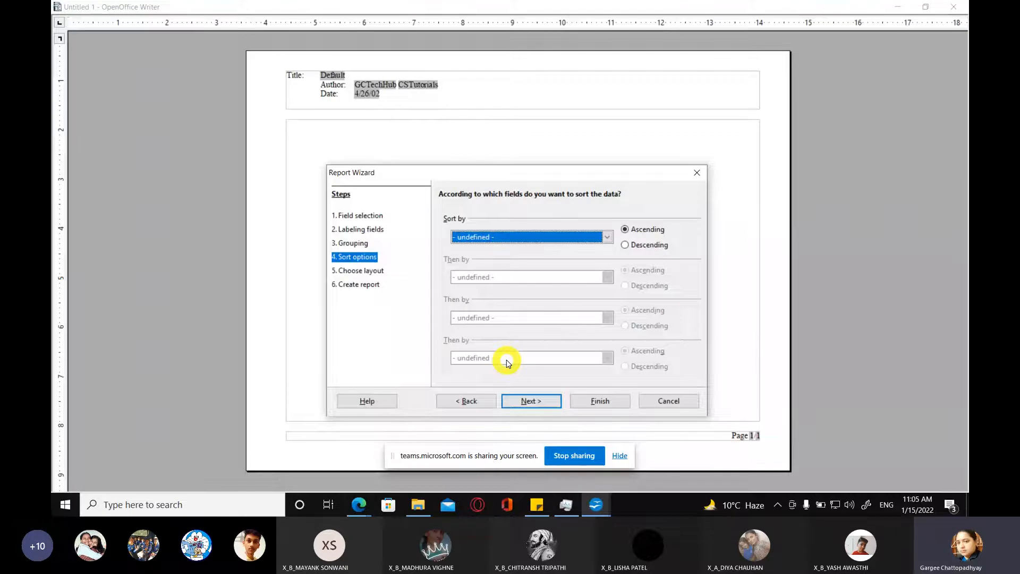
click(607, 240)
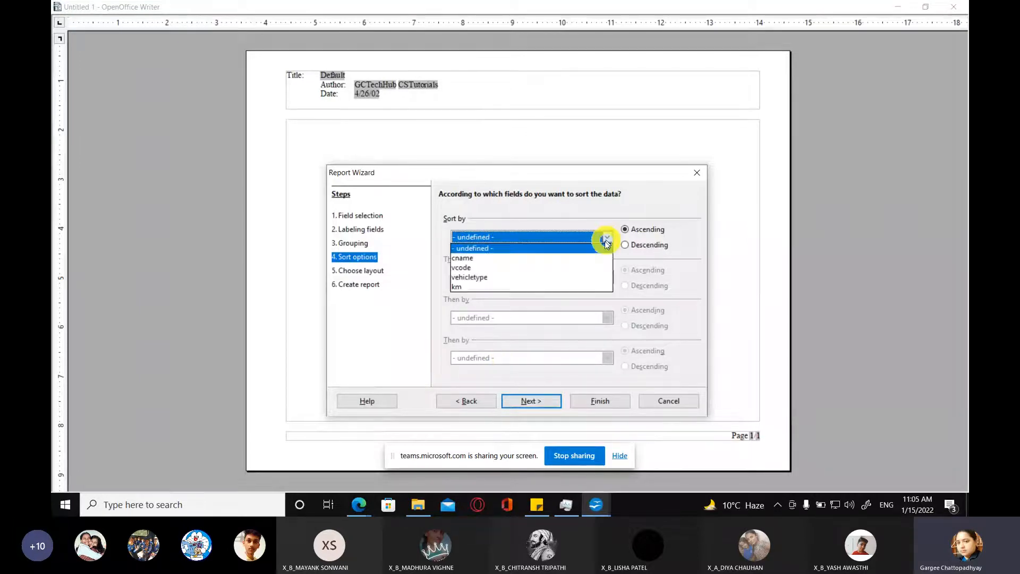
click(507, 259)
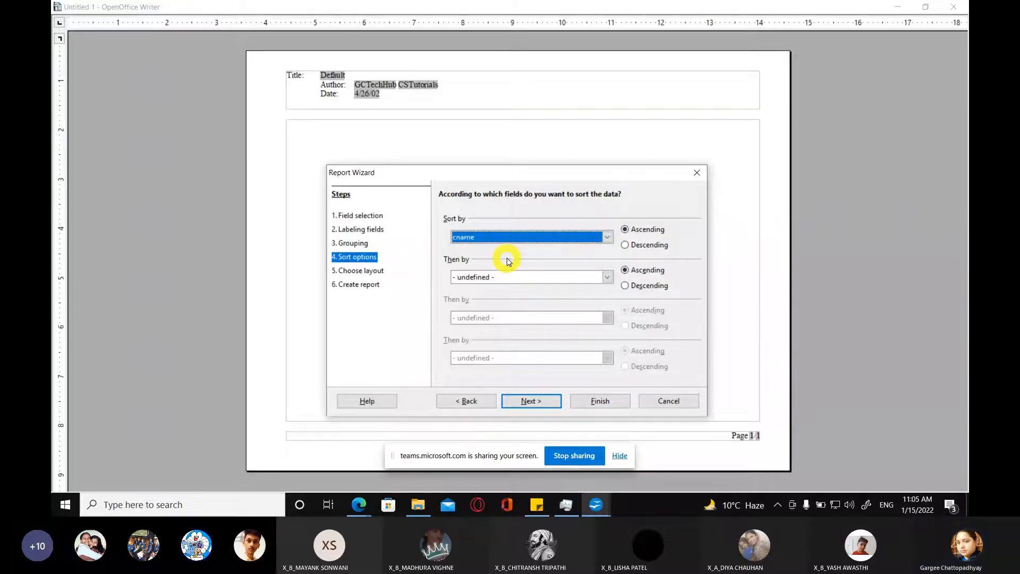
Step: Change the first sort field to vehicletype, add cname as the second, both ascending, and accept the sort options
click(562, 244)
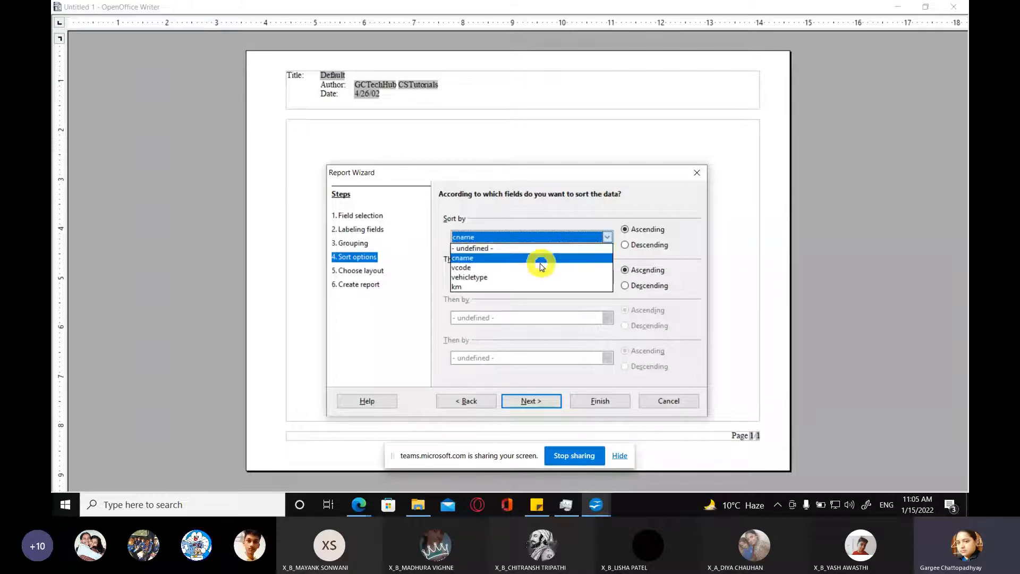
click(498, 277)
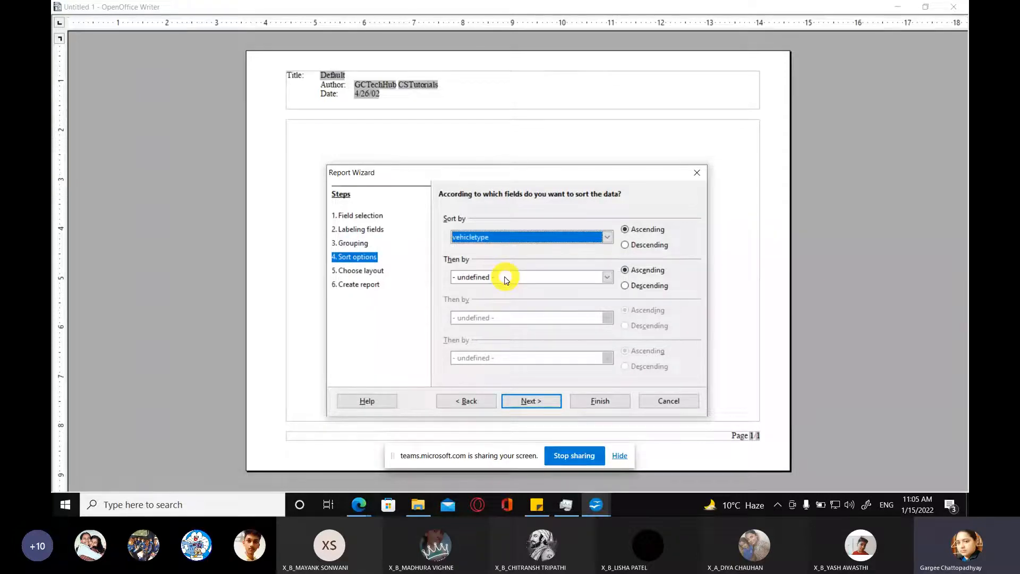
click(538, 278)
click(527, 297)
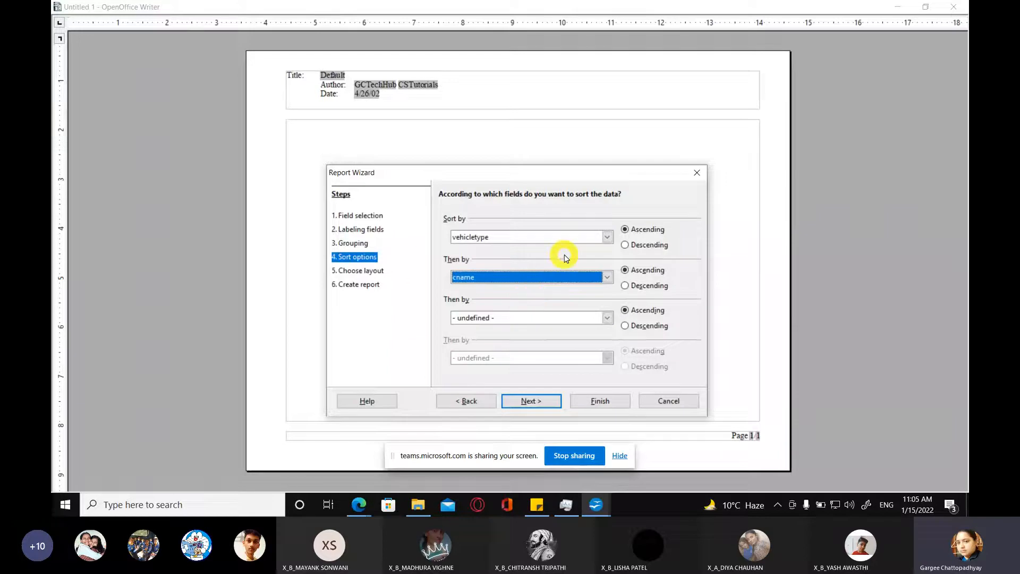
click(542, 401)
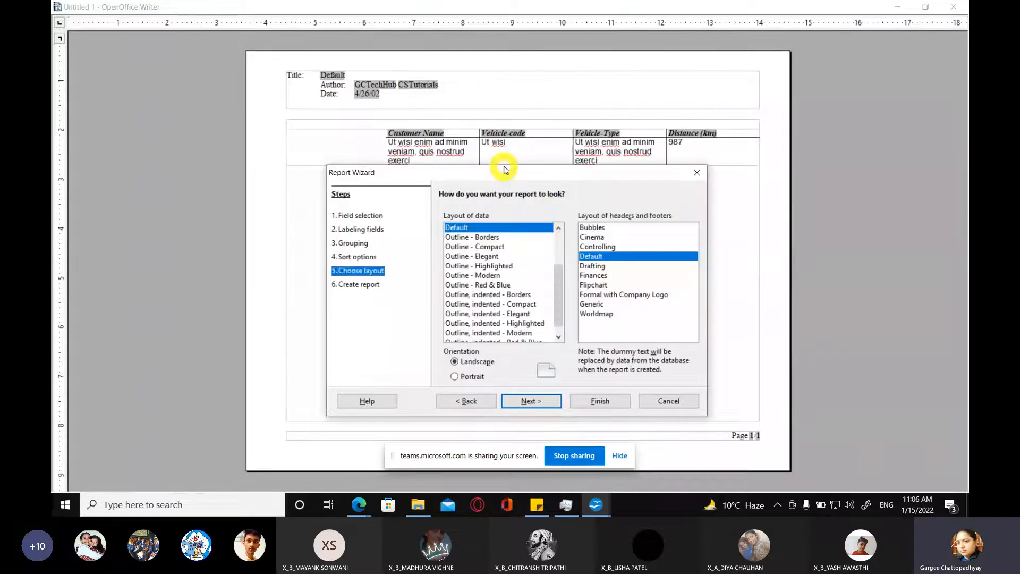
Step: Preview the Outline - Borders and Outline - Compact data layouts, and choose Outline - Highlighted
drag(445, 190, 457, 184)
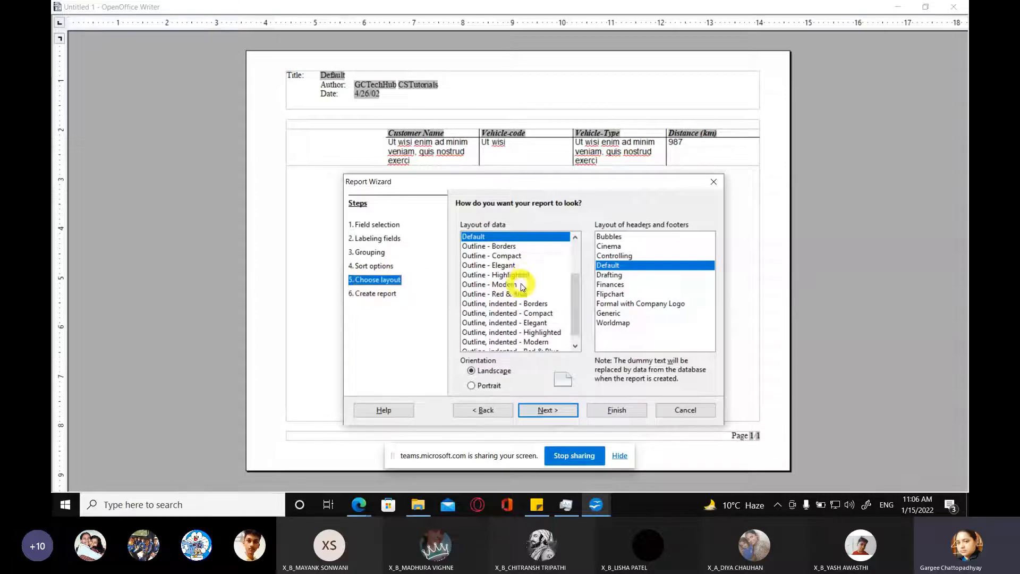
click(499, 247)
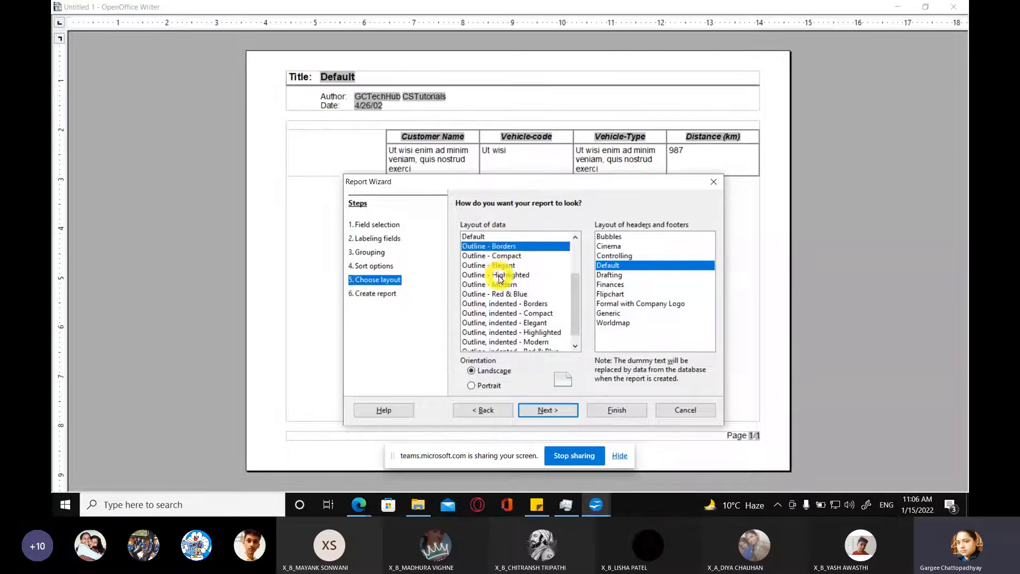
click(502, 255)
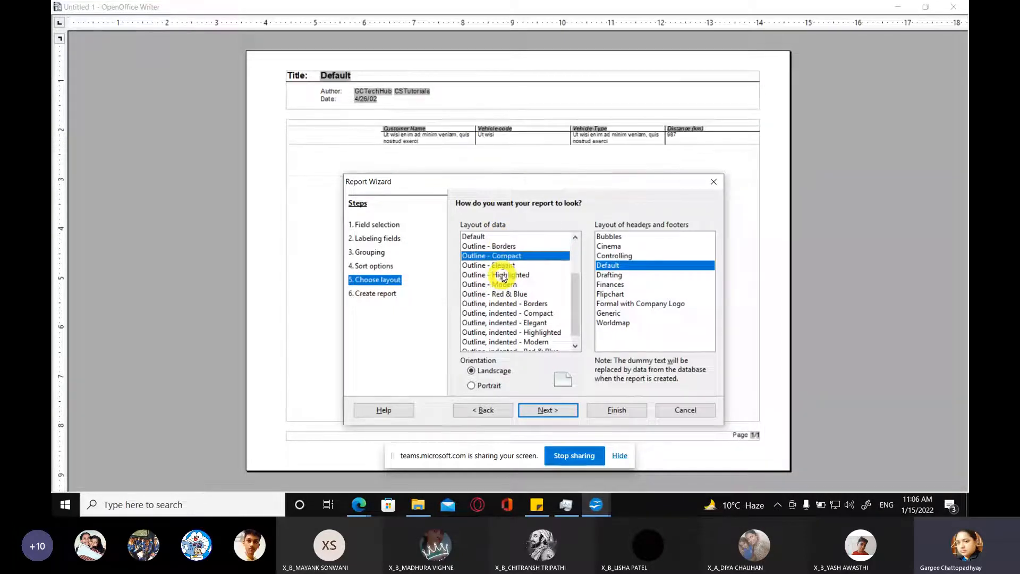
click(499, 275)
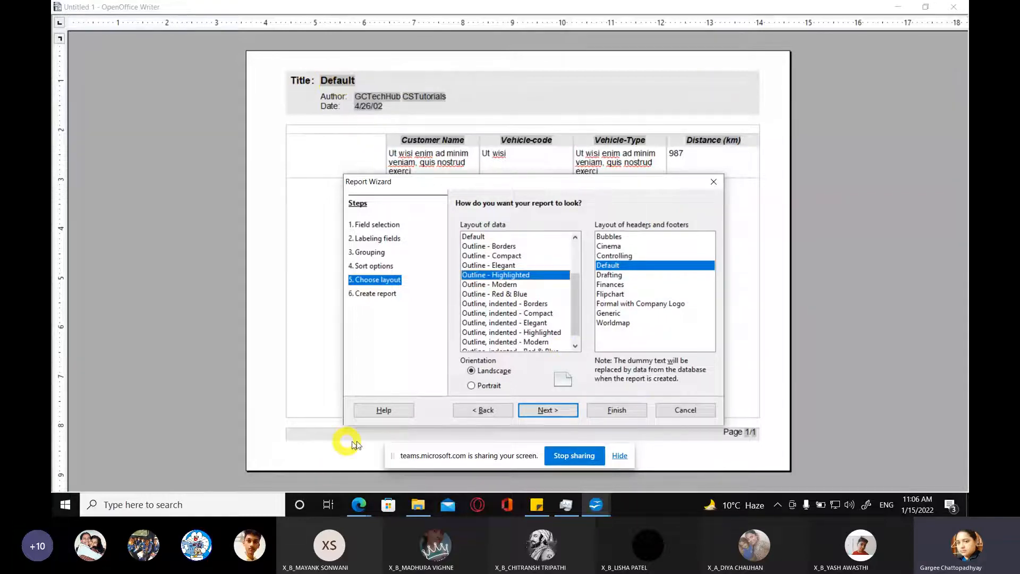
Step: Preview header and footer layouts including Controlling, Cinema, Drafting and Formal with Company Logo, and choose Generic
click(617, 256)
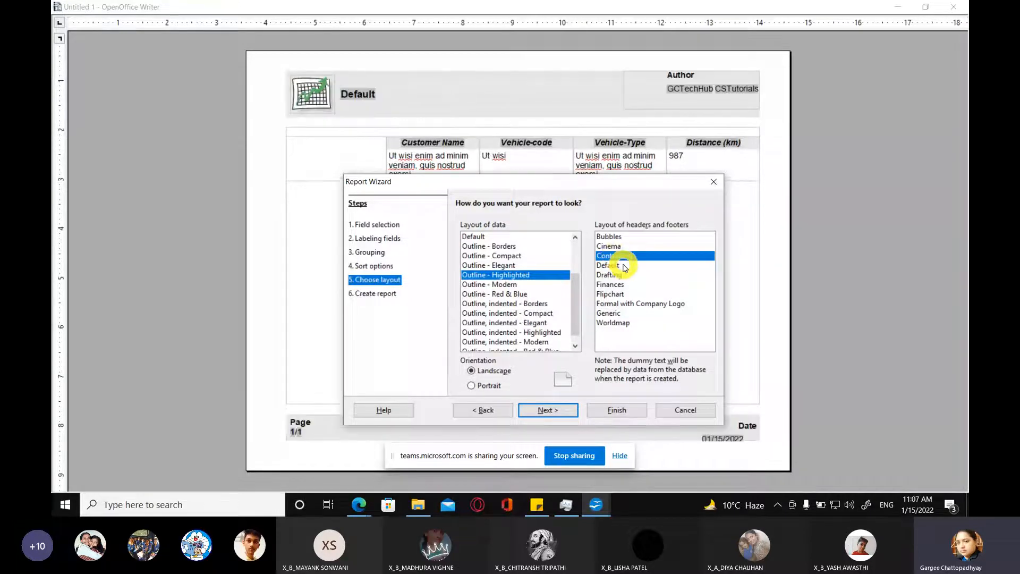
click(608, 246)
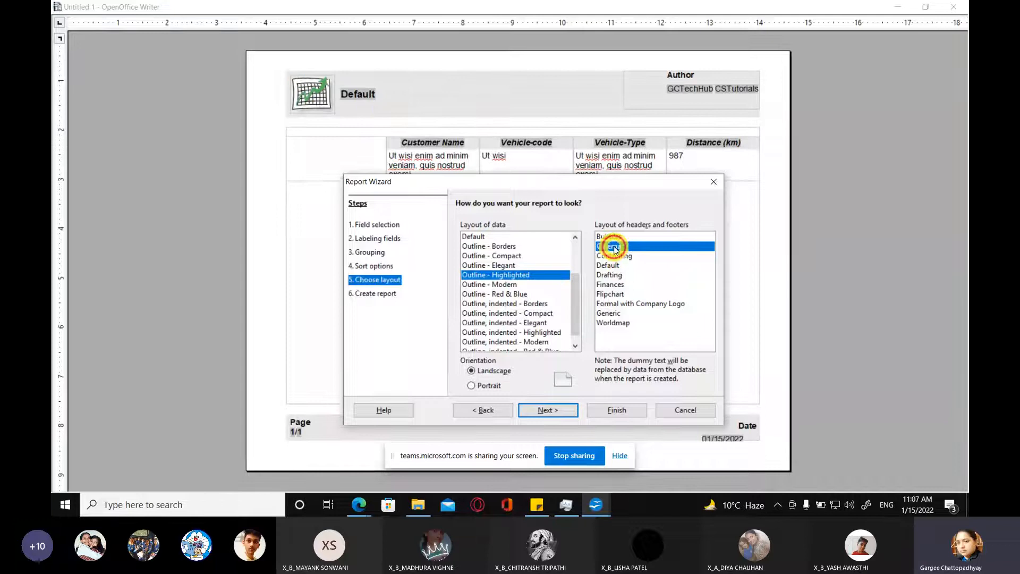
click(612, 285)
click(611, 275)
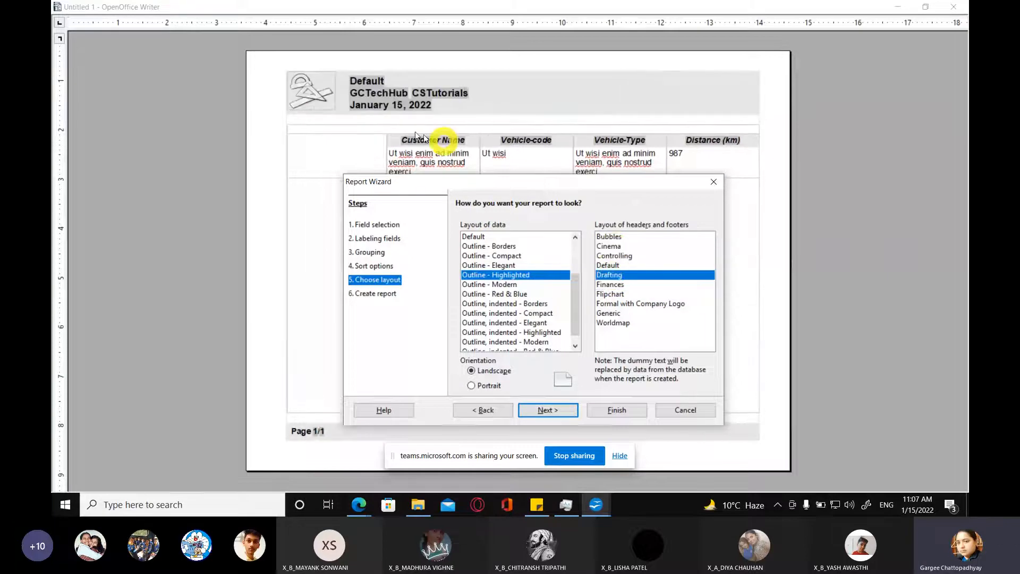
click(616, 304)
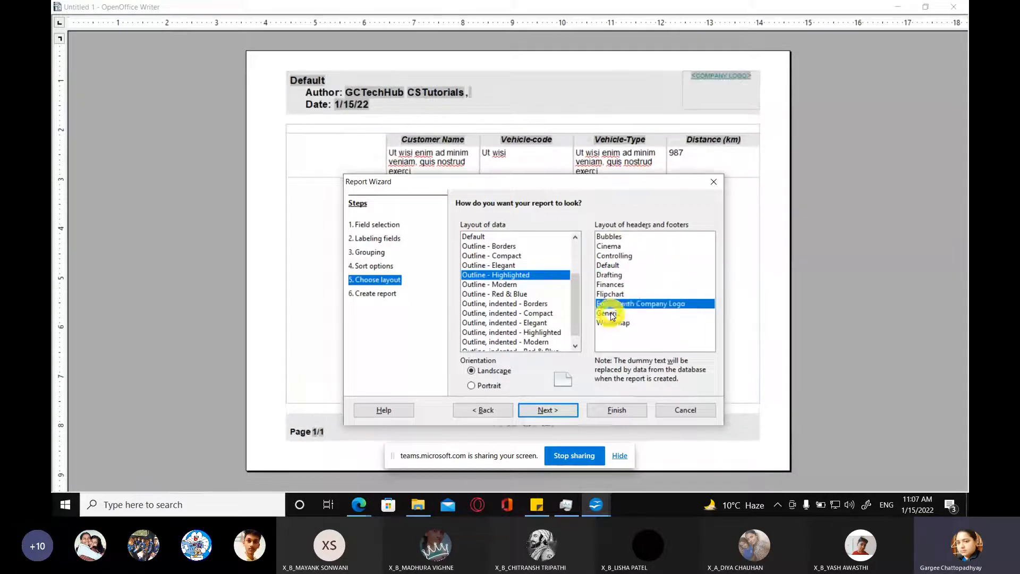
click(611, 314)
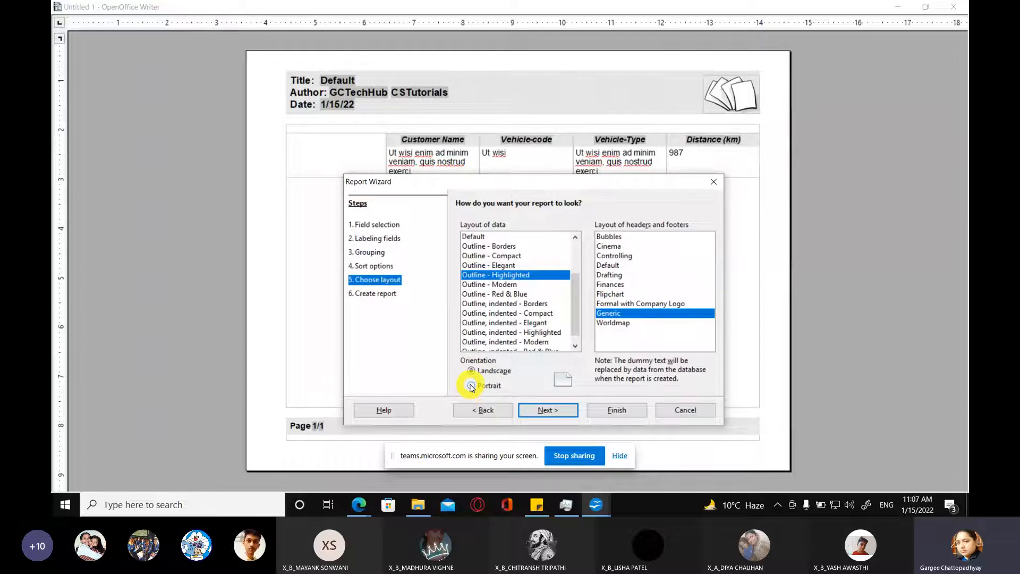
drag(492, 191, 443, 204)
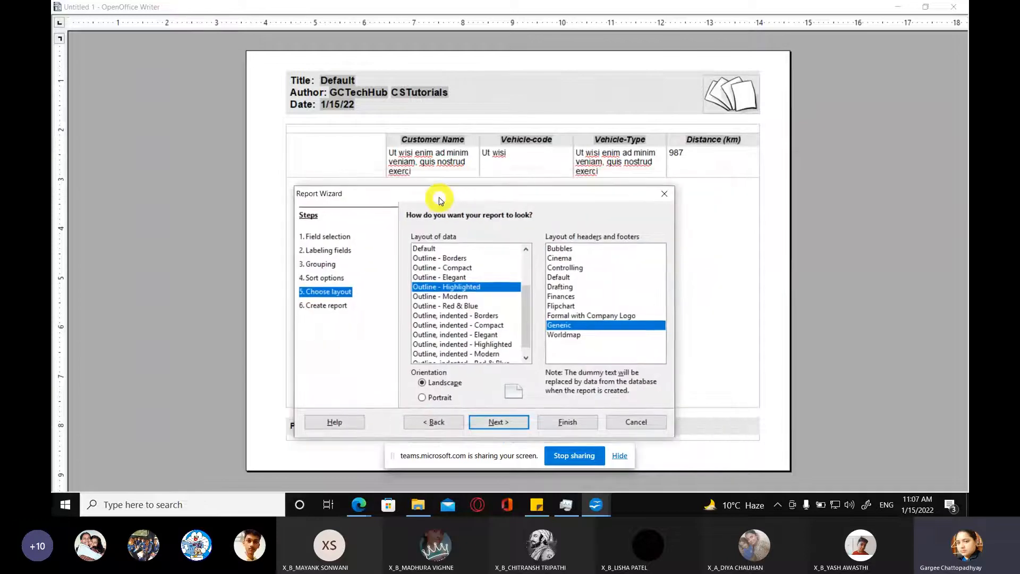
Step: Preview the report in Portrait orientation, choose Landscape, and accept the layout
click(421, 398)
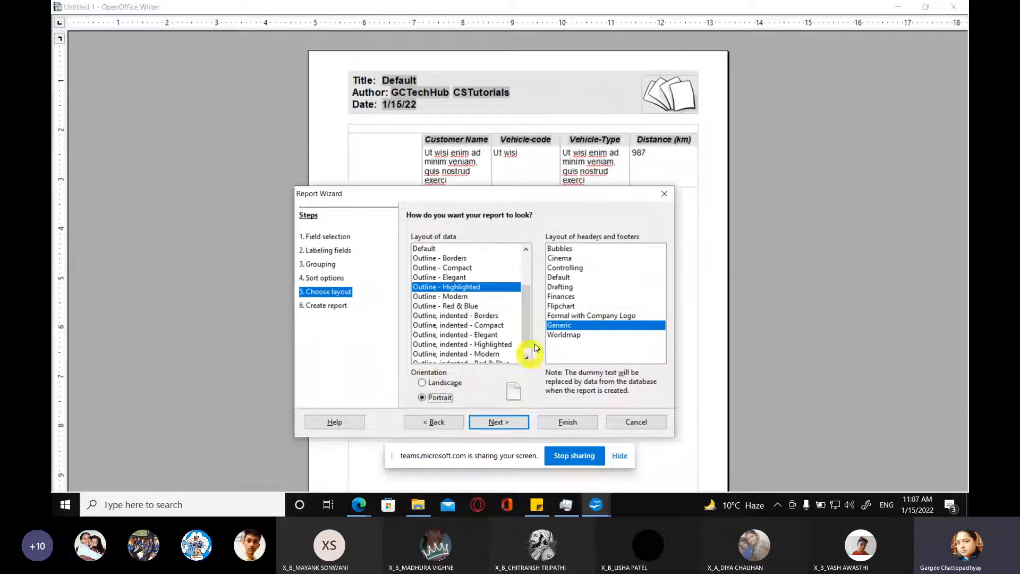
drag(467, 198, 506, 202)
click(481, 405)
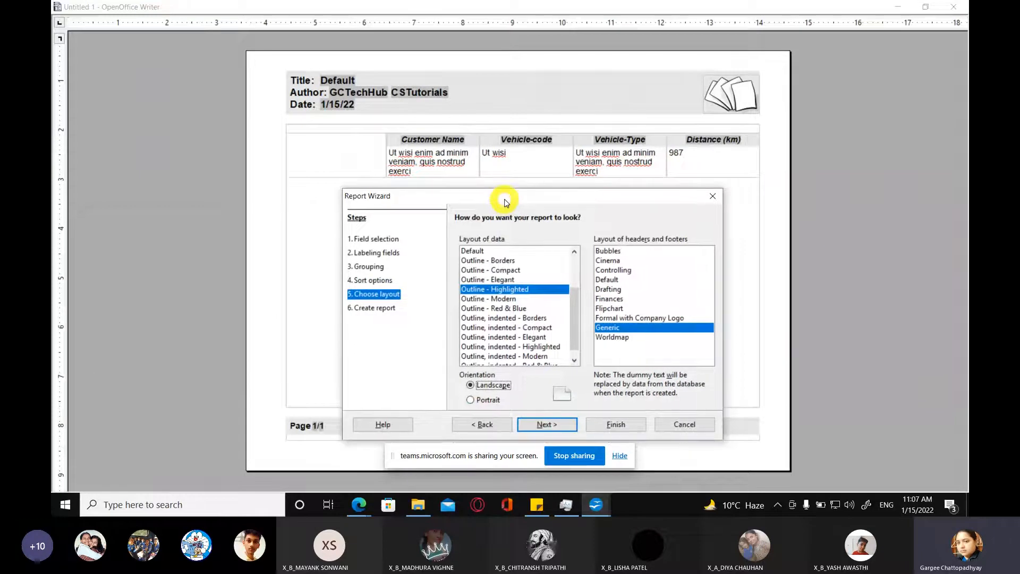
click(552, 425)
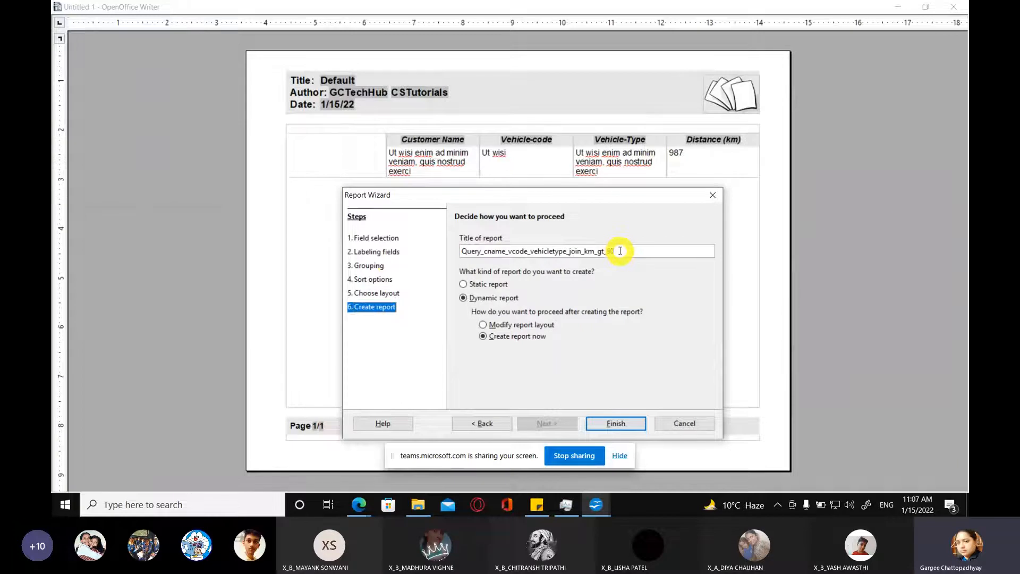
Step: Title the report Report_cname_vcode_vehicletype_join_km_gt_90 and create it immediately as a dynamic report
drag(620, 251, 455, 250)
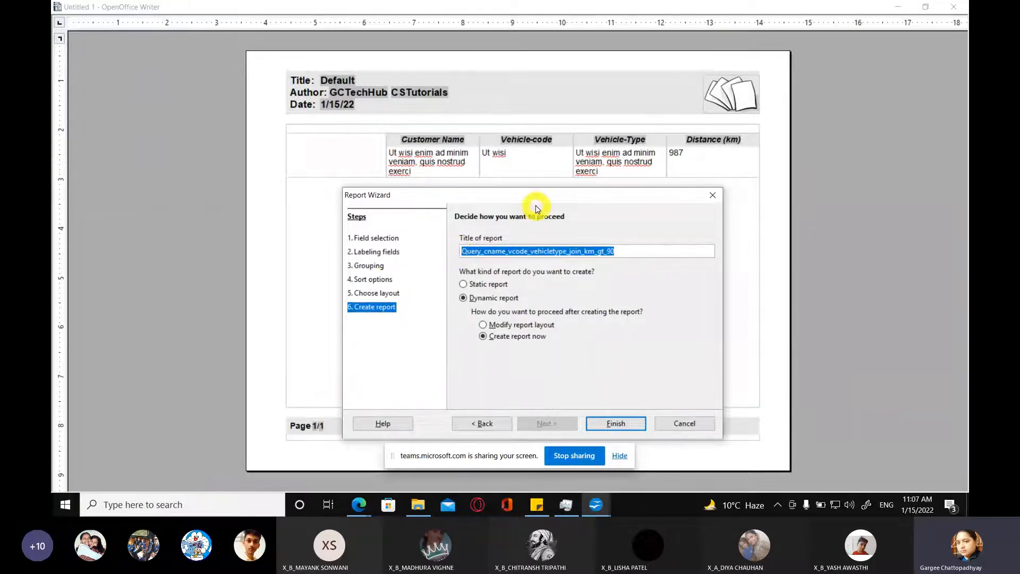
key(Home)
key(Delete)
key(Delete)
key(Delete)
key(Delete)
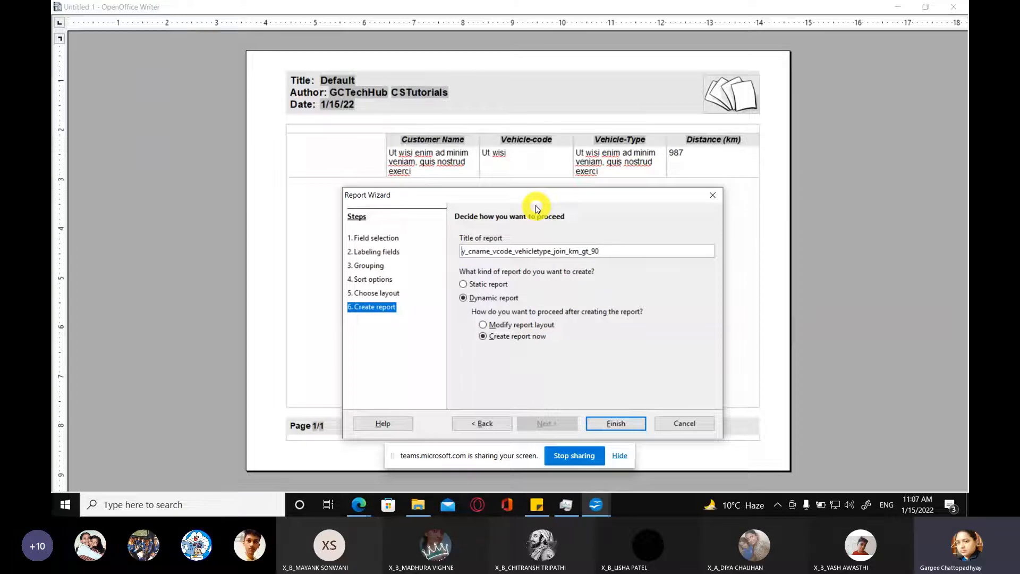
key(Delete)
text(Report)
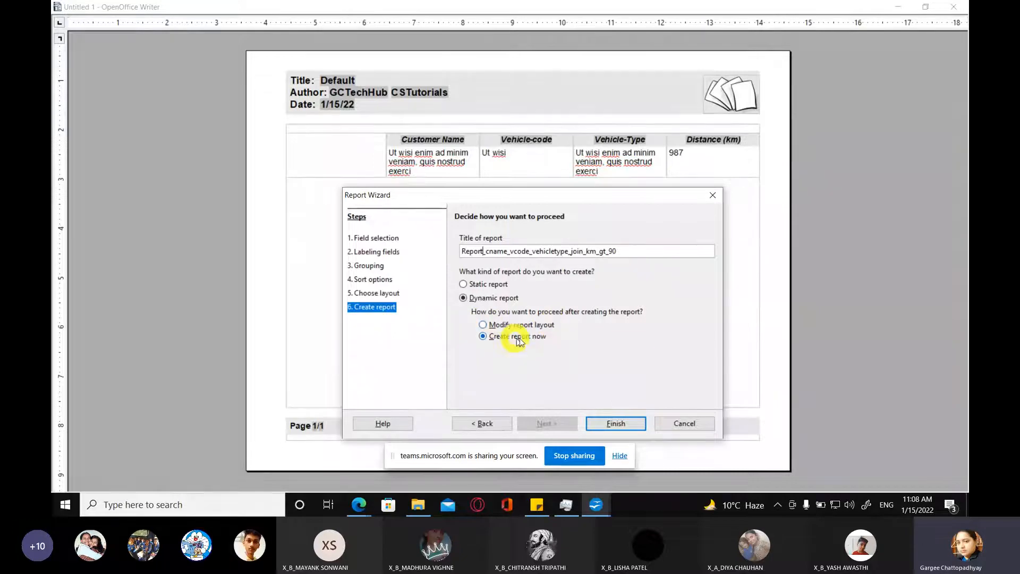
click(628, 421)
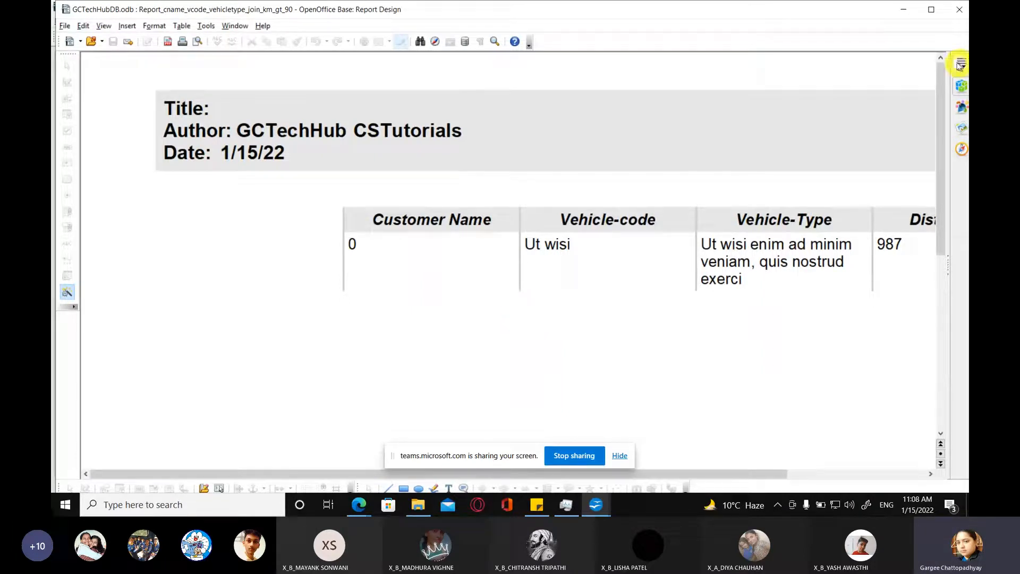
Step: Examine the generated report and close it, then reopen Report_cname_vcode_vehicletype_join_km_gt_90 from the database and close it again
click(931, 10)
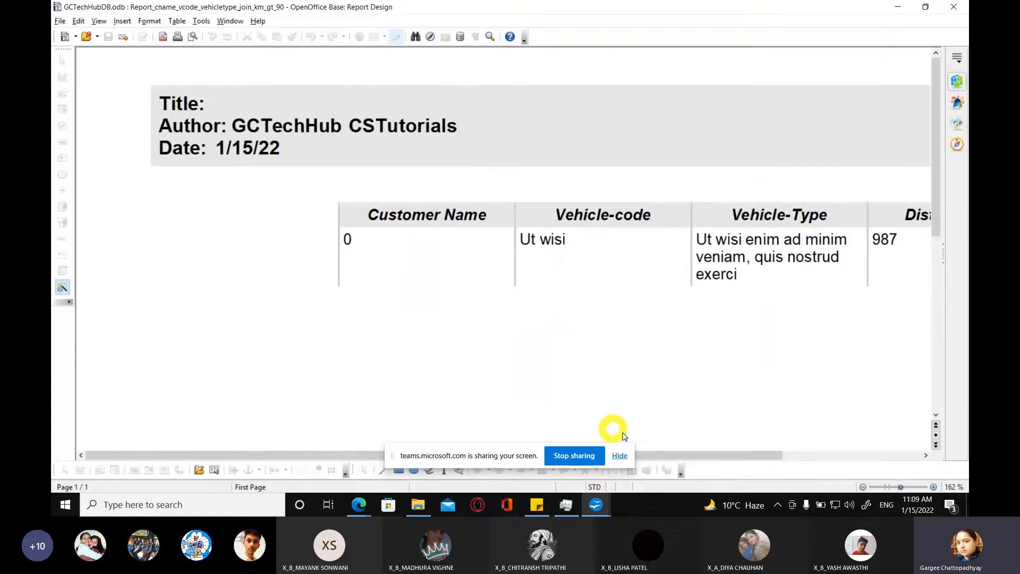
mouse_move(692, 455)
mouse_down()
mouse_move(829, 454)
mouse_move(677, 466)
mouse_up()
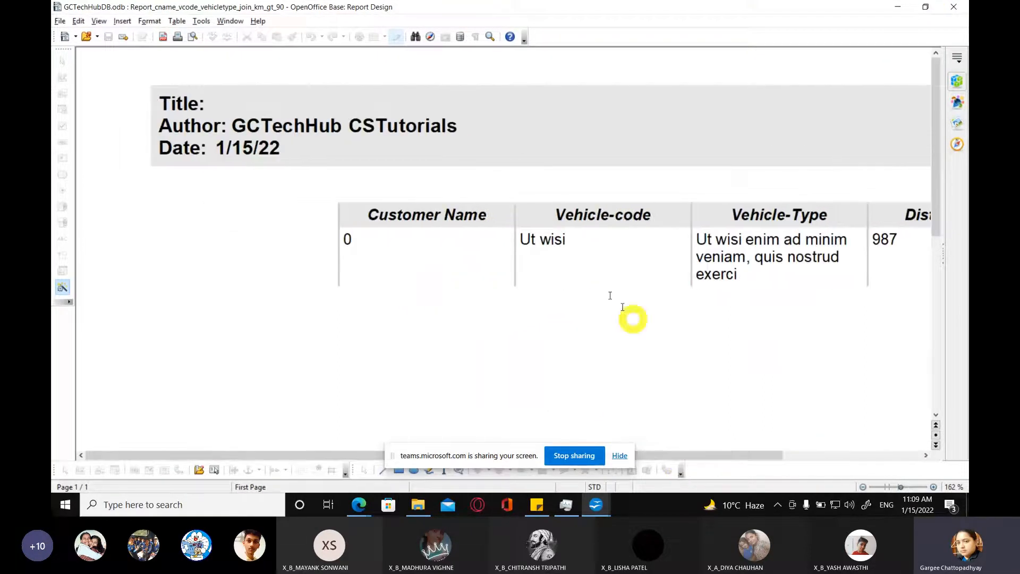
click(940, 4)
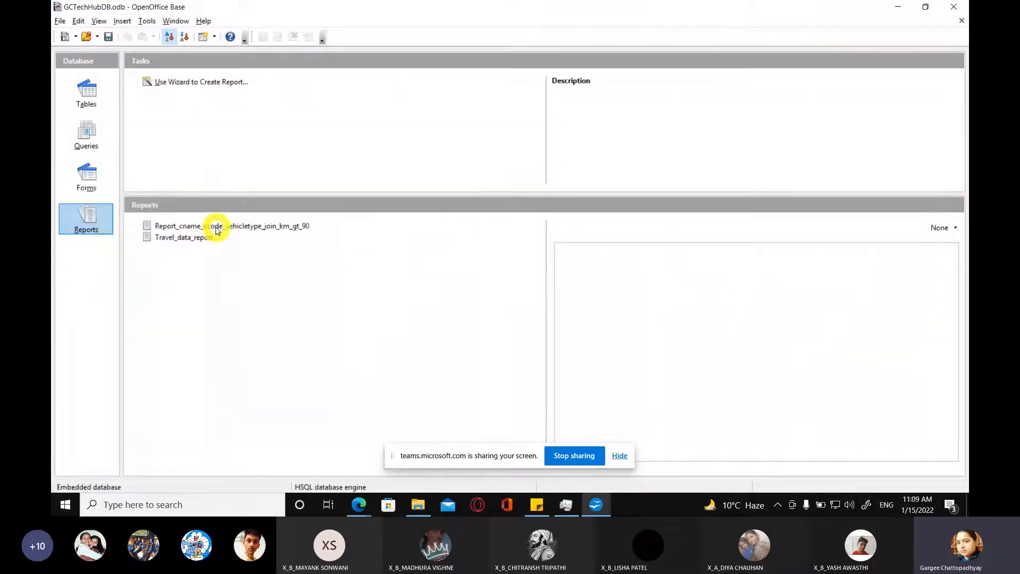
click(240, 229)
double_click(240, 228)
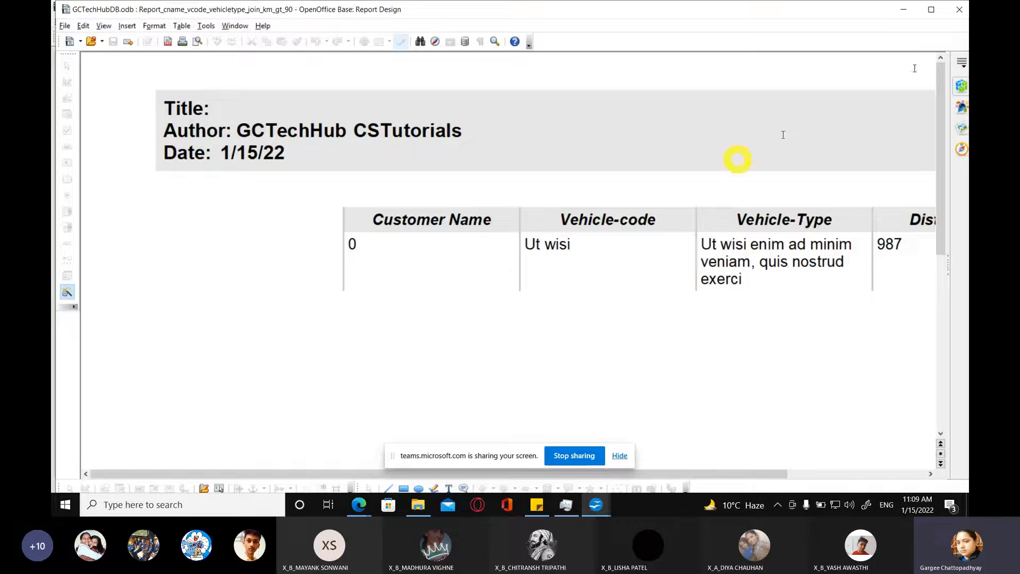
click(960, 9)
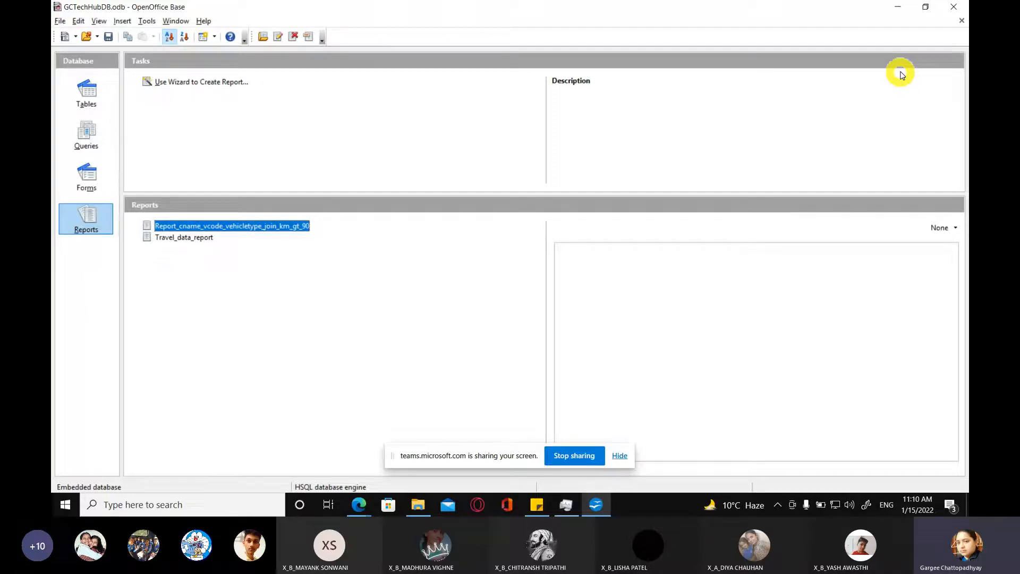
Step: Close the GCTechHubDB database and save its changes
click(951, 7)
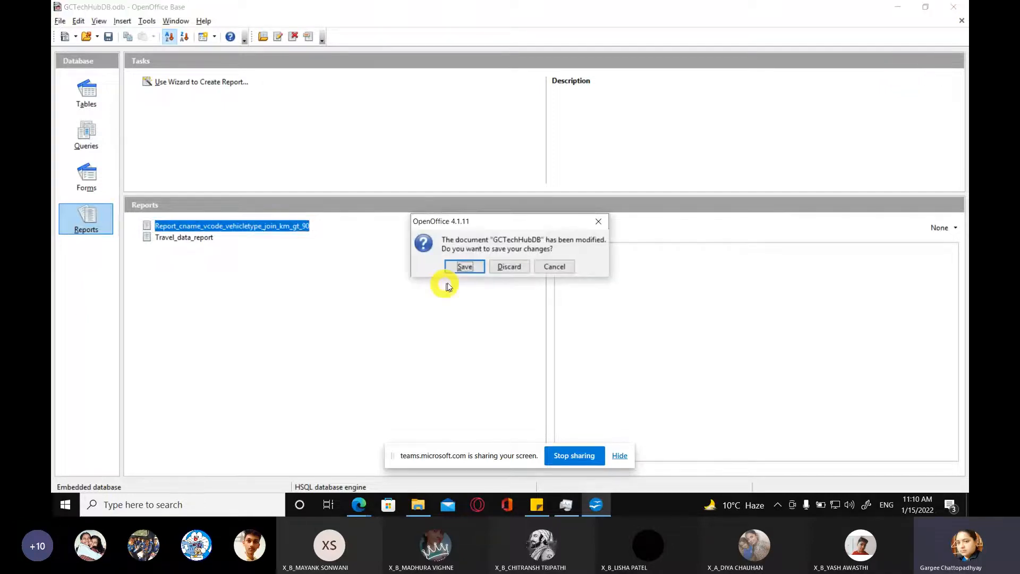
click(464, 267)
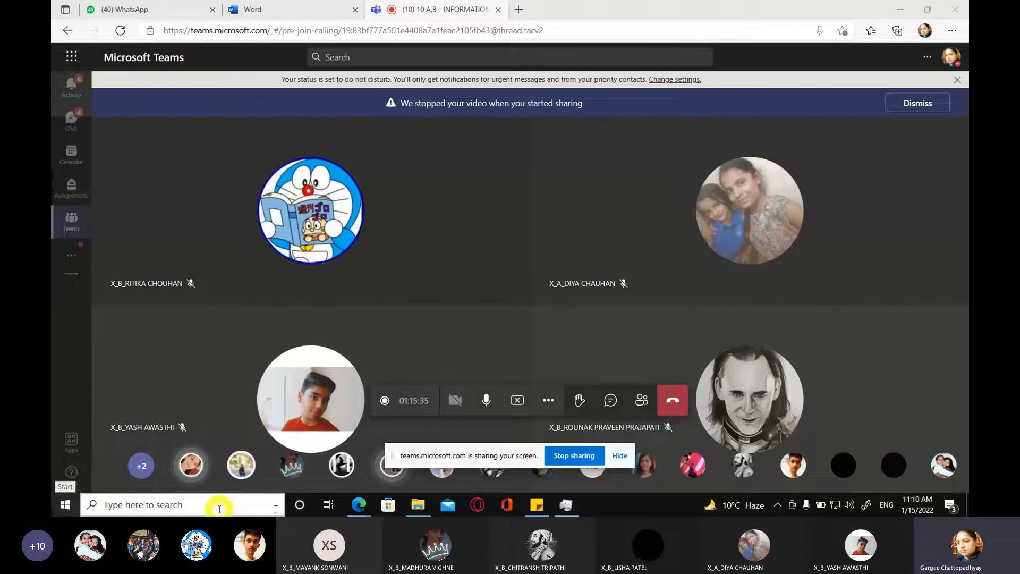
Step: Switch to Task Manager and end the Microsoft Whiteboard and Groove Music processes
click(566, 506)
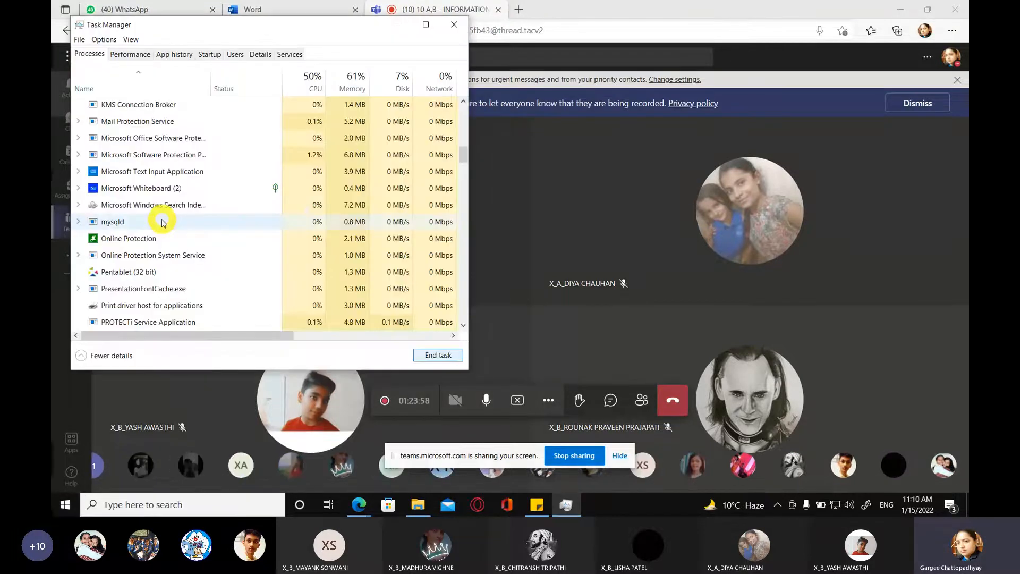
click(154, 189)
click(439, 355)
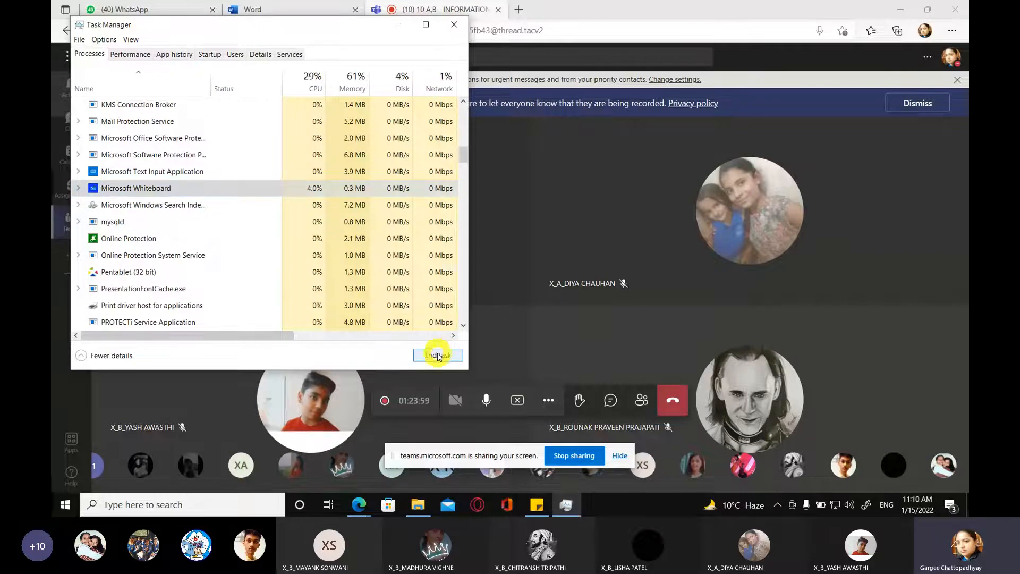
scroll(229, 269, up, 3)
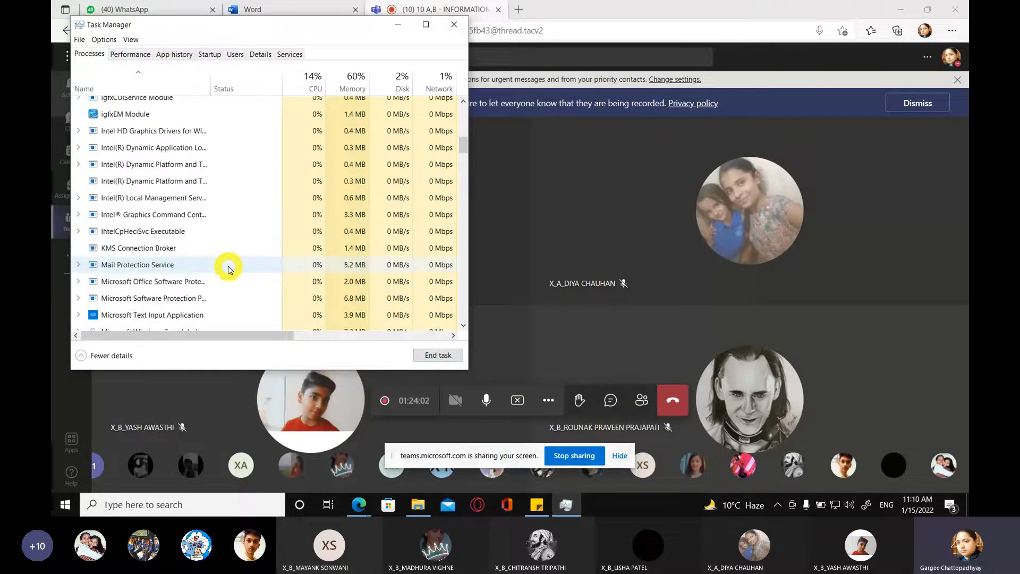
scroll(227, 266, up, 4)
click(137, 216)
click(437, 354)
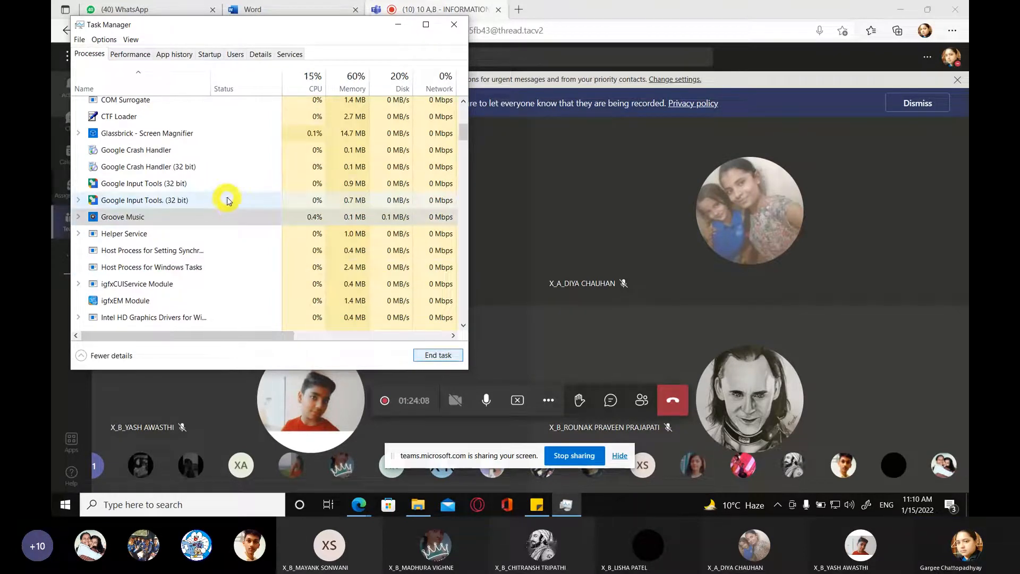
Step: End the Calculator process, check the remaining running apps, and close Task Manager
scroll(212, 226, up, 3)
click(191, 195)
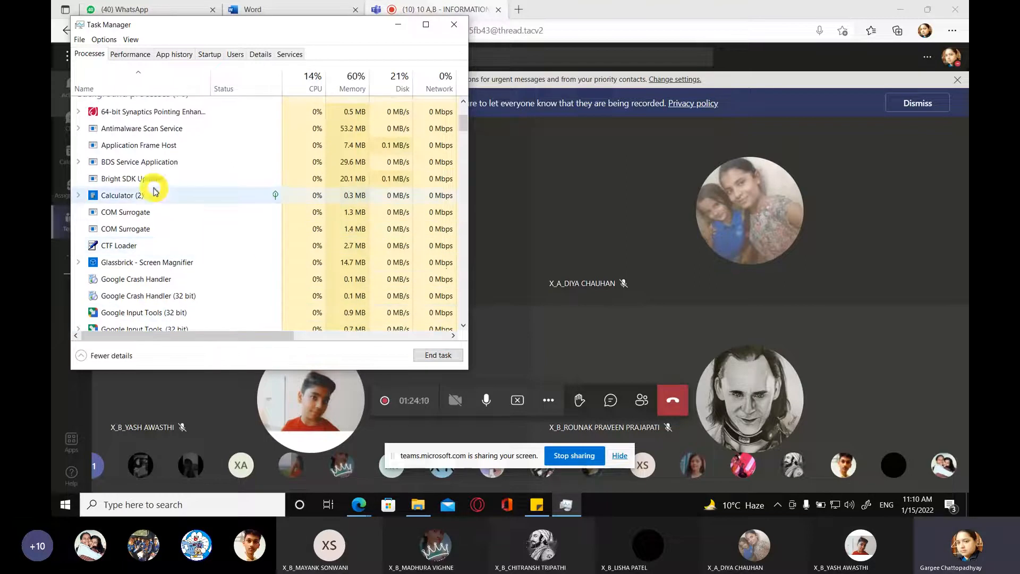
click(437, 354)
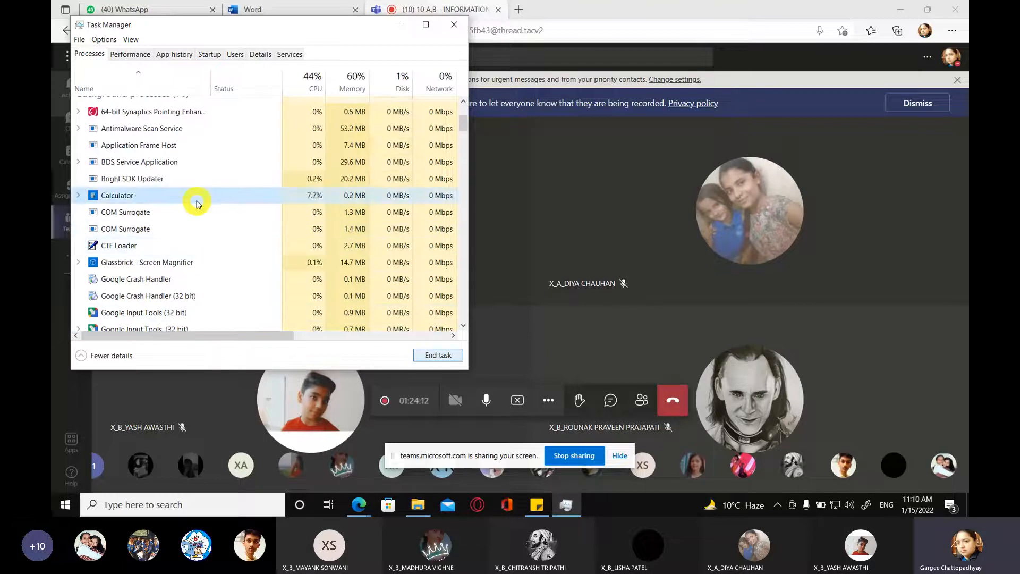
click(207, 227)
scroll(208, 226, up, 1)
scroll(206, 223, up, 2)
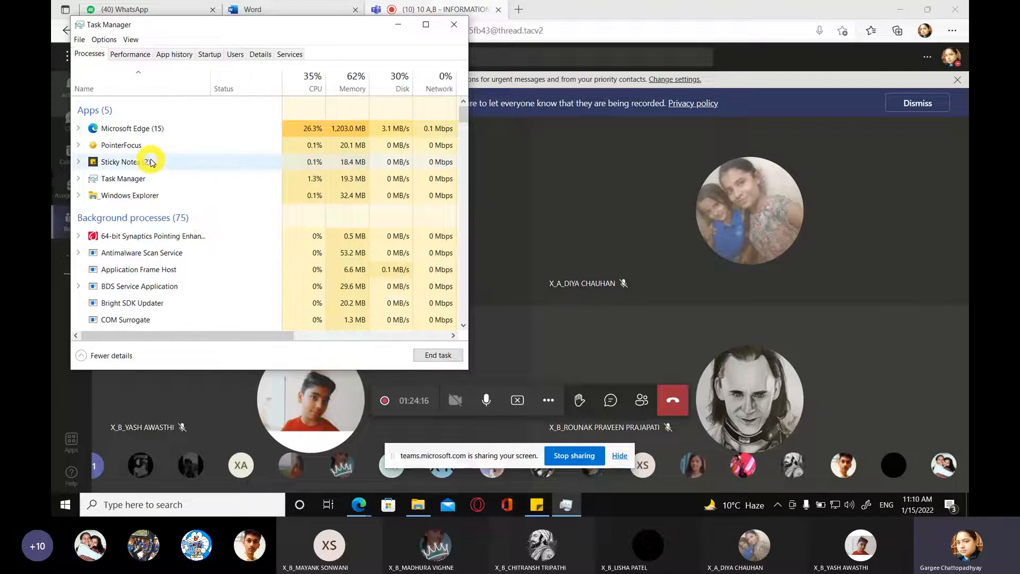
click(454, 24)
Step: Launch LibreOffice
click(159, 511)
click(64, 509)
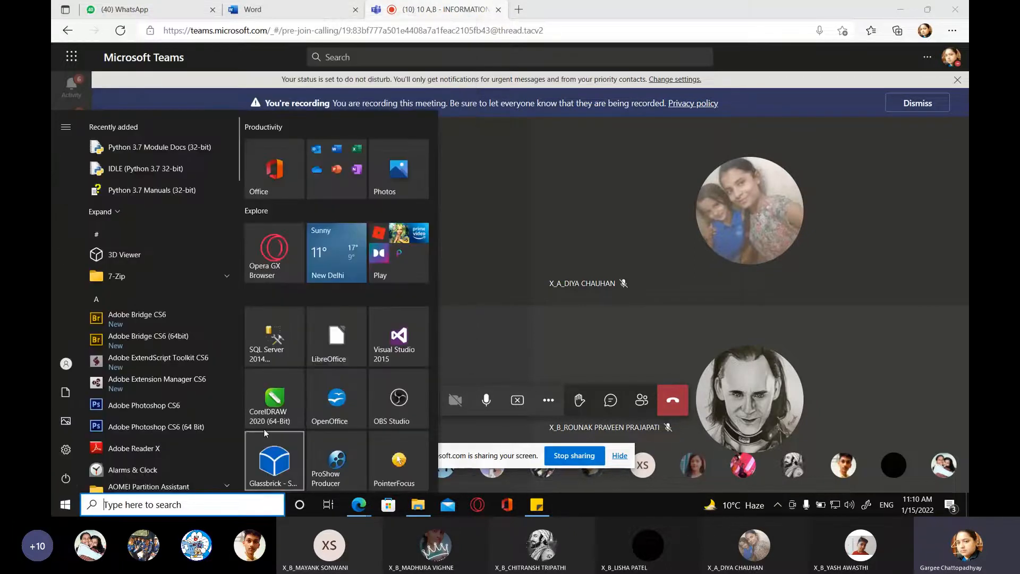
click(319, 339)
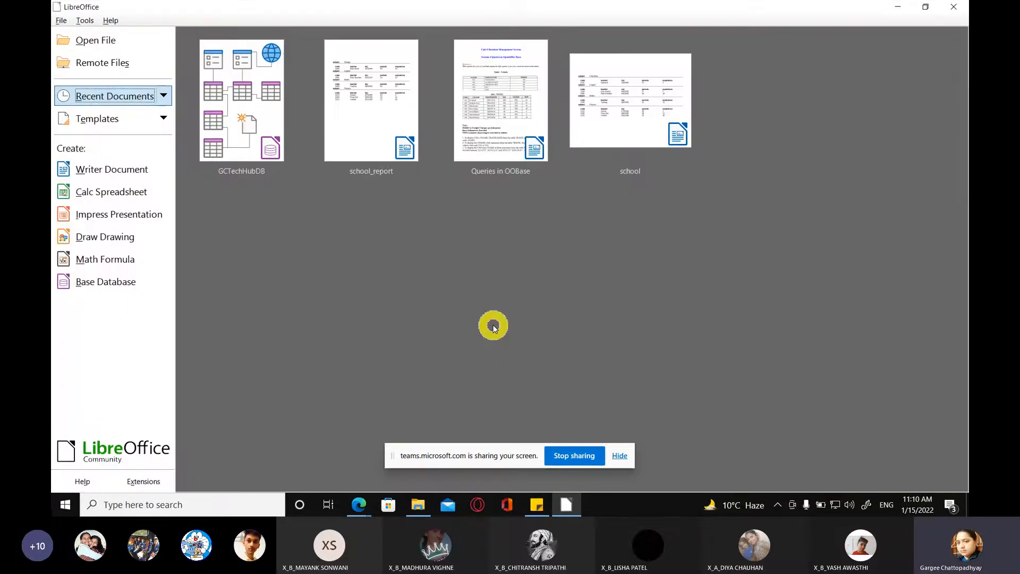
Step: Open the GCTechHubDB database from the Databases folder under Online Class Stuff, Class 10
click(101, 46)
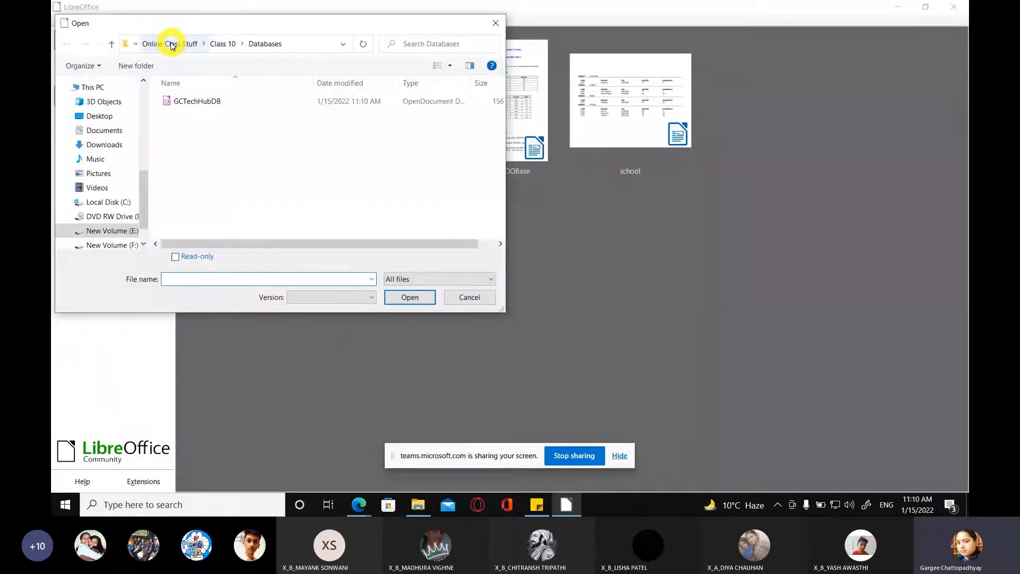
click(171, 45)
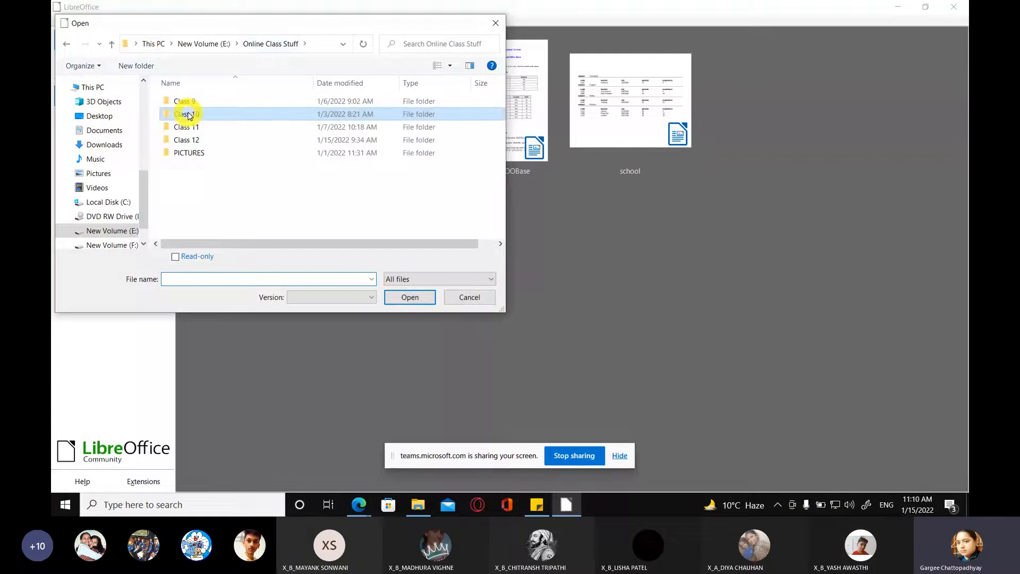
double_click(189, 115)
double_click(195, 113)
click(190, 105)
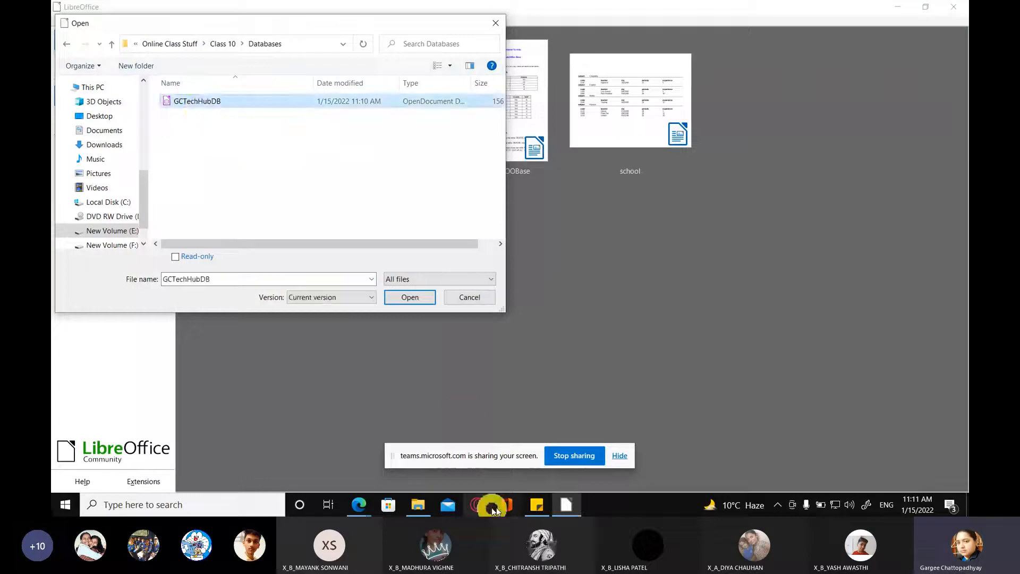
mouse_move(358, 505)
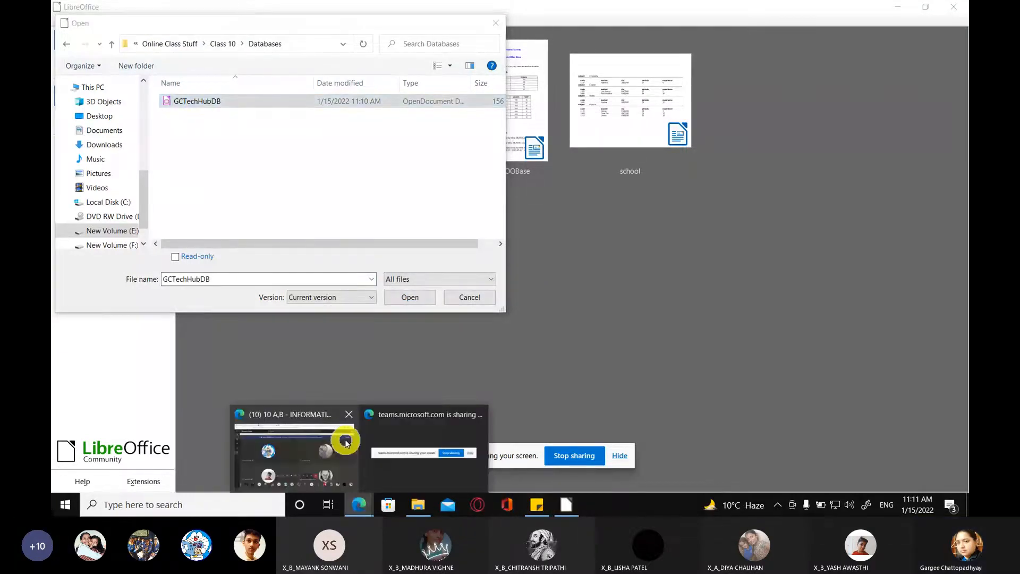
click(346, 440)
click(566, 506)
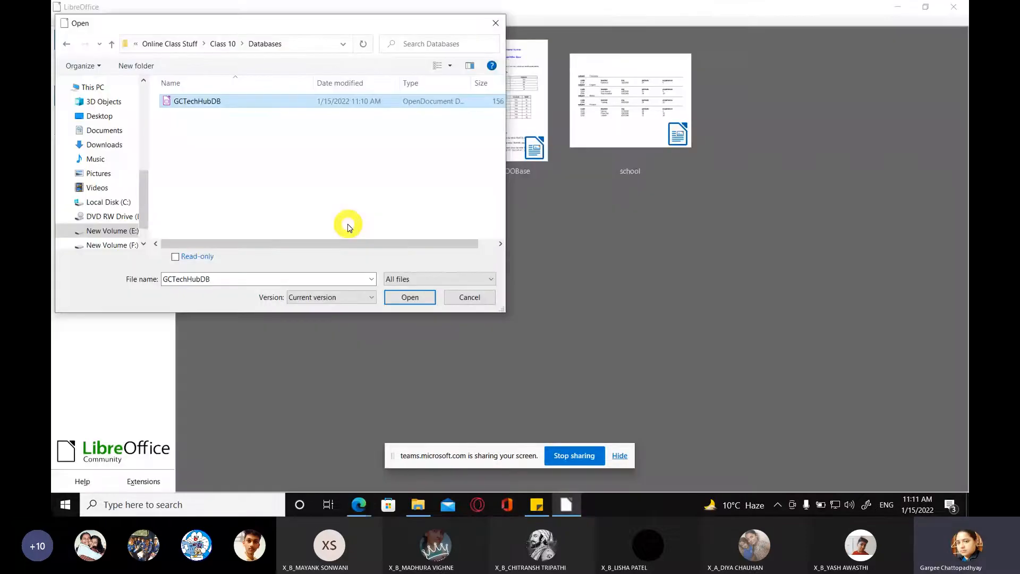
click(410, 297)
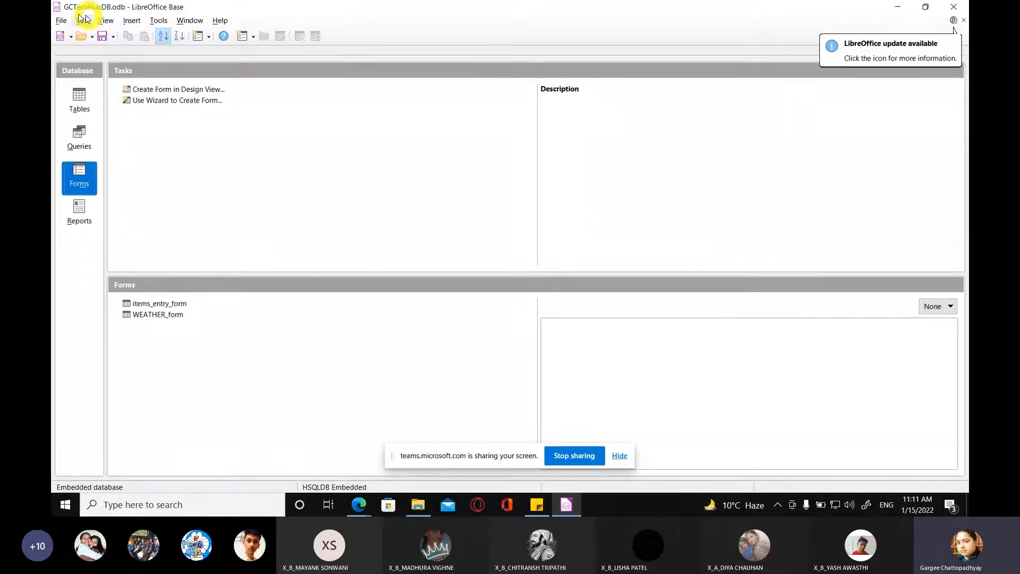
Step: Delete Report_cname_vcode_vehicletype_join_km_gt_90 from the database's reports
click(78, 214)
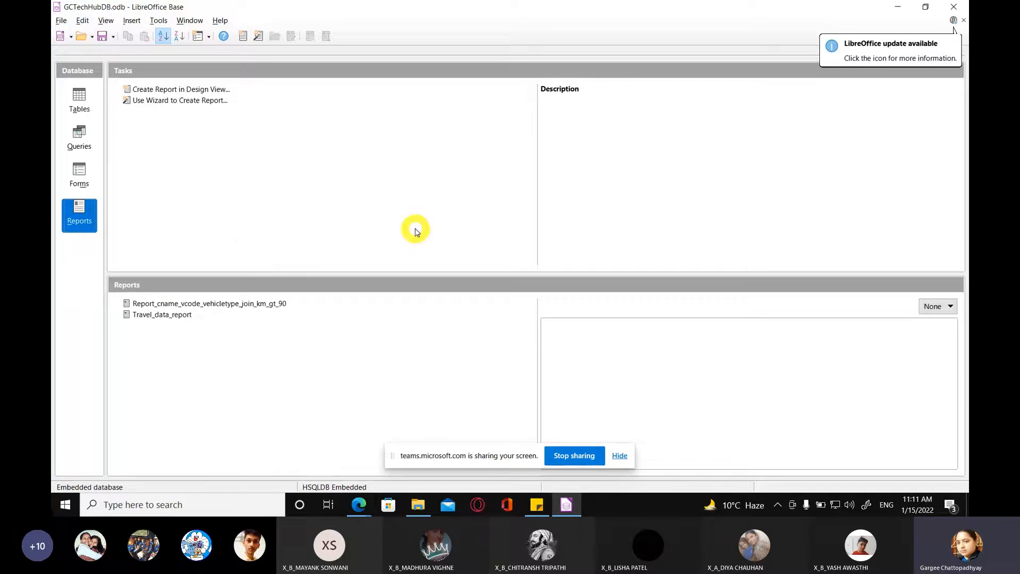
click(219, 306)
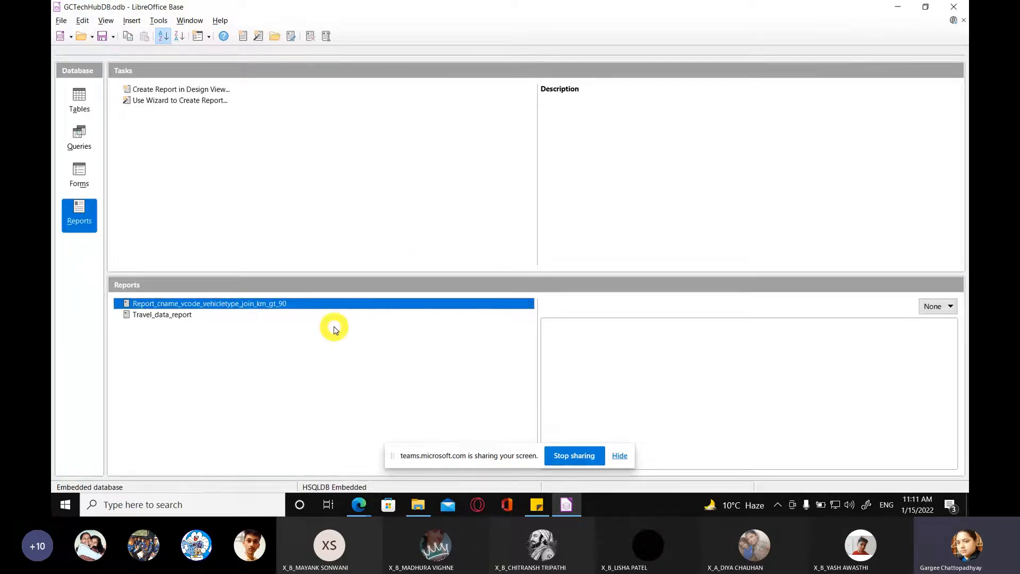
key(Delete)
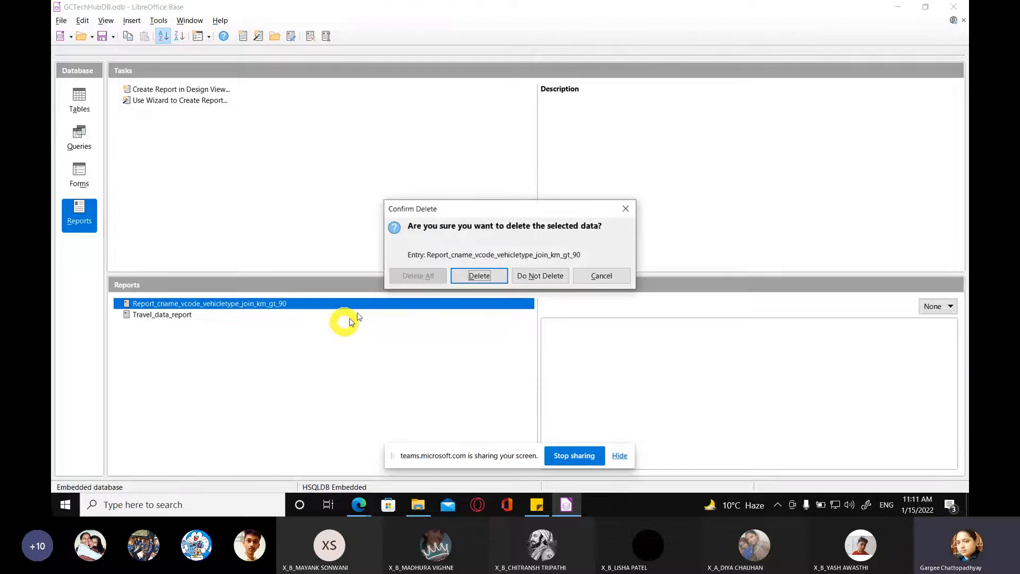
key(Return)
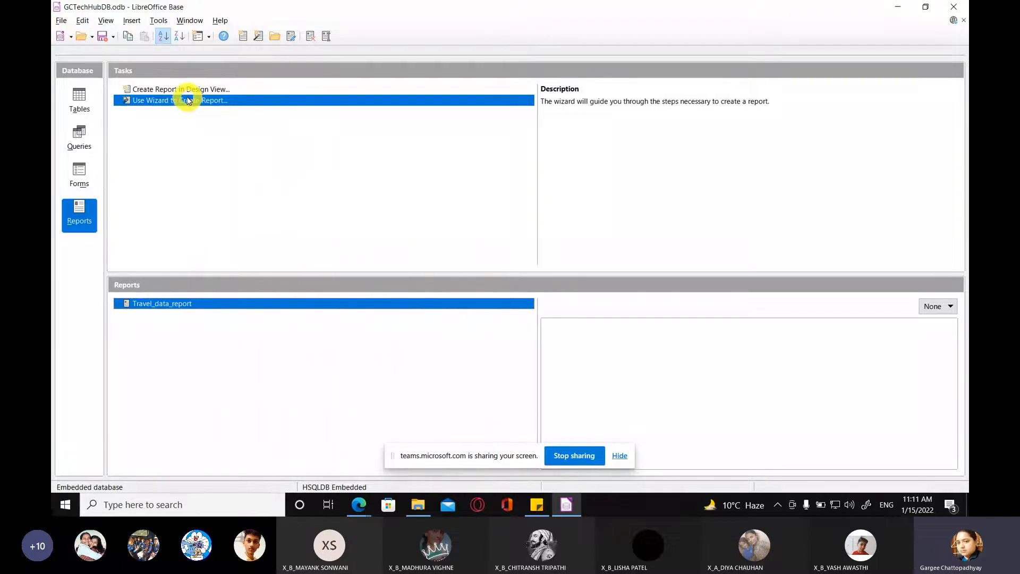
click(187, 100)
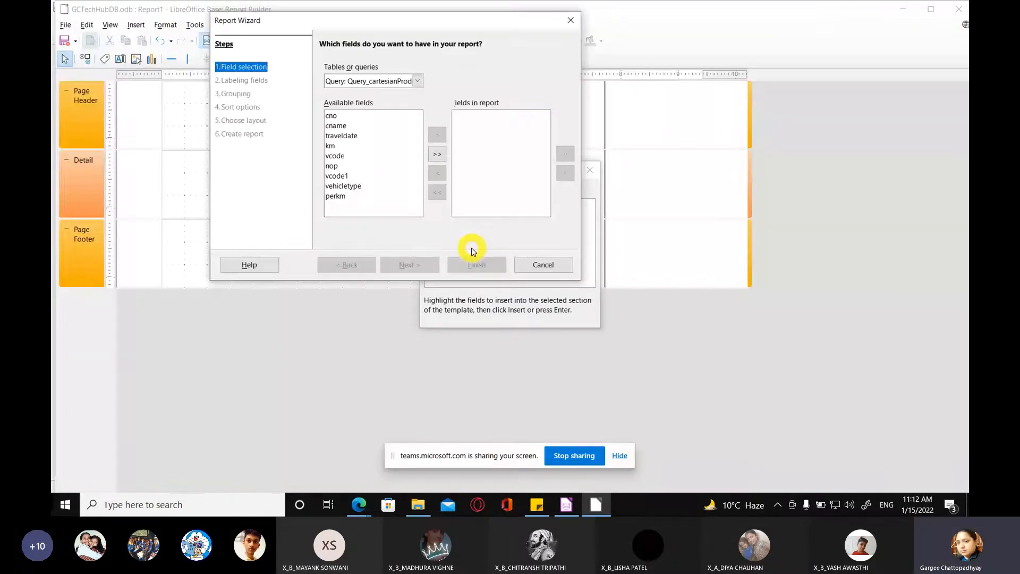
drag(379, 21, 501, 288)
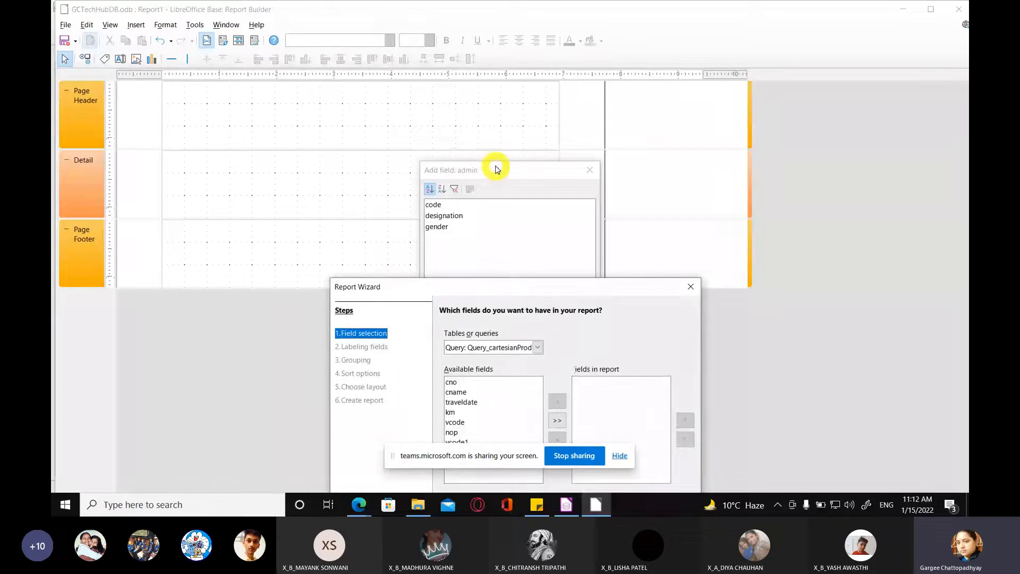
click(590, 170)
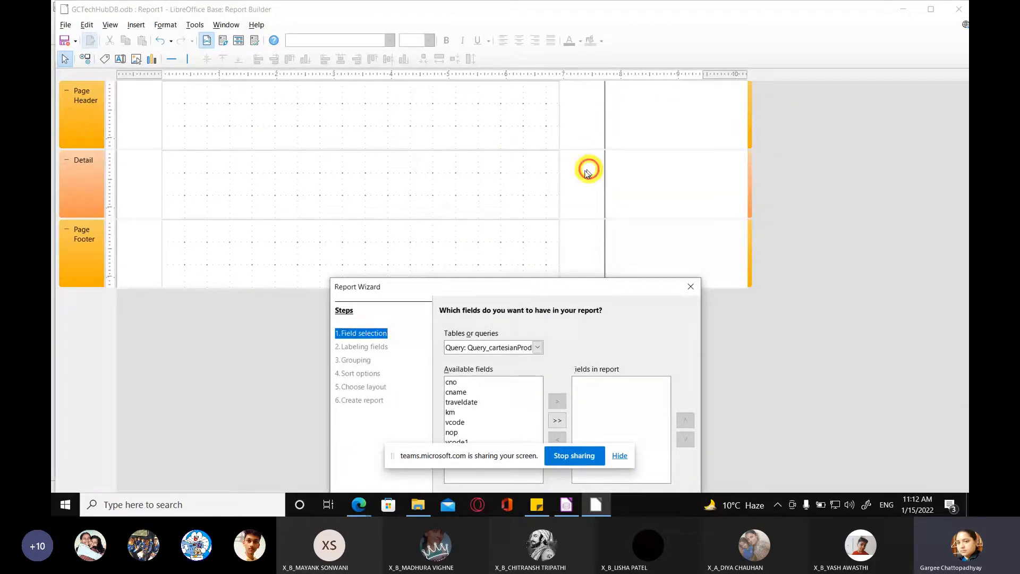
drag(490, 296, 472, 253)
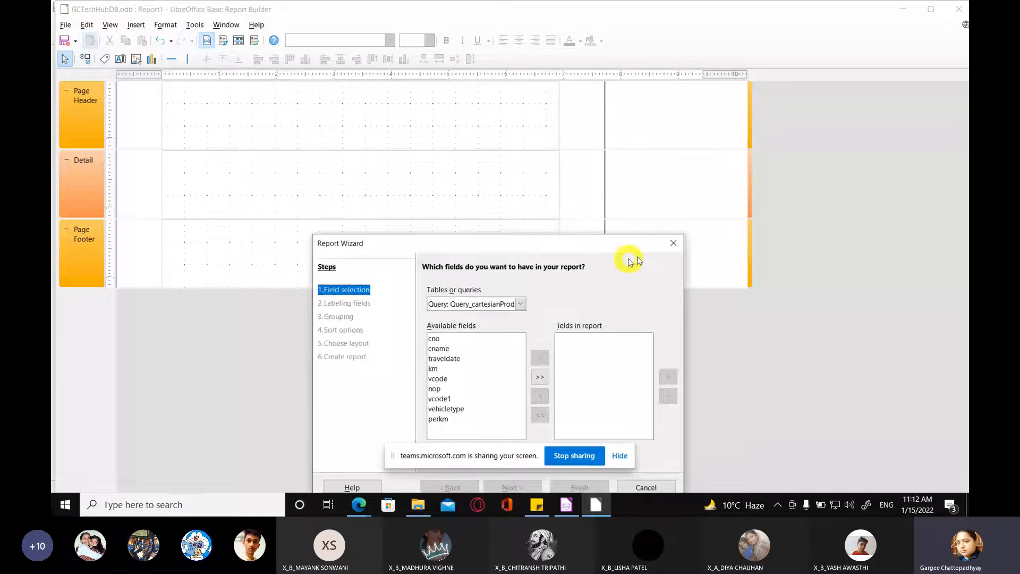
click(673, 244)
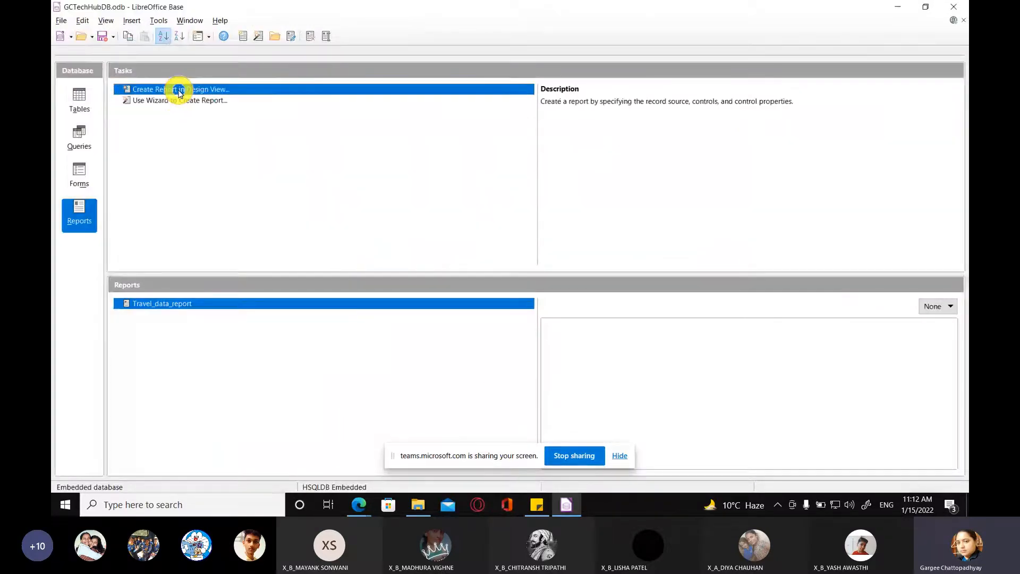
Step: Create a blank report in Design View and capture it with a fullscreen snip in a maximized Snip & Sketch window
click(179, 94)
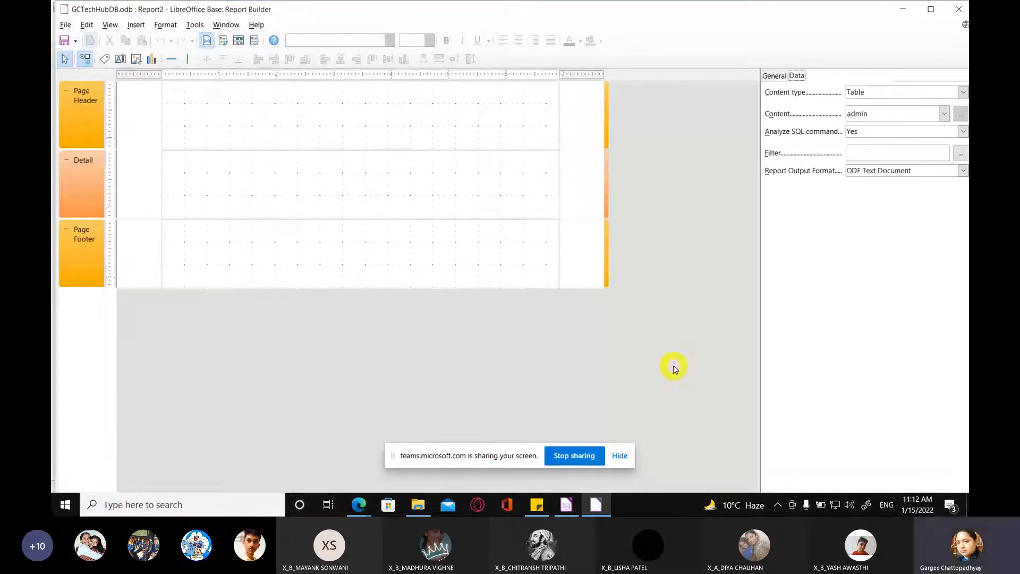
click(865, 506)
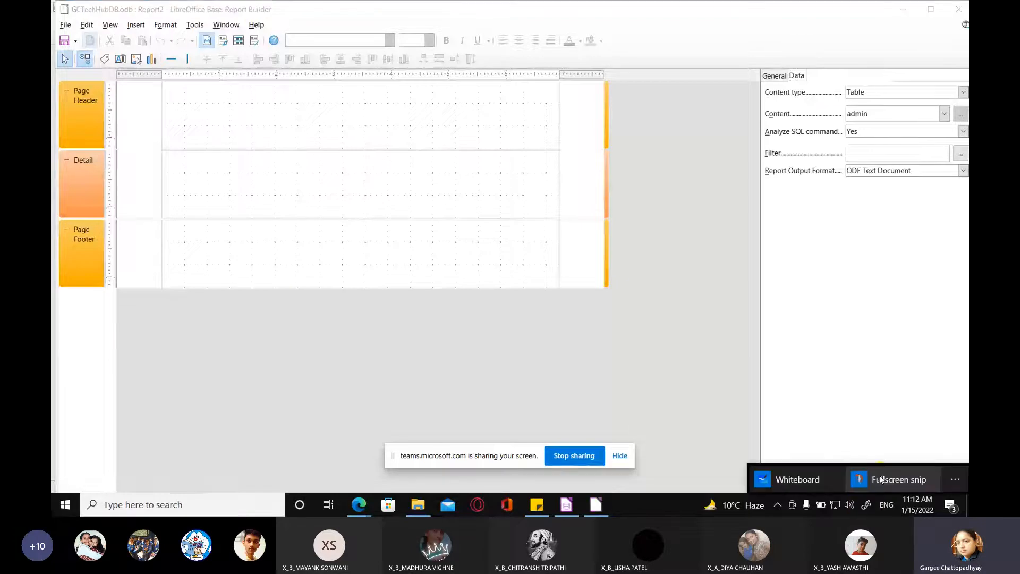
click(916, 477)
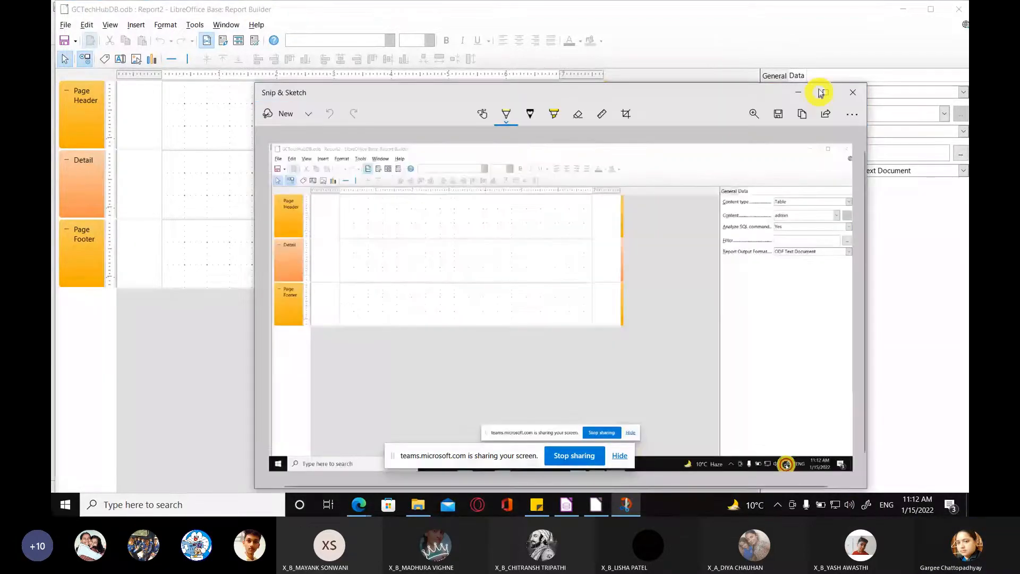
click(821, 93)
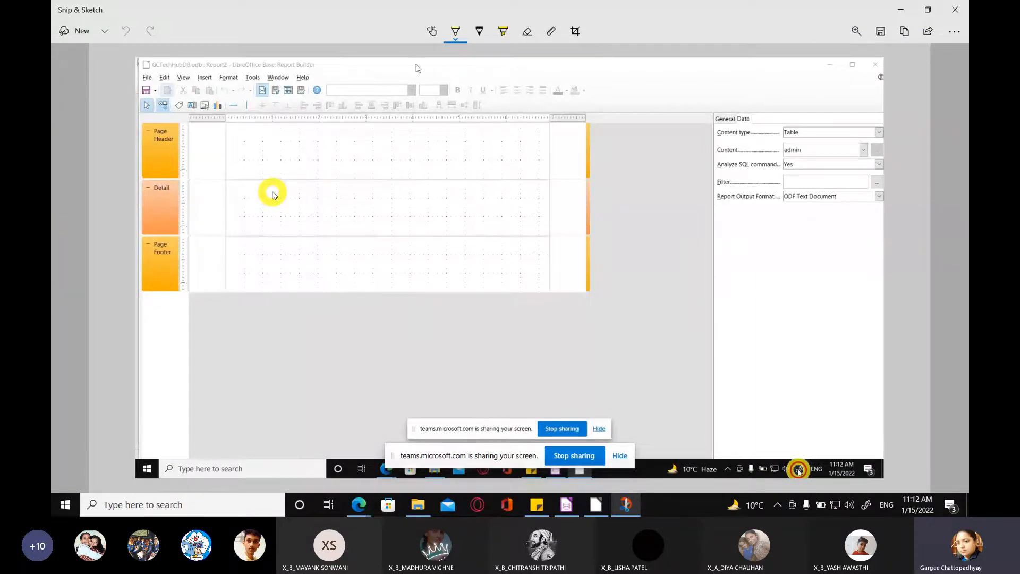
Step: Set the ballpoint pen to blue and handwrite the underlined heading "Report Design View" above the captured layout
click(456, 31)
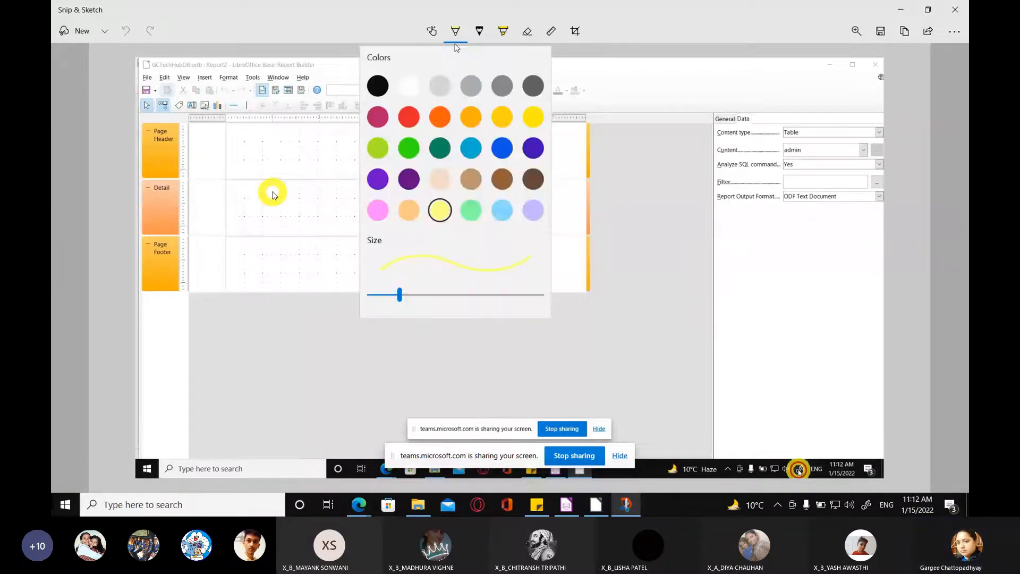
click(503, 147)
mouse_move(385, 71)
mouse_down()
mouse_move(413, 101)
mouse_move(437, 80)
mouse_move(492, 90)
mouse_up()
mouse_move(507, 69)
mouse_down()
mouse_move(519, 68)
mouse_move(521, 92)
mouse_move(543, 79)
mouse_up()
click(479, 78)
drag(366, 99, 545, 104)
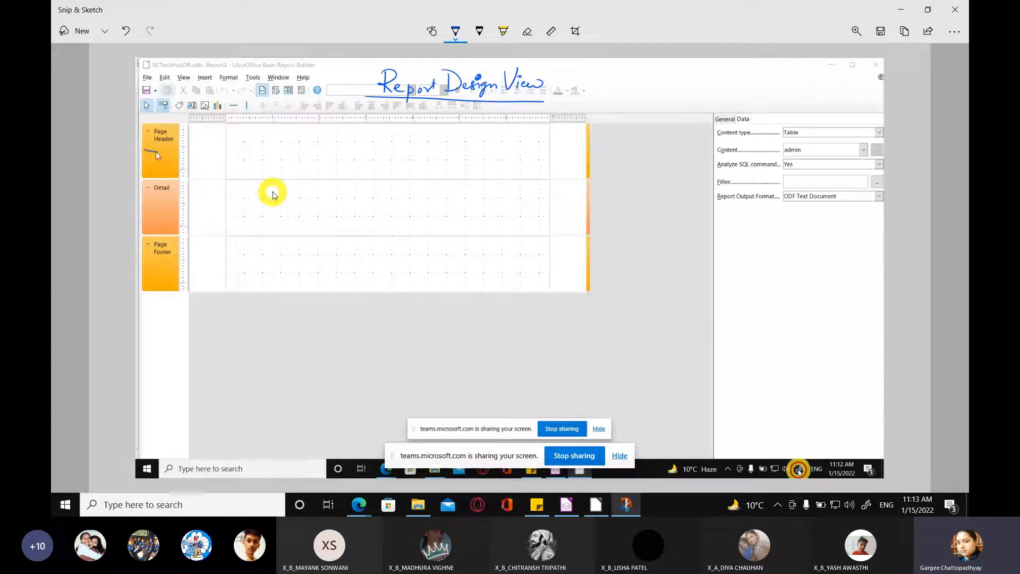
Step: Circle the Page Header section label and handwrite "Page Header" and "Page Footer" beside their sections
drag(155, 152, 144, 152)
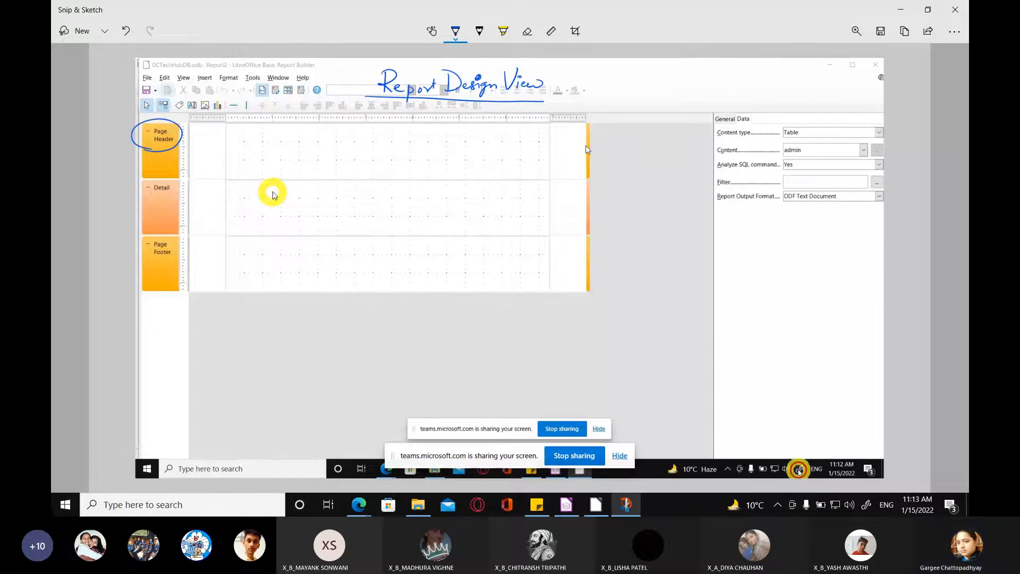
mouse_move(594, 131)
mouse_down()
mouse_move(601, 144)
mouse_move(686, 143)
mouse_up()
drag(598, 254, 673, 269)
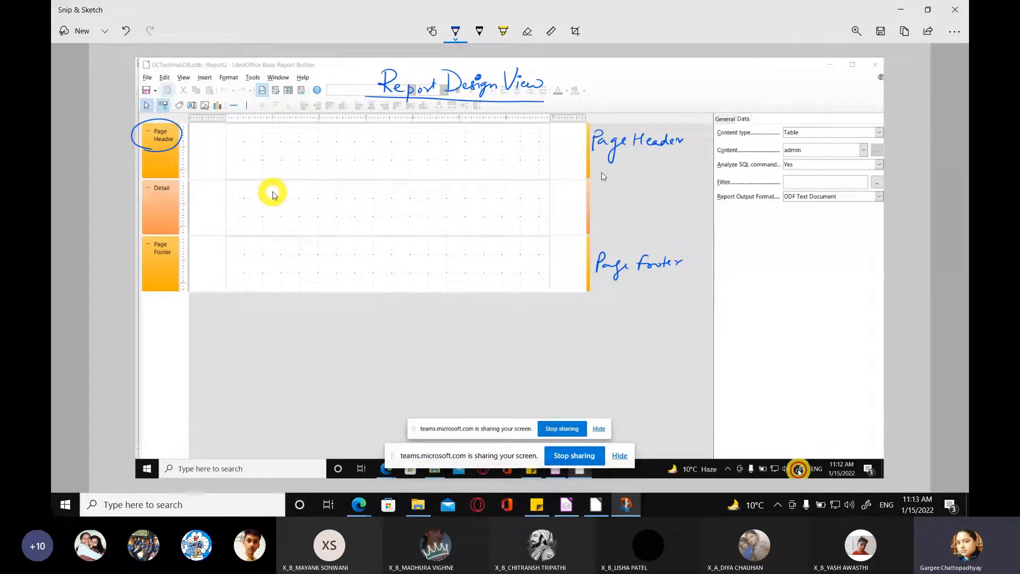
Step: Handwrite below the layout "Page header → Company Name, Report Title, Company Logo, Tagline, any other info — displayed only once."
mouse_move(171, 326)
mouse_down()
mouse_move(172, 314)
mouse_move(358, 316)
mouse_move(355, 336)
mouse_move(380, 303)
mouse_up()
drag(391, 314, 409, 314)
mouse_move(412, 313)
mouse_down()
mouse_move(408, 321)
mouse_move(442, 327)
mouse_move(463, 311)
mouse_move(507, 311)
mouse_up()
mouse_move(506, 316)
mouse_down()
mouse_move(605, 314)
mouse_move(609, 325)
mouse_move(618, 317)
mouse_up()
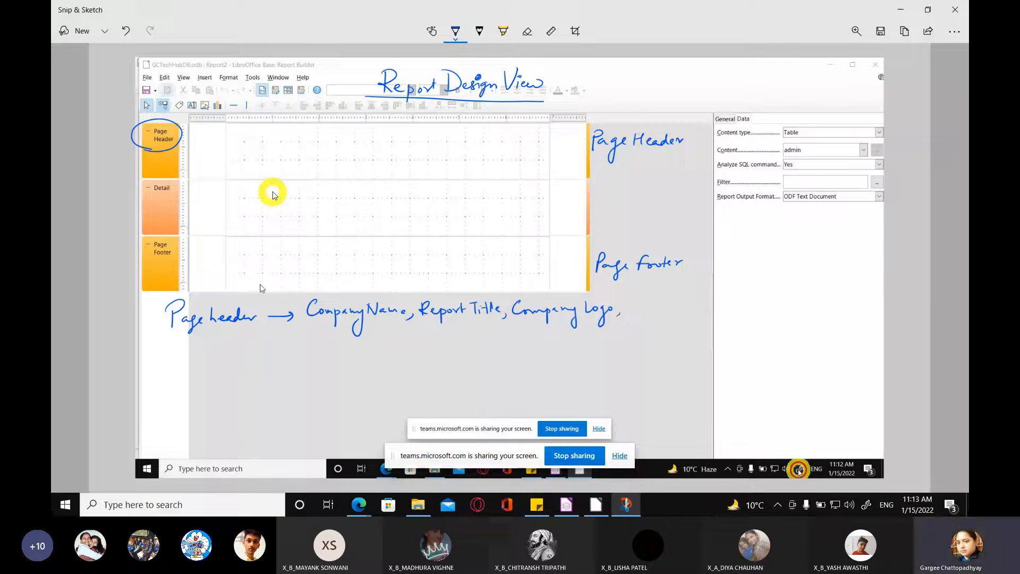
mouse_move(214, 342)
mouse_down()
mouse_move(214, 355)
mouse_move(261, 345)
mouse_up()
click(238, 341)
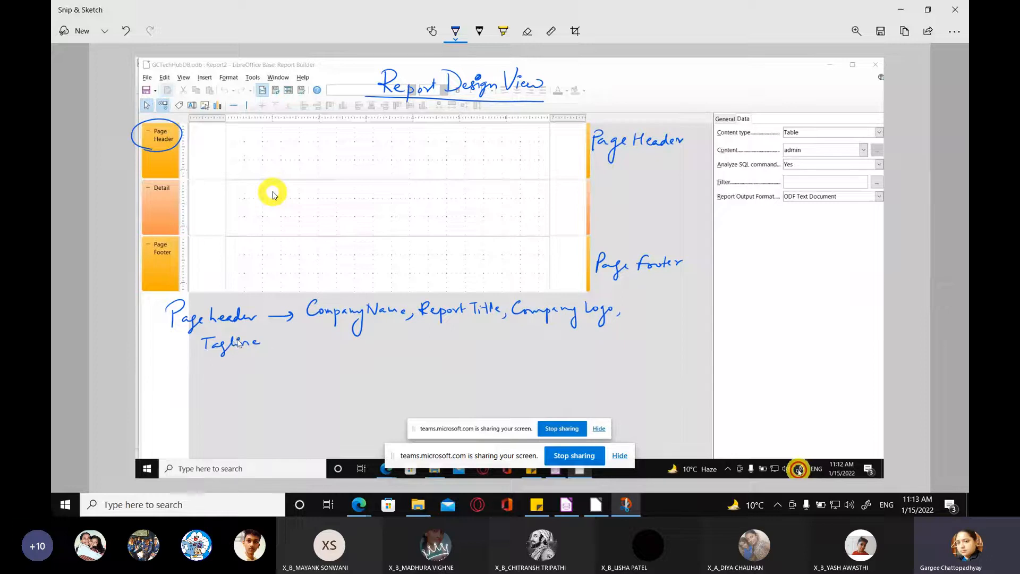
drag(272, 343, 588, 335)
click(593, 336)
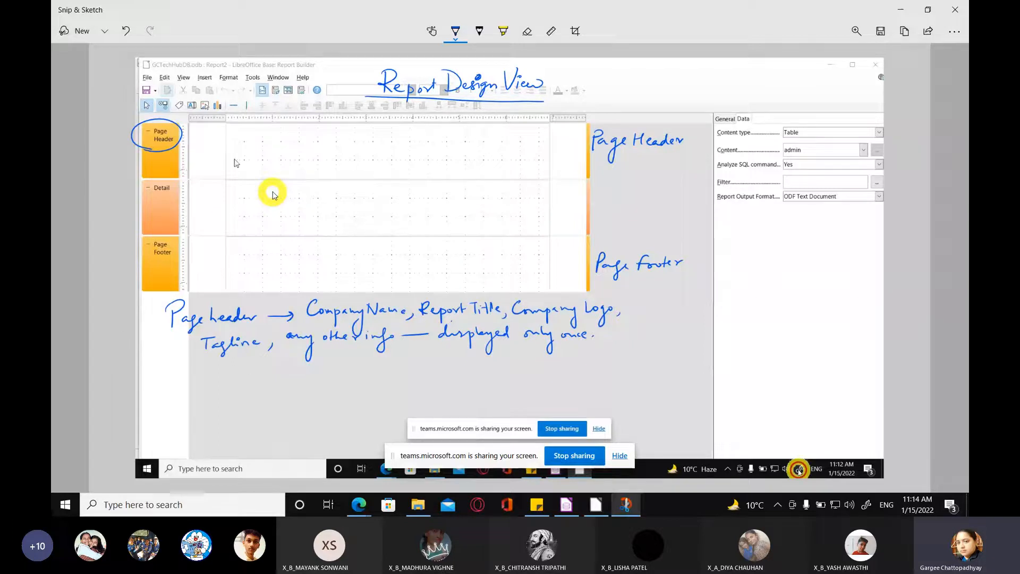
Step: Handwrite "Fieldnames → Header Row" in the Page Header section, underlining Fieldnames
mouse_move(227, 137)
mouse_down()
mouse_move(213, 154)
mouse_move(291, 147)
mouse_up()
mouse_move(210, 163)
mouse_down()
mouse_move(311, 159)
mouse_move(292, 153)
mouse_up()
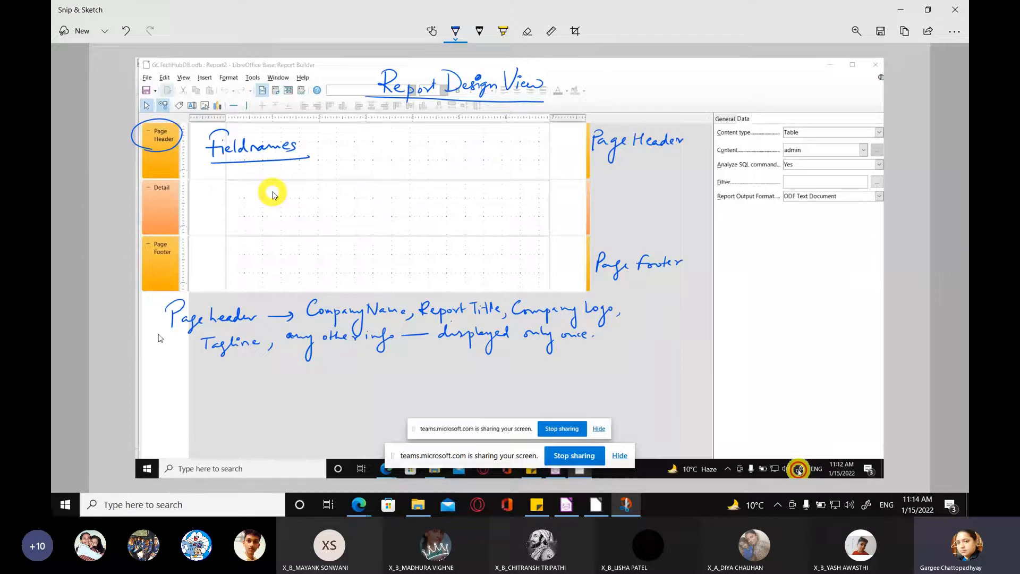
drag(311, 150, 451, 152)
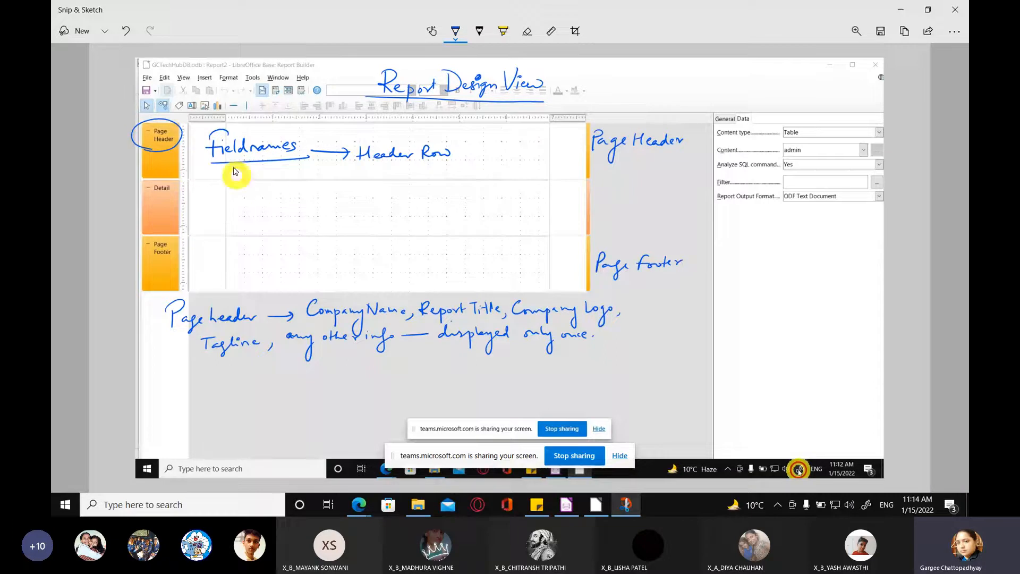
Step: Handwrite the sample column headings Rollno, Sname, Class, Section and Marks along the lower edge of the Page Header section
drag(241, 168, 245, 174)
drag(248, 169, 256, 174)
drag(258, 166, 446, 176)
drag(458, 170, 458, 177)
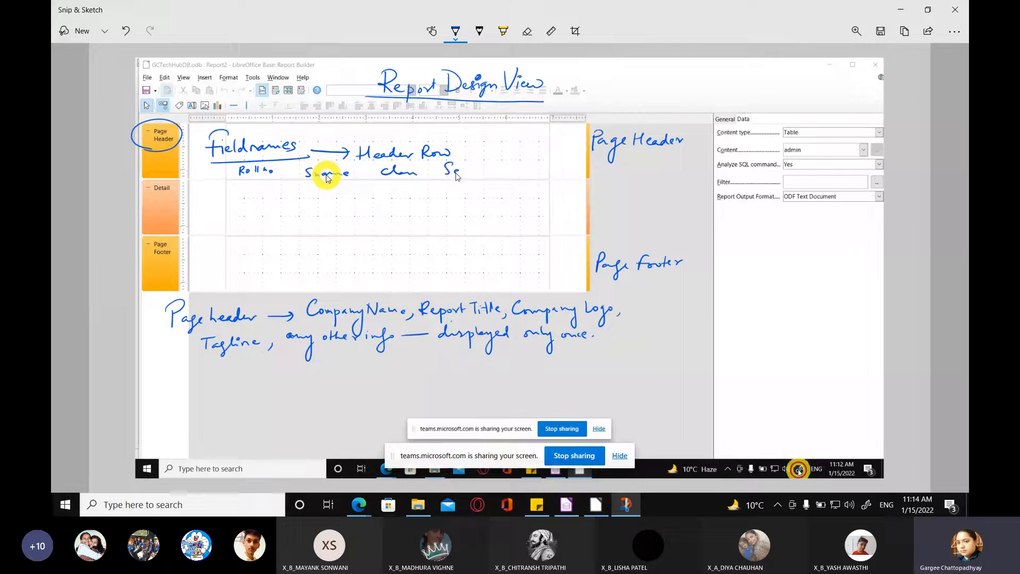
drag(456, 176, 488, 172)
drag(515, 173, 551, 176)
drag(556, 169, 553, 175)
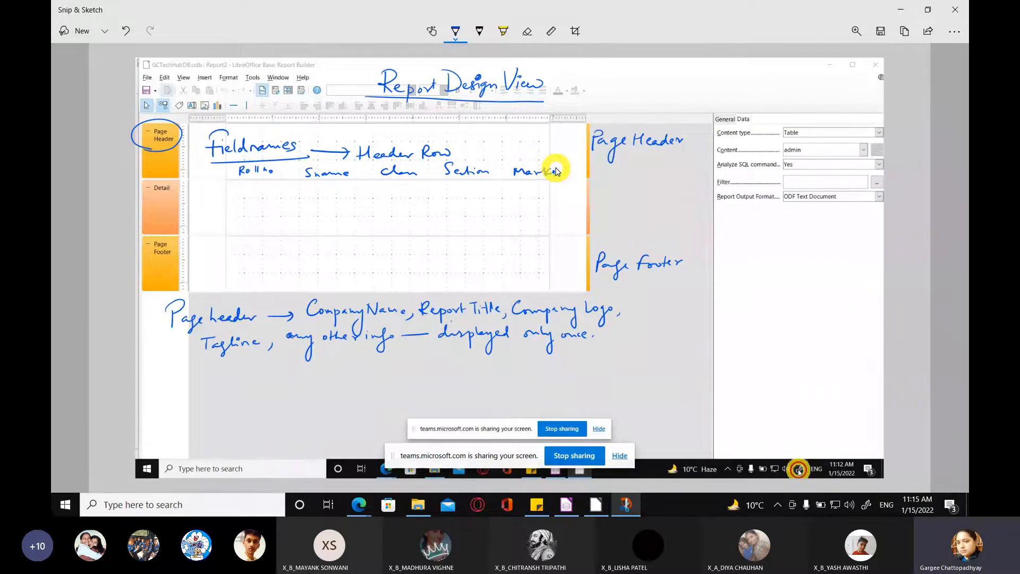
drag(556, 170, 552, 175)
Step: Point an arrow at the Detail section and handwrite "Table data" and an underlined "Detail" inside it
drag(235, 193, 331, 194)
drag(121, 199, 137, 203)
mouse_move(394, 196)
mouse_down()
mouse_move(395, 213)
mouse_move(462, 198)
mouse_move(462, 210)
mouse_up()
drag(389, 218, 480, 217)
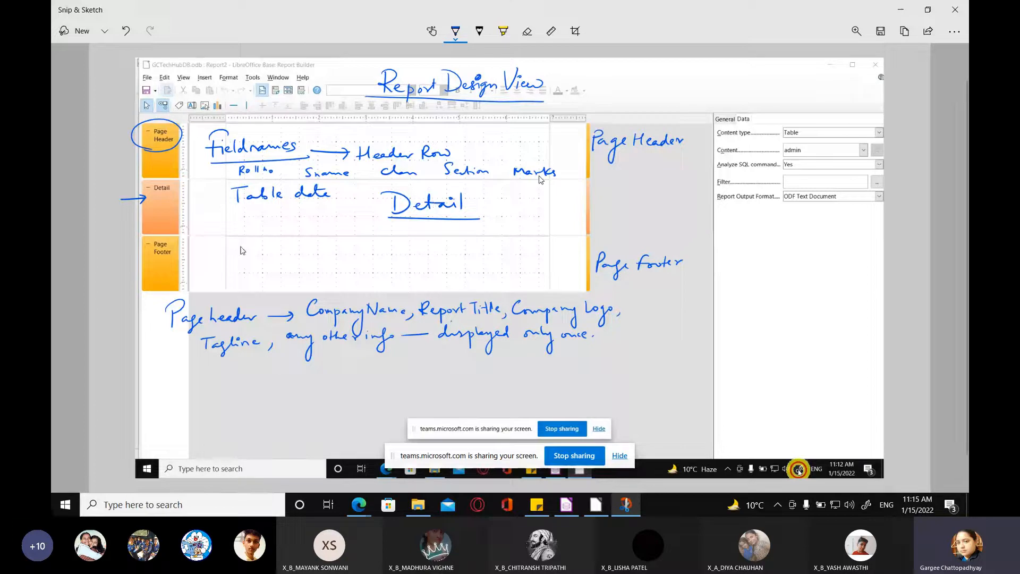
Step: Draw three rows of short dashes under "Table data" to represent sample records in the Detail section
drag(243, 205, 311, 207)
drag(328, 206, 349, 206)
drag(367, 207, 377, 207)
drag(242, 217, 256, 217)
drag(284, 216, 343, 218)
drag(364, 219, 378, 219)
drag(243, 227, 260, 227)
drag(286, 227, 342, 229)
drag(362, 230, 378, 229)
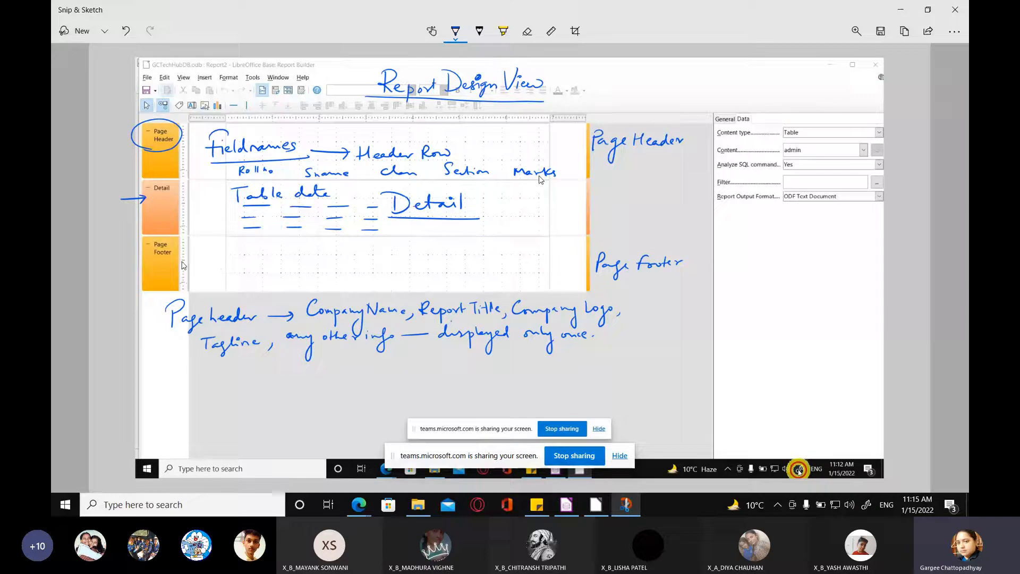
Step: Mark the Page Footer section with an arrow and "Page No. DateTime, any other info,", closing the snip and the blank report design
drag(129, 266, 152, 273)
mouse_move(231, 245)
mouse_down()
mouse_move(230, 260)
mouse_move(241, 251)
mouse_move(275, 257)
mouse_up()
click(282, 256)
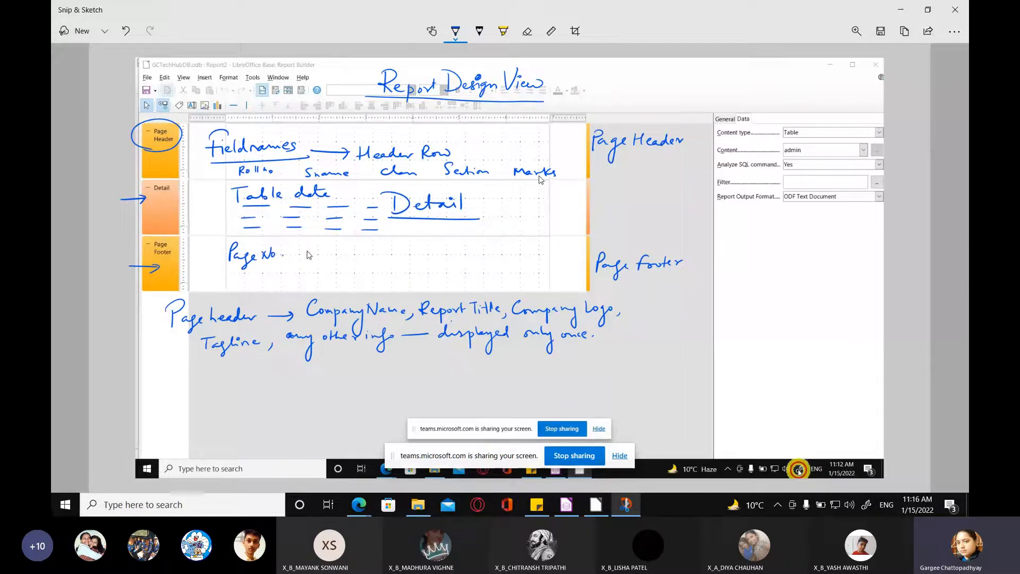
drag(299, 246, 311, 258)
mouse_move(339, 246)
mouse_down()
mouse_move(345, 257)
mouse_move(469, 257)
mouse_up()
drag(472, 255, 491, 260)
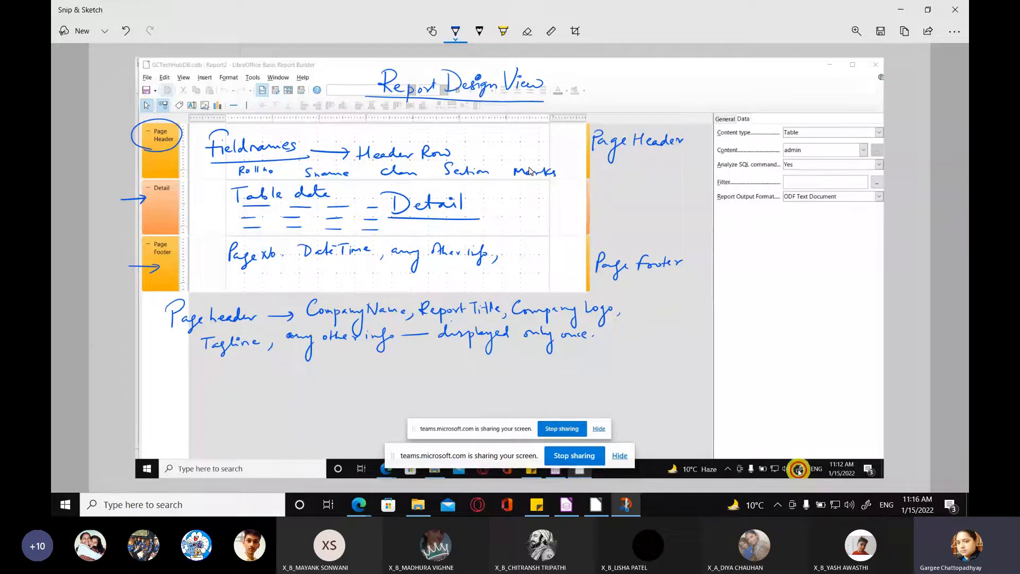
click(966, 5)
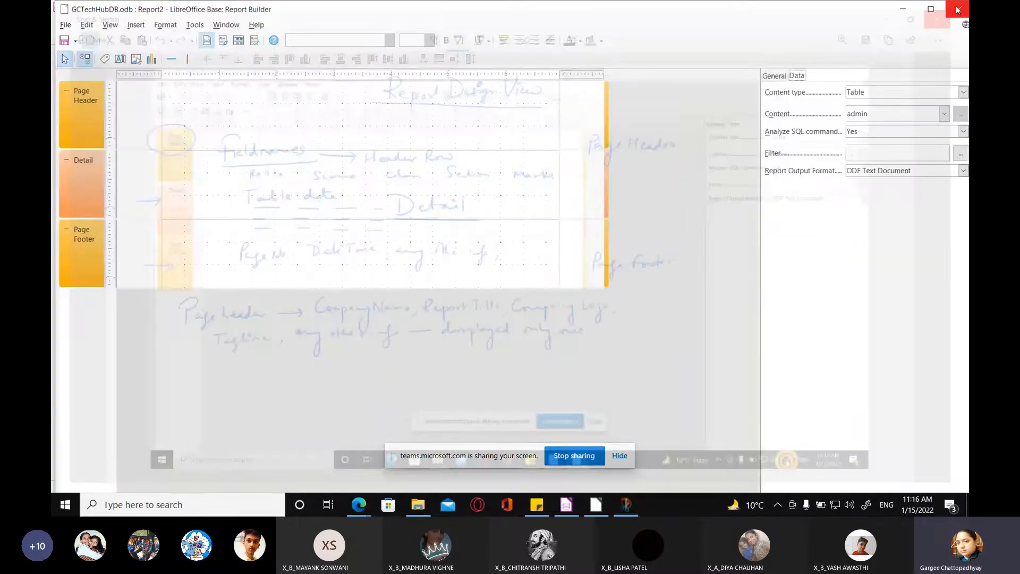
click(960, 9)
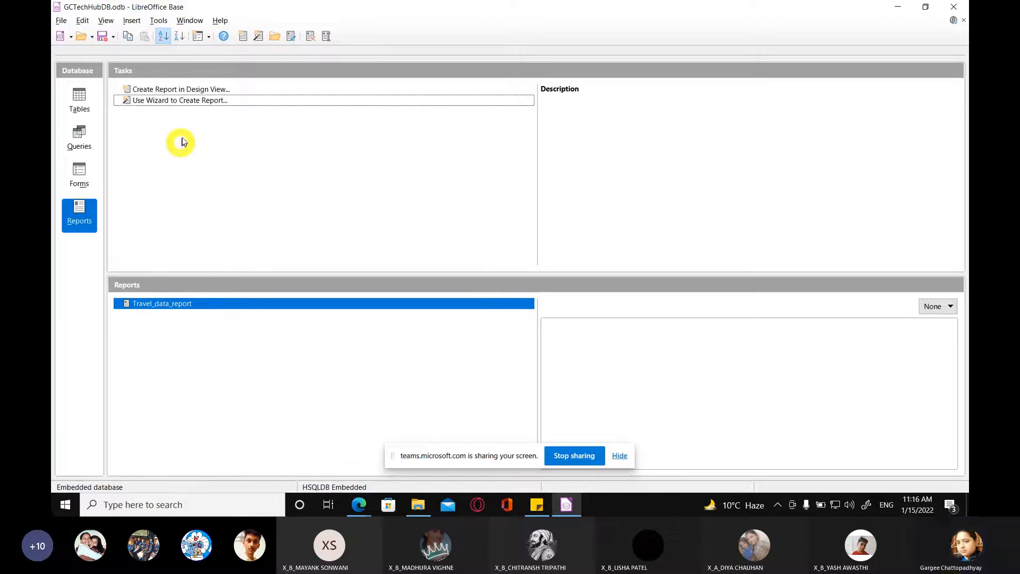
Step: Start the Report Wizard and add all fields (cname, vcode, vehicletype, km) of the query beginning with Query_cname_vcode to the report
click(172, 102)
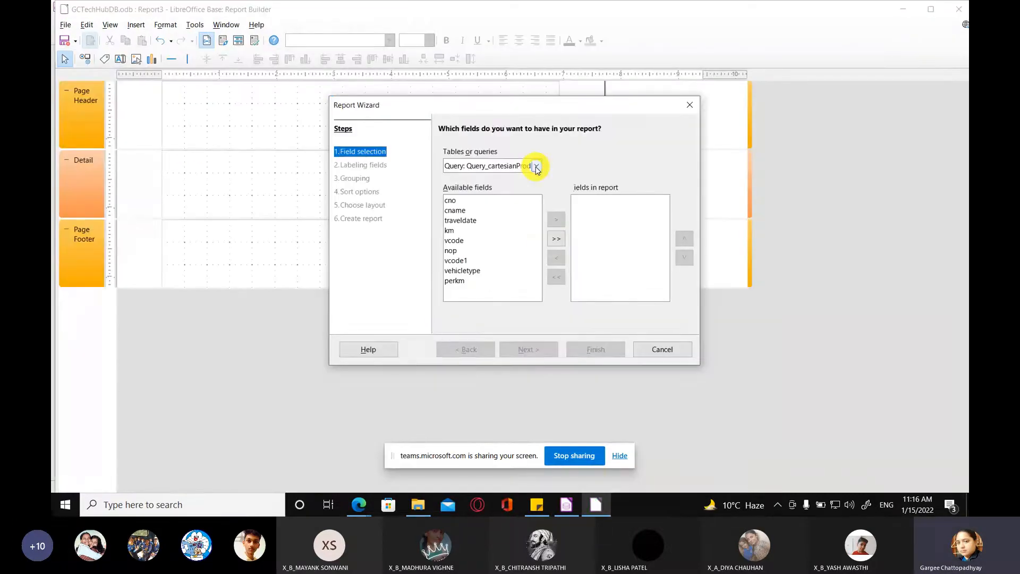
click(537, 167)
click(536, 200)
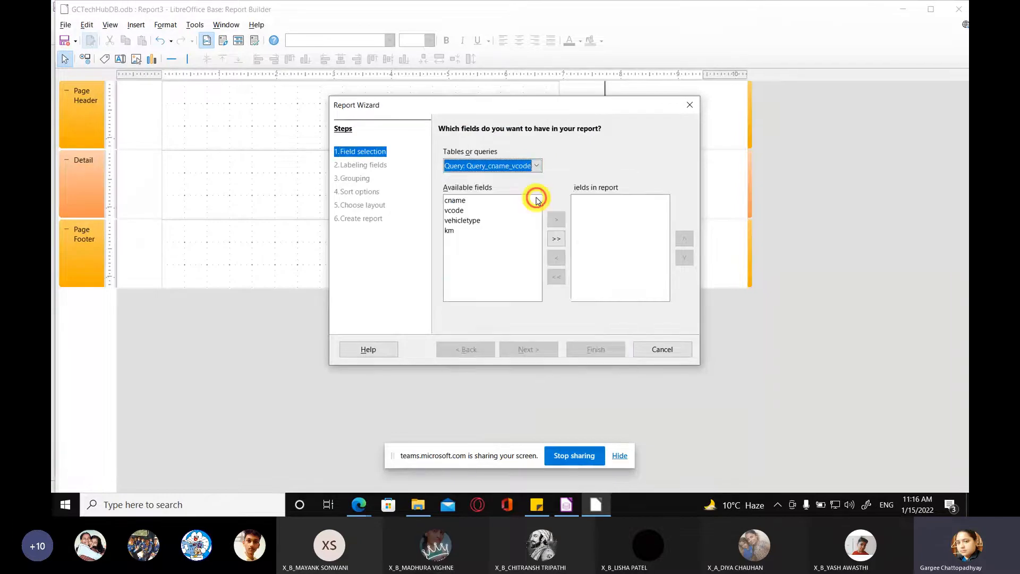
click(557, 239)
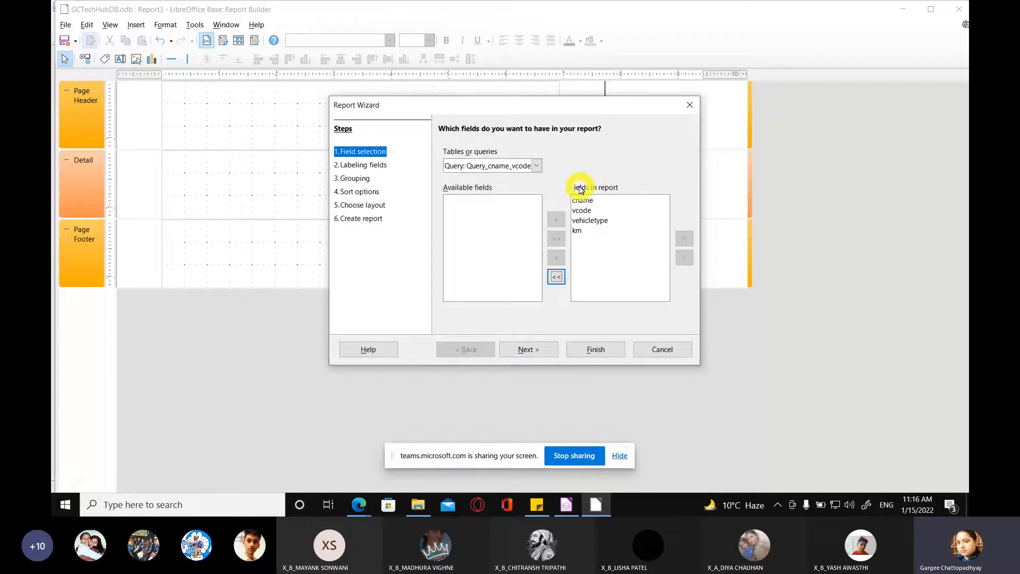
key(super+plus)
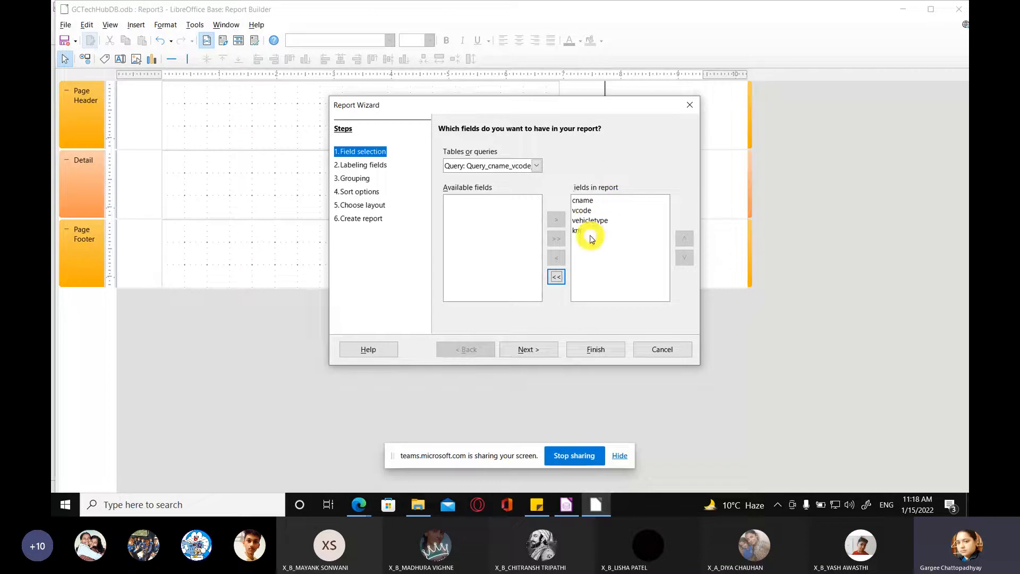
Step: Advance the wizard to labeling the fields and arrange the Add field window and the wizard so they do not overlap
click(521, 348)
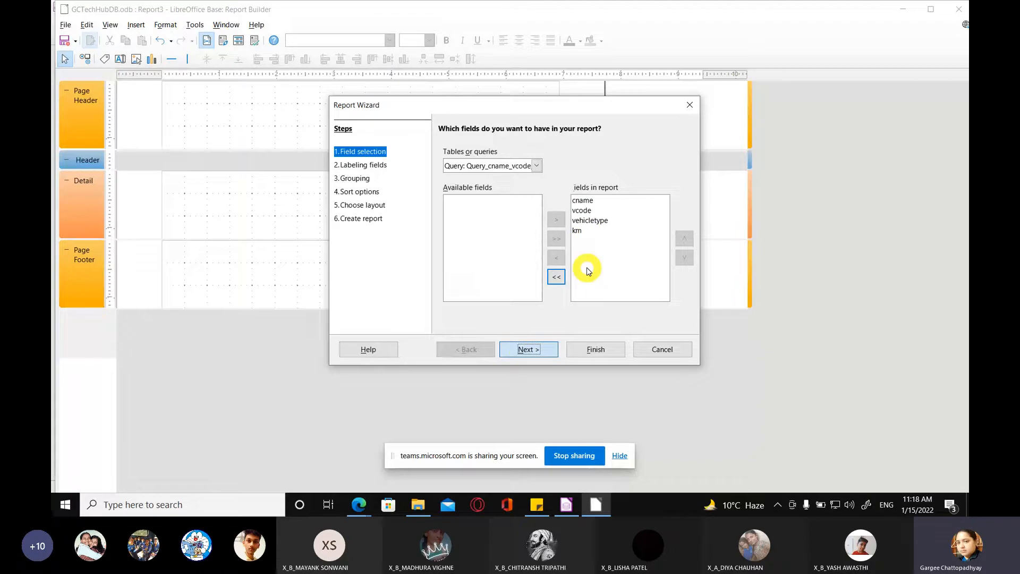
drag(373, 100, 305, 257)
click(525, 175)
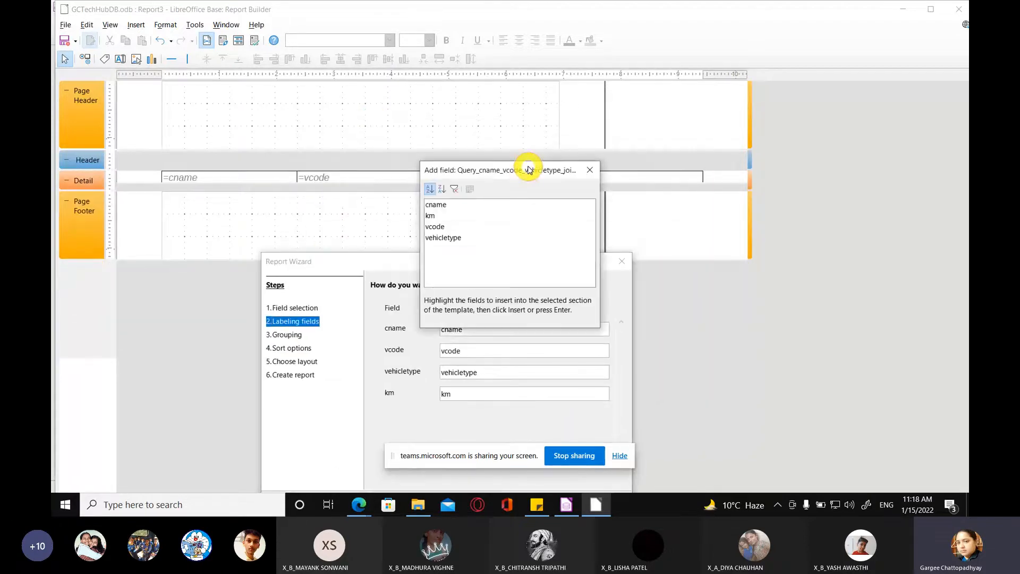
drag(529, 170, 529, 193)
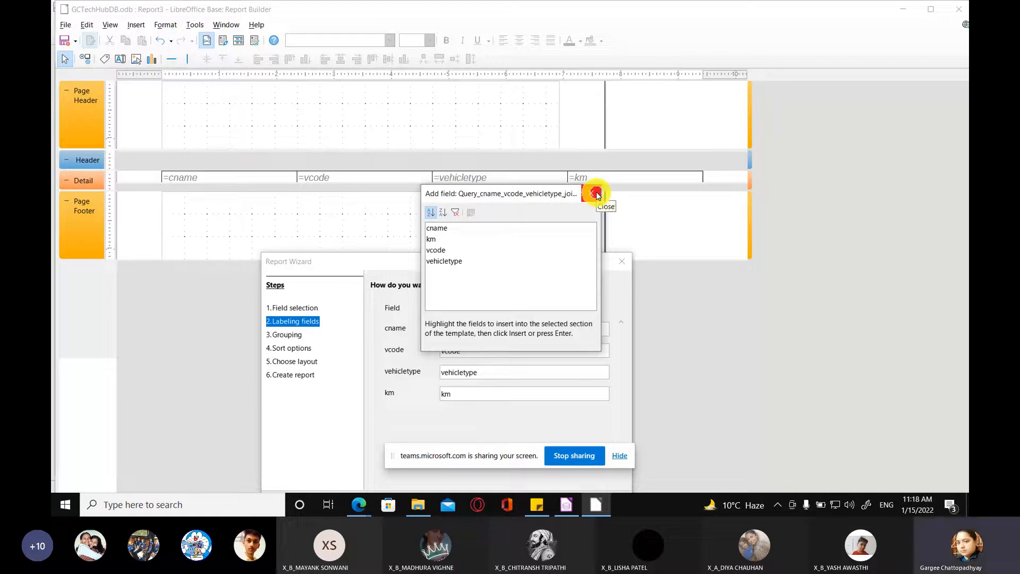
drag(500, 196, 746, 274)
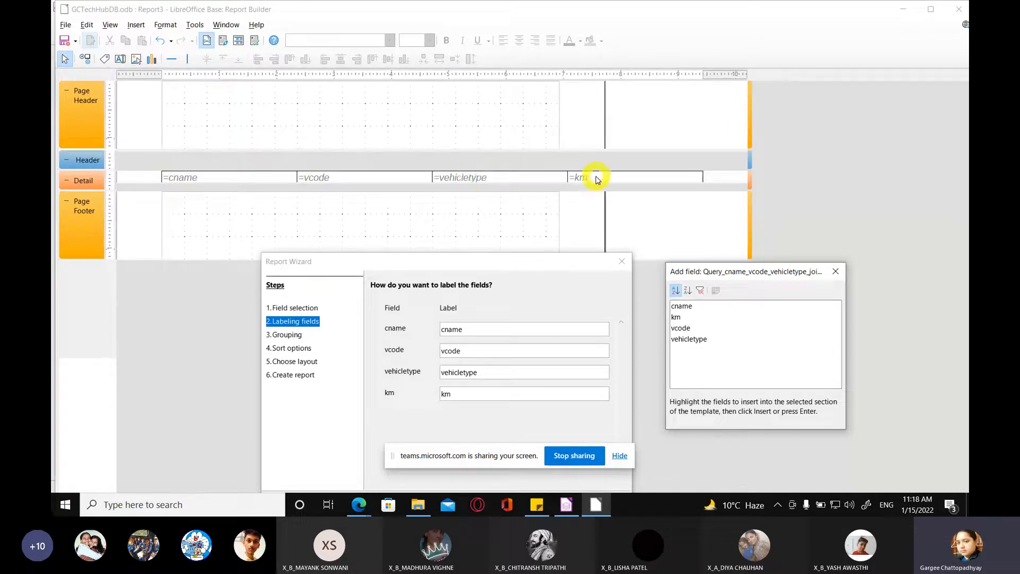
drag(456, 263, 464, 188)
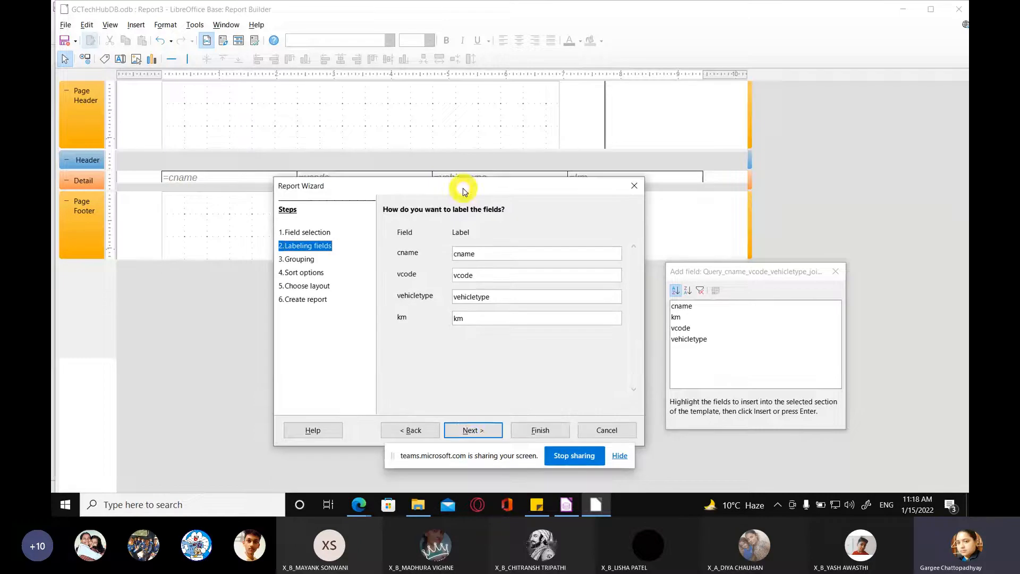
Step: Keep the default field labels and group the report by vehicletype, advancing the wizard to the sort options
click(472, 431)
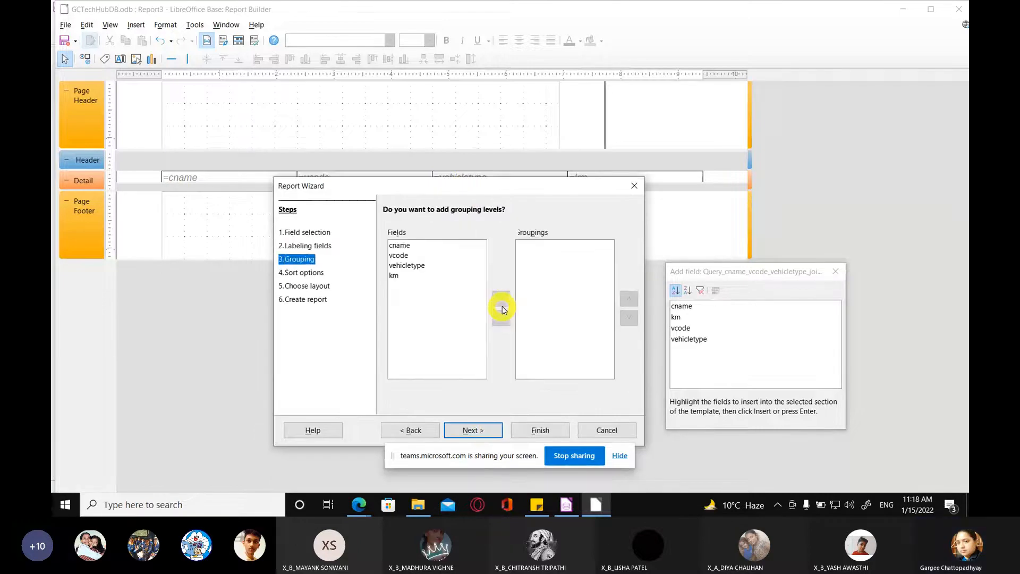
click(414, 267)
click(502, 299)
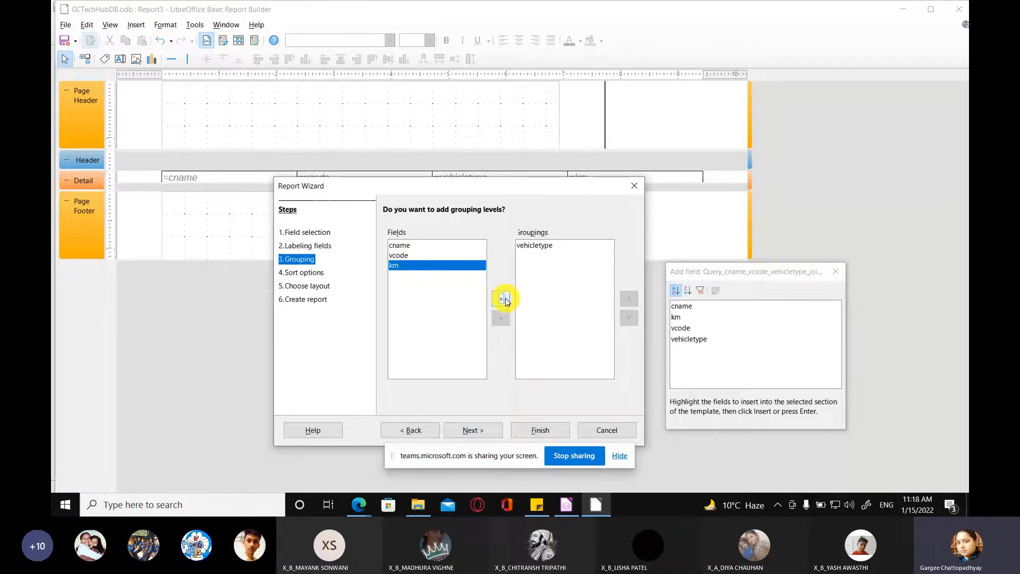
click(492, 431)
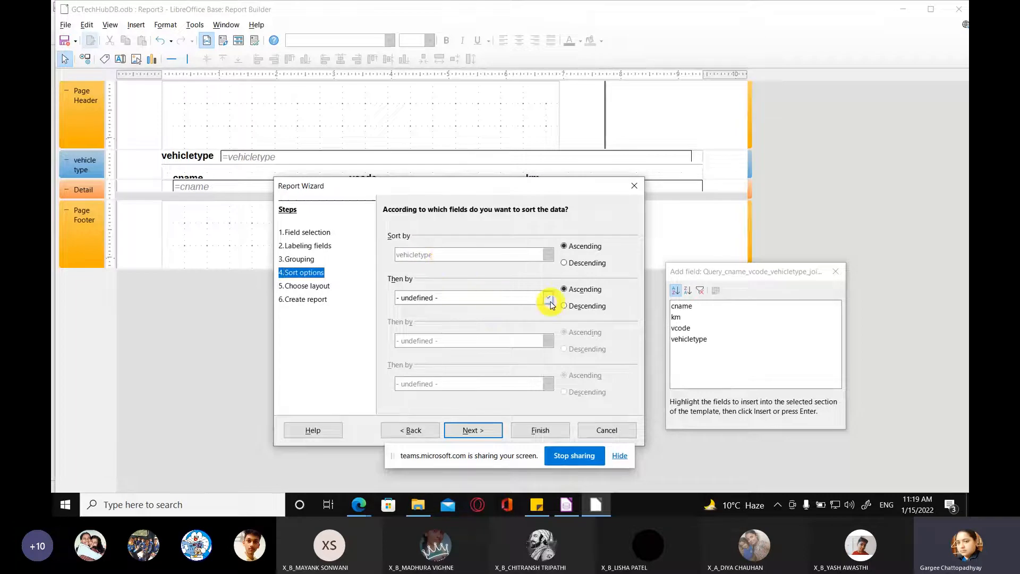
Step: Add cname as the second ascending sort field and keep the Tabular data layout with Landscape orientation
click(496, 298)
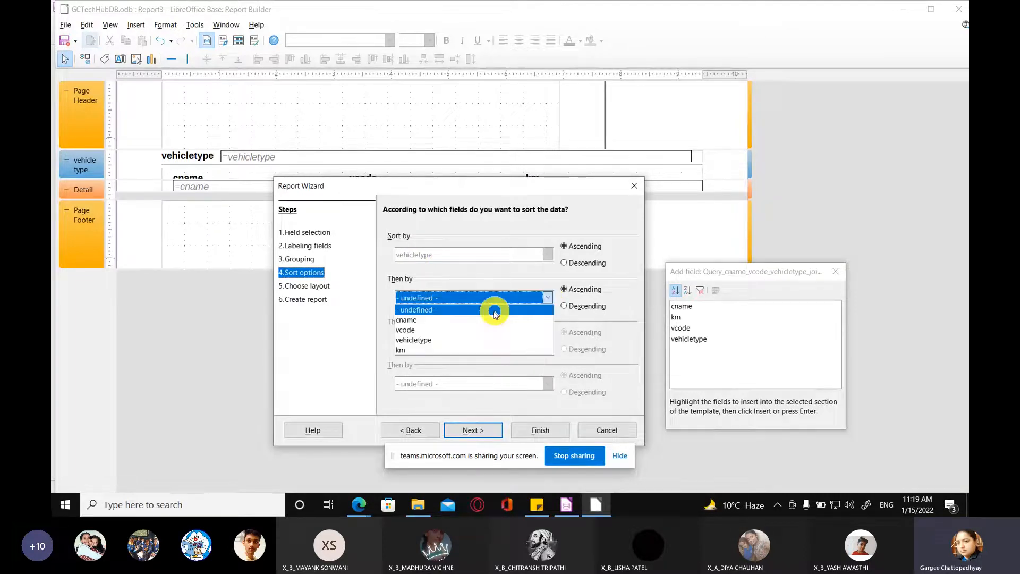
click(494, 320)
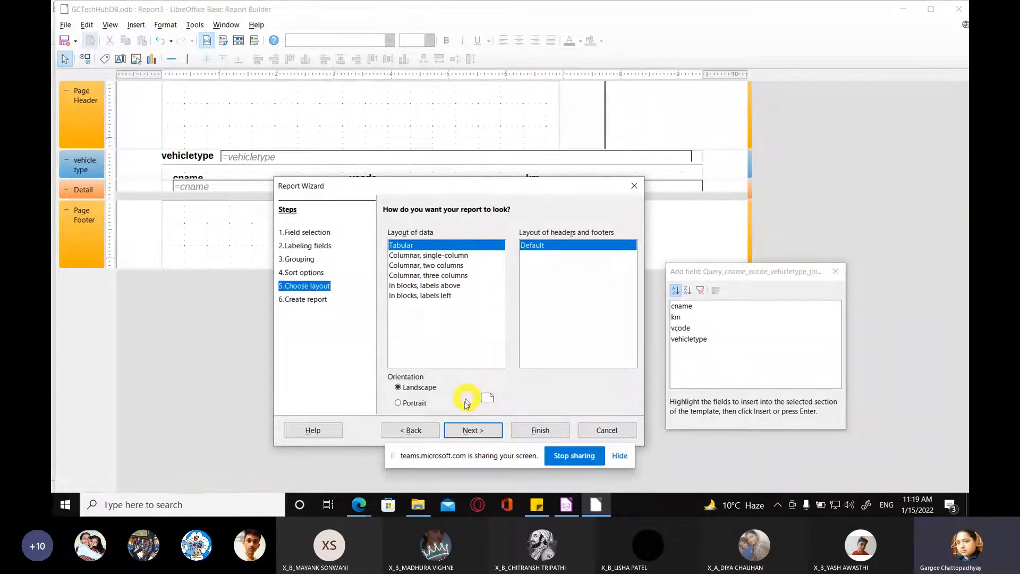
click(472, 430)
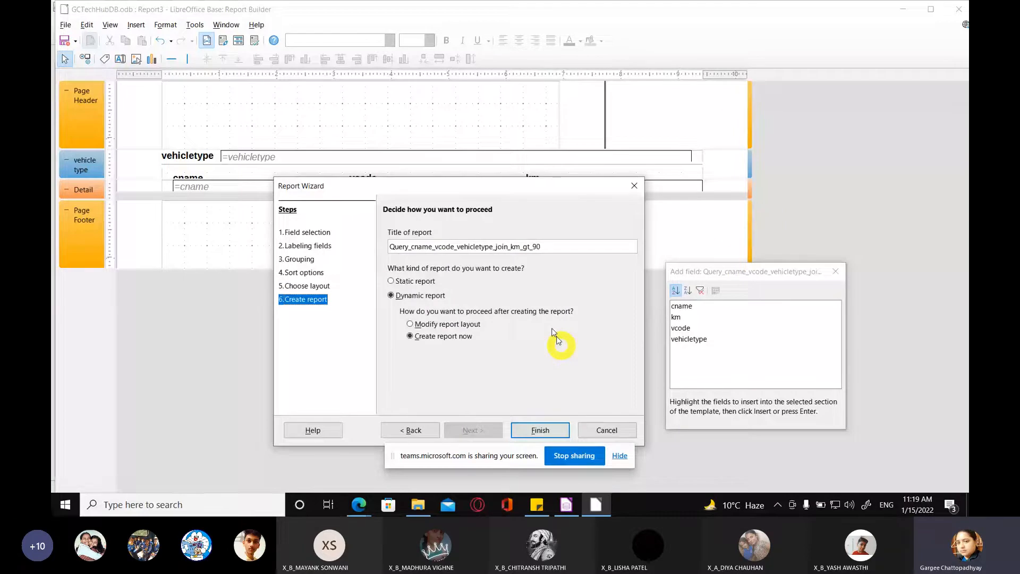
Step: Title the report Report_cname_vcode_vehicletype_join_km_gt_90 and create it immediately as a dynamic report
click(407, 247)
key(BackSpace)
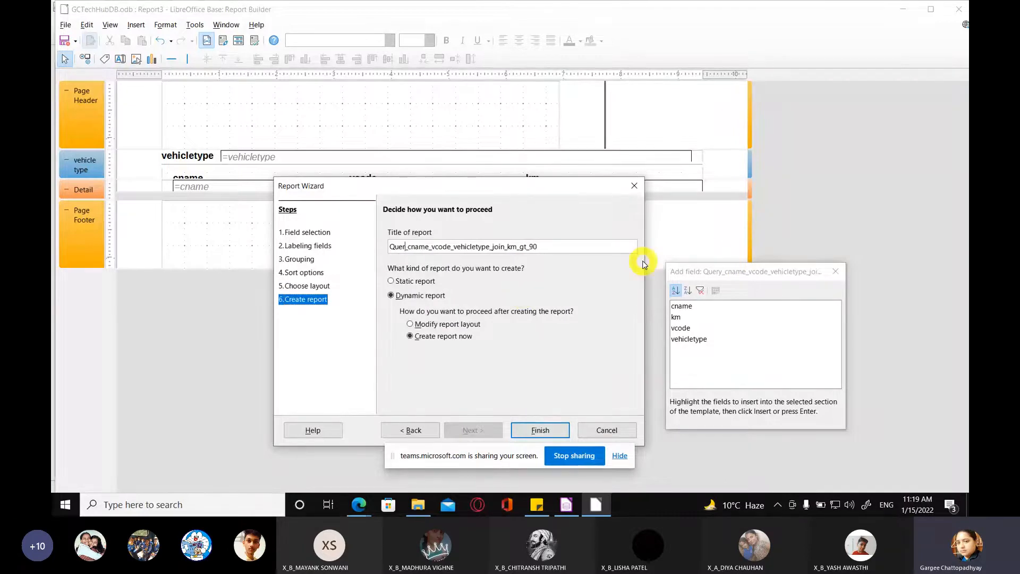
key(BackSpace)
key(BackSpace)
key(BackSpace)
key(BackSpace)
text(Report_)
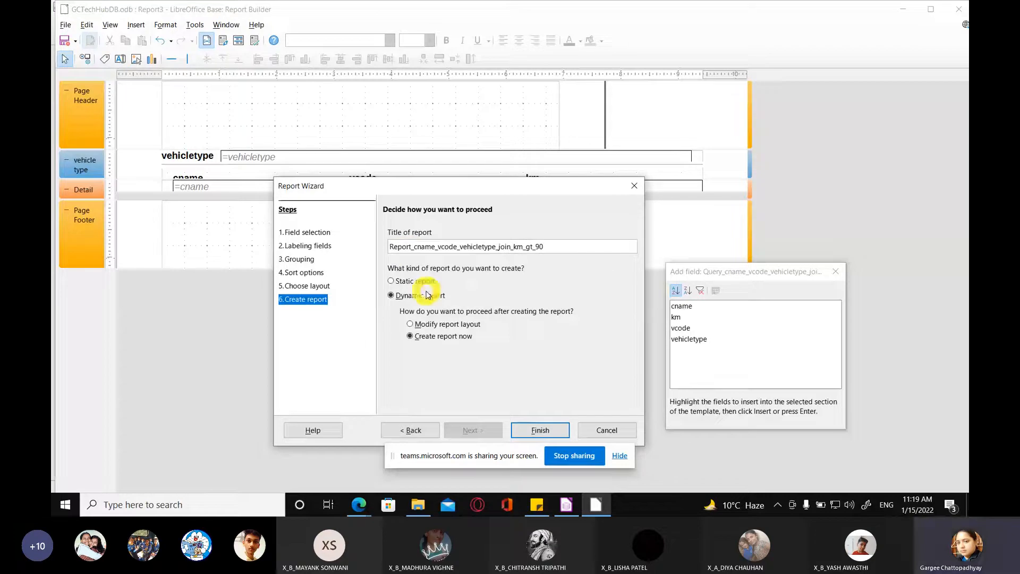
click(535, 435)
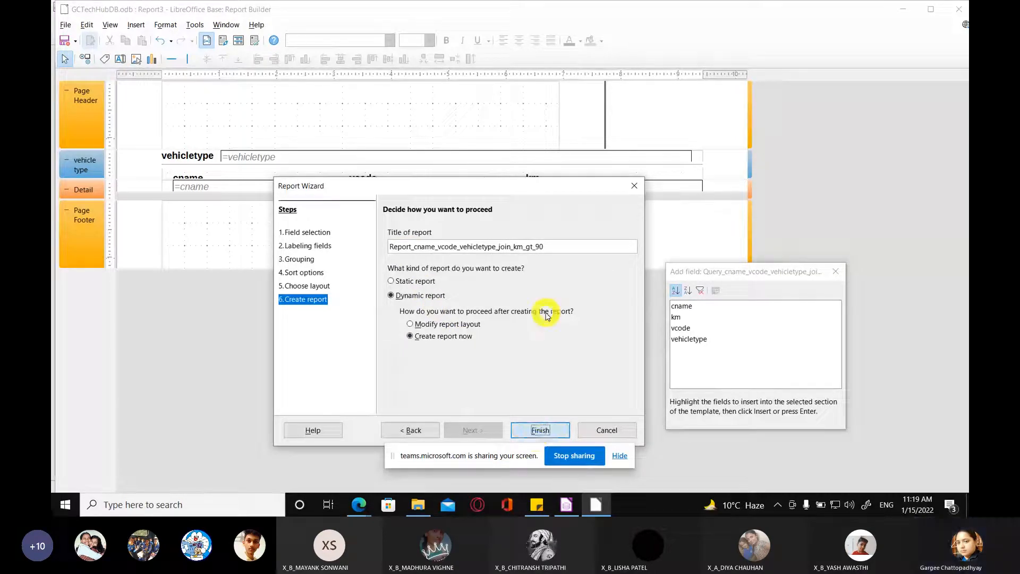
click(540, 429)
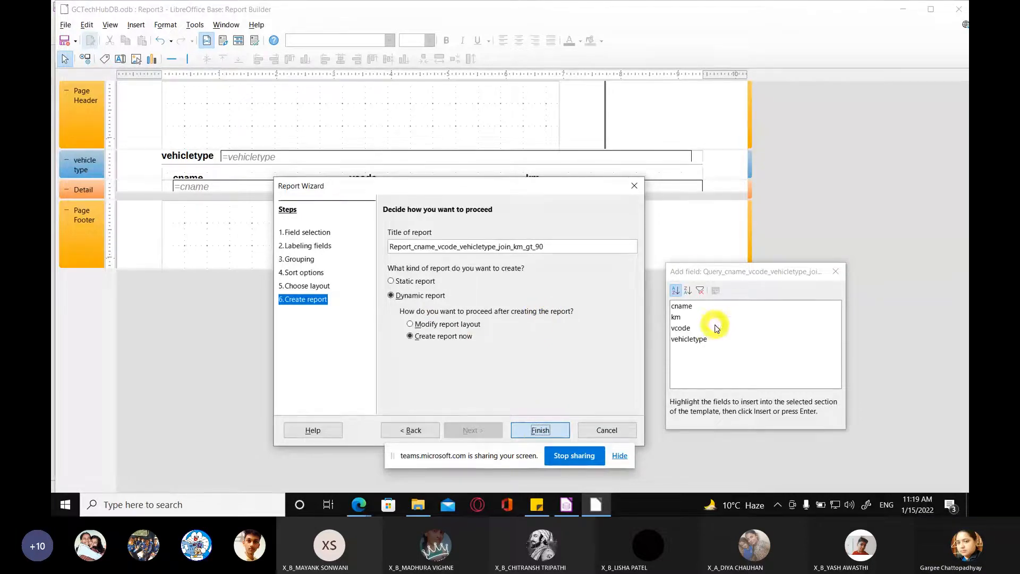
click(692, 272)
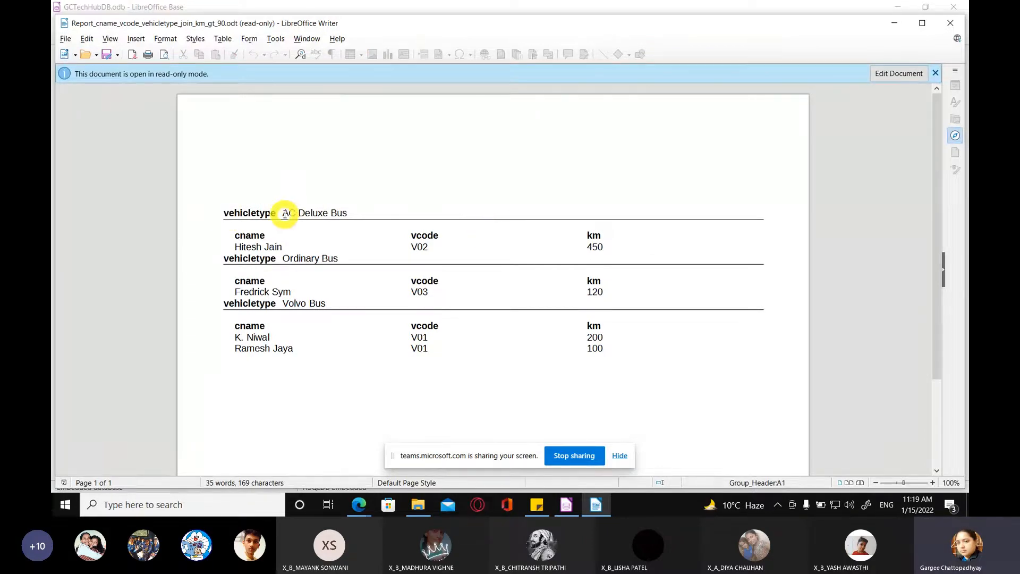
Step: Examine how the generated report groups the customer records under each vehicle type
drag(284, 214, 343, 214)
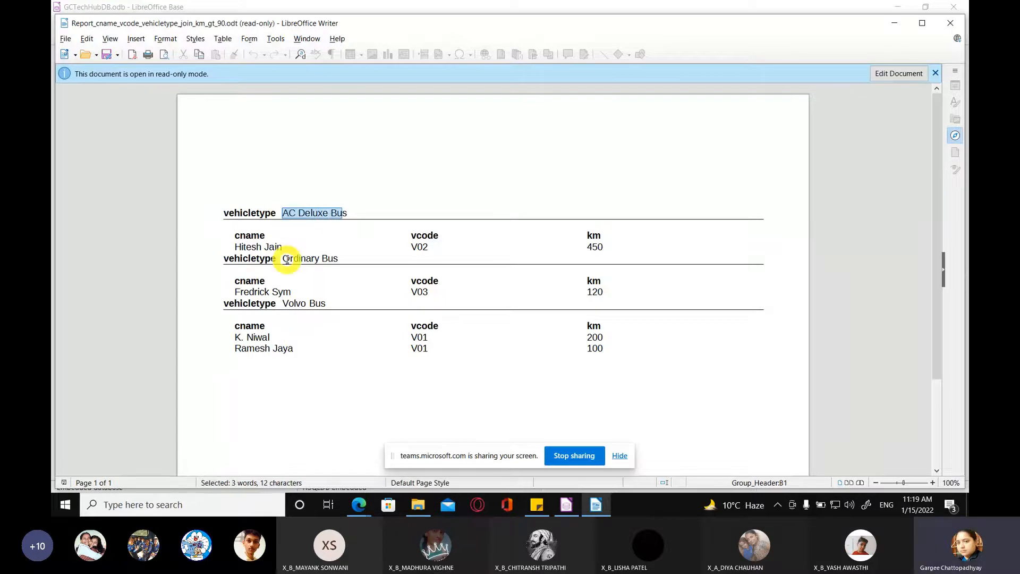
drag(235, 248, 313, 251)
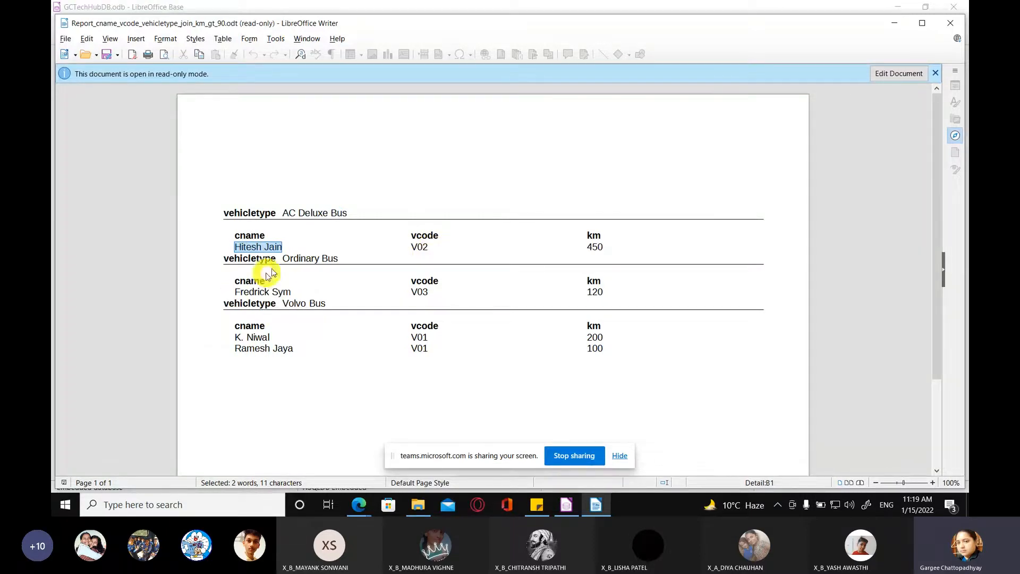
drag(281, 259, 338, 258)
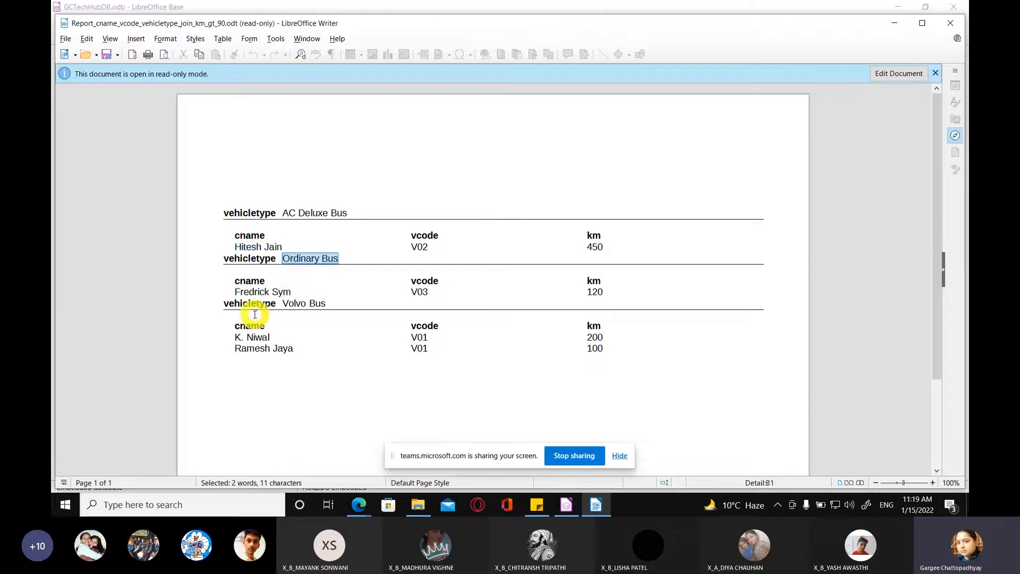
drag(280, 304, 270, 338)
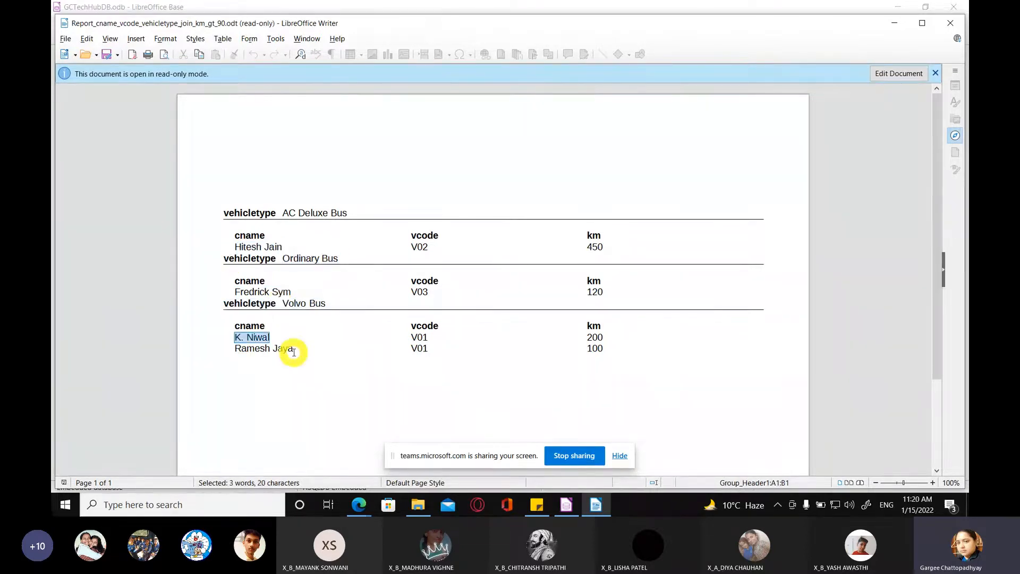
click(377, 334)
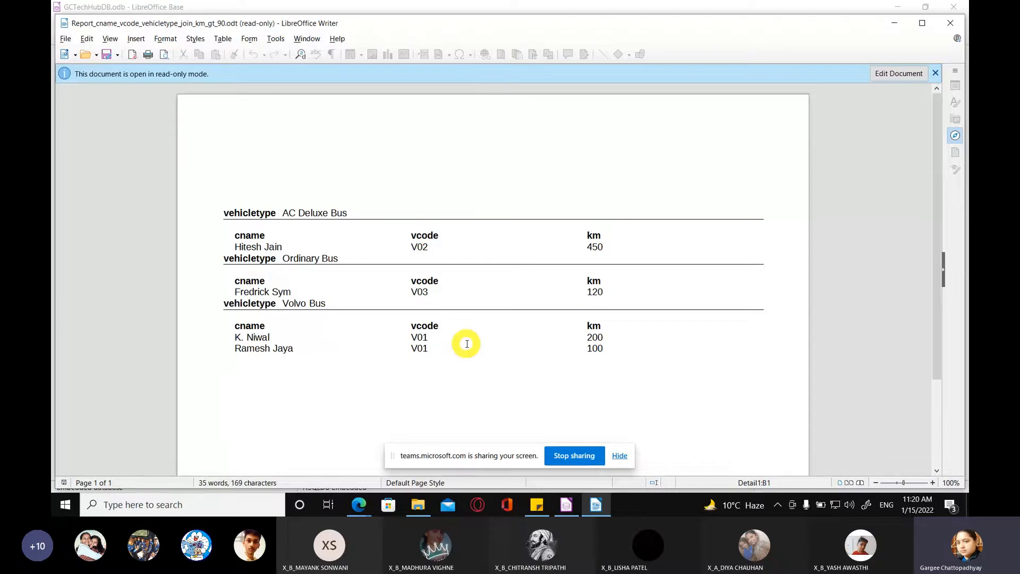
Step: Save the generated report as the ODF text document Report_cname_vcode_vehicletype_join_km_gt_90 in the Documents folder and close it
click(118, 54)
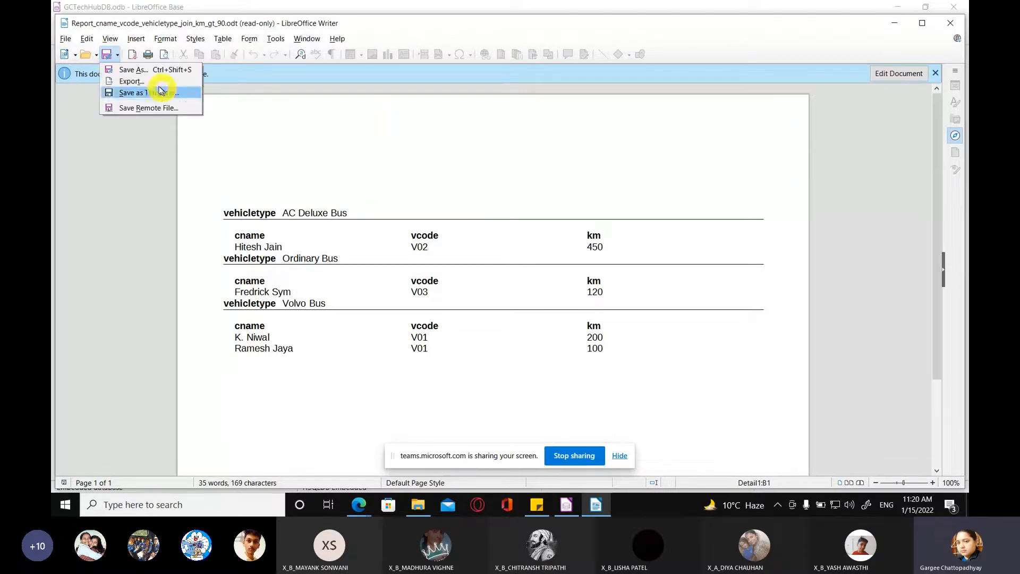
click(147, 70)
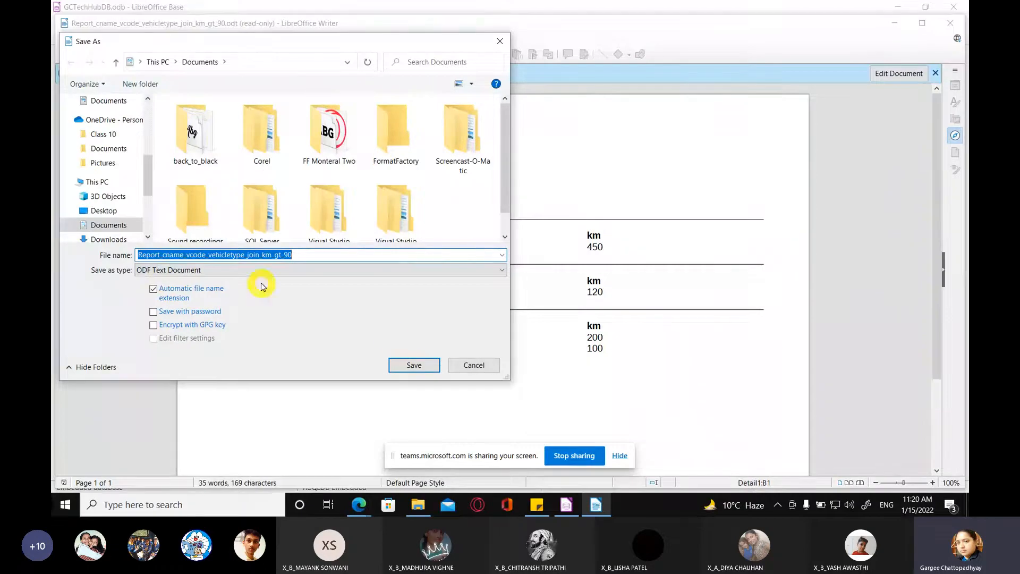
click(405, 364)
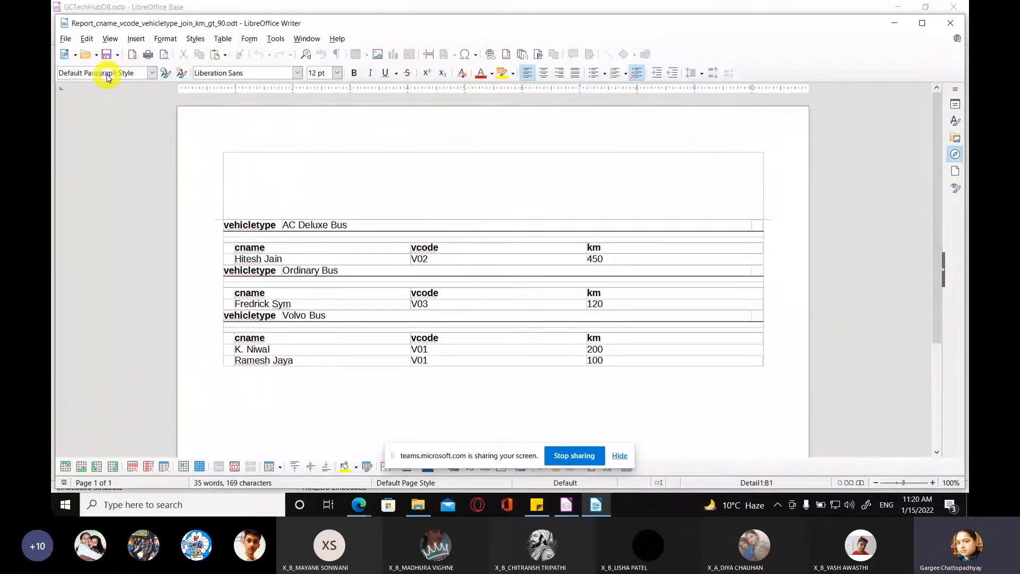
click(915, 24)
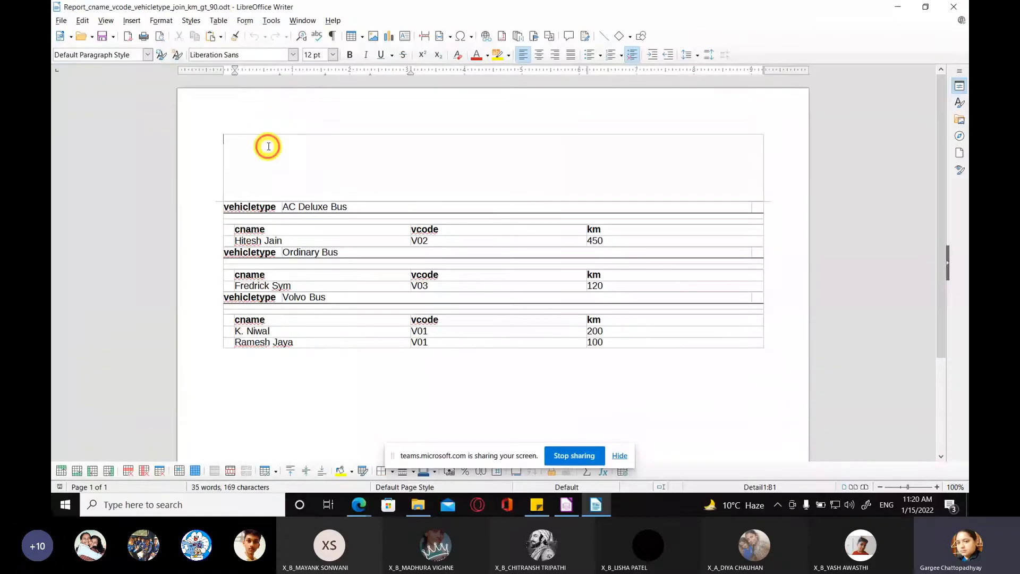
click(269, 147)
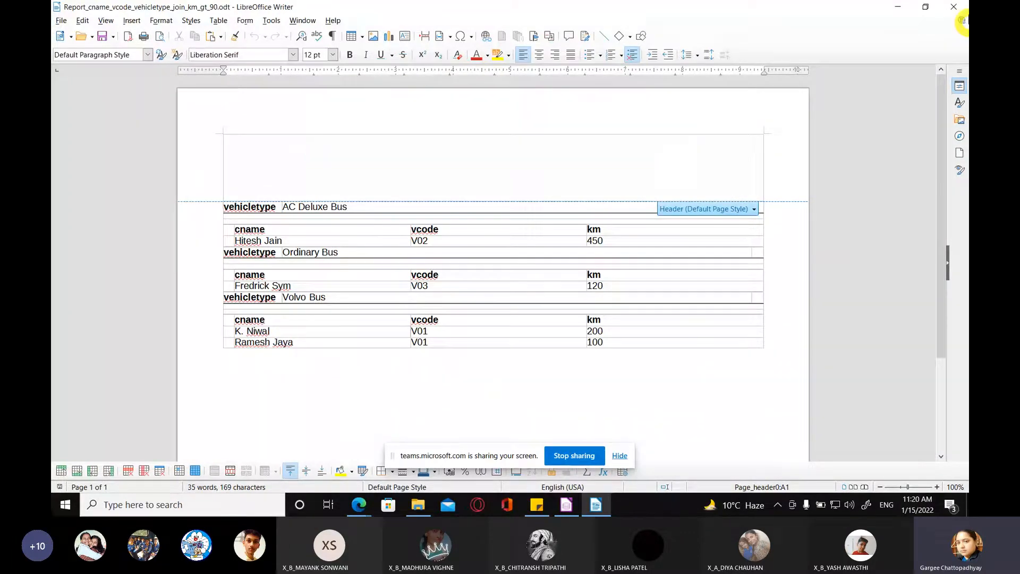
click(962, 21)
Step: Open the report Report_cname_vcode_vehicletype_join_km_gt_90 for editing in the Report Builder
click(176, 303)
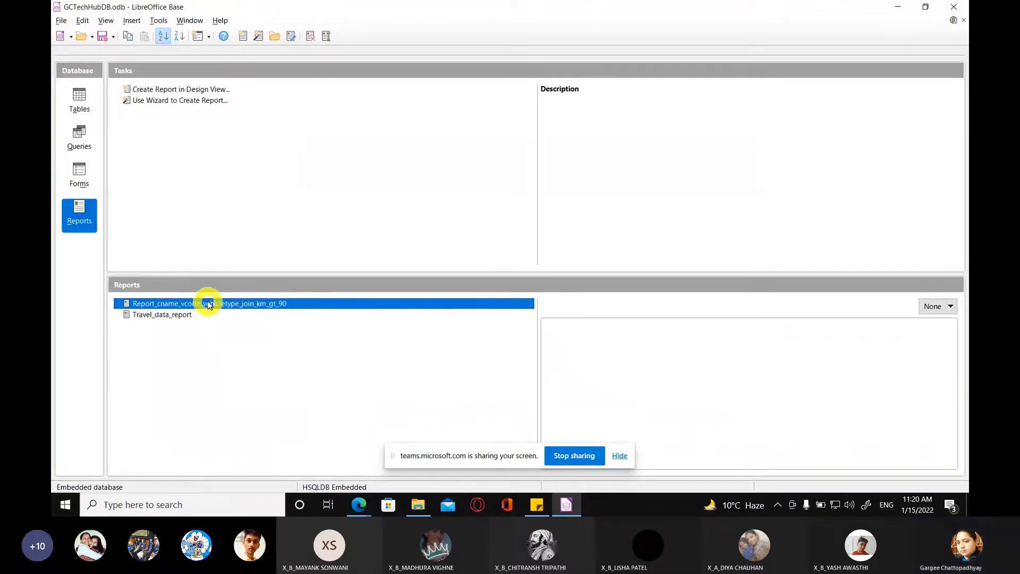
right_click(191, 304)
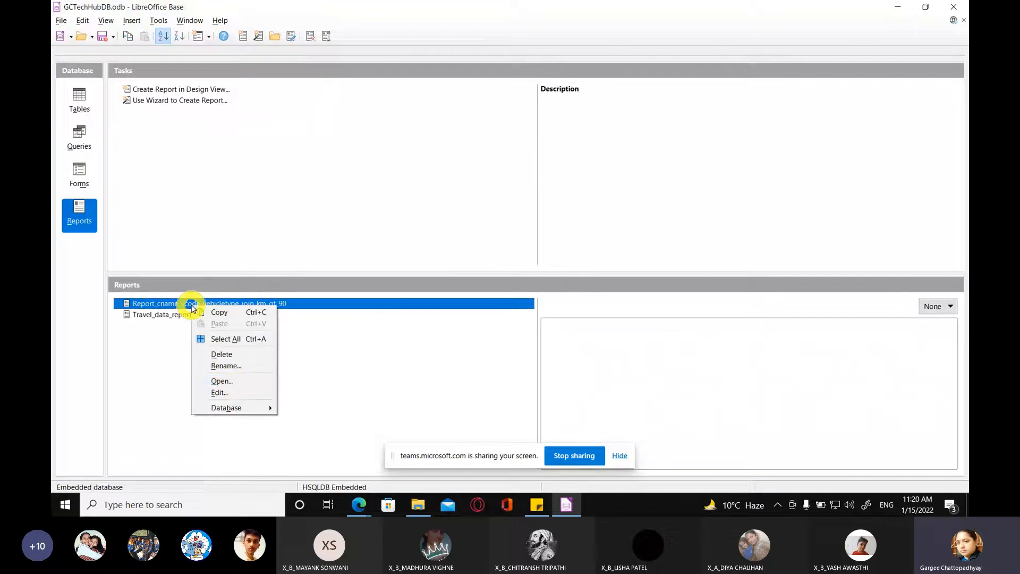
click(235, 386)
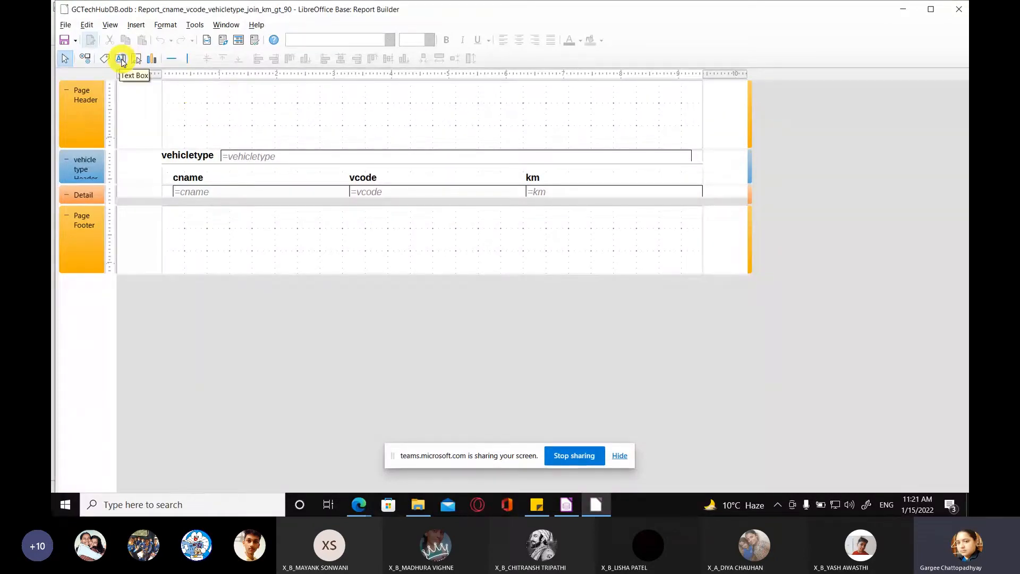
Step: Draw a label field about 3.94" wide and 0.59" high in the Page Header section
key(super+plus)
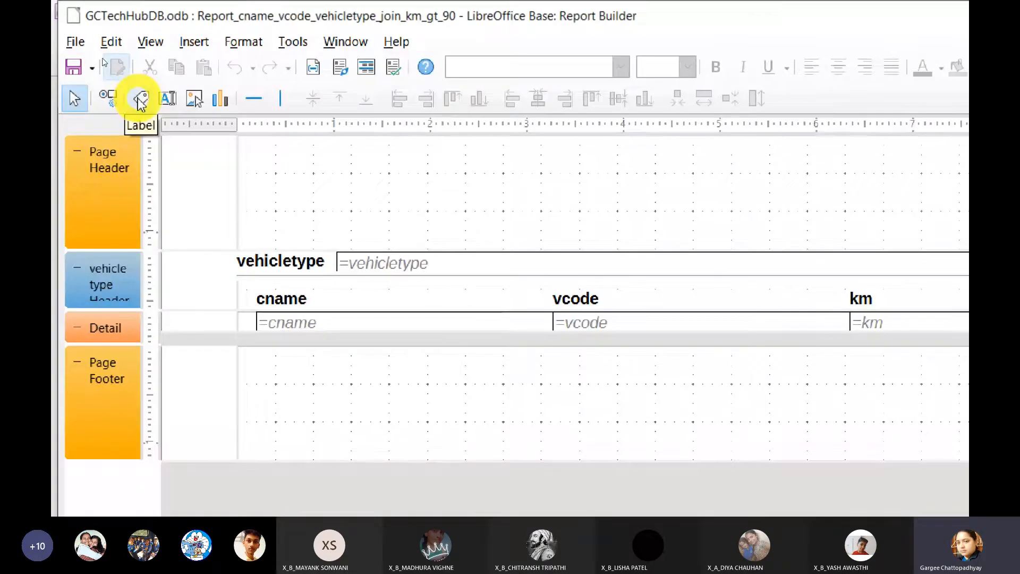
click(140, 98)
drag(296, 169, 665, 220)
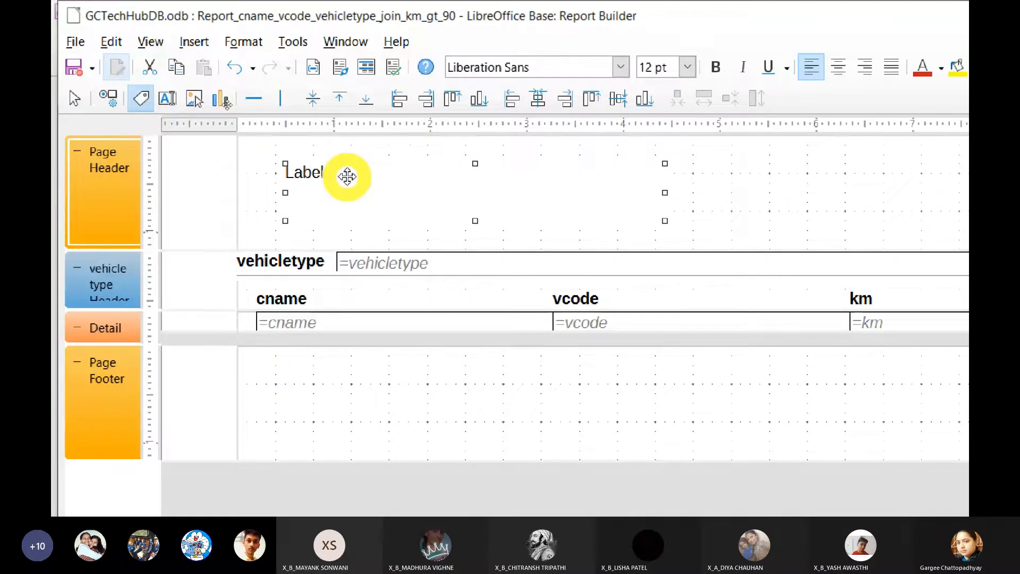
Step: Open the properties of the Page Header label and set its name to lblReportTitle
double_click(324, 175)
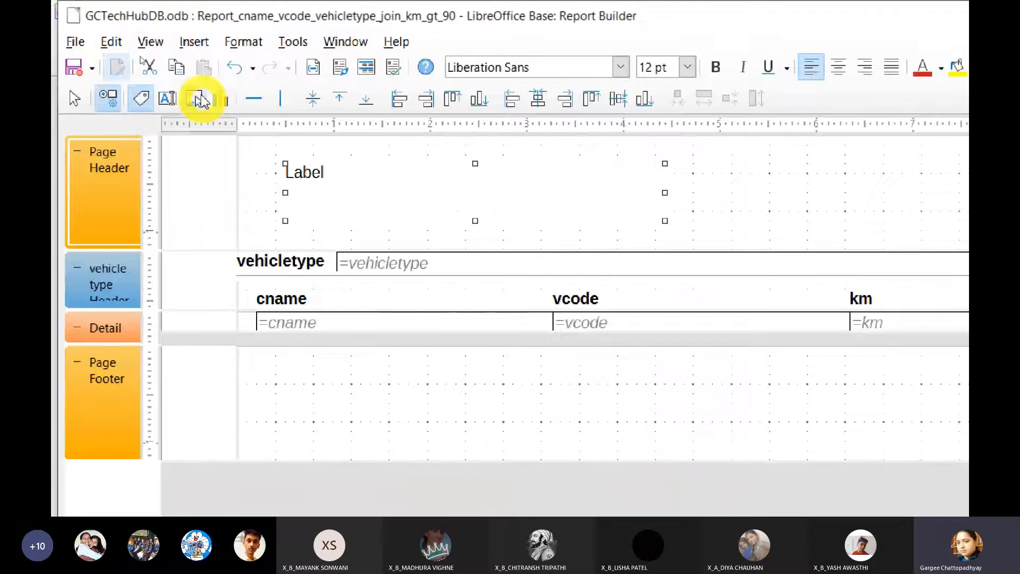
click(113, 101)
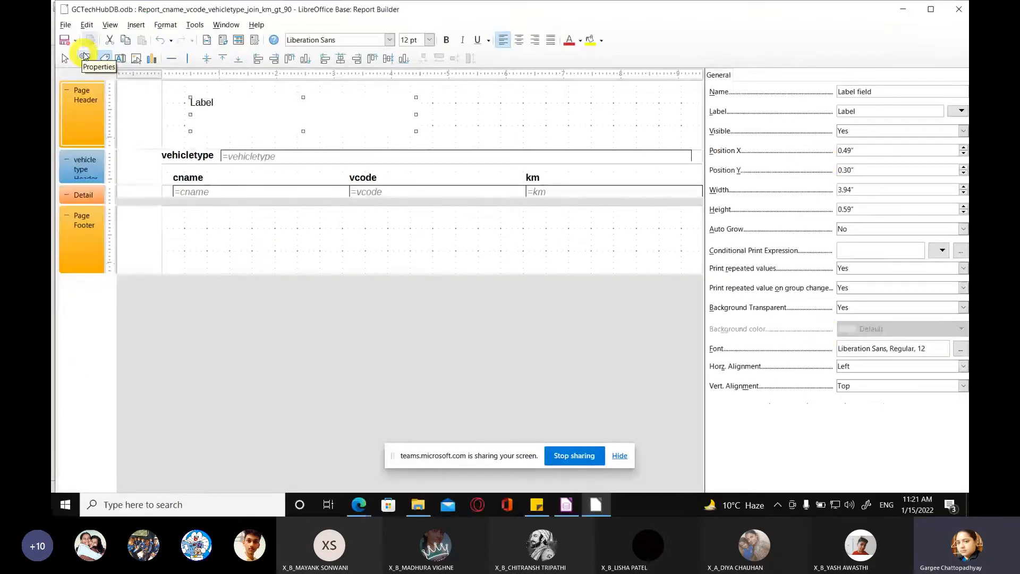
click(84, 57)
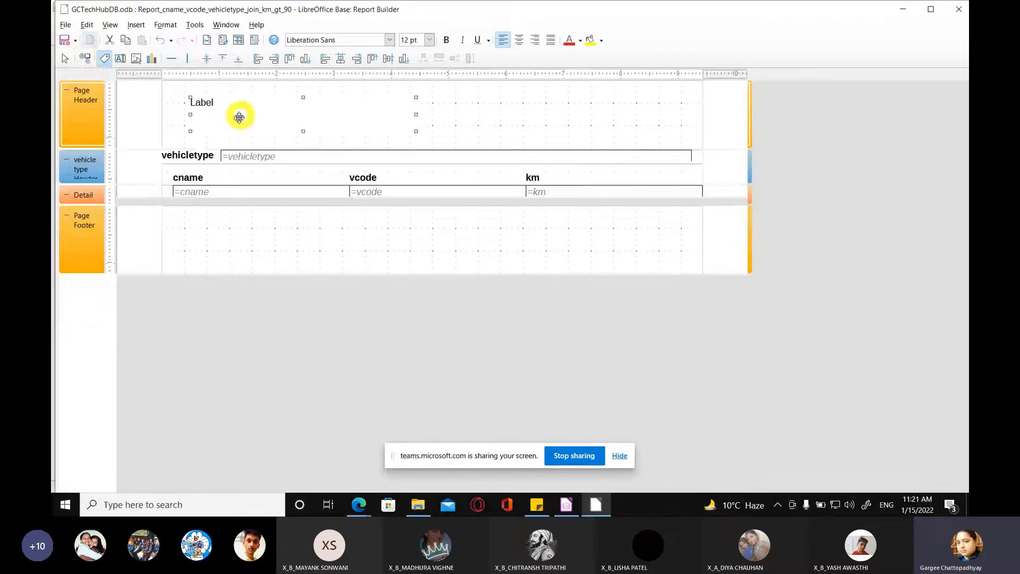
click(178, 121)
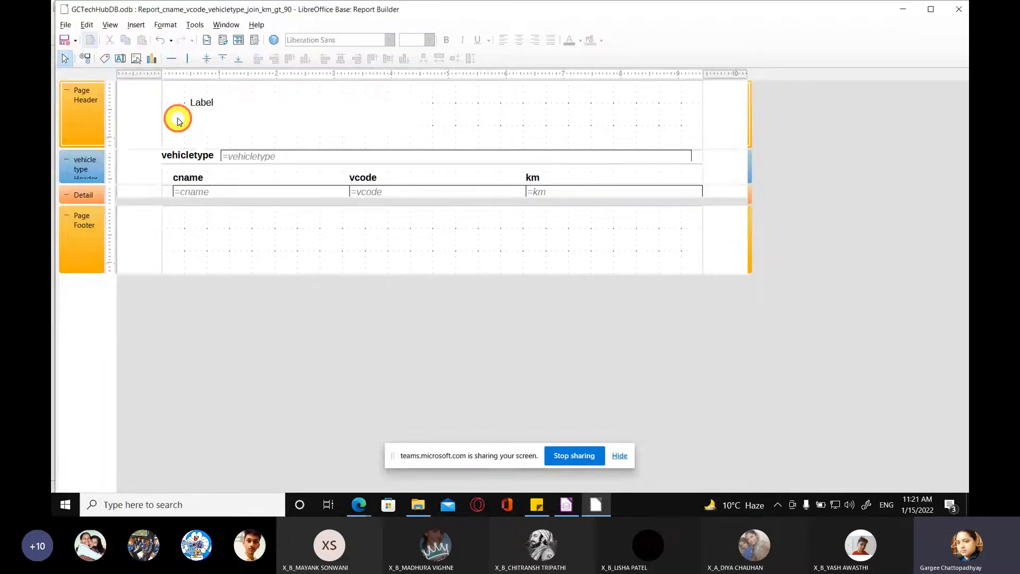
click(219, 109)
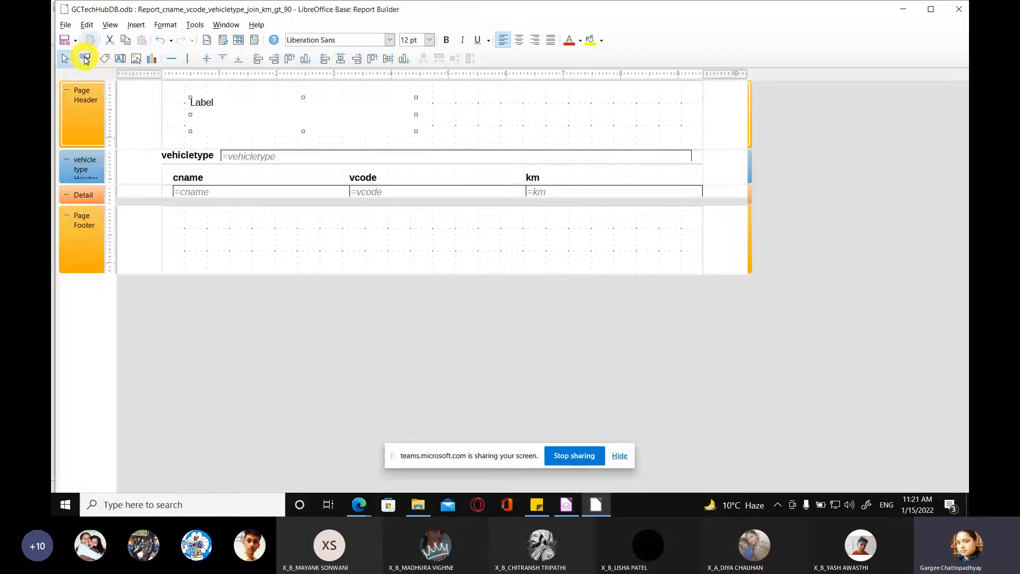
click(85, 58)
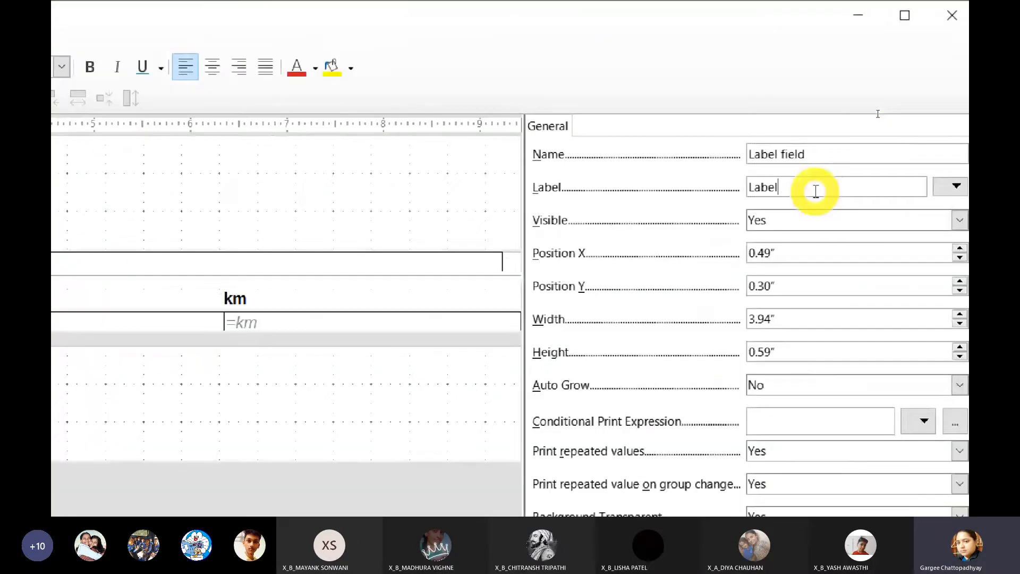
click(817, 151)
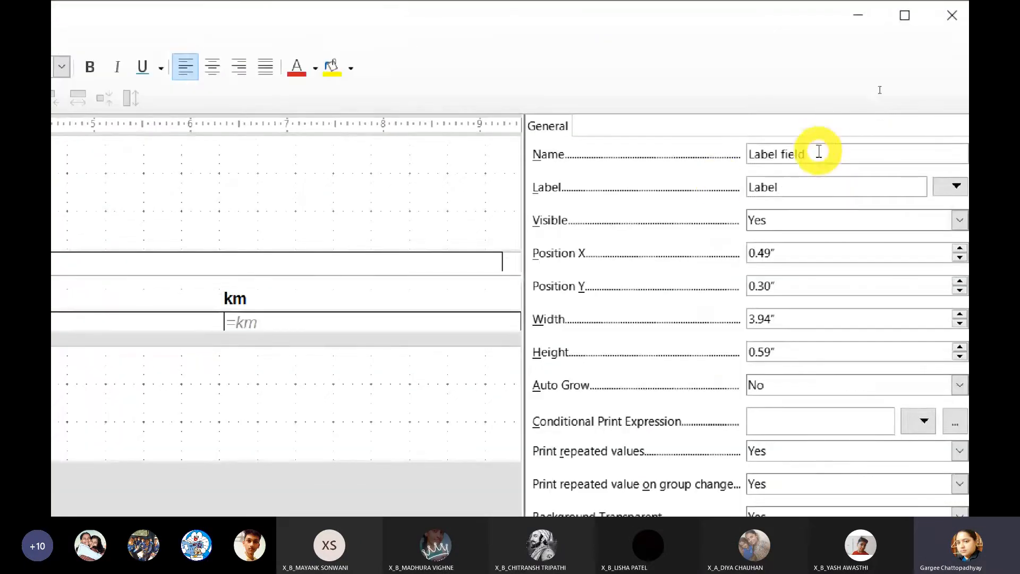
key(BackSpace)
key(BackSpace)
key(BackSpace)
key(BackSpace)
key(BackSpace)
key(BackSpace)
key(BackSpace)
key(BackSpace)
key(BackSpace)
key(BackSpace)
key(BackSpace)
text(lblReportTitle)
key(Tab)
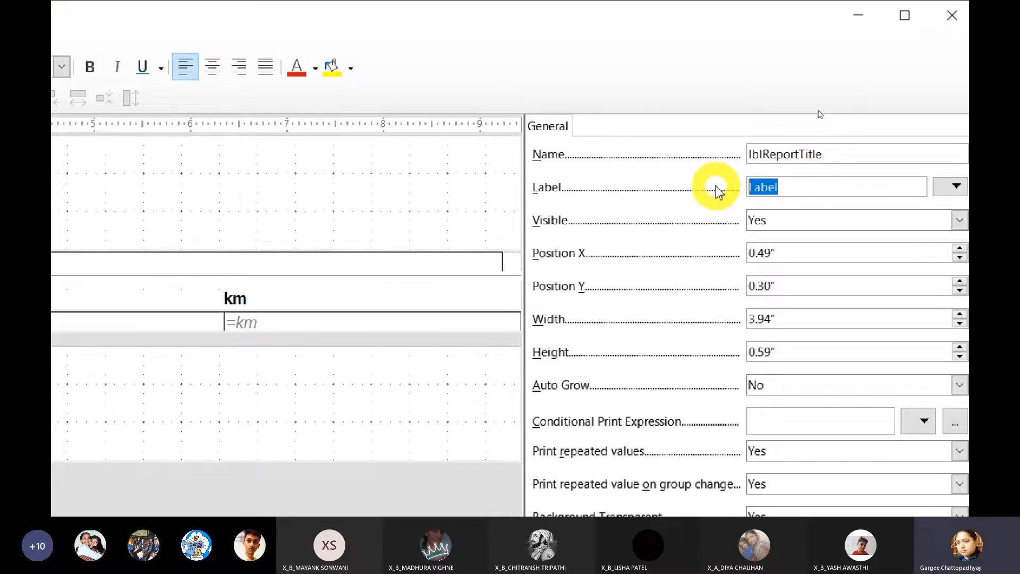
Step: Set the title label's text to "Details of Vehicle Type and Customers" and open its font settings
text(Details of)
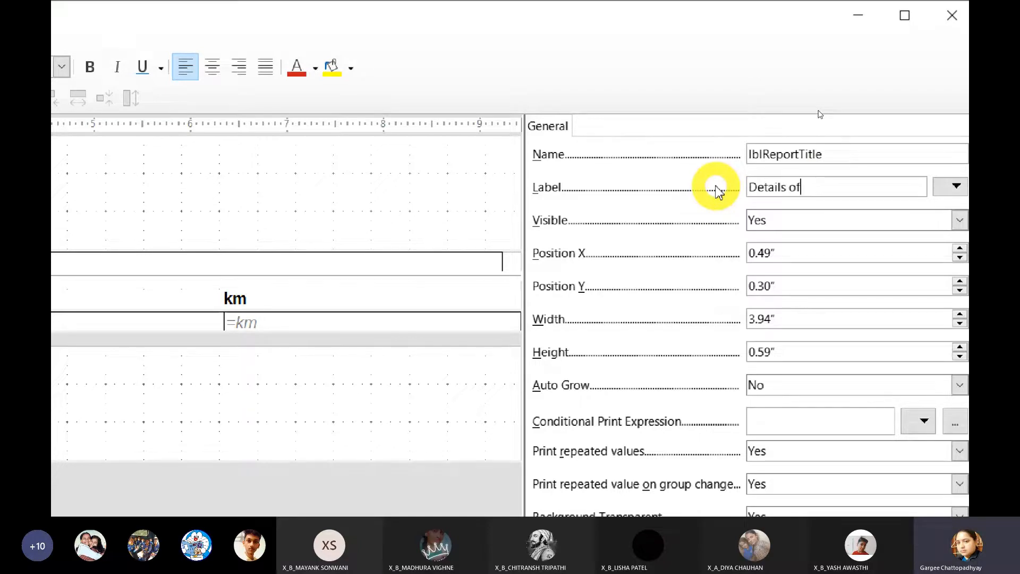
text( Vehicle Typ)
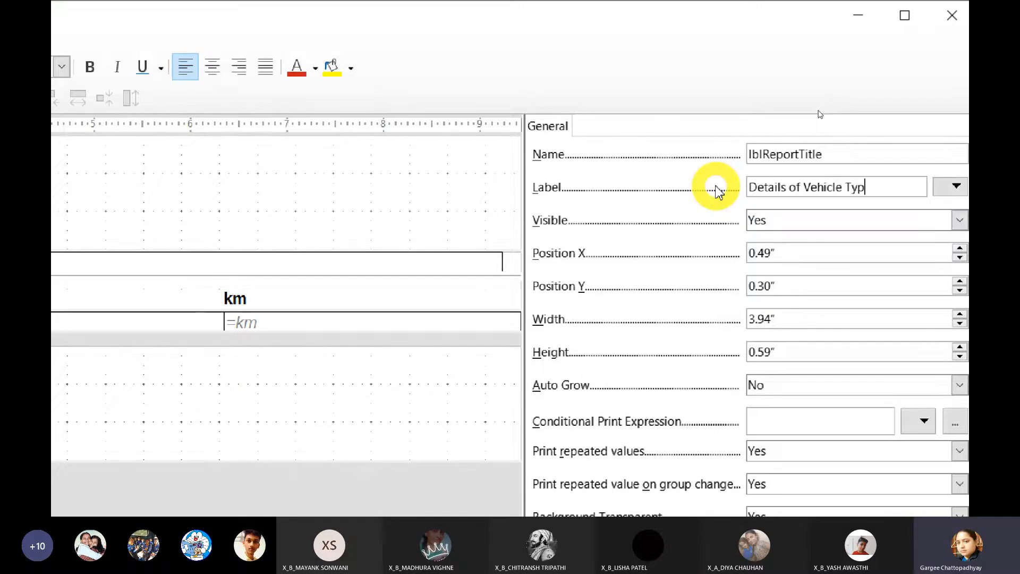
text(e and Customers)
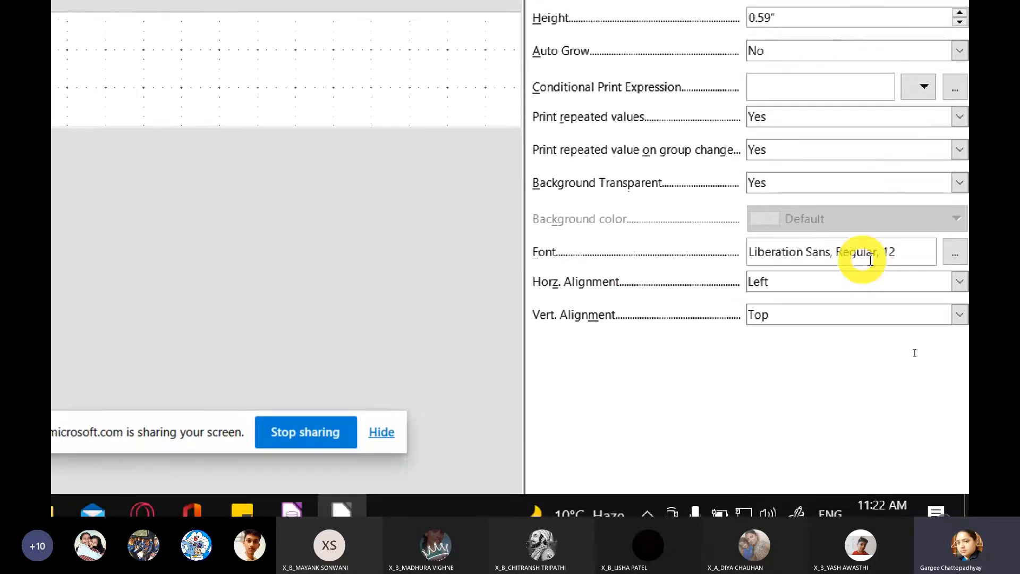
click(955, 253)
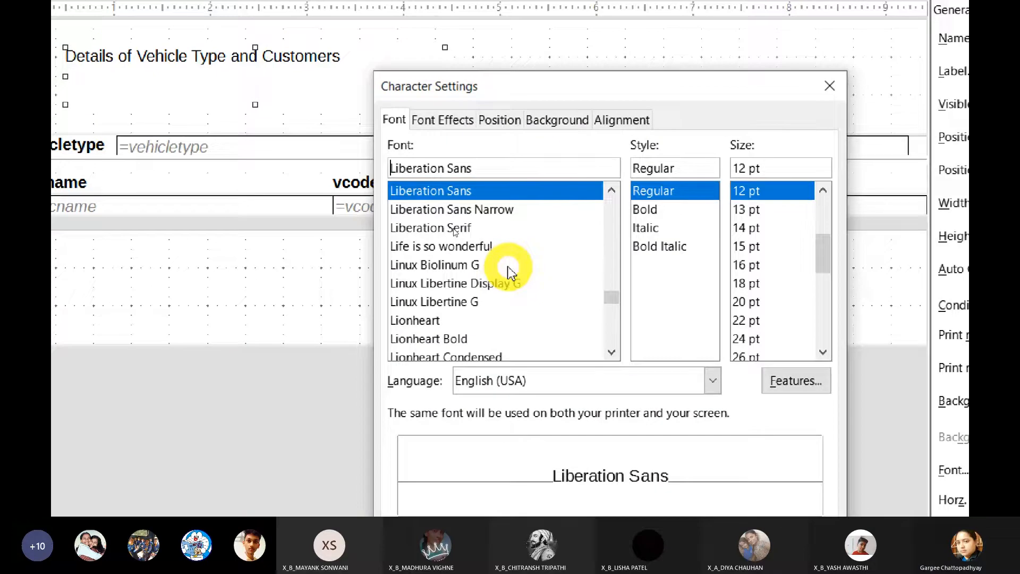
Step: Try out various fonts for the title label, such as Lionheart Shadow, Lucida Handwriting, Brush Script Std and Budmo Jiggler
click(489, 247)
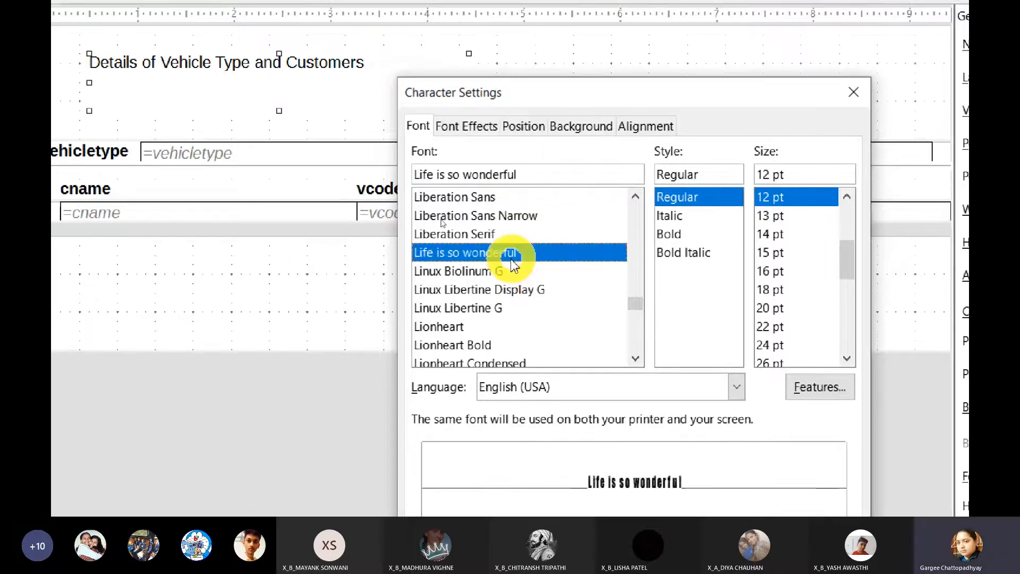
click(503, 290)
scroll(504, 289, down, 2)
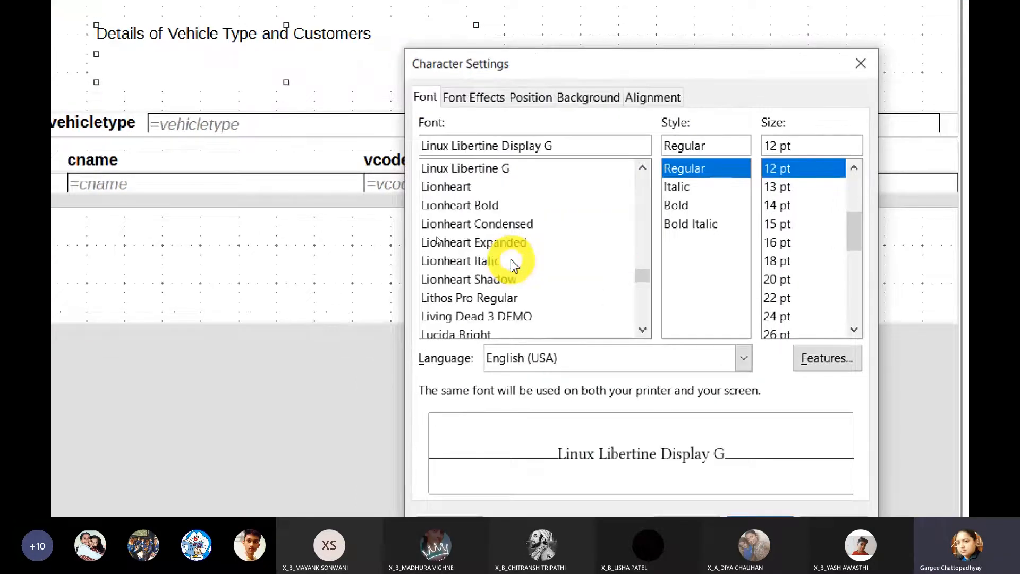
click(492, 281)
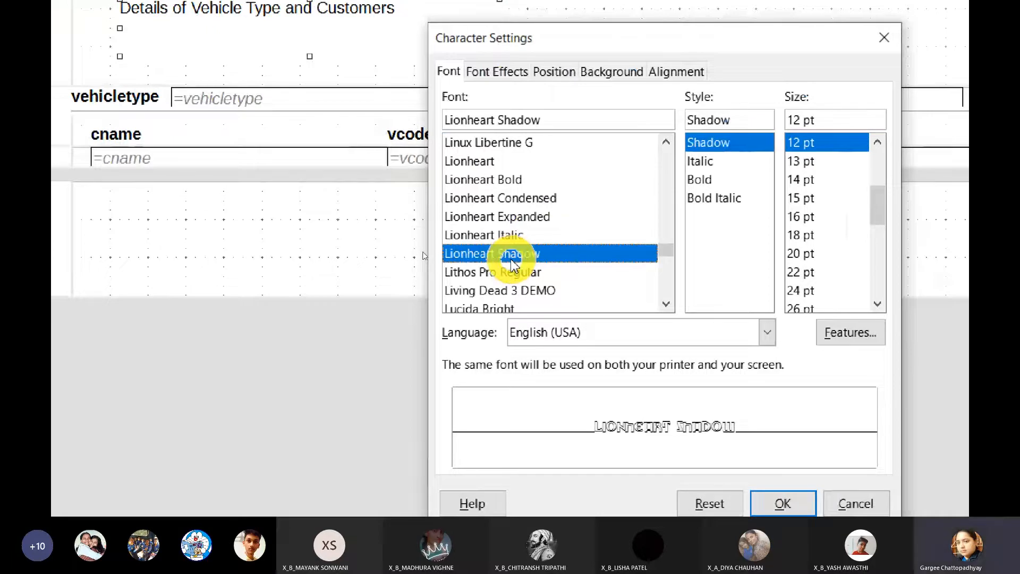
click(511, 235)
click(511, 216)
click(512, 246)
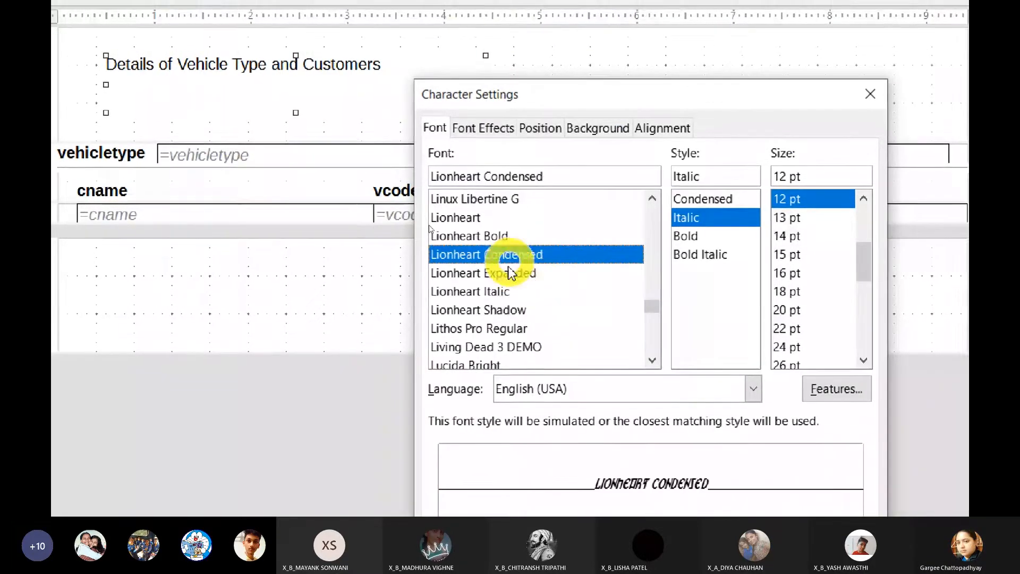
scroll(511, 263, down, 2)
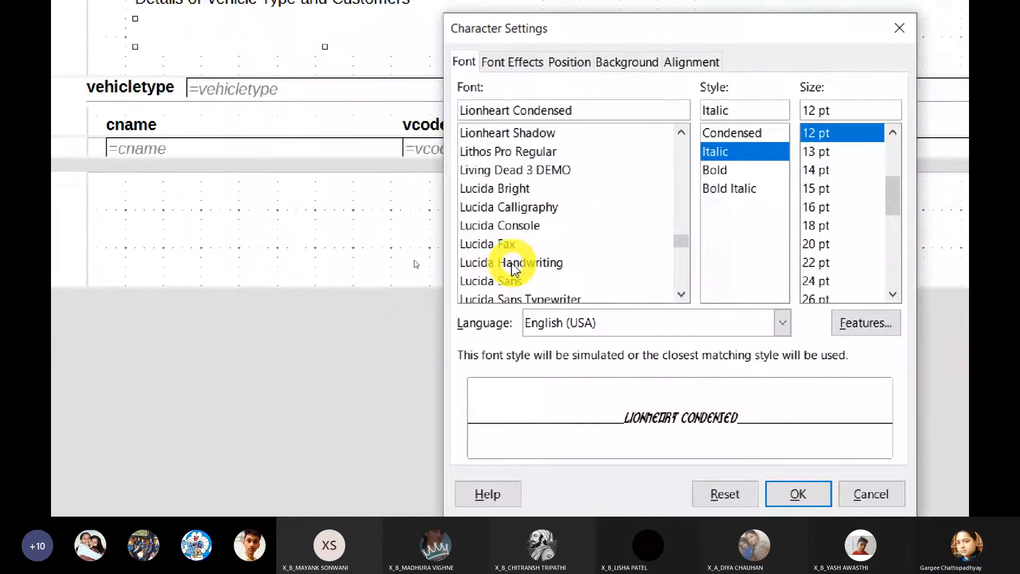
click(512, 262)
scroll(511, 263, down, 2)
scroll(509, 262, down, 2)
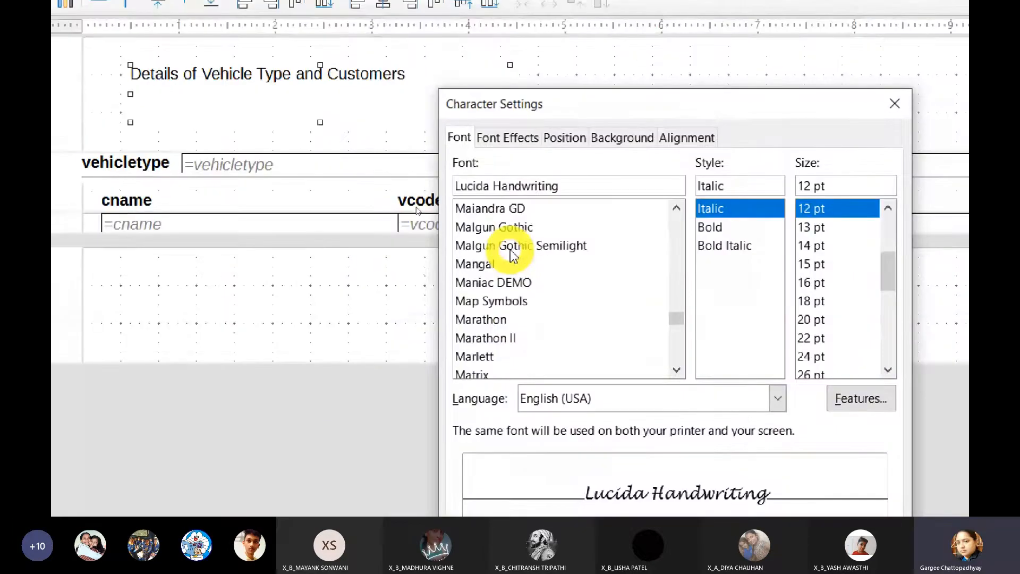
click(511, 247)
scroll(516, 270, up, 6)
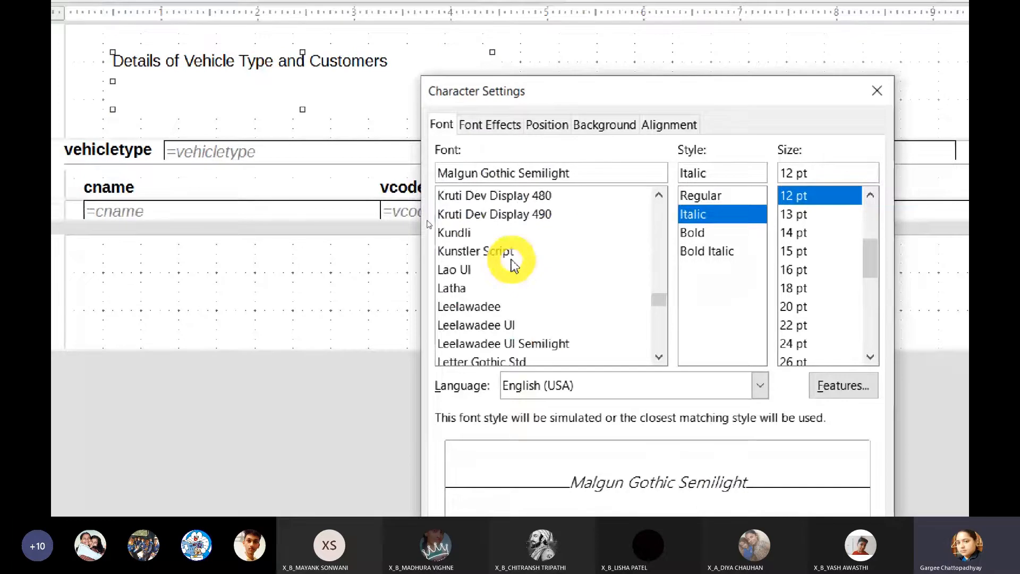
scroll(511, 262, up, 5)
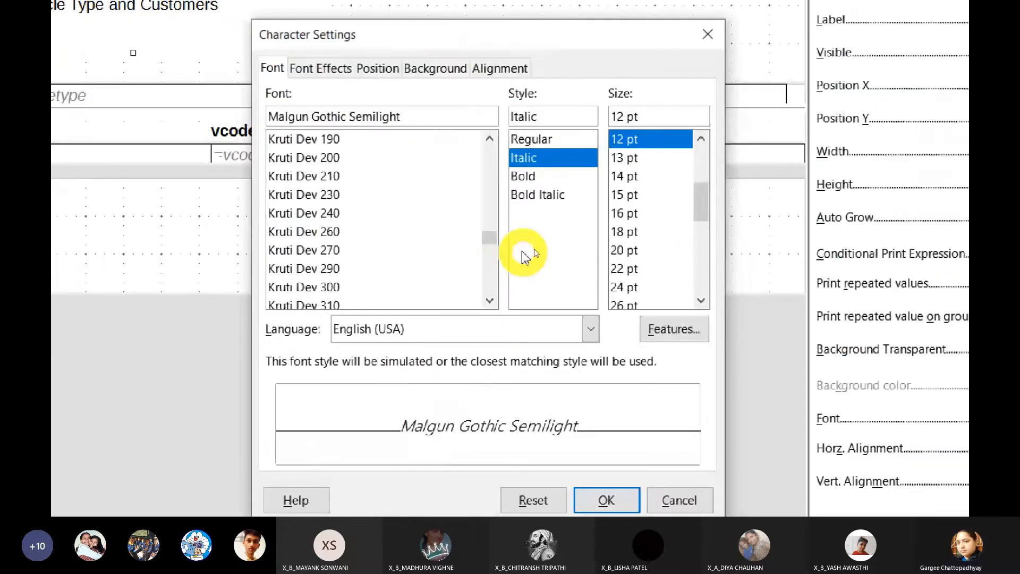
scroll(469, 192, up, 10)
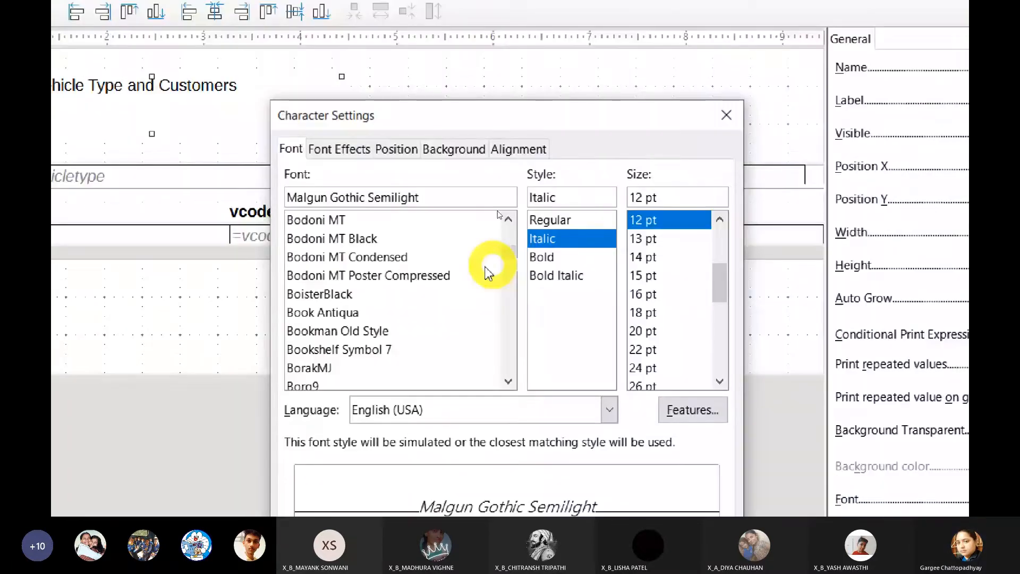
click(488, 274)
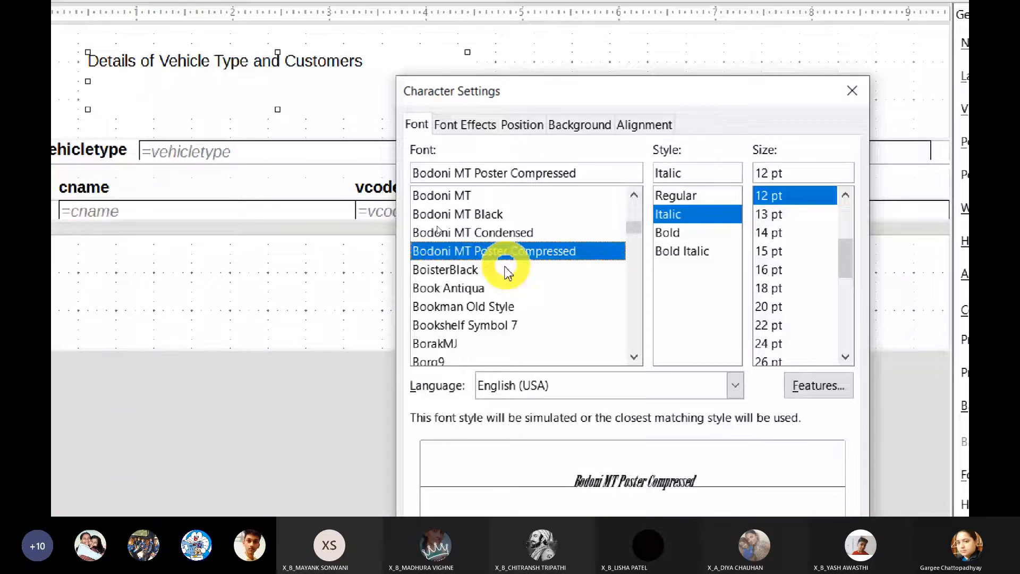
scroll(505, 267, down, 1)
click(507, 307)
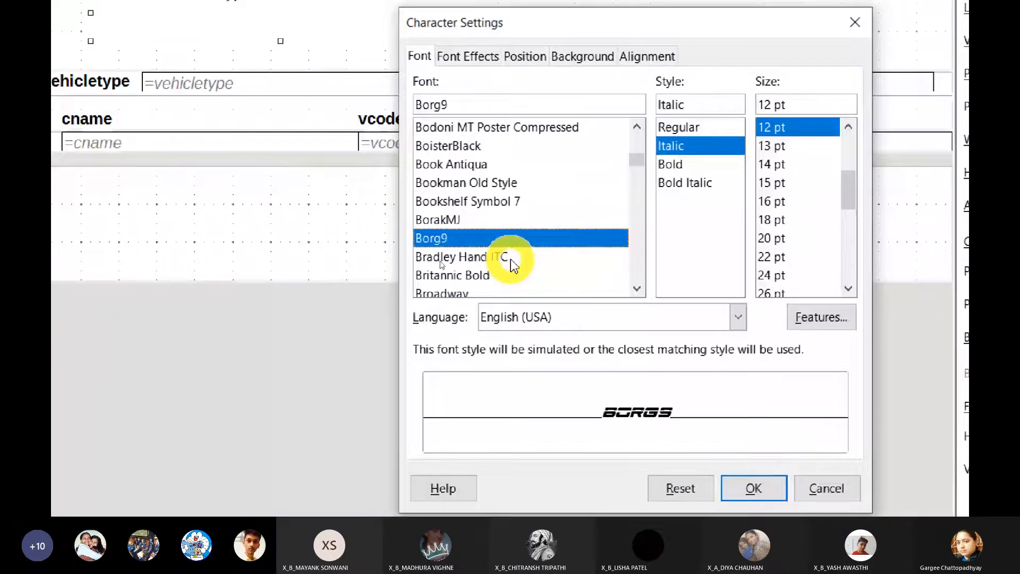
click(511, 260)
scroll(511, 260, down, 3)
click(485, 232)
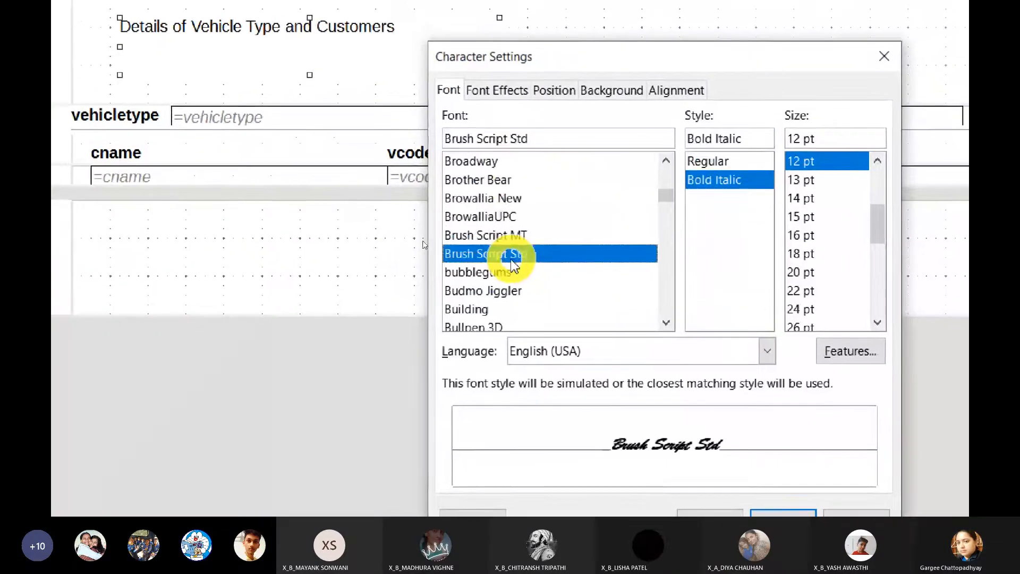
click(504, 272)
click(498, 291)
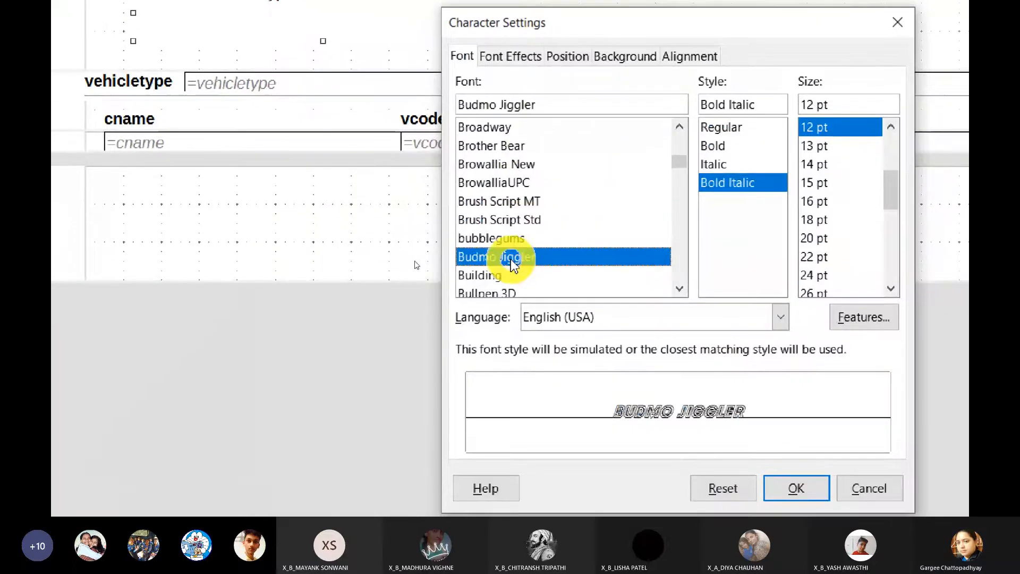
scroll(512, 263, down, 2)
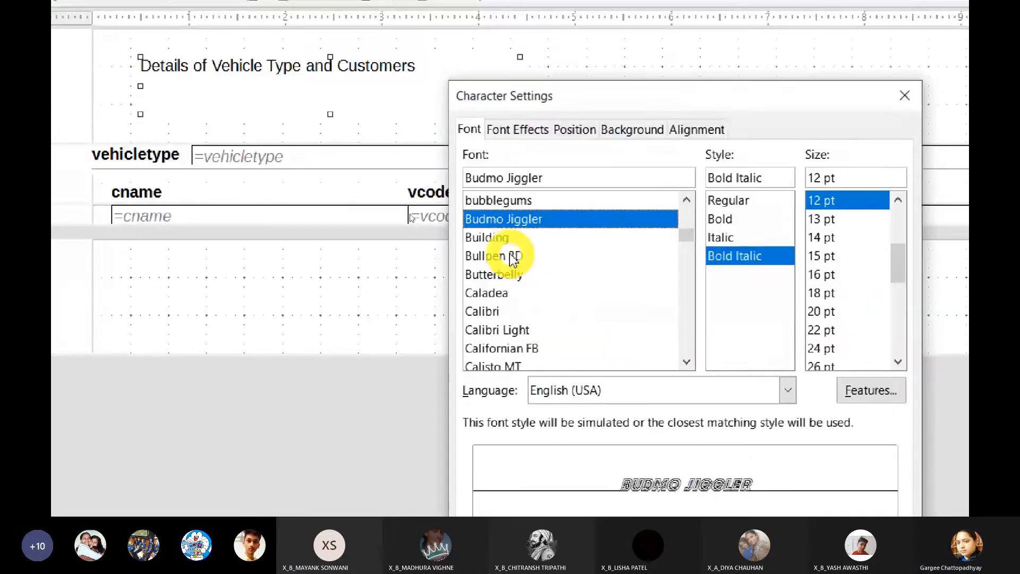
Step: Set the title label's font to Bullpen 3D in Bold style at 22 pt
click(513, 256)
click(729, 238)
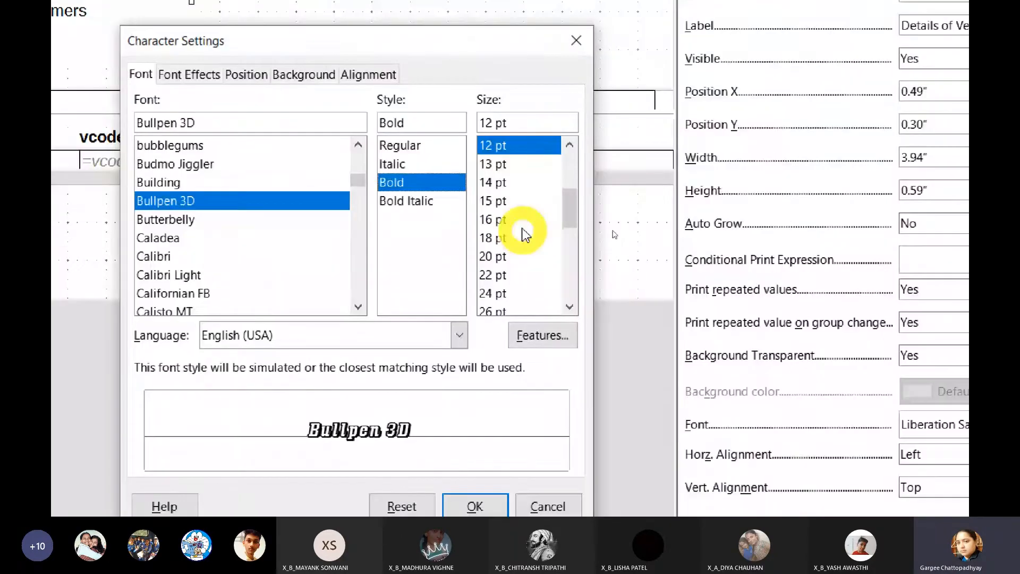
click(419, 146)
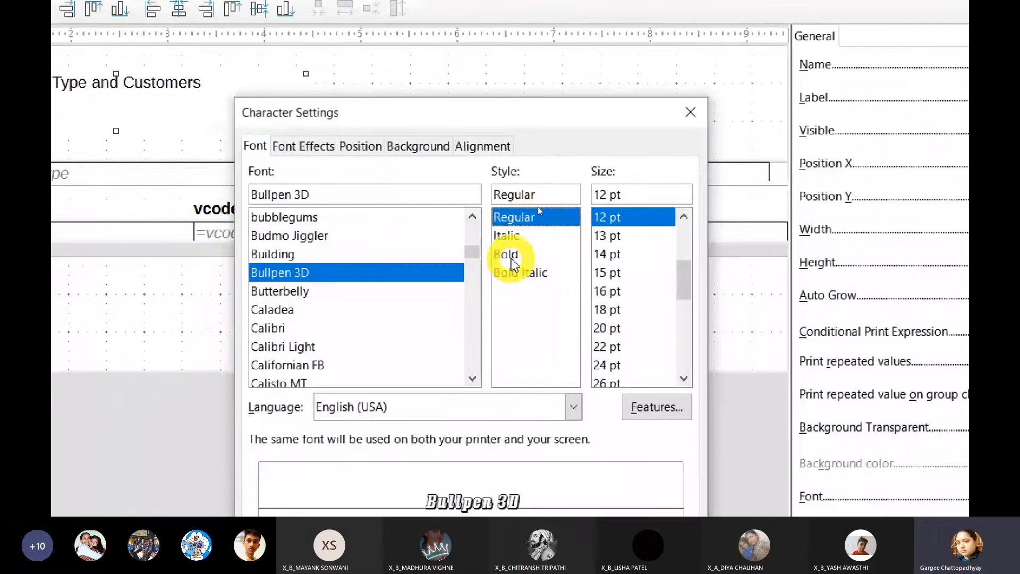
click(510, 255)
click(607, 273)
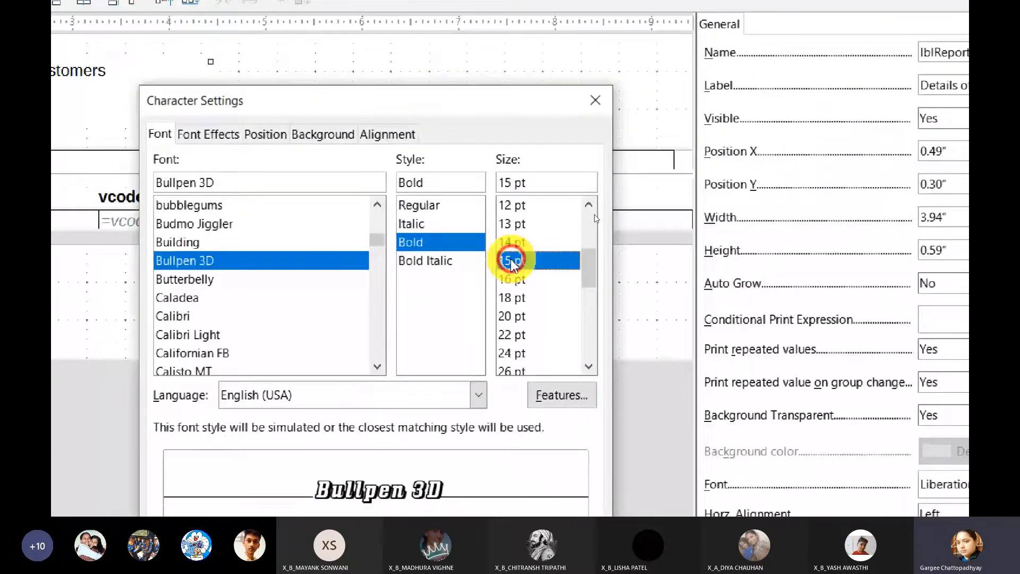
click(512, 335)
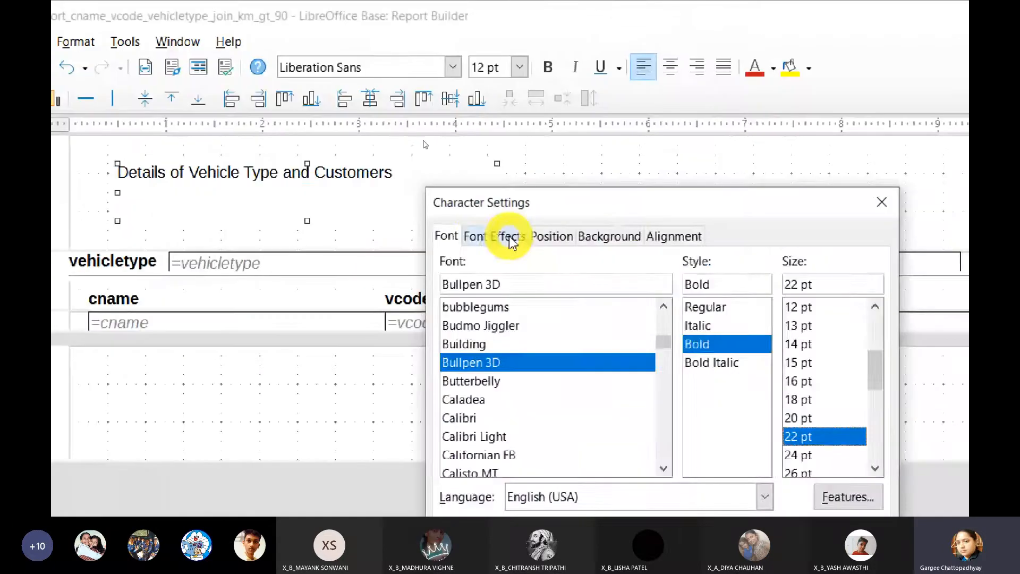
Step: Set the title label's font color to Red and apply the character settings
click(244, 56)
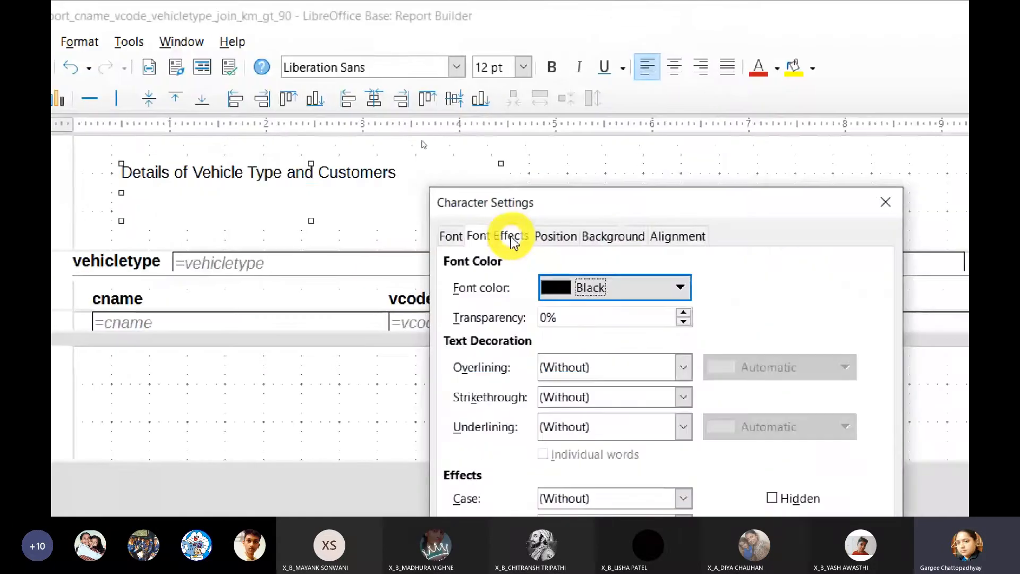
click(617, 288)
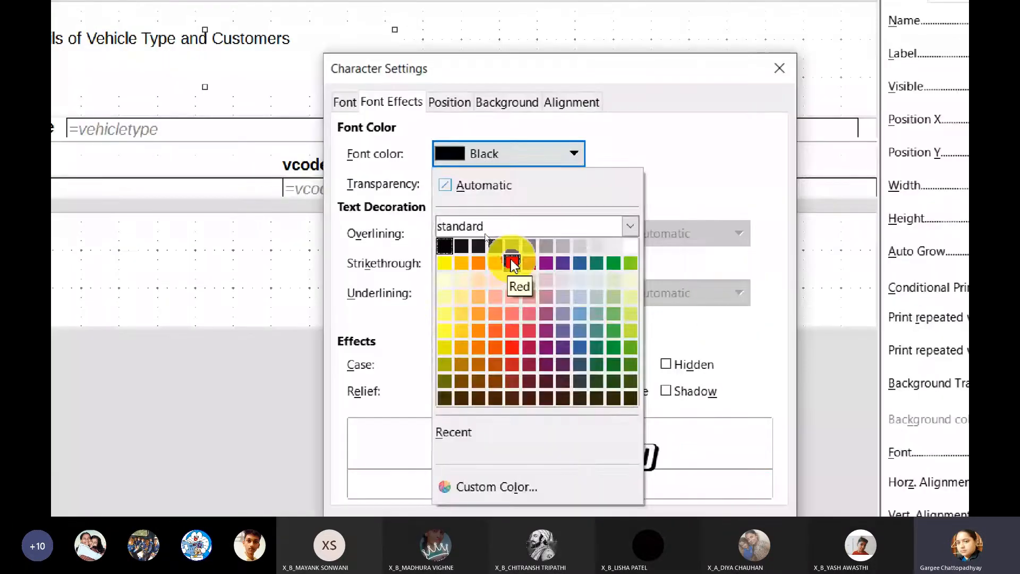
click(619, 392)
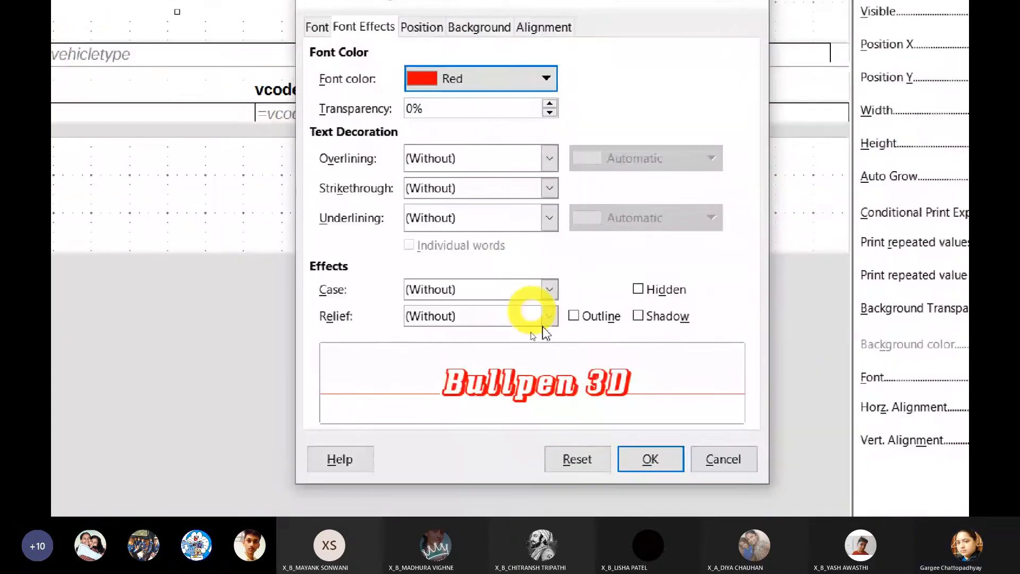
click(650, 463)
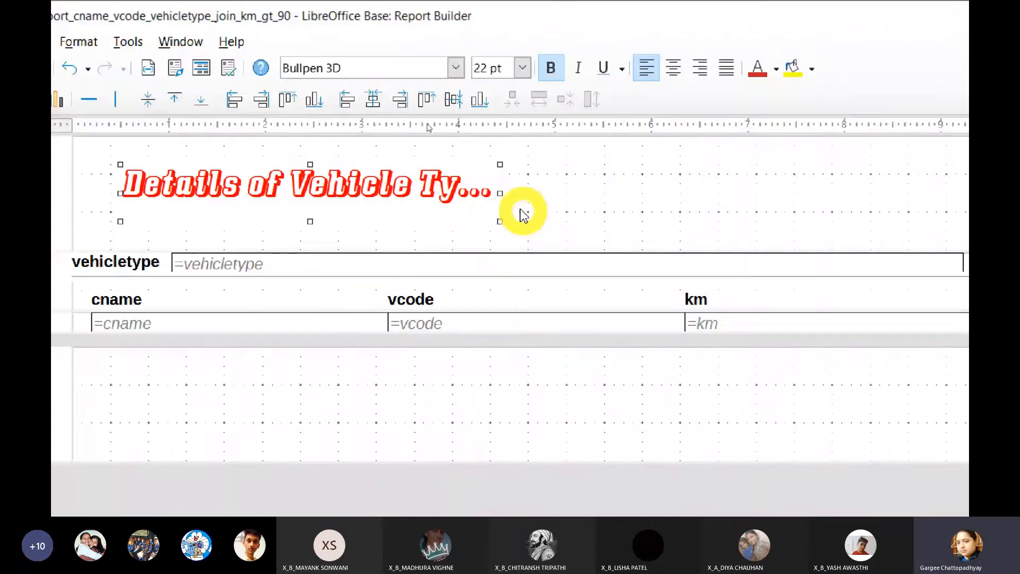
Step: Widen the title label to about 7.58" so its full text fits, and move it to about 1.18" horizontally
drag(500, 193, 680, 194)
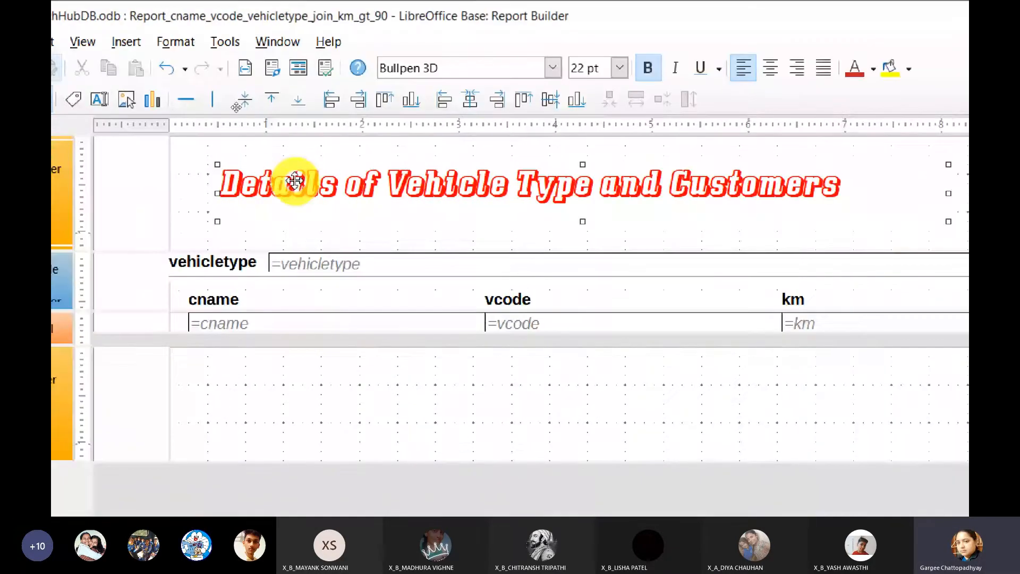
drag(295, 180, 585, 213)
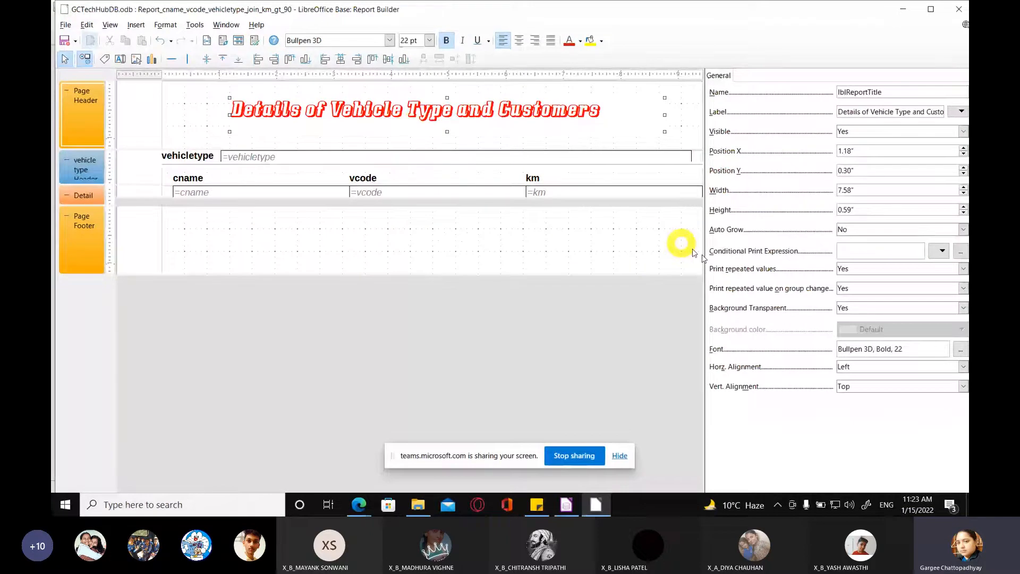
Step: Set the title label's horizontal alignment to Center and deselect the label
key(super+plus)
key(super+plus)
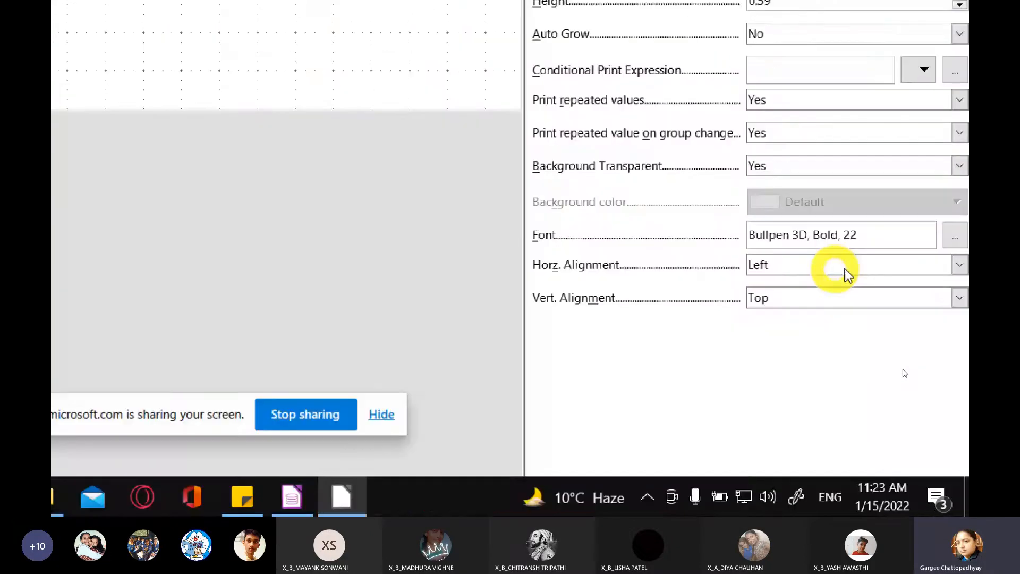
click(848, 274)
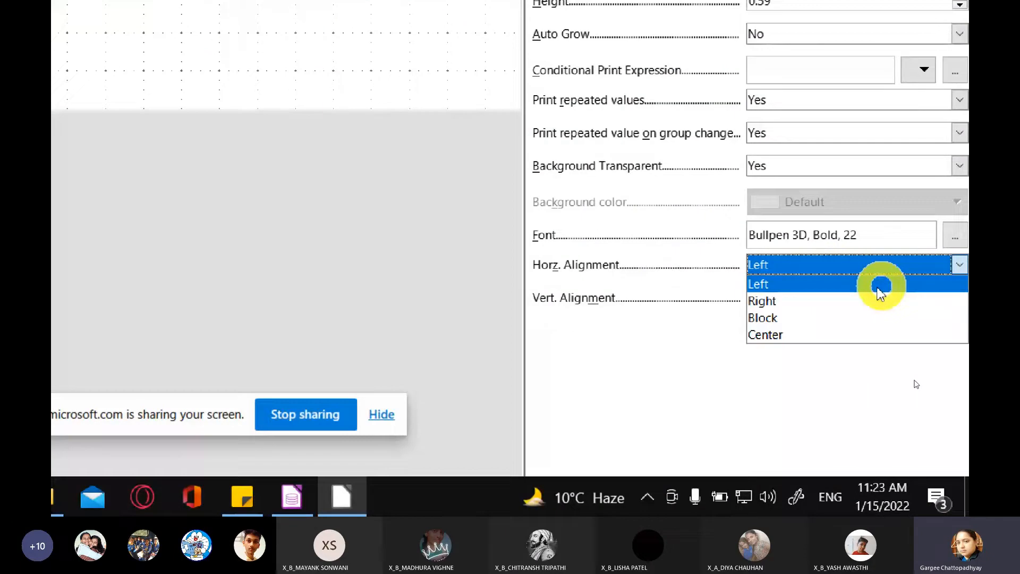
click(795, 335)
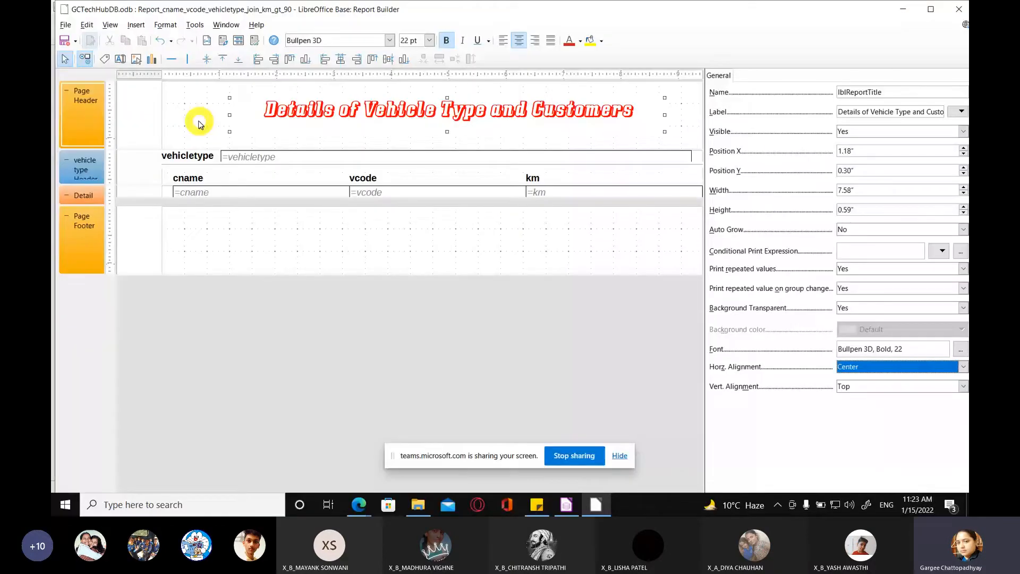
click(199, 121)
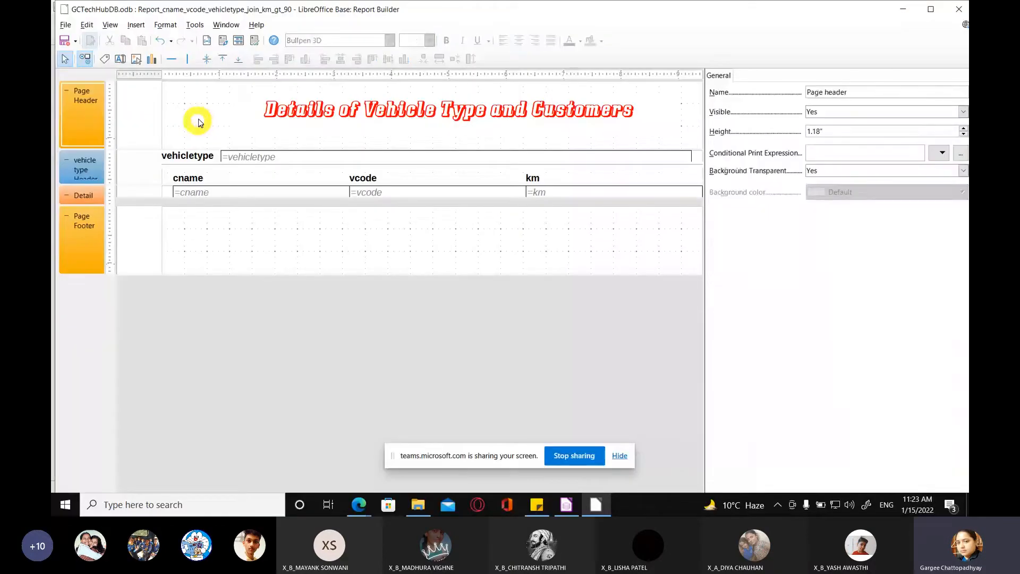
Step: Hide the properties pane and begin inserting an image into the report's page header
click(86, 60)
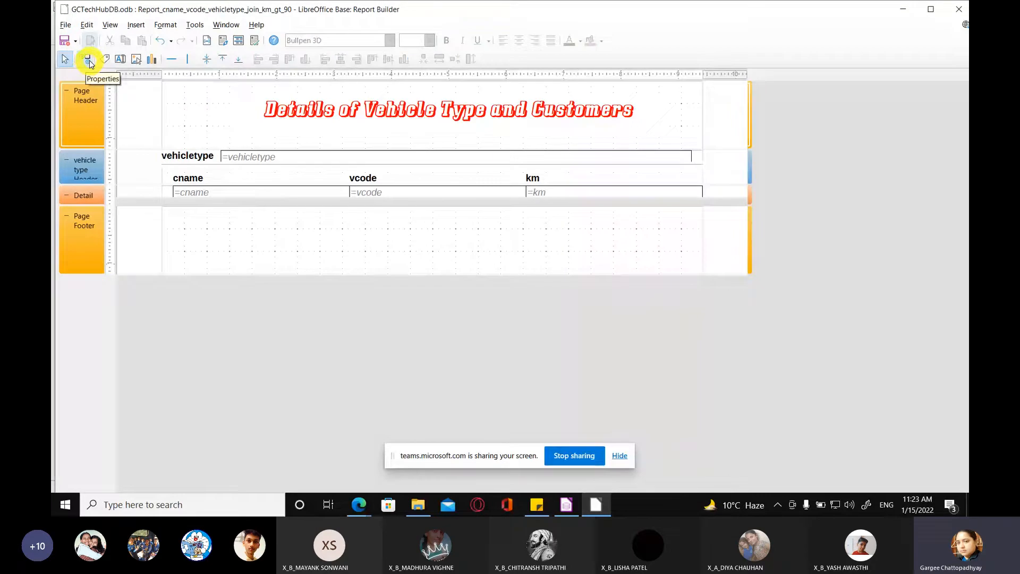
click(134, 27)
mouse_move(150, 78)
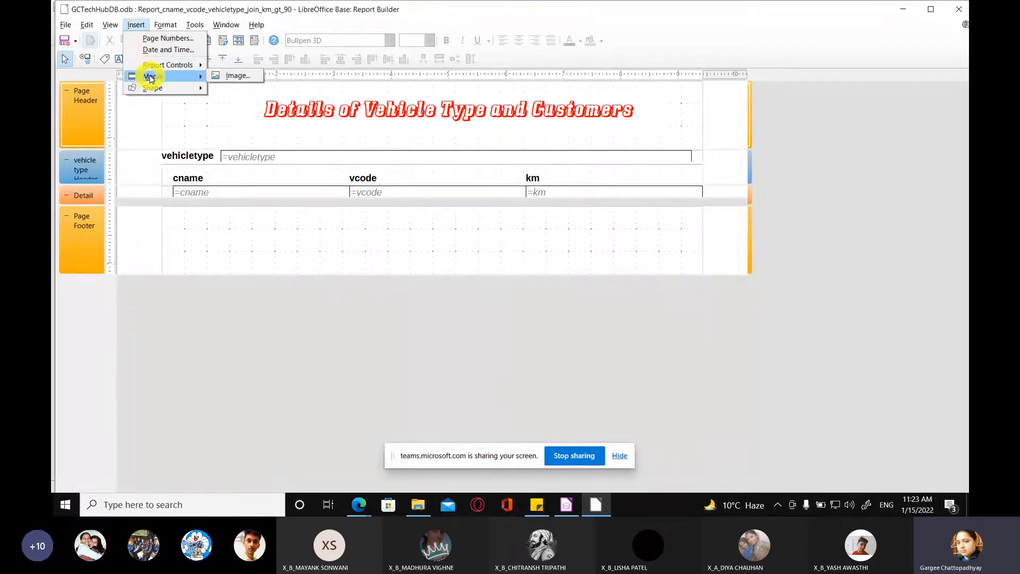
click(228, 76)
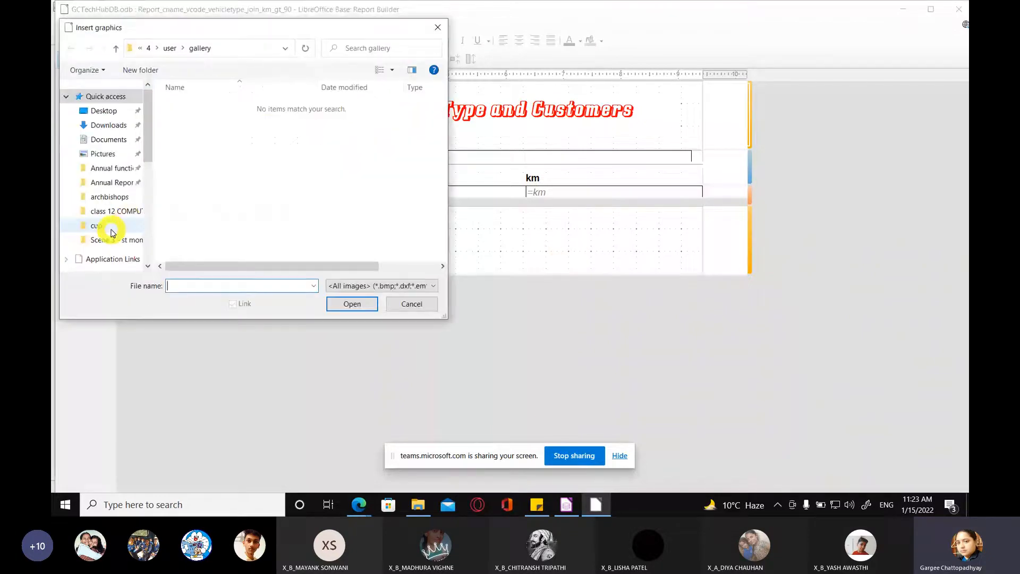
Step: Browse the cup folder and the Felicitation memento images folder for a suitable picture
click(112, 231)
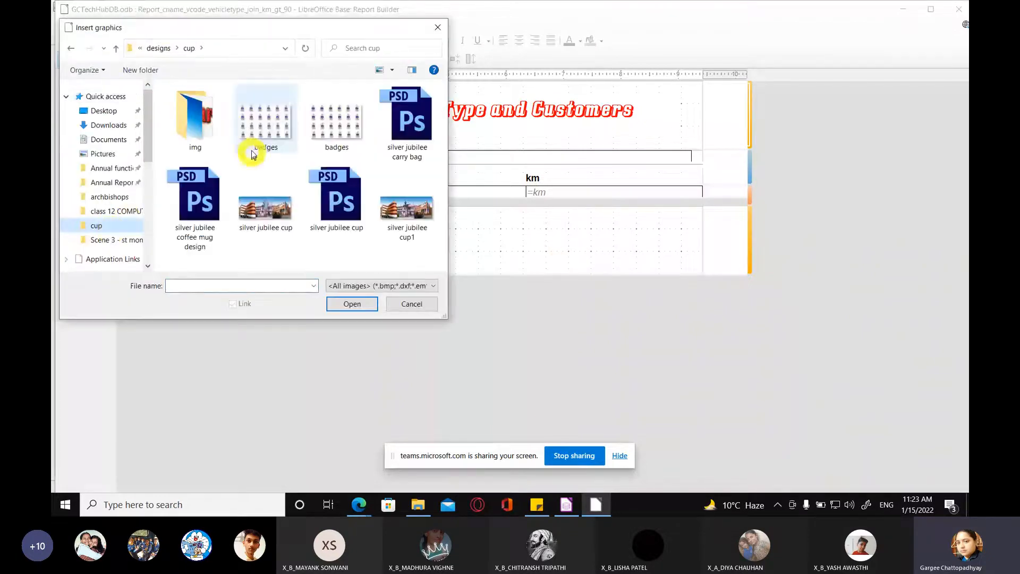
click(160, 48)
double_click(204, 122)
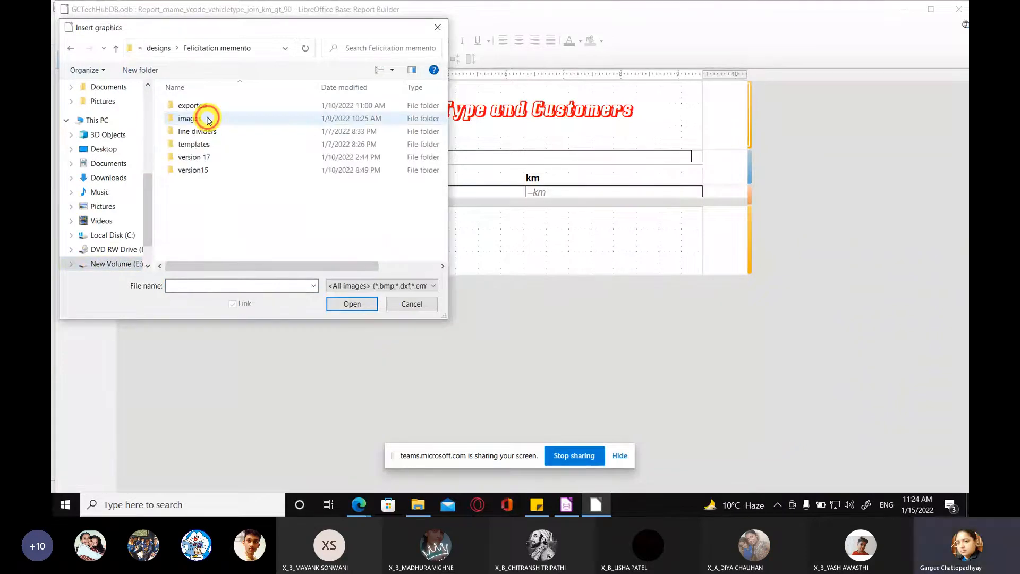
double_click(207, 118)
scroll(279, 187, down, 5)
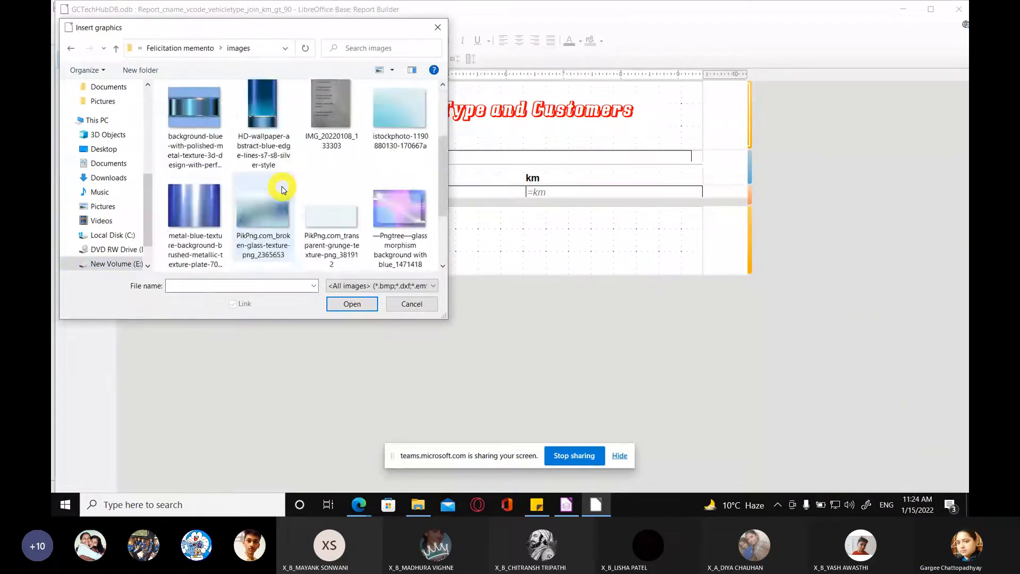
scroll(281, 189, up, 2)
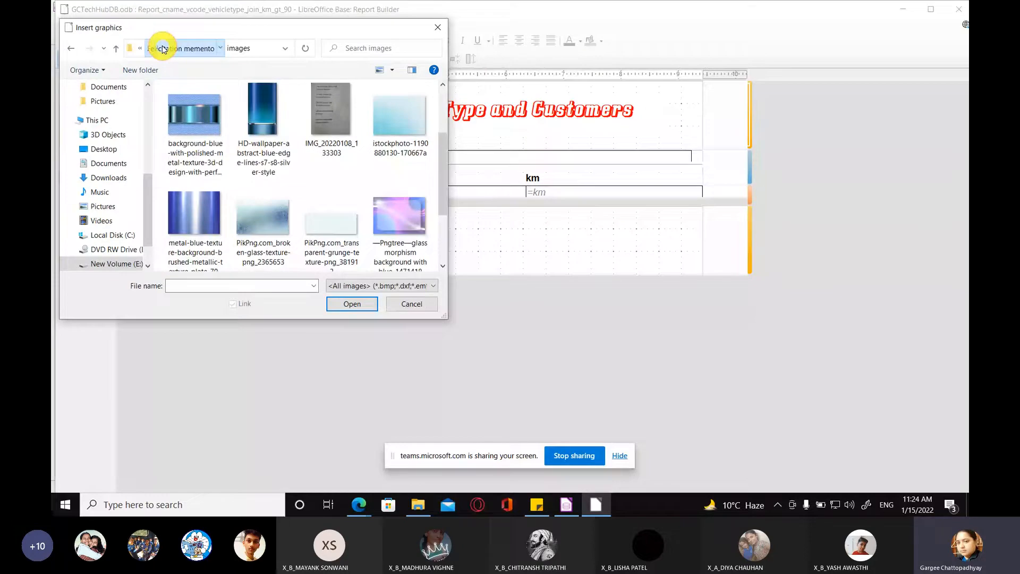
Step: Insert the image GCTechHub-Logo---2 from the Designs folder on New Volume (E:) into the page header
click(159, 48)
click(150, 49)
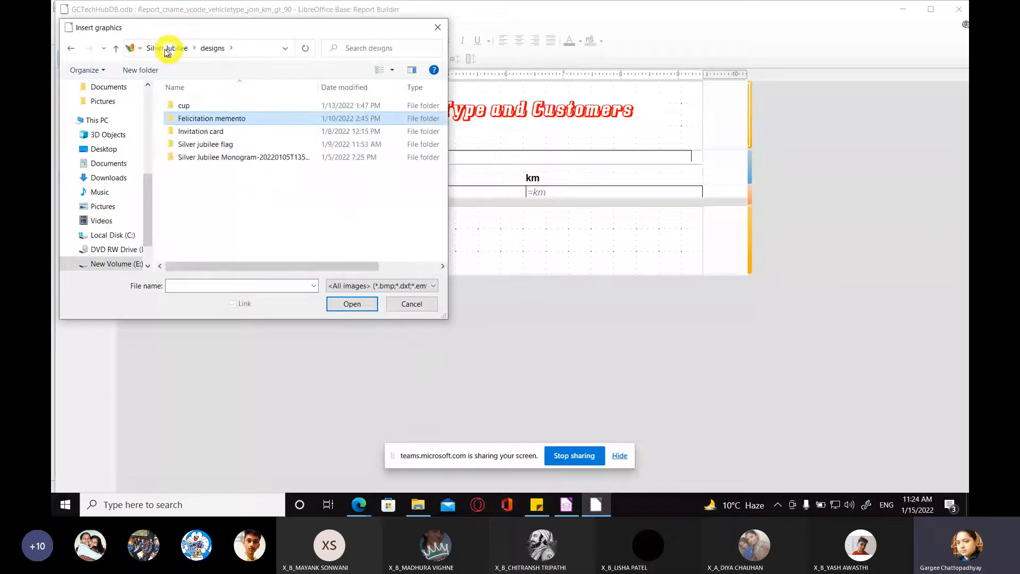
click(162, 49)
click(163, 49)
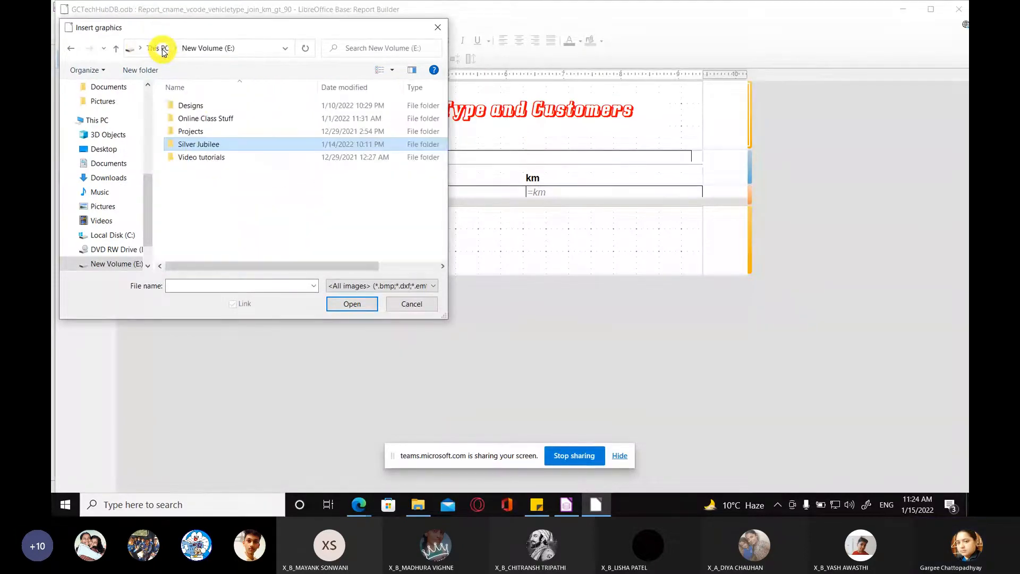
double_click(199, 105)
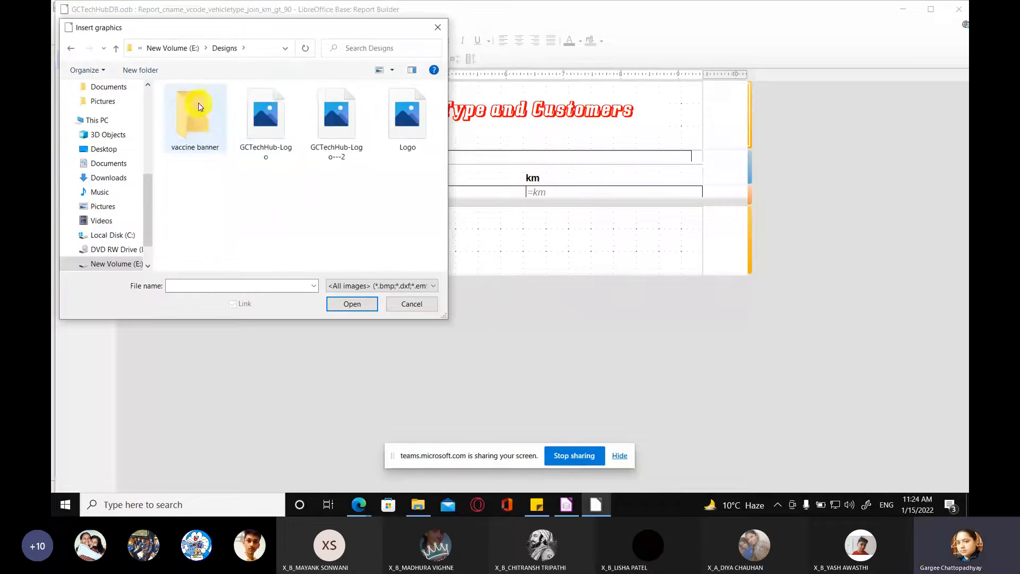
click(336, 127)
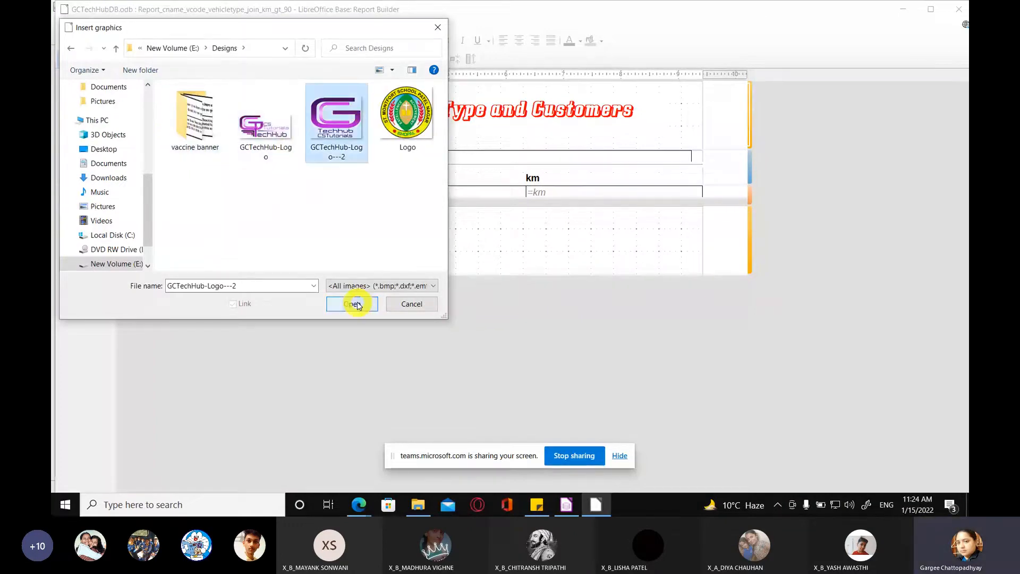
click(355, 304)
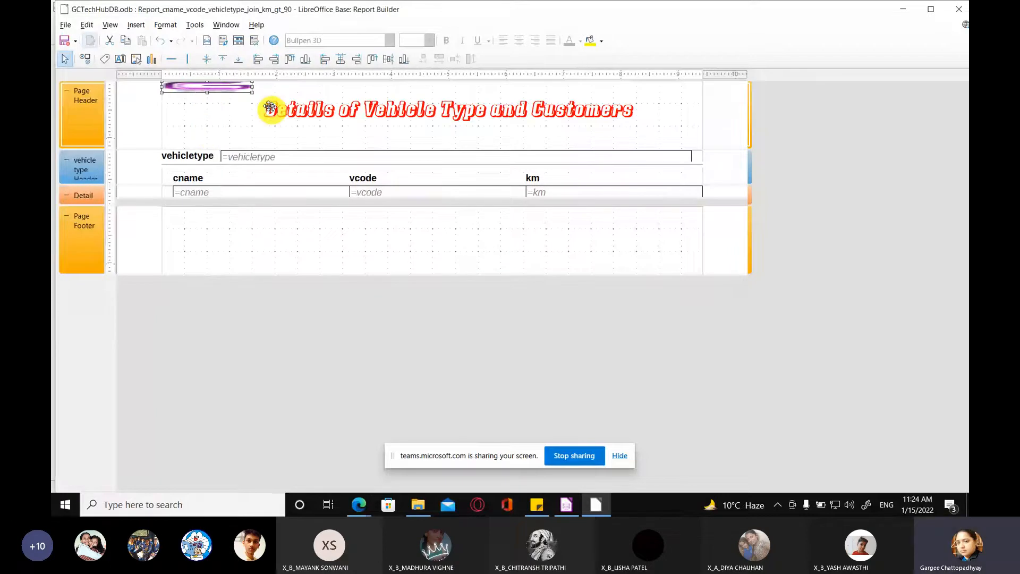
Step: Shift the title label away from the logo and stretch the logo's height to nearly fill the page header
drag(250, 90, 266, 128)
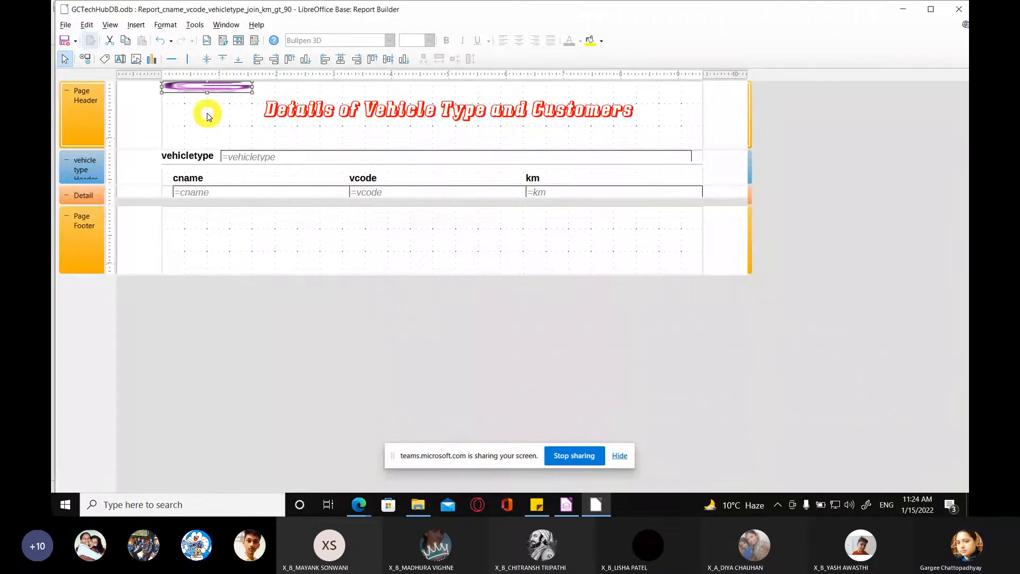
drag(319, 107, 356, 94)
click(230, 90)
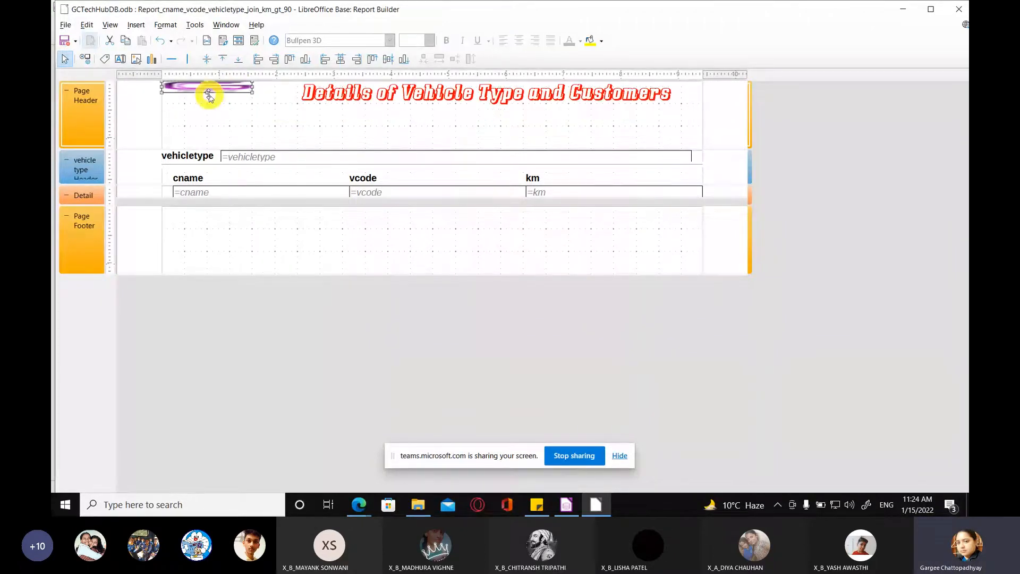
drag(208, 93, 212, 144)
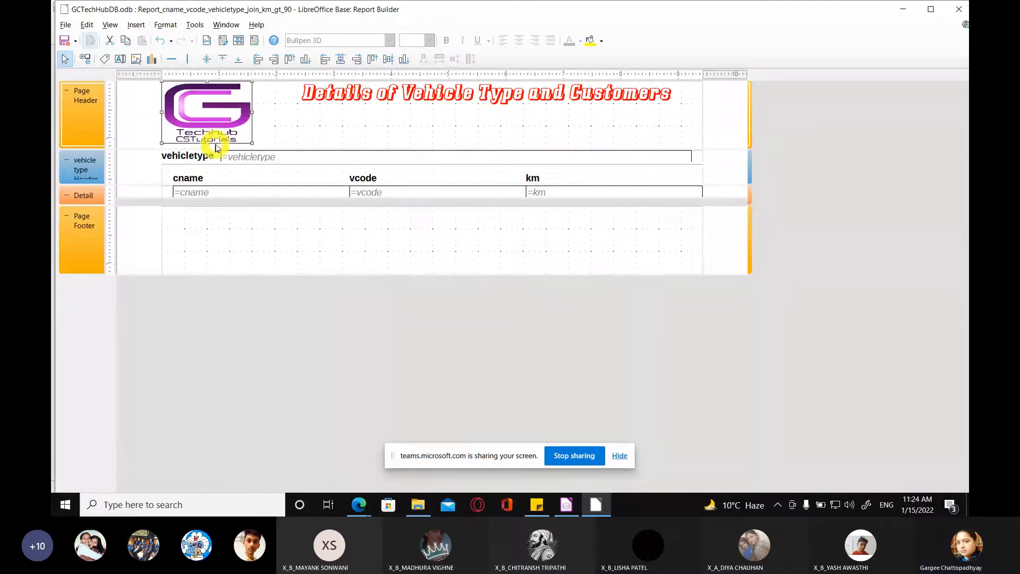
Step: Narrow the title label from its logo-side edge, reposition it lower beside the logo, and deselect it
click(348, 93)
drag(269, 97, 292, 101)
drag(363, 100, 345, 112)
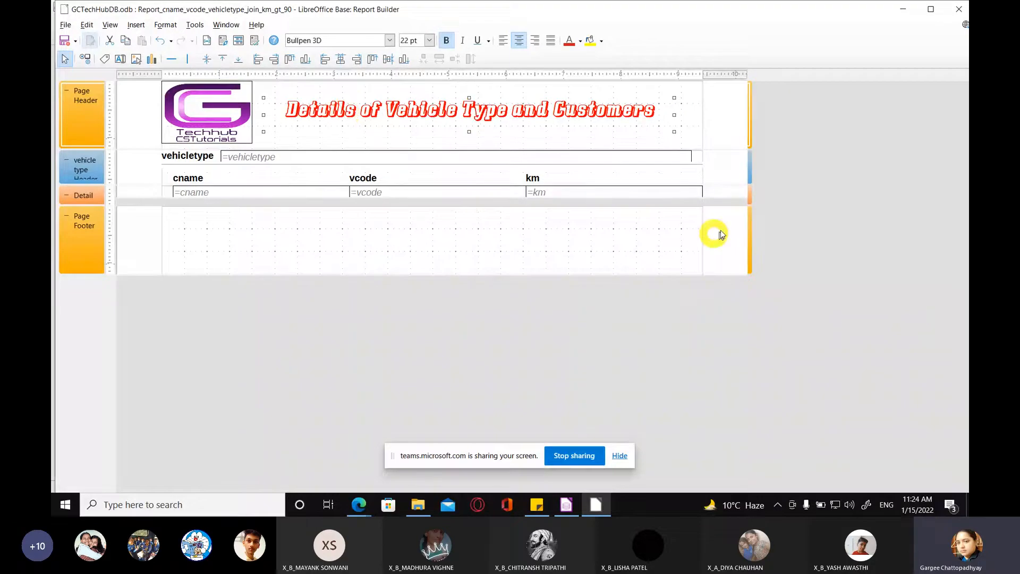
click(328, 144)
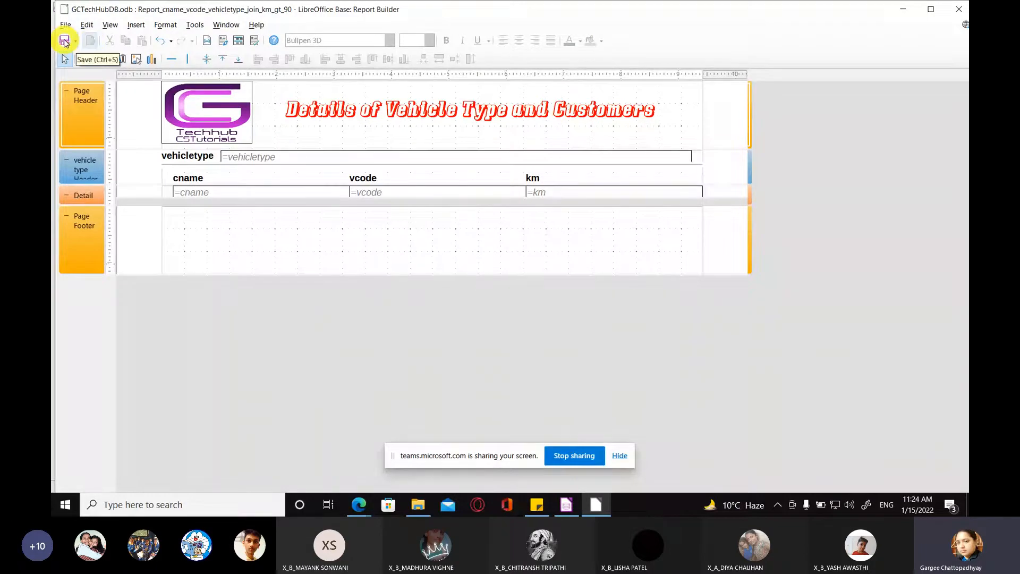
Step: Save and close the report design, and open Report_cname_vcode_vehicletype_join_km_gt_90 to view its output
click(64, 42)
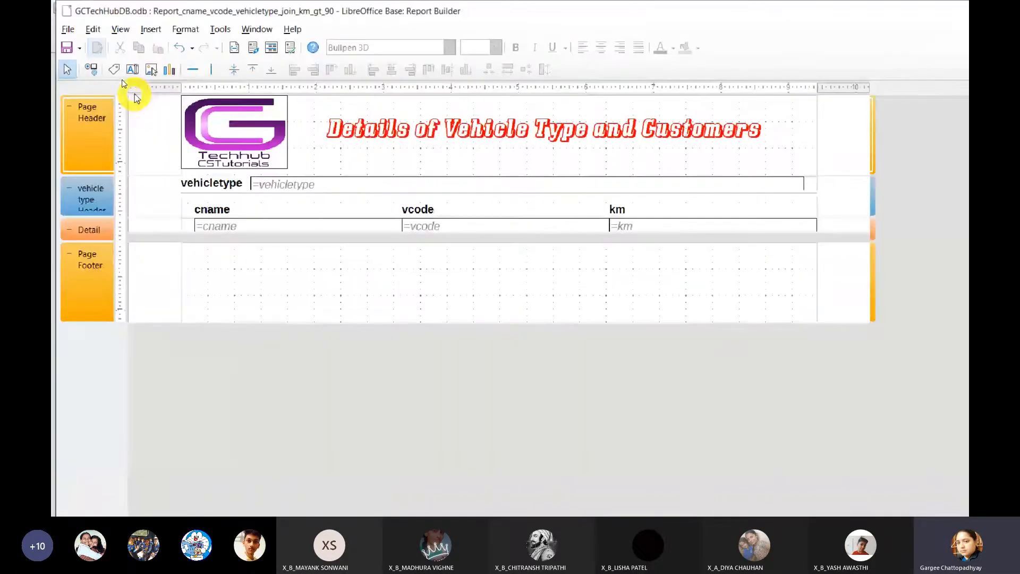
click(959, 9)
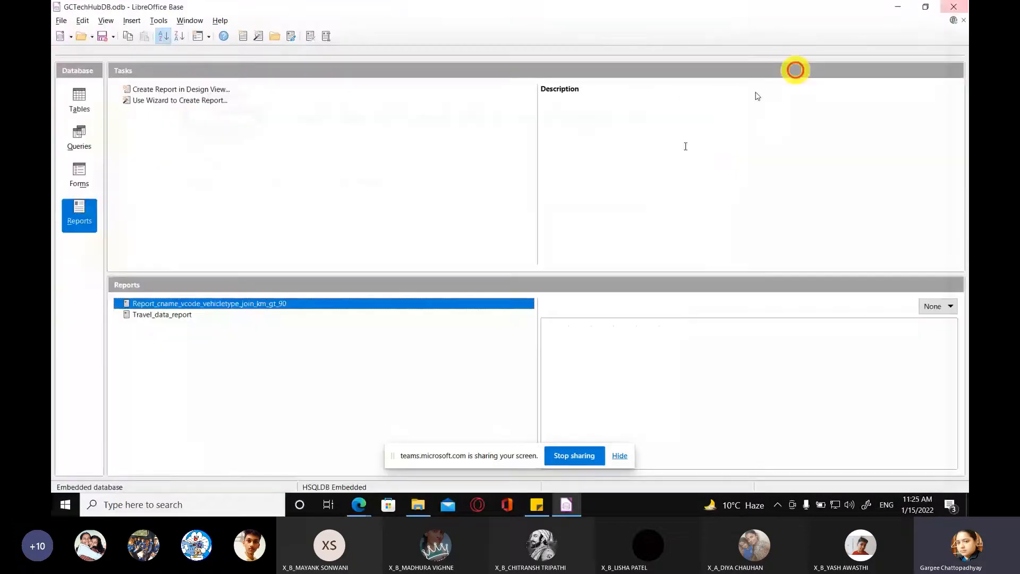
click(183, 304)
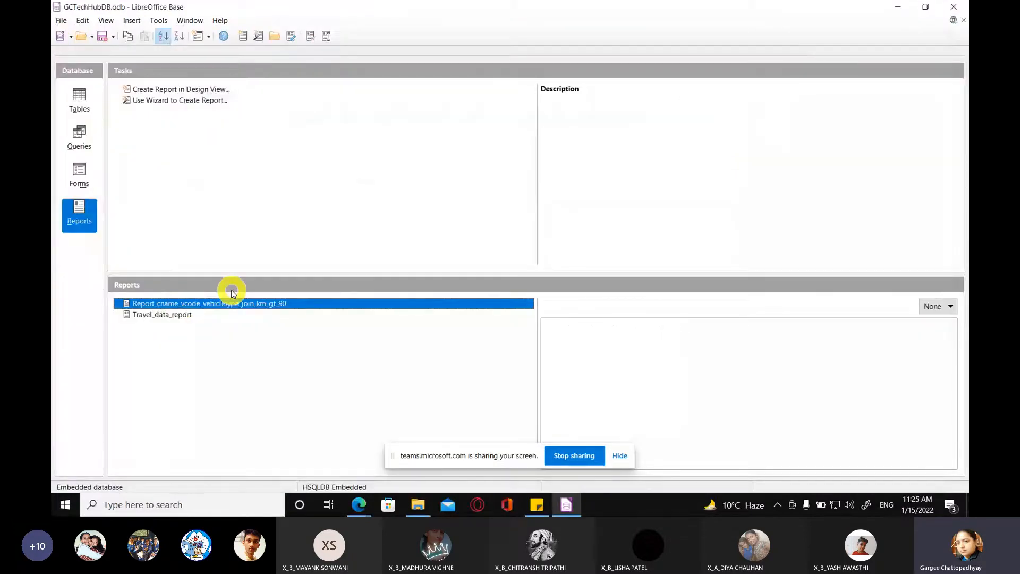
click(199, 305)
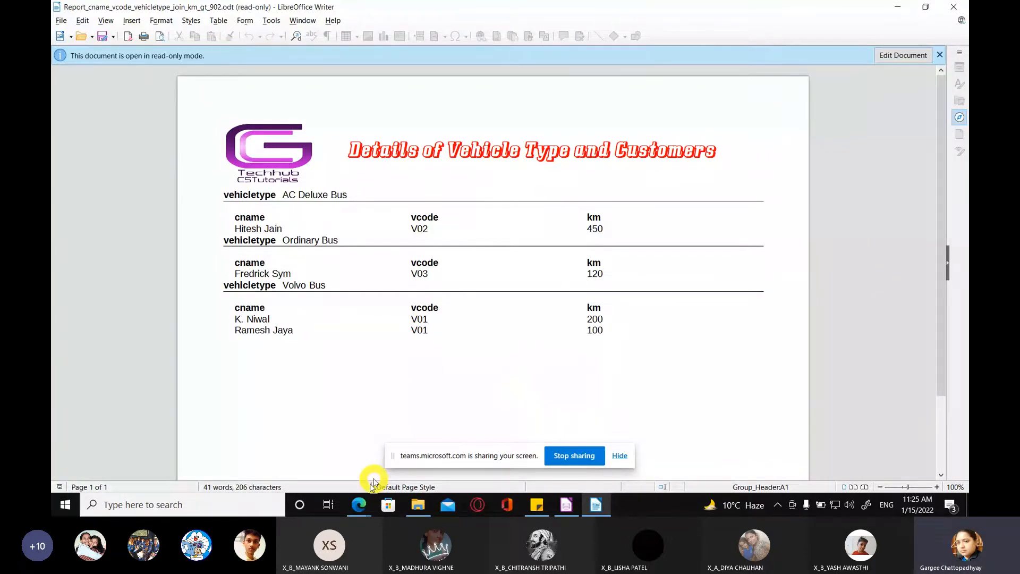
Step: Switch to the Microsoft Teams meeting in the browser and review the full list of attendees
click(359, 504)
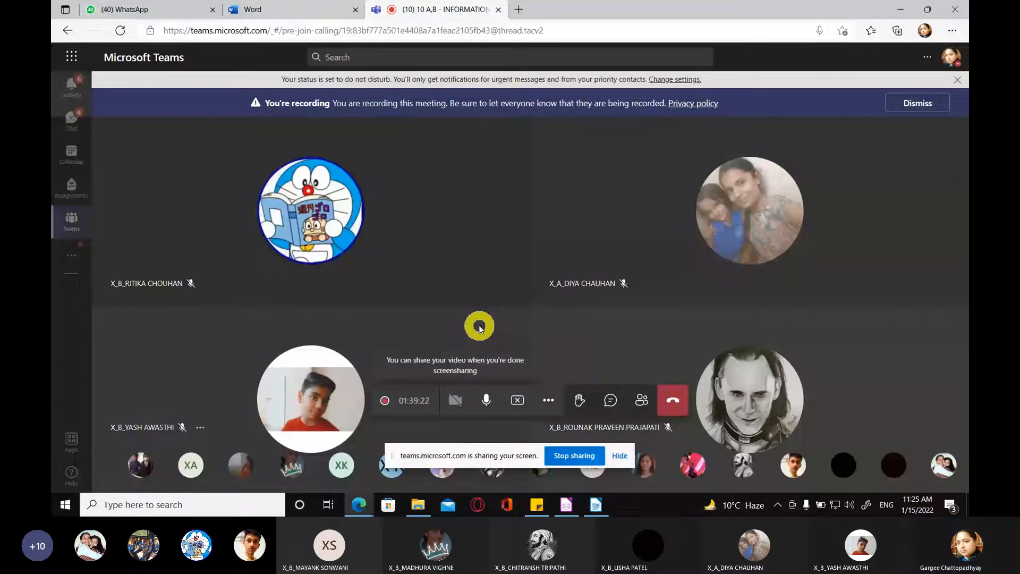
click(642, 399)
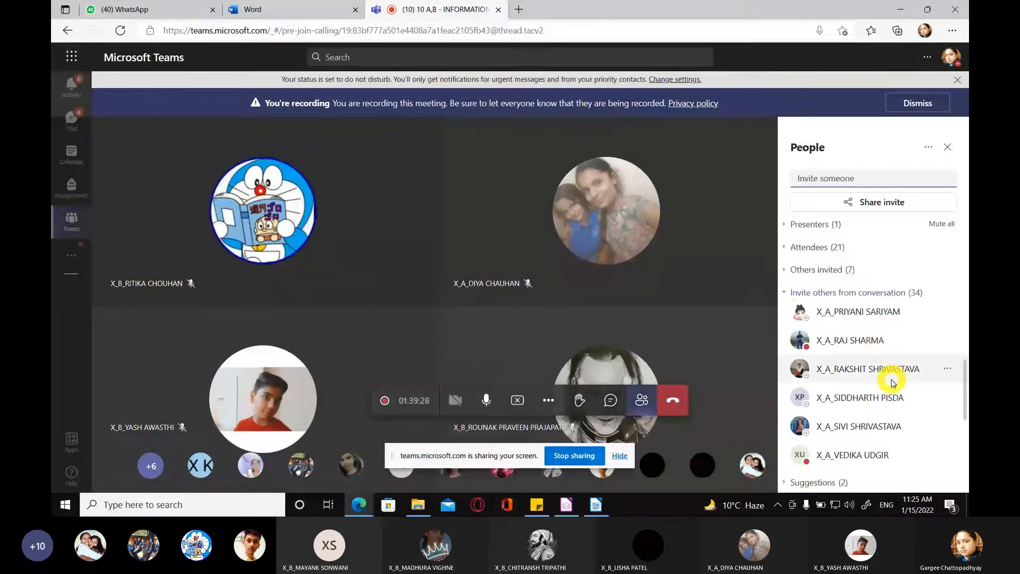
scroll(893, 383, up, 5)
click(785, 248)
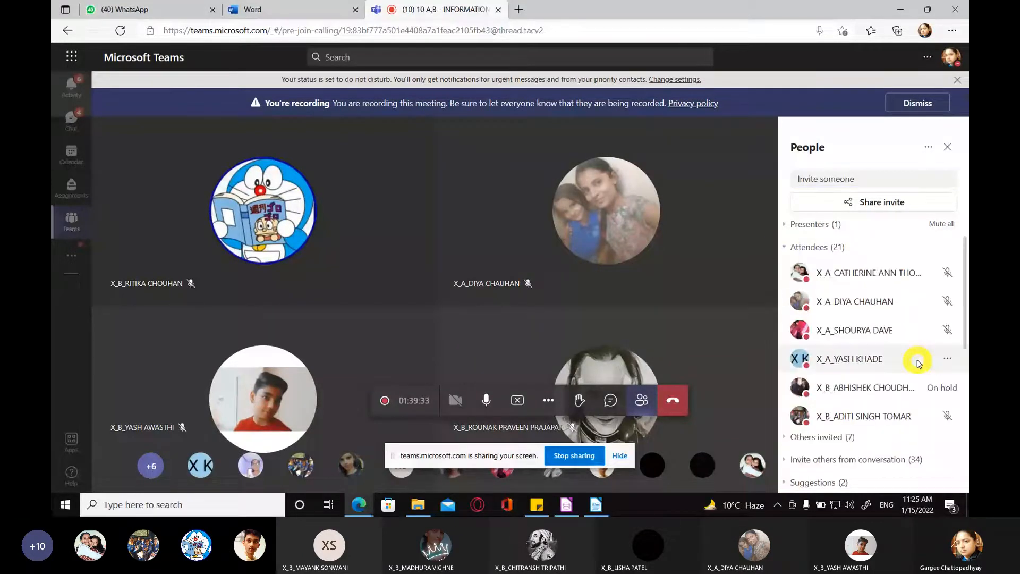
scroll(919, 363, down, 4)
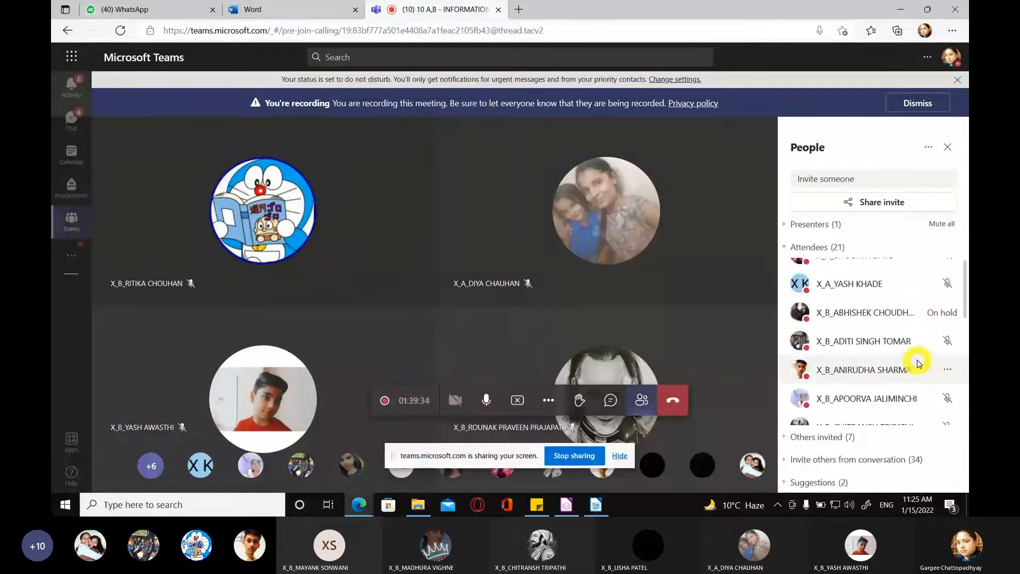
scroll(918, 363, down, 7)
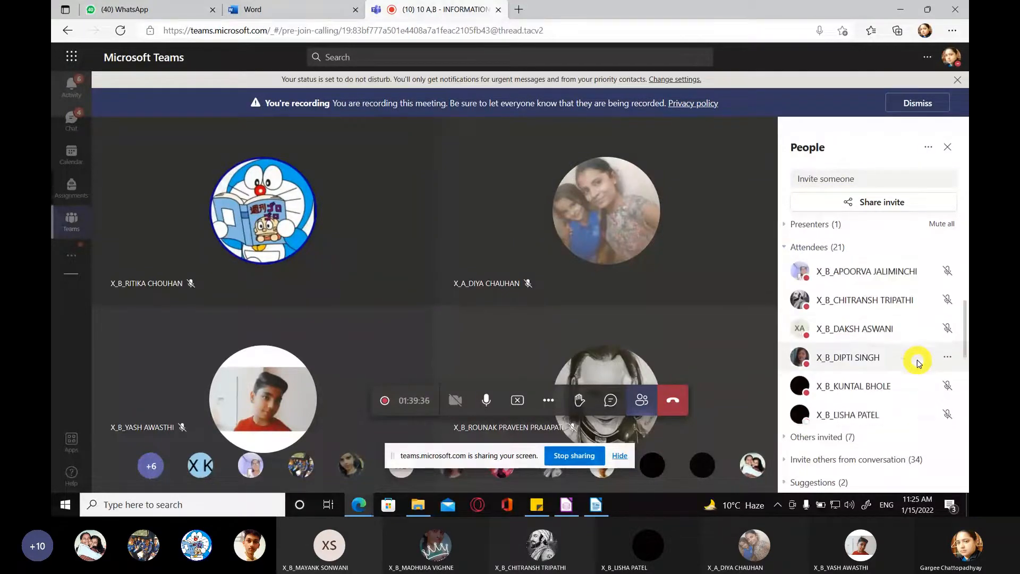
scroll(918, 363, down, 5)
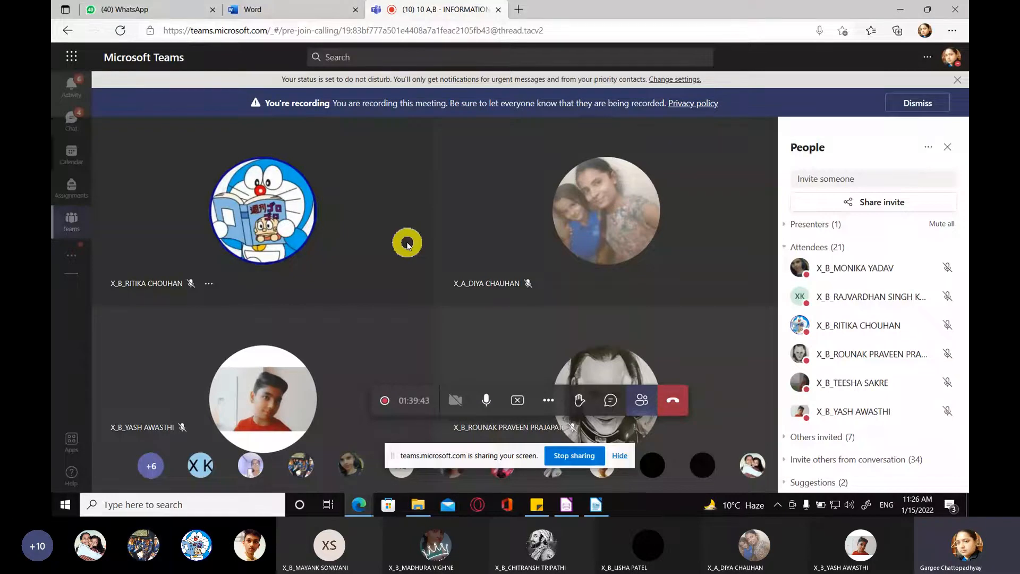
click(642, 399)
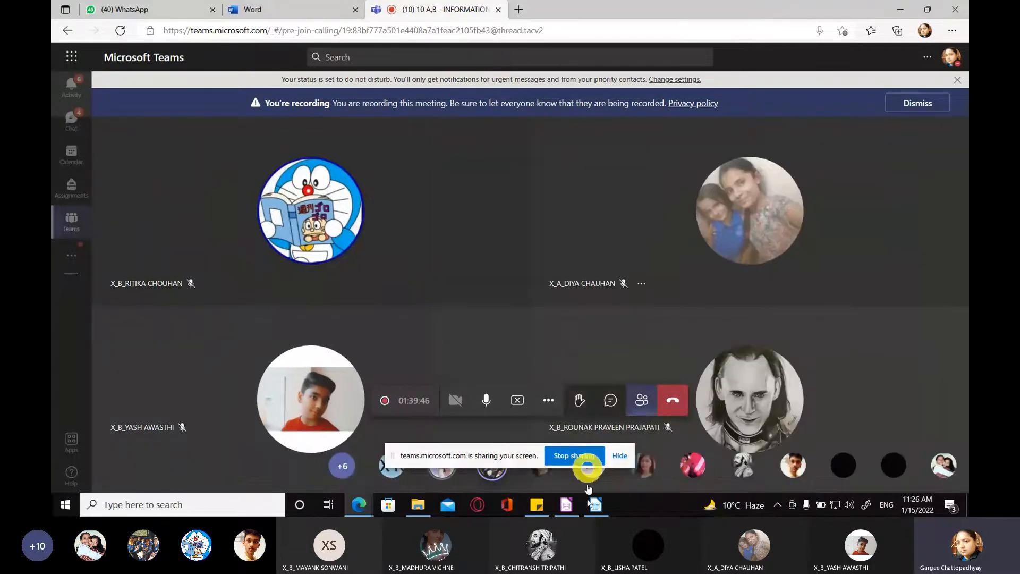
Step: Switch back to the GCTechHubDB window in LibreOffice Base, display its forms, and close the database
click(558, 504)
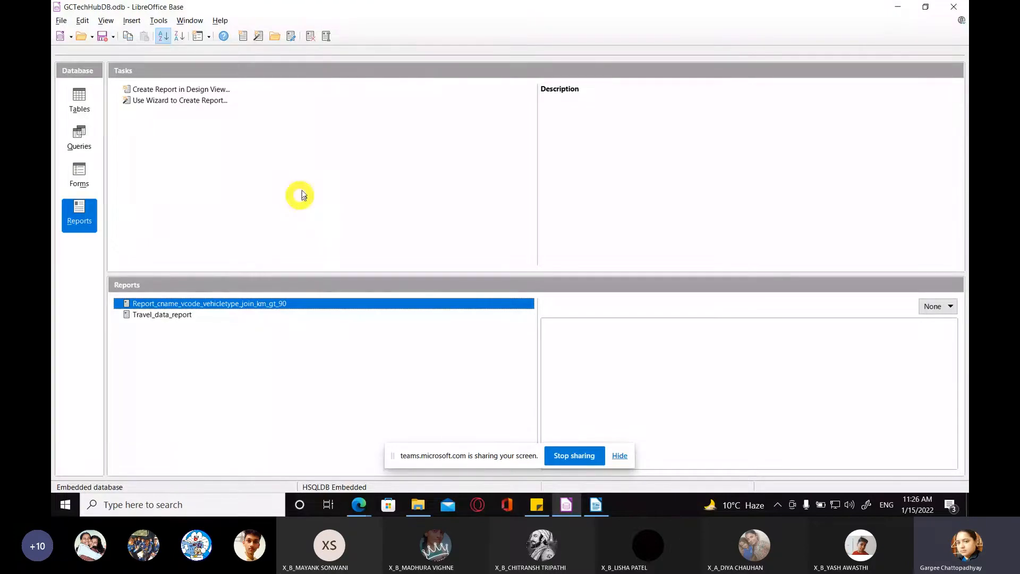
click(82, 176)
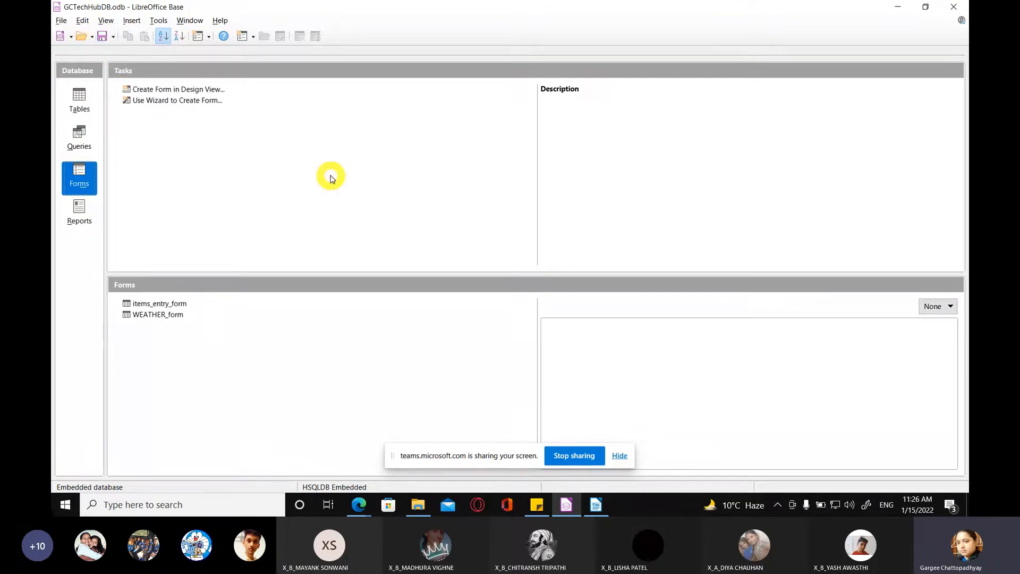
click(954, 7)
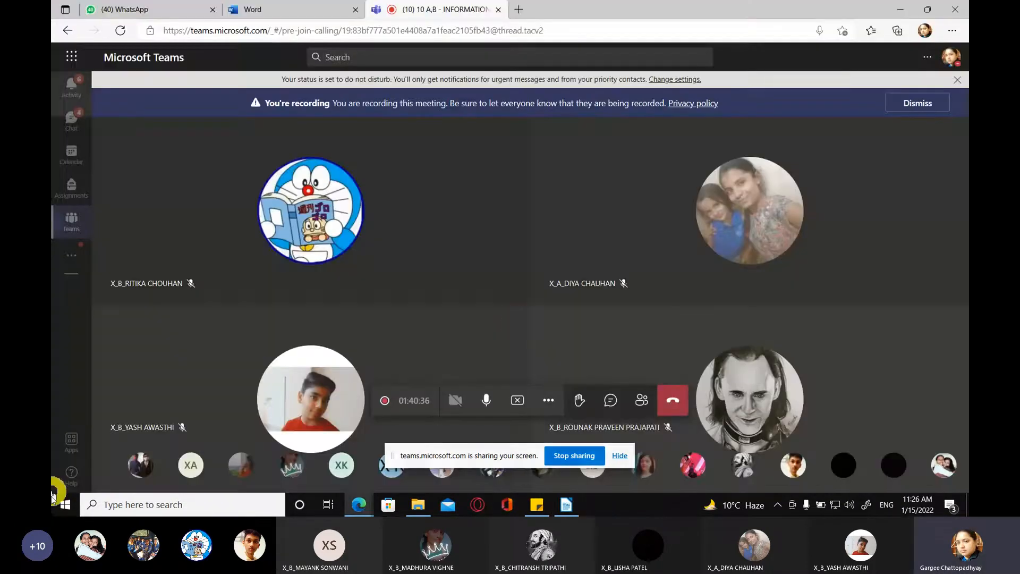
Step: Start OpenOffice and open the existing database file GCTechHubDB through the Database Wizard
click(62, 505)
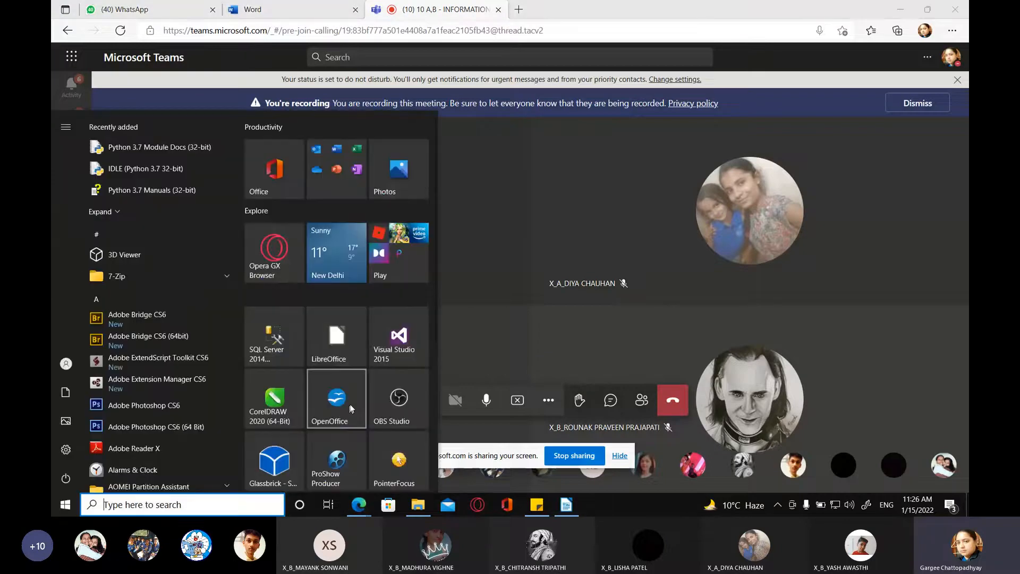
click(518, 292)
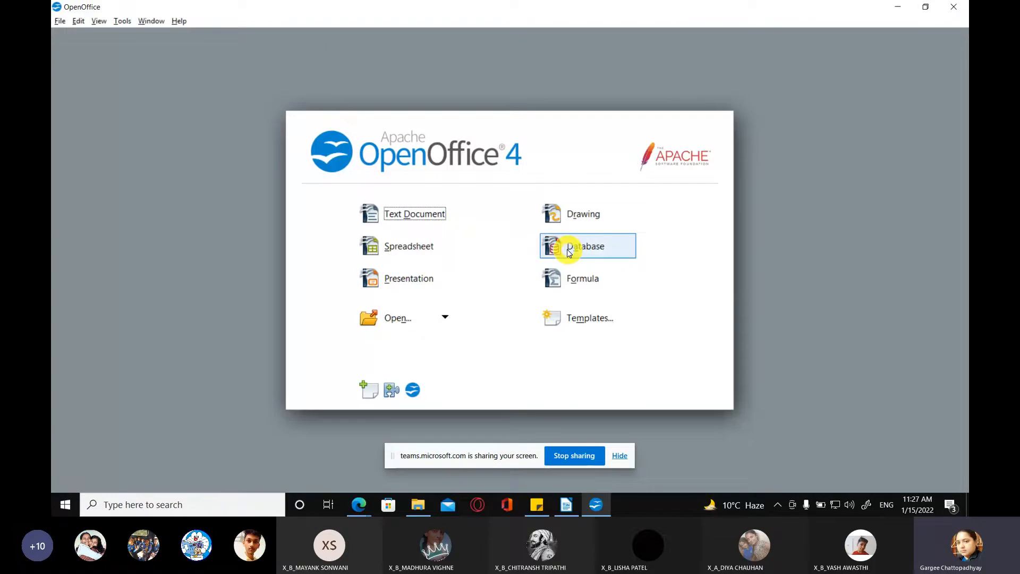
click(569, 253)
click(441, 237)
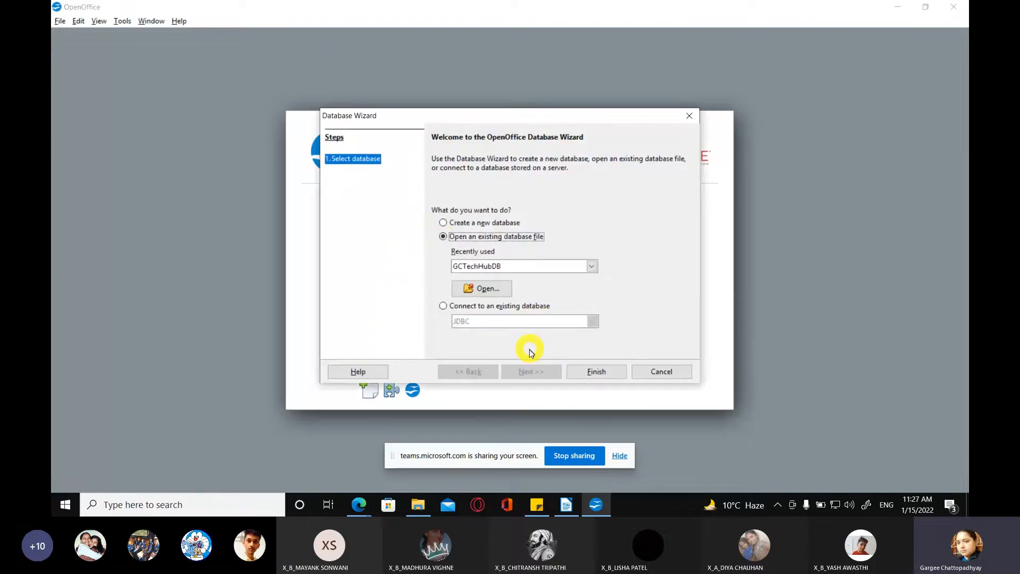
click(588, 371)
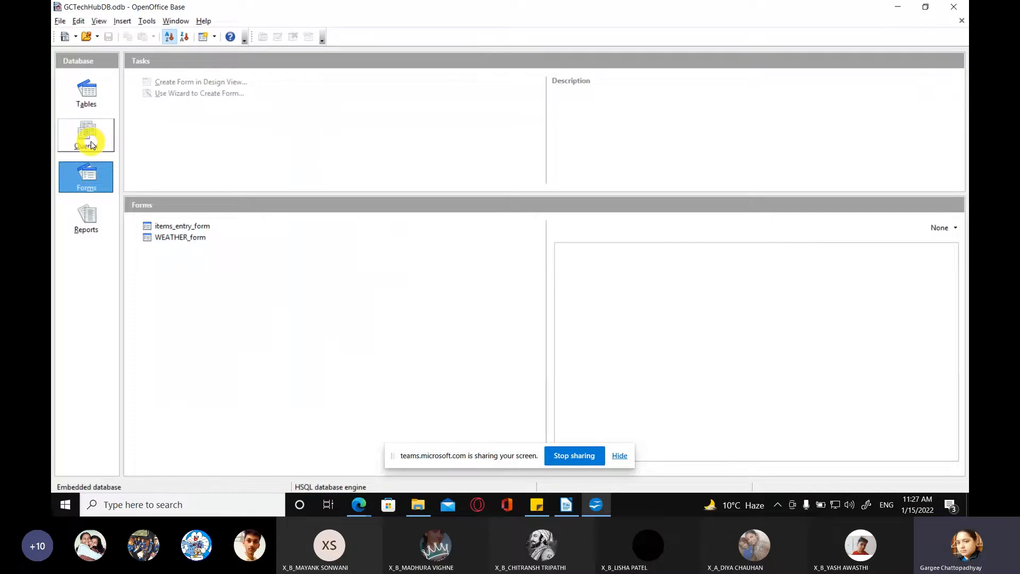
Step: Display the reports of GCTechHubDB, try to display its tables, and dismiss the connection error
click(88, 177)
click(87, 214)
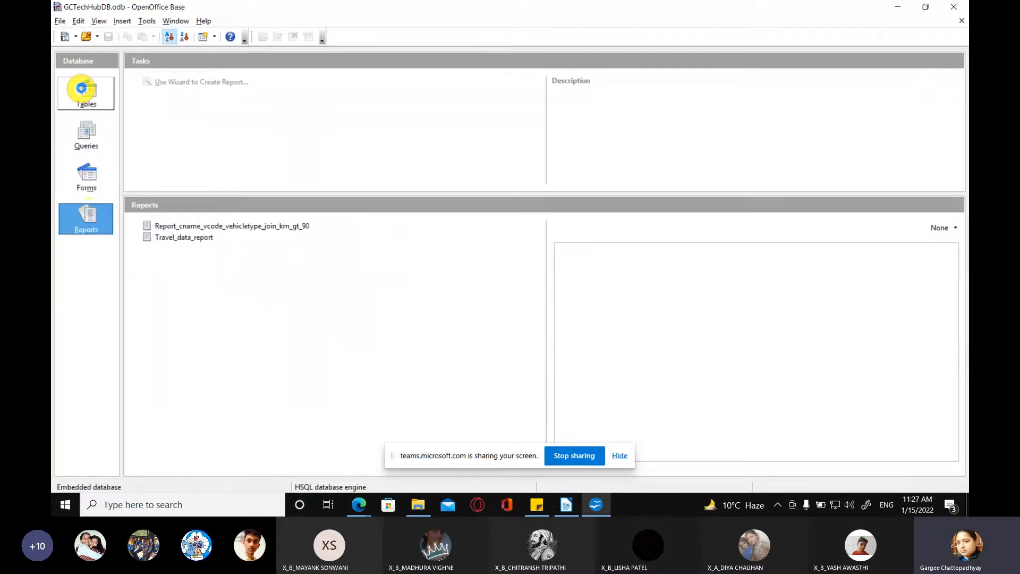
click(81, 88)
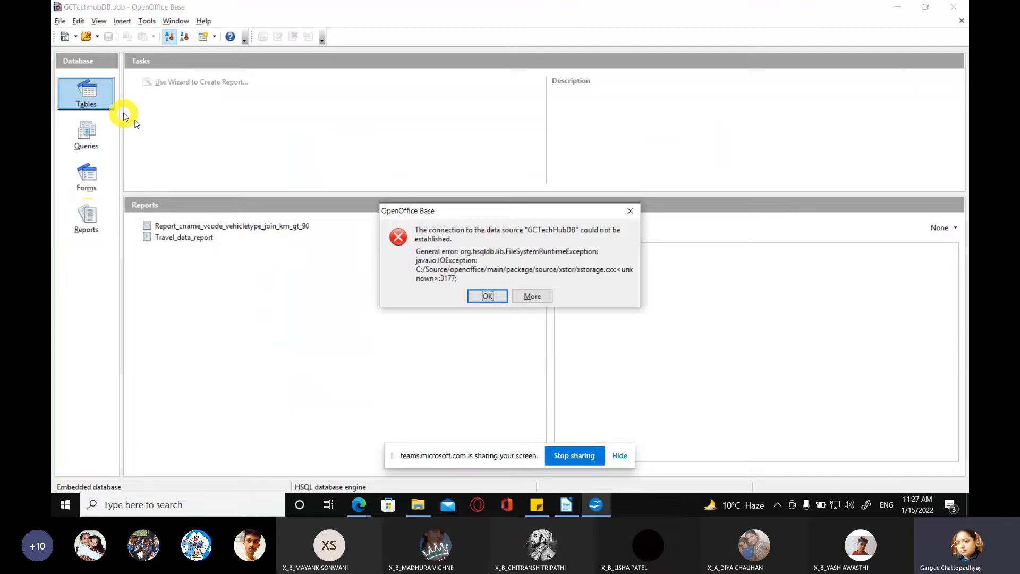
click(488, 296)
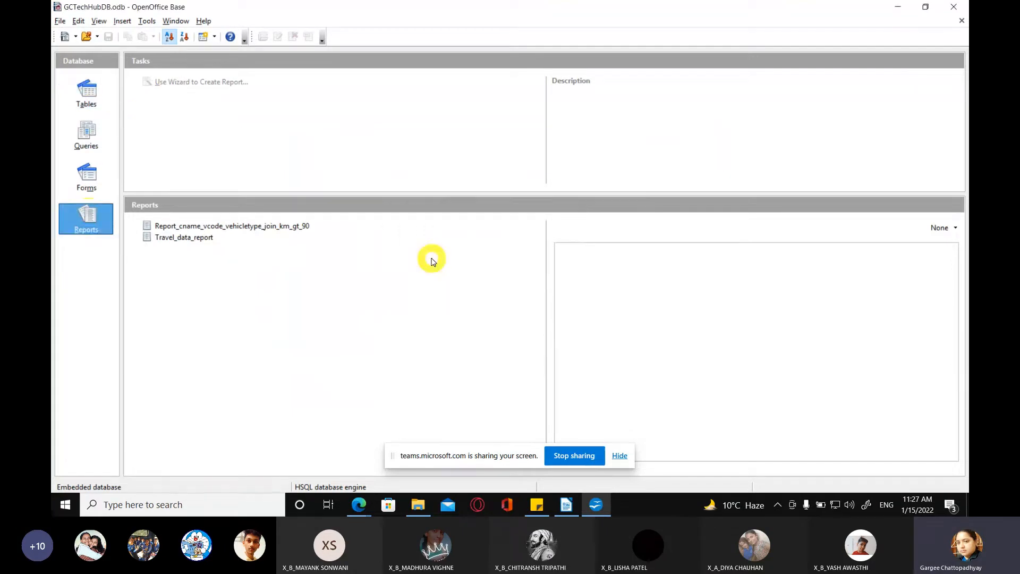
Step: Close the GCTechHubDB database in OpenOffice Base and the read-only report document in LibreOffice Writer
click(952, 6)
right_click(629, 508)
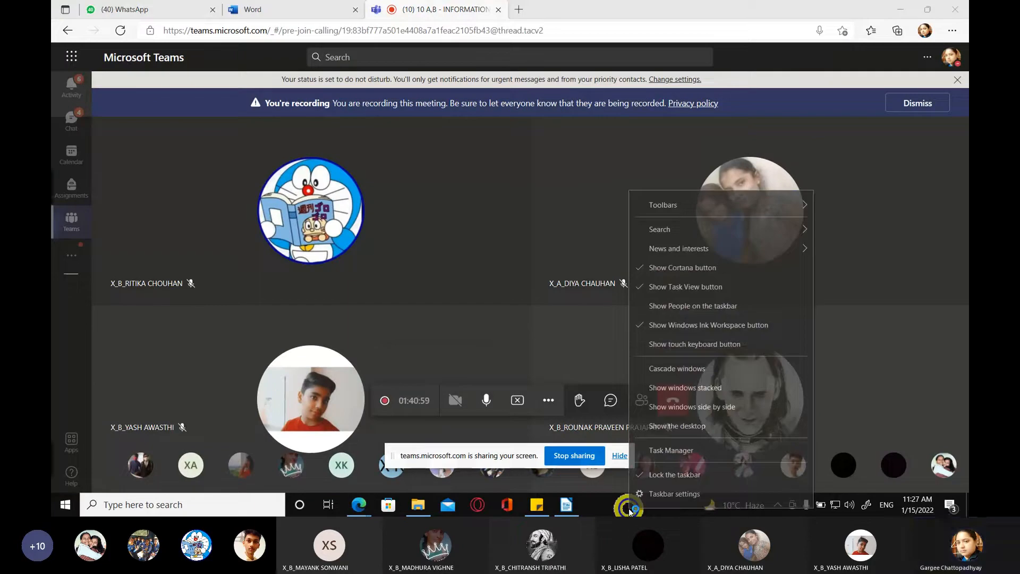
click(567, 505)
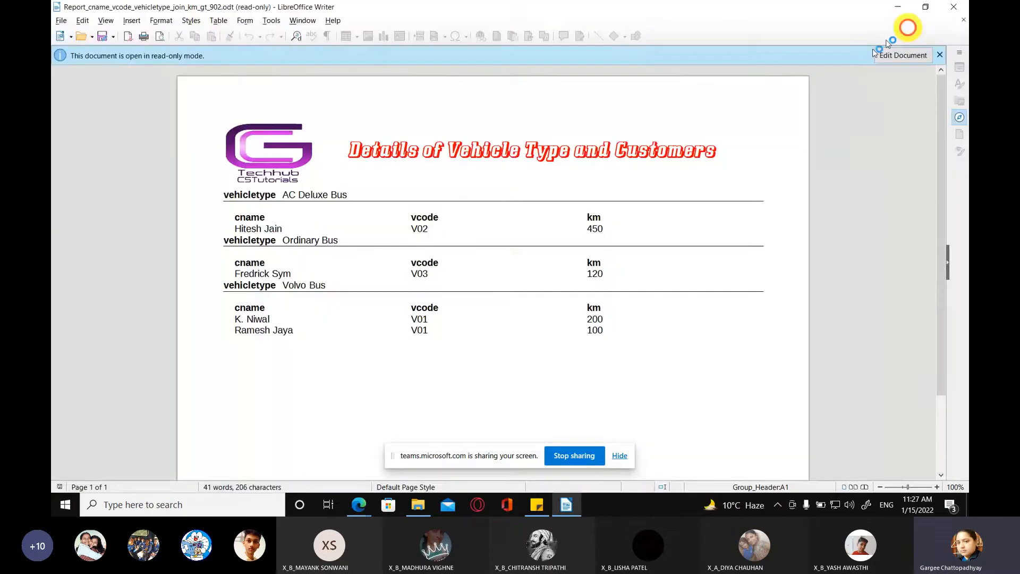
click(954, 7)
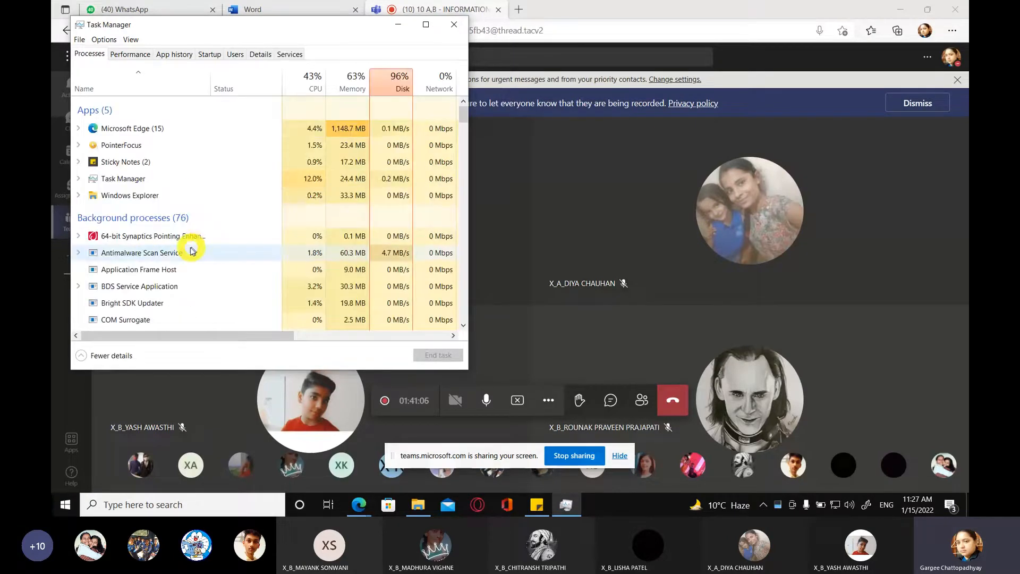
Step: Look through the apps and background processes running in Task Manager, and close it
scroll(216, 273, down, 4)
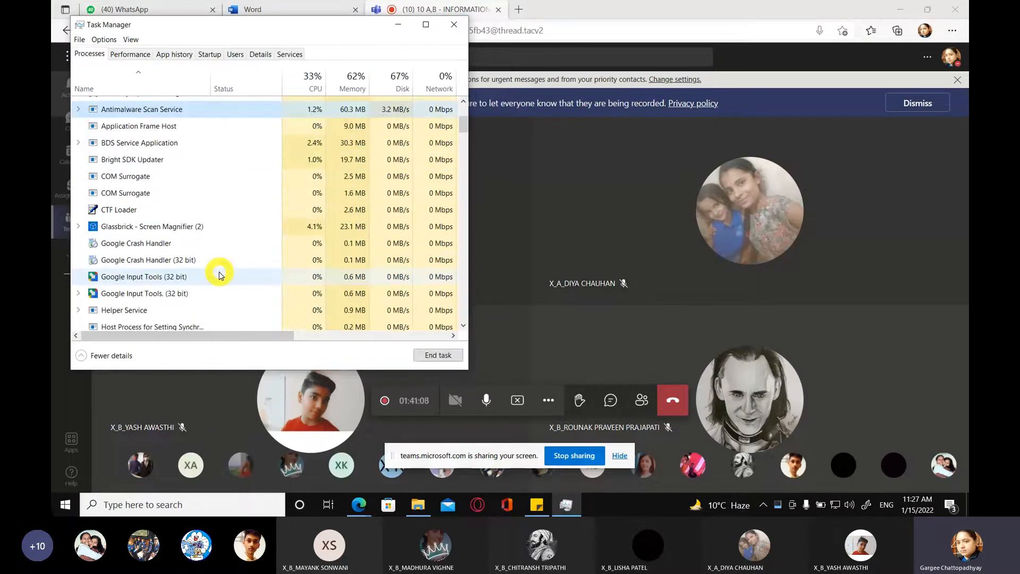
scroll(220, 274, down, 2)
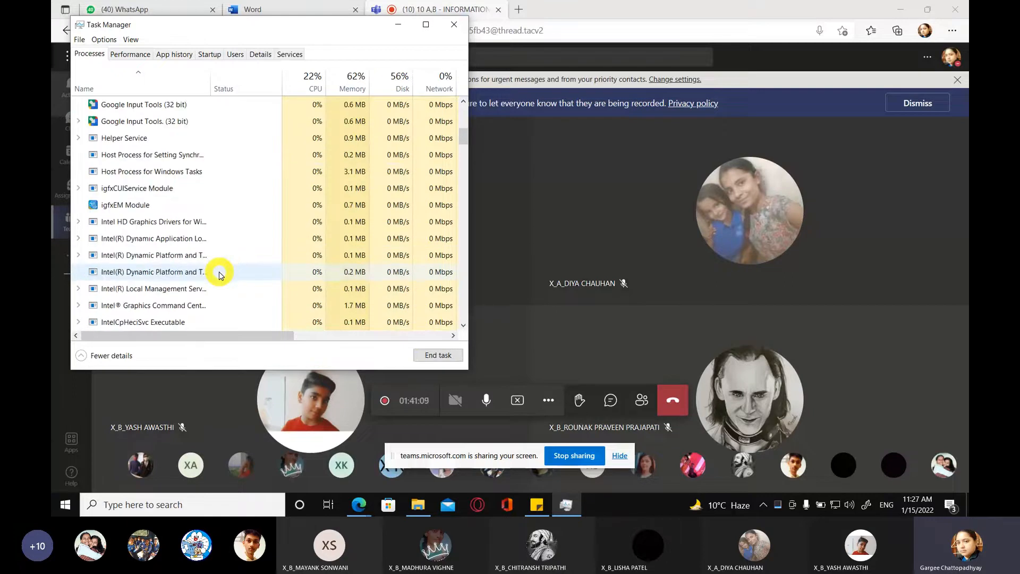
scroll(218, 271, down, 3)
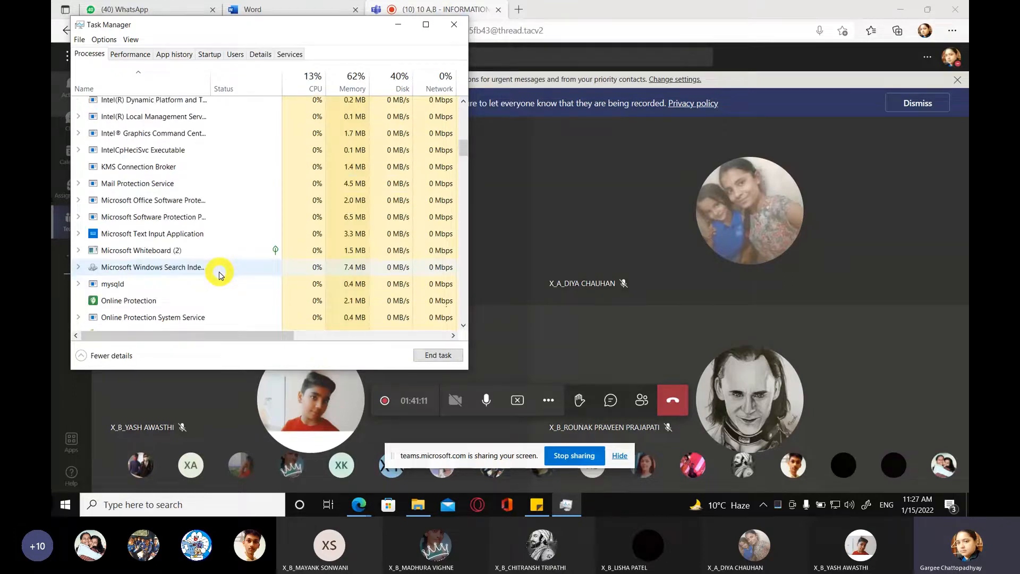
click(456, 27)
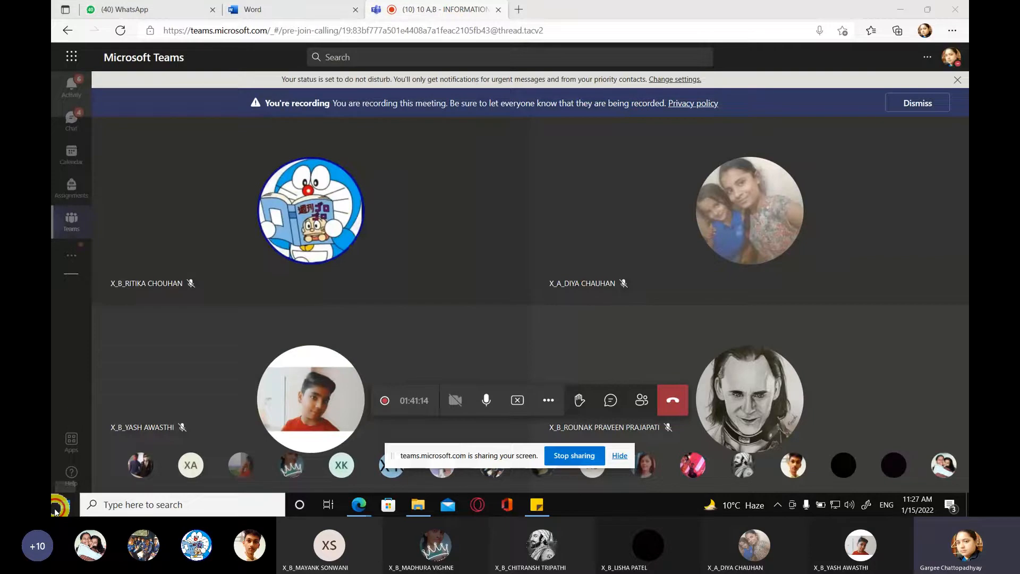
Step: Start OpenOffice again and reopen GCTechHubDB from the recently used documents
click(55, 511)
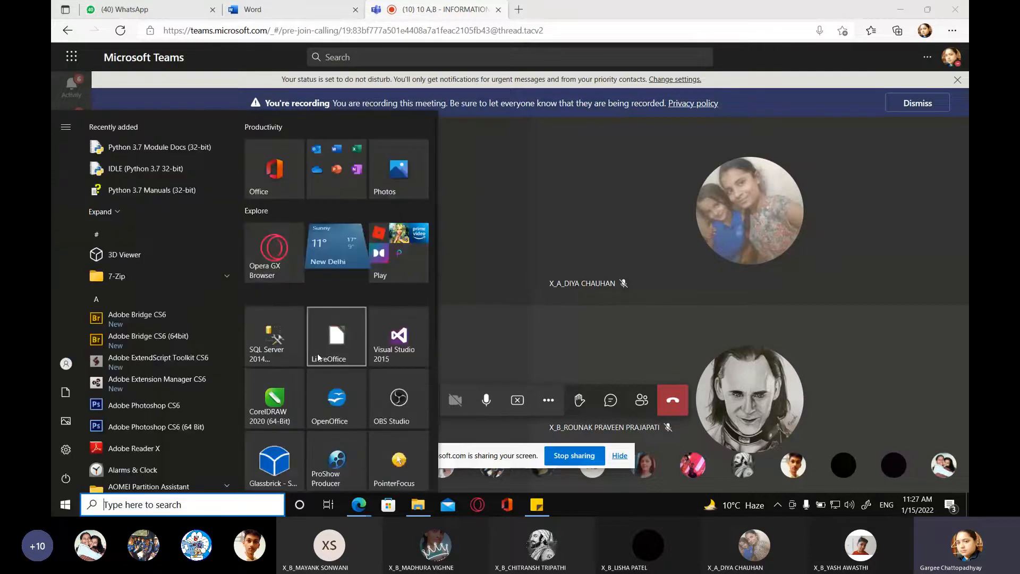
click(336, 398)
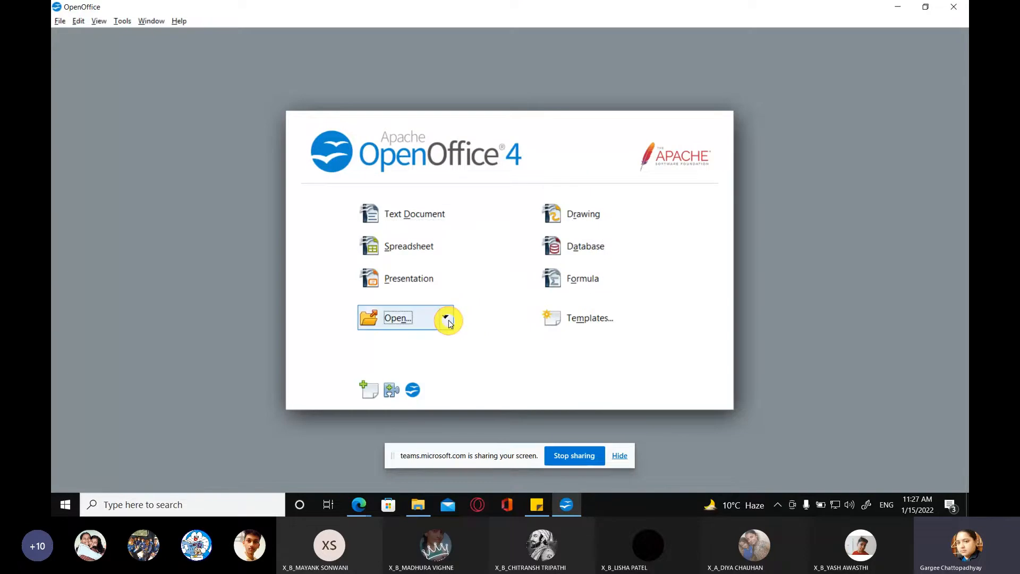
click(446, 317)
click(421, 334)
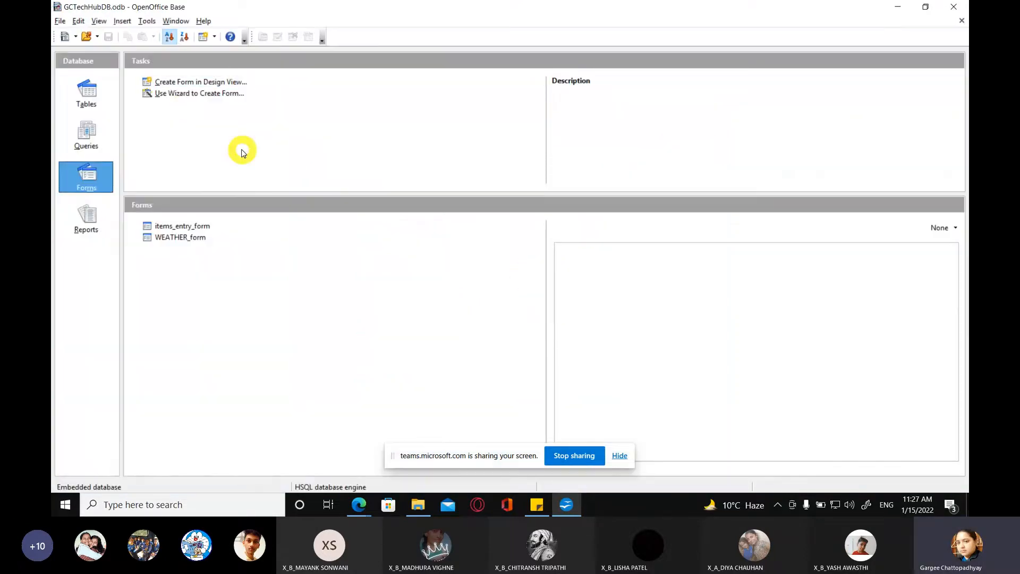
Step: Start creating a form with the Form Wizard, choosing the query that sums periods by subject and adding all its fields
click(197, 95)
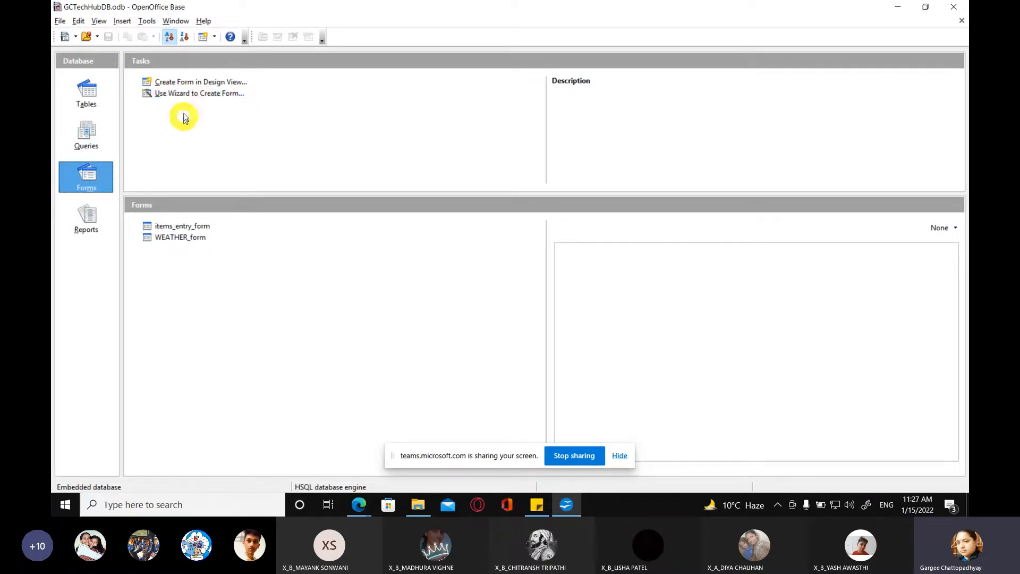
click(179, 95)
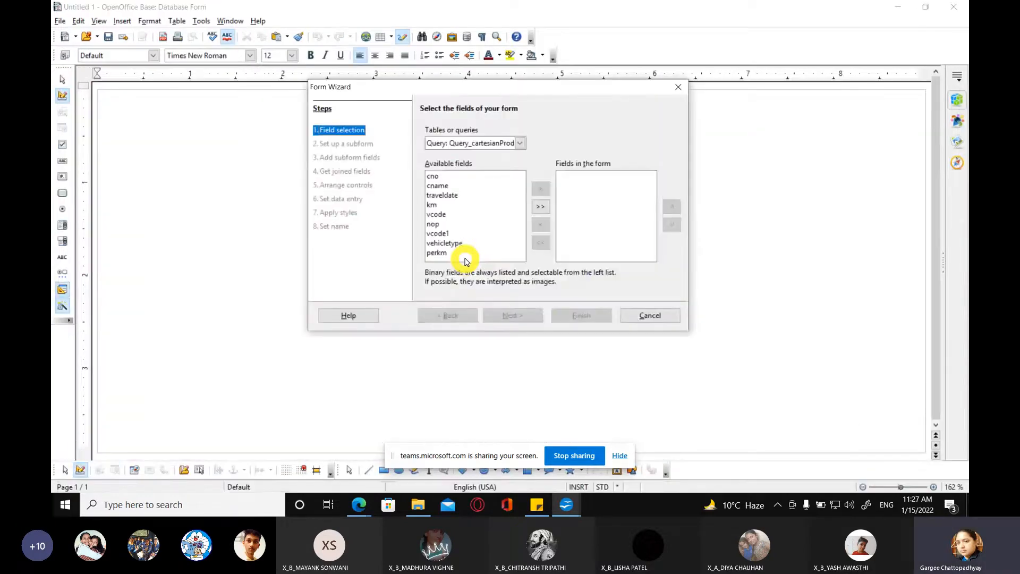
click(519, 143)
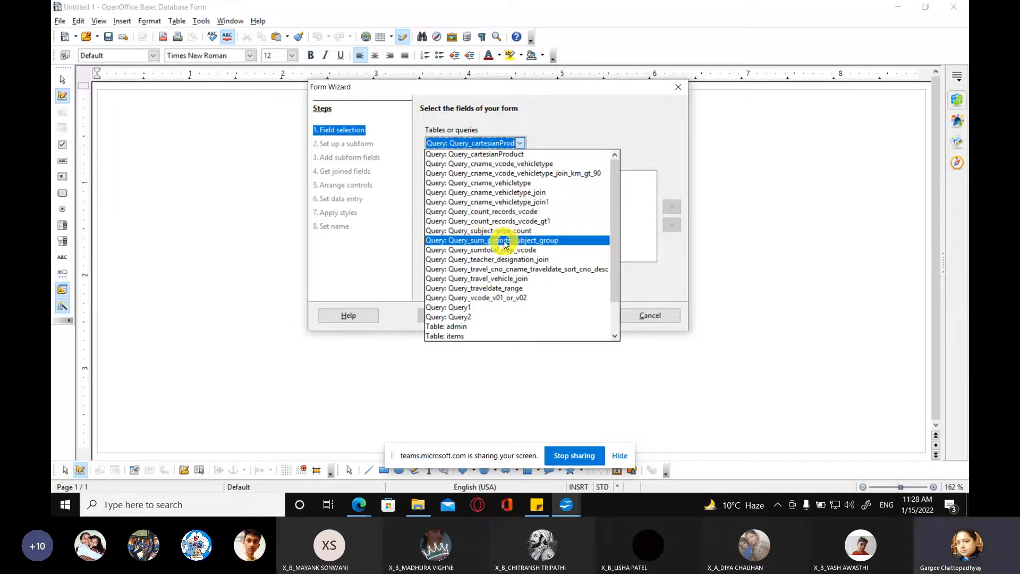
click(532, 242)
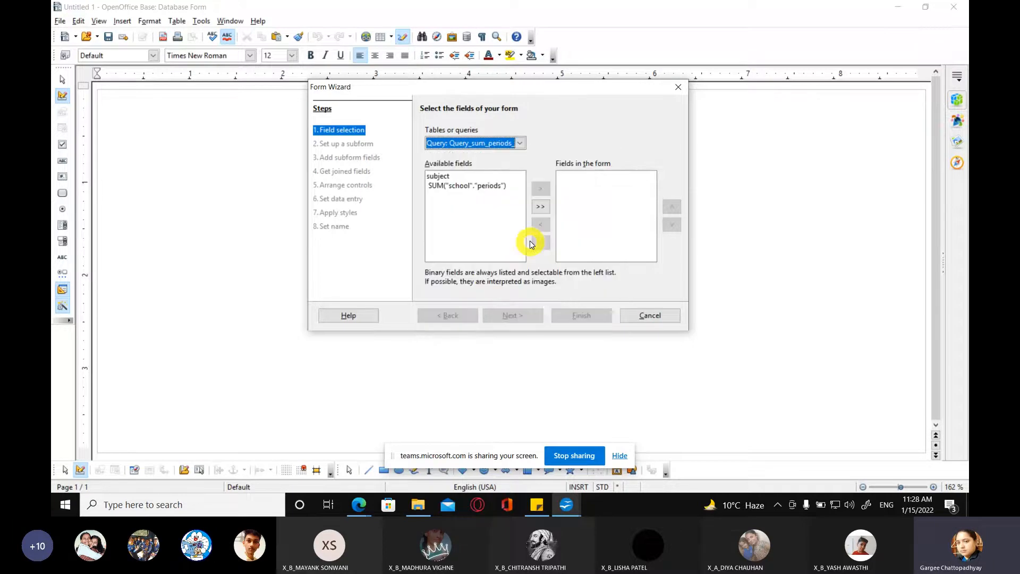
click(540, 207)
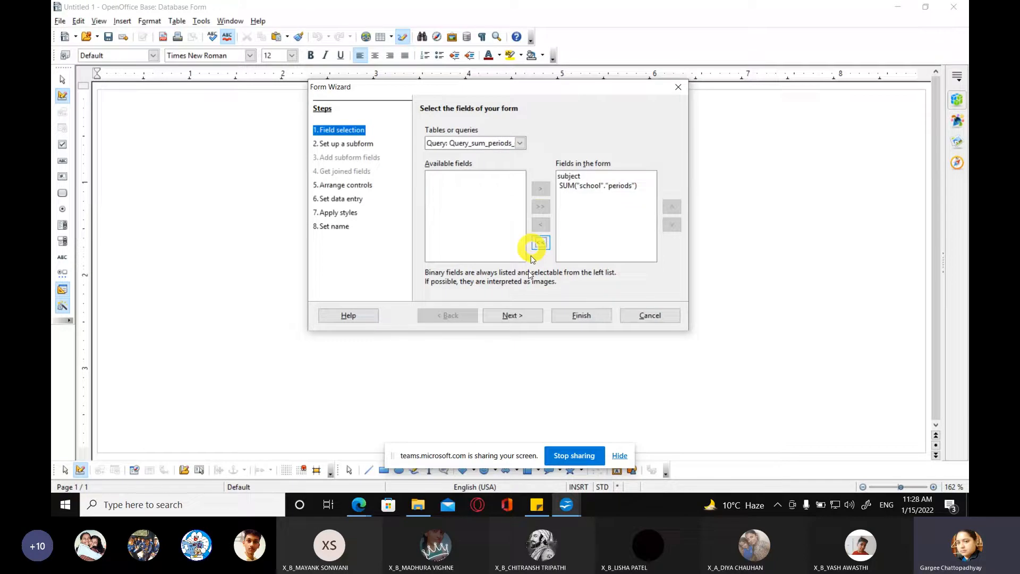
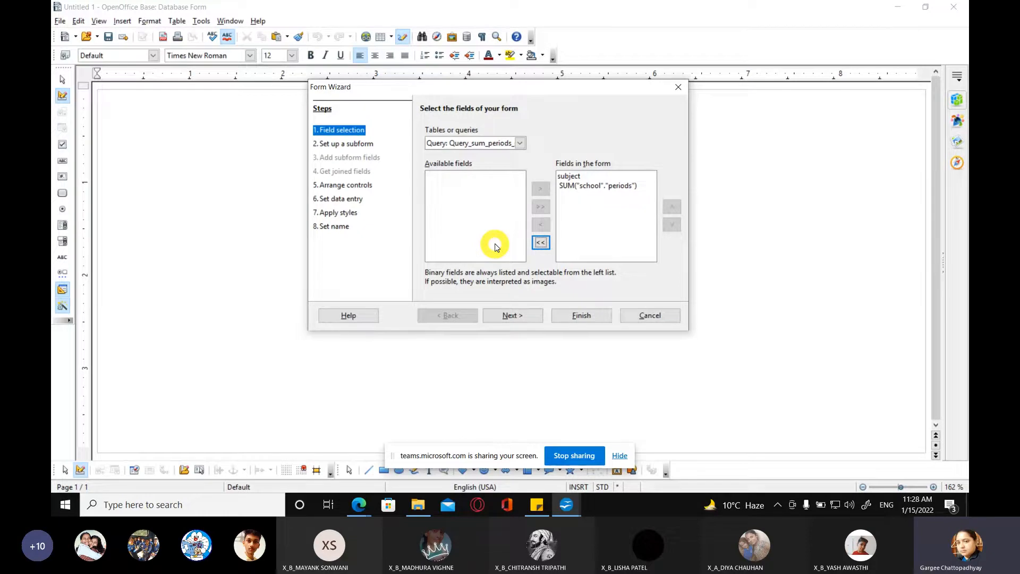
Step: Continue the form without a subform and arrange the main form as In Blocks - Labels Above
click(572, 190)
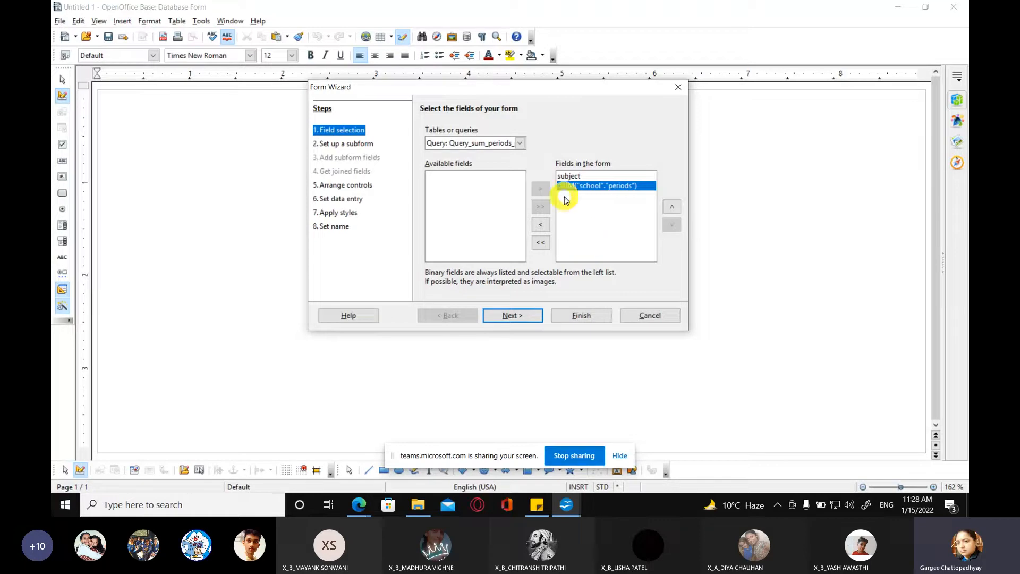
click(510, 316)
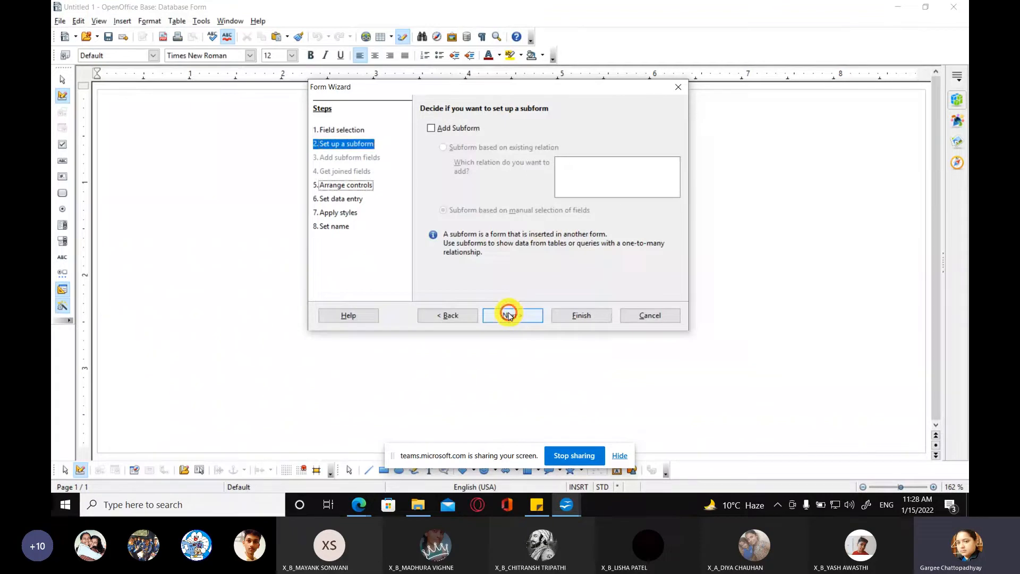
click(509, 315)
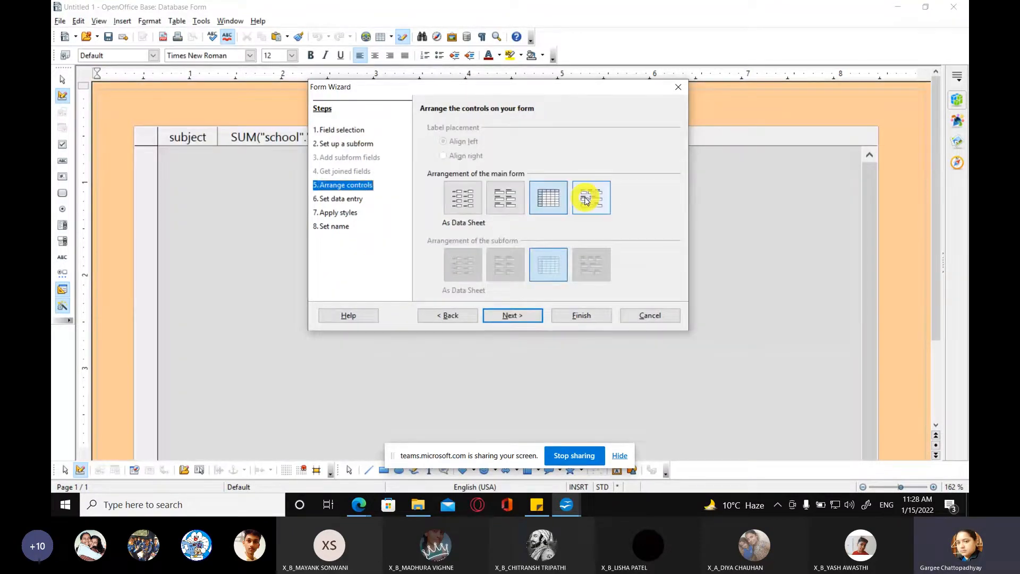
click(586, 200)
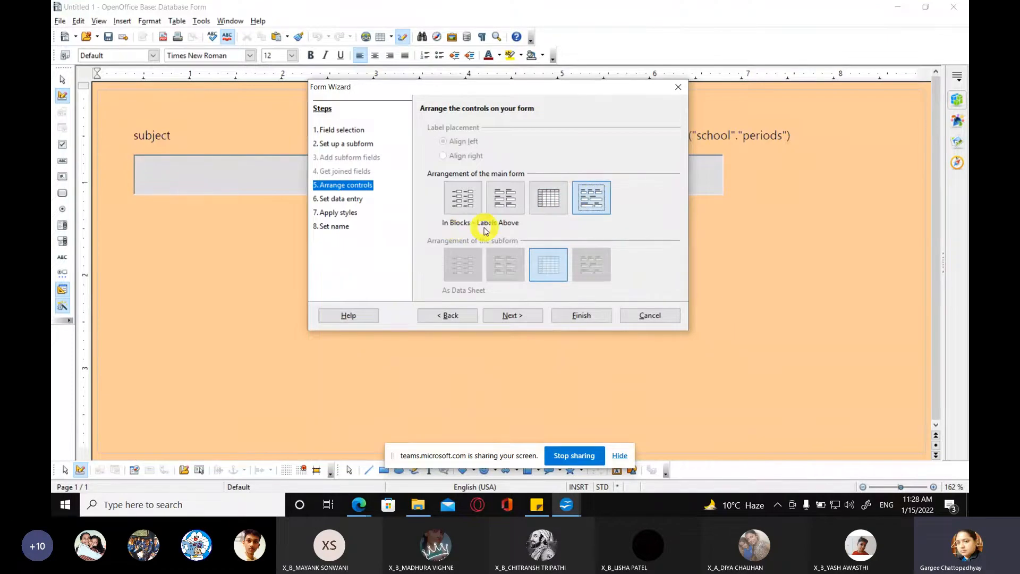
click(519, 317)
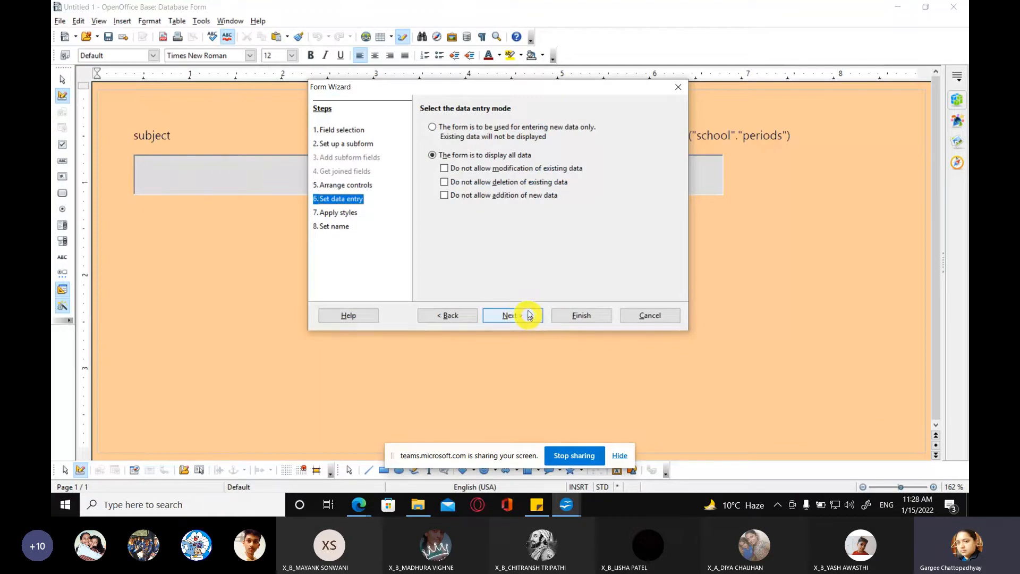
Step: Set the form to display all data while disallowing modification, deletion and addition of data
click(445, 169)
click(444, 183)
click(444, 196)
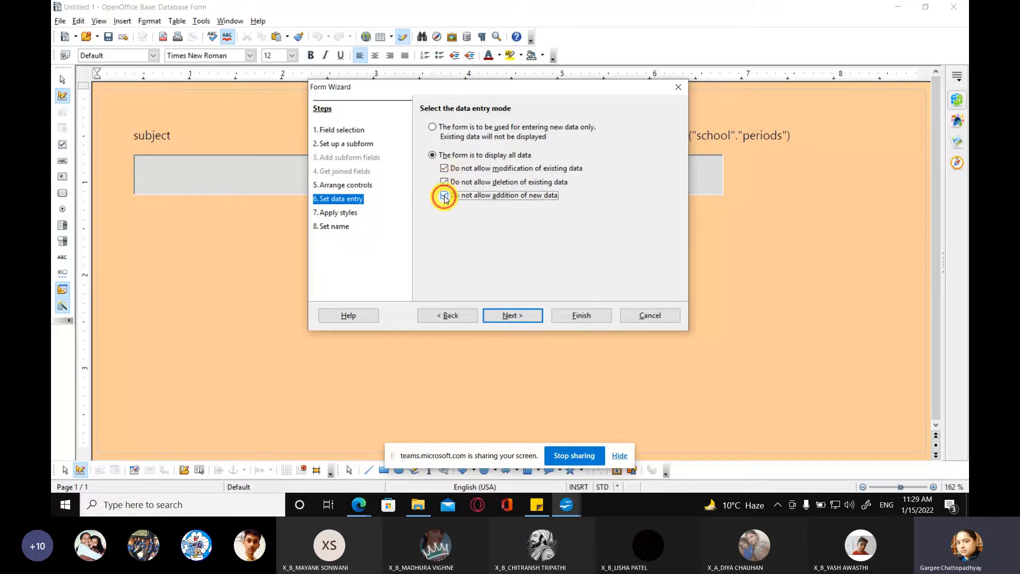
click(502, 317)
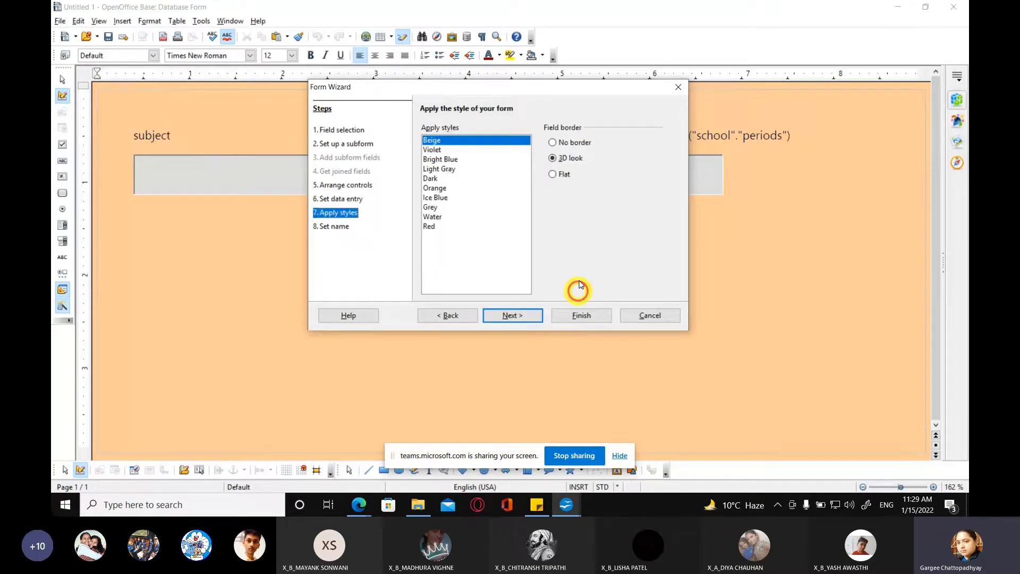
Step: Try several form styles and apply the Water style, keeping the 3D look field border
click(450, 169)
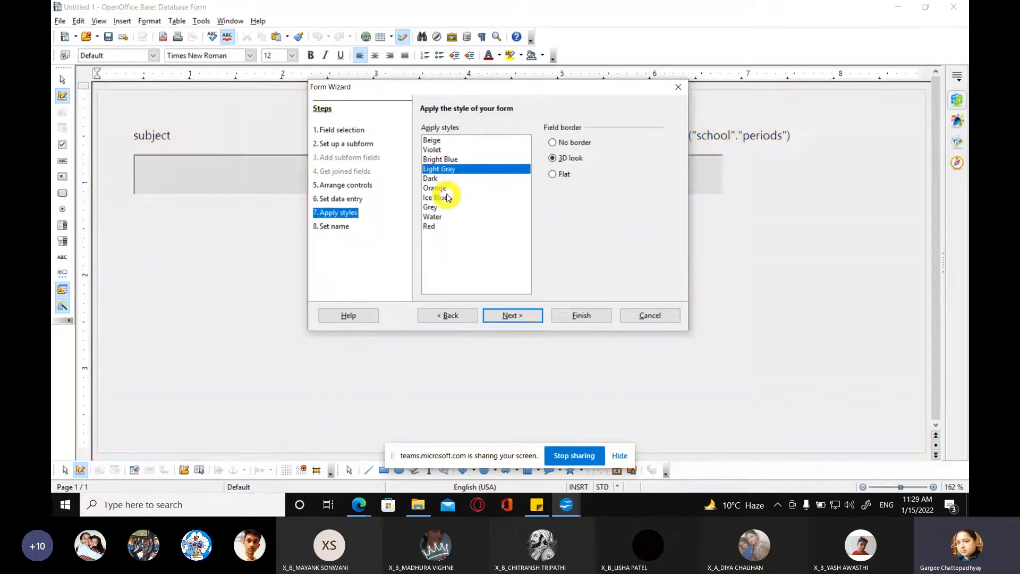
click(447, 188)
click(445, 207)
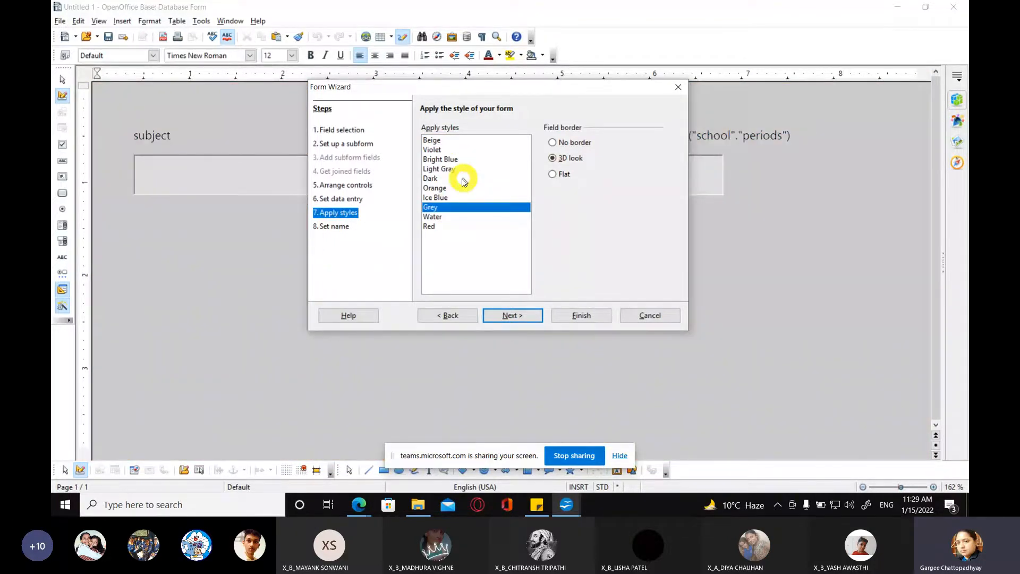
click(437, 216)
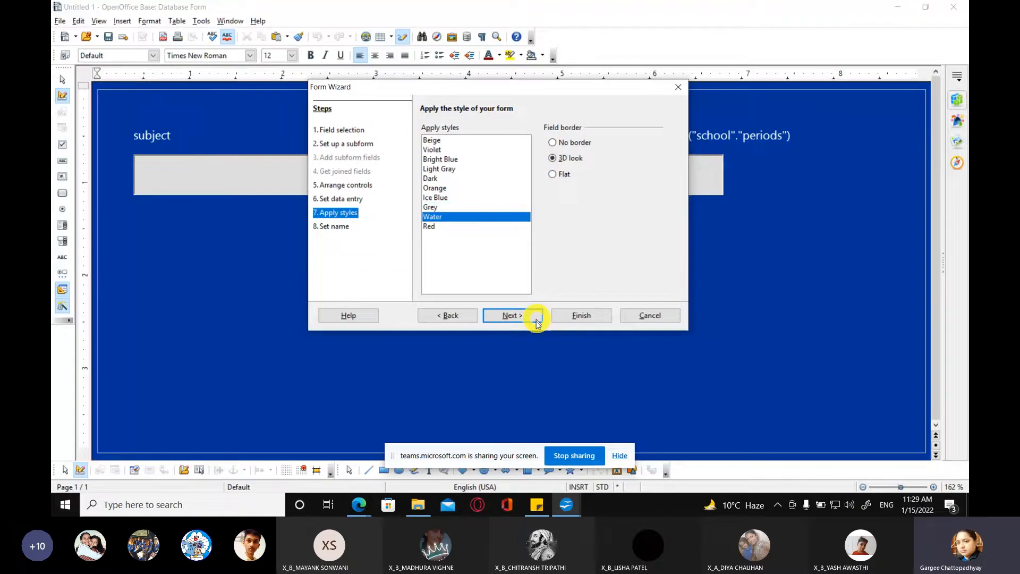
click(513, 315)
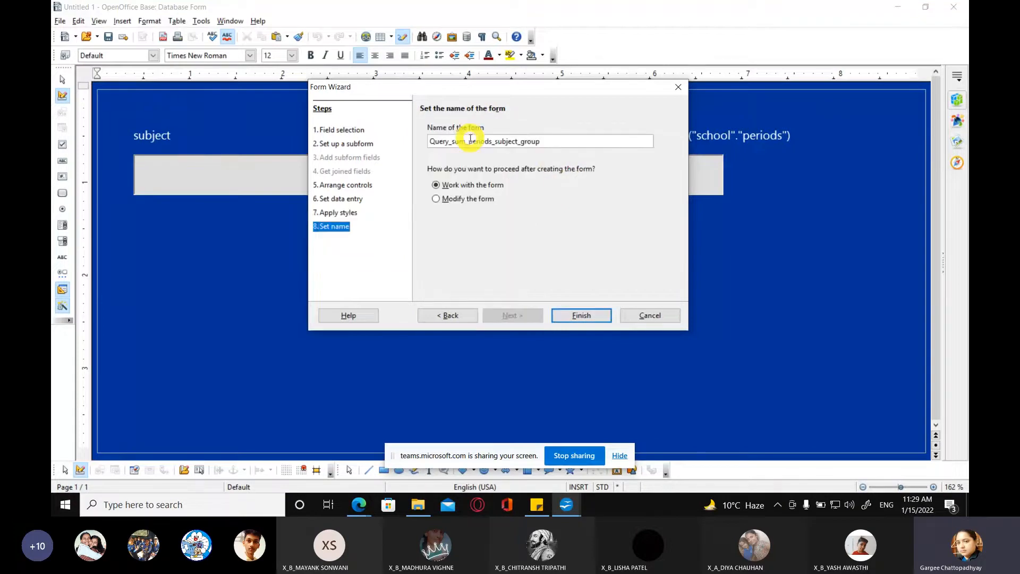
Step: Name the form Form_sum_periods_subject_group and finish the wizard, opening the form to work with it
click(450, 141)
key(shift+Home)
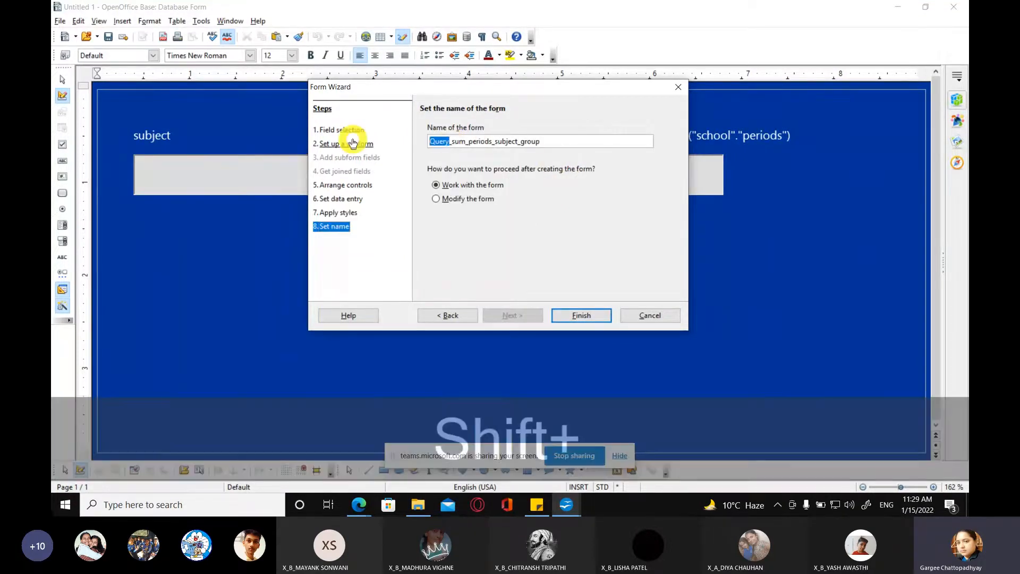
text(Form)
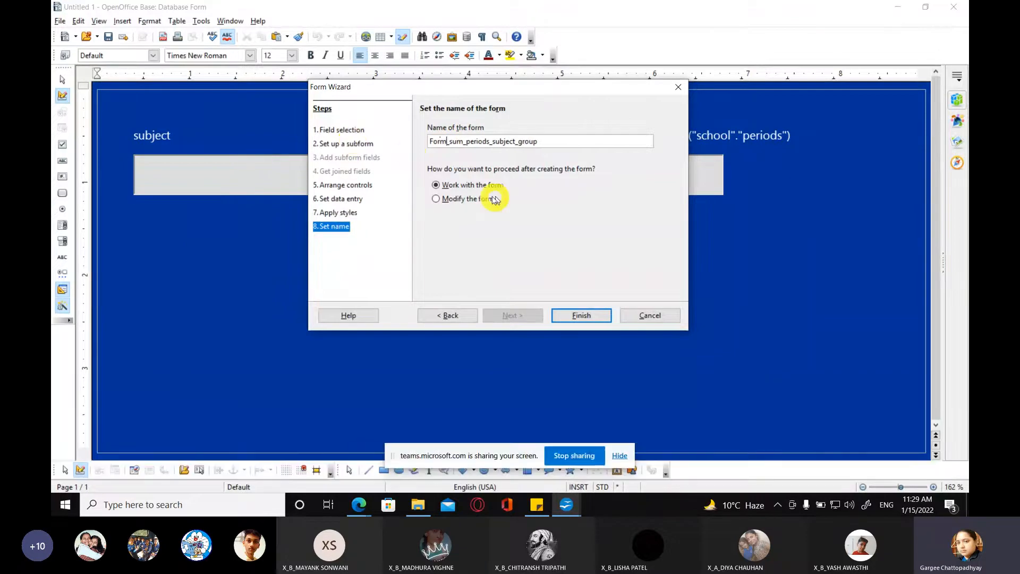
click(563, 315)
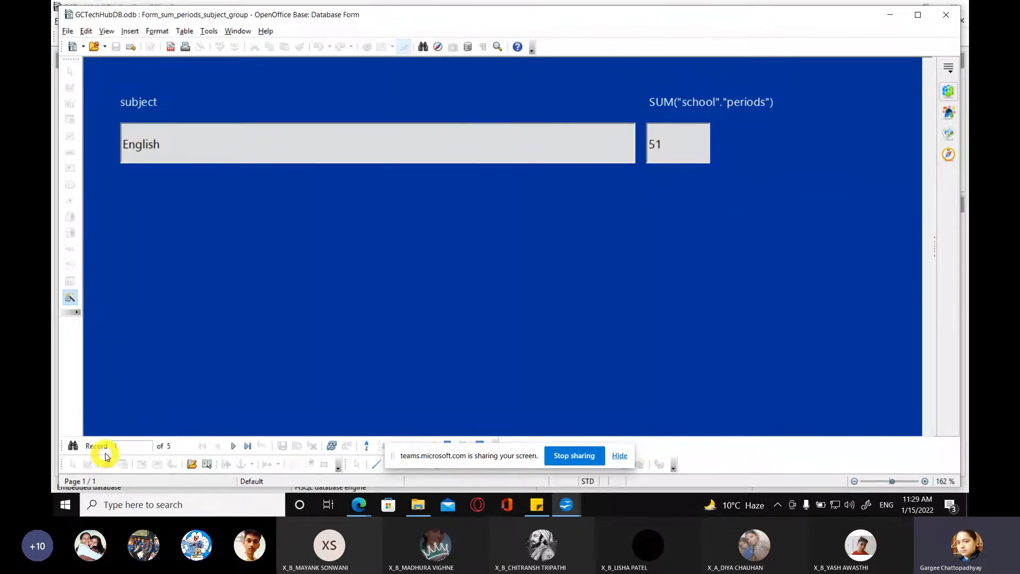
Step: Browse the new form's records forward to the last one and back to the first, and close the form
key(super+plus)
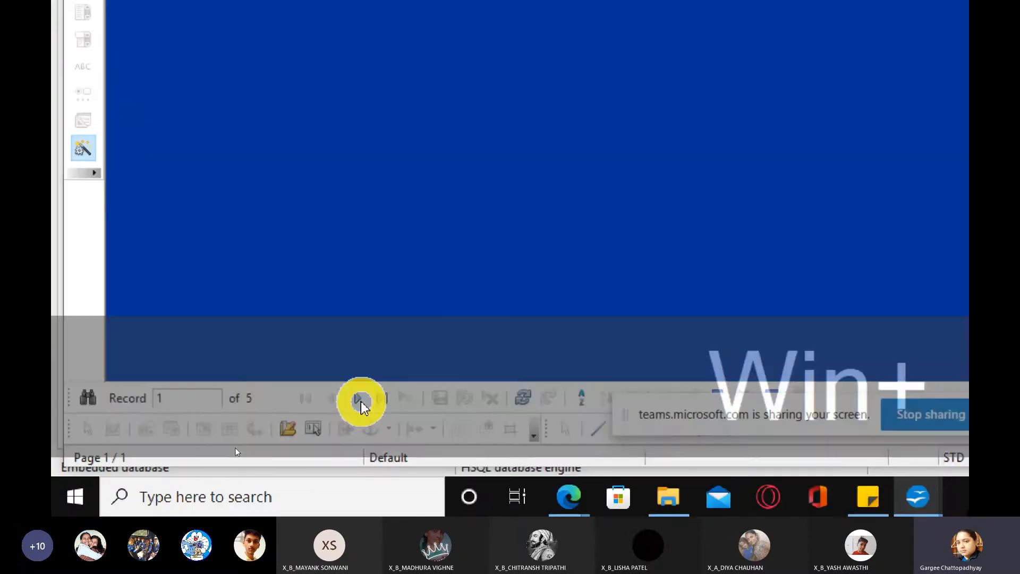
key(super+minus)
click(235, 447)
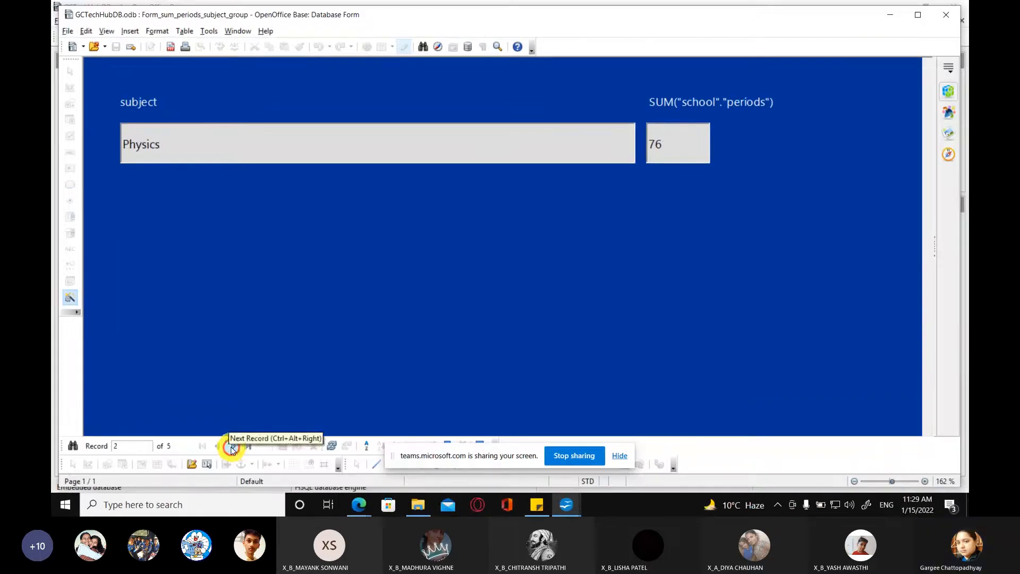
click(233, 447)
click(233, 448)
click(233, 448)
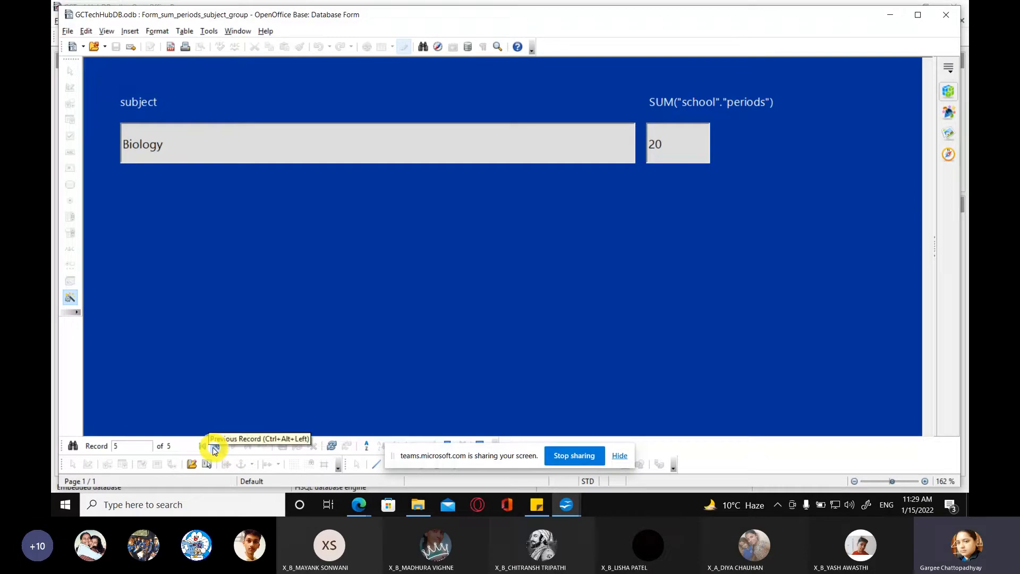
click(216, 450)
click(214, 449)
click(214, 450)
click(214, 449)
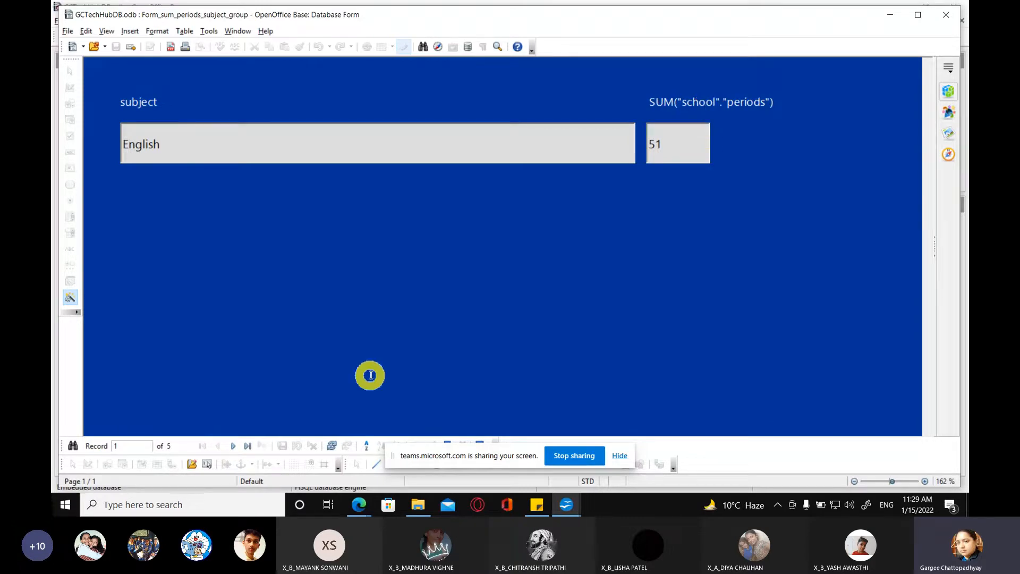
click(948, 17)
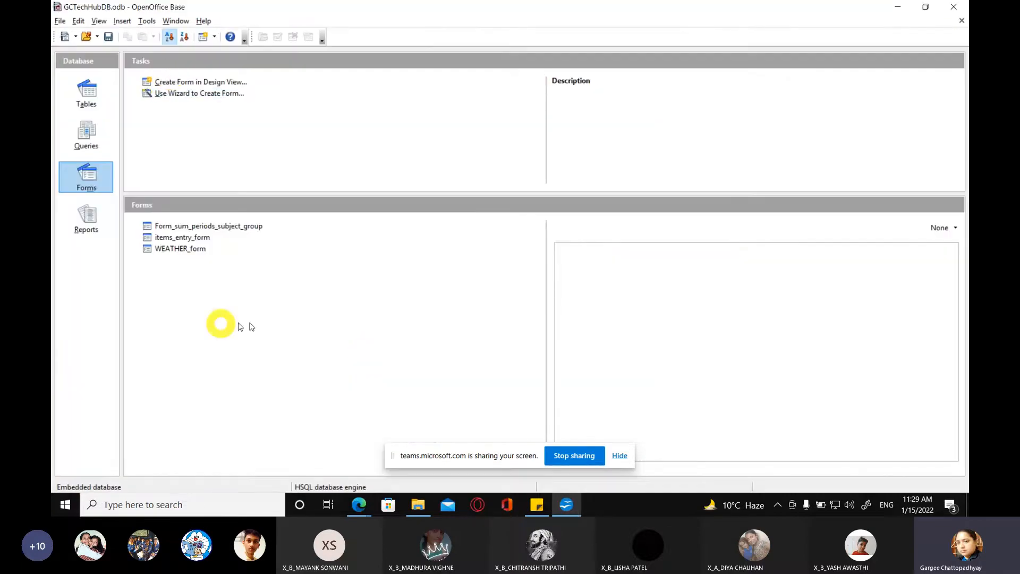
Step: Open Form_sum_periods_subject_group from the forms list for editing
click(174, 228)
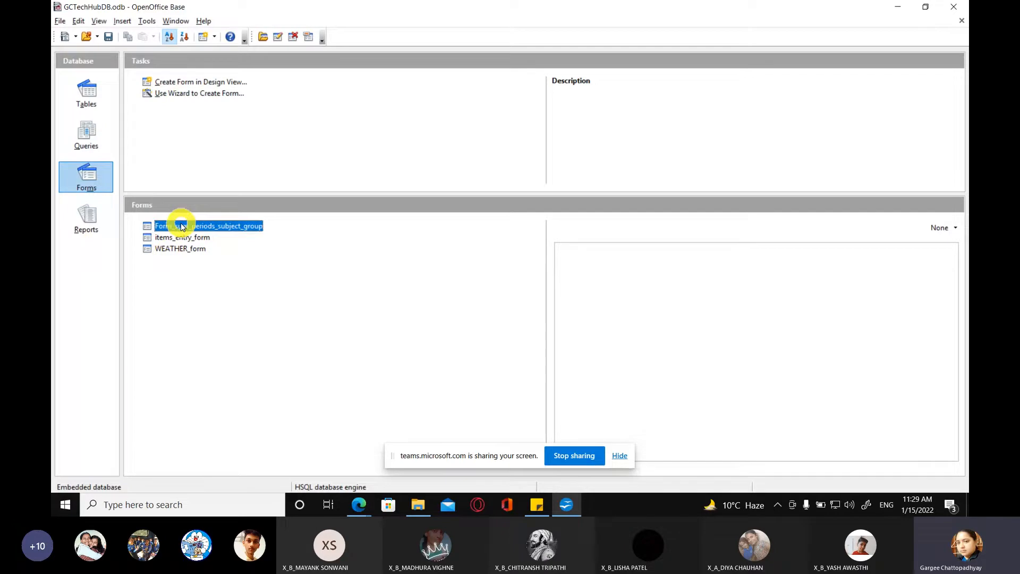
right_click(181, 227)
click(200, 269)
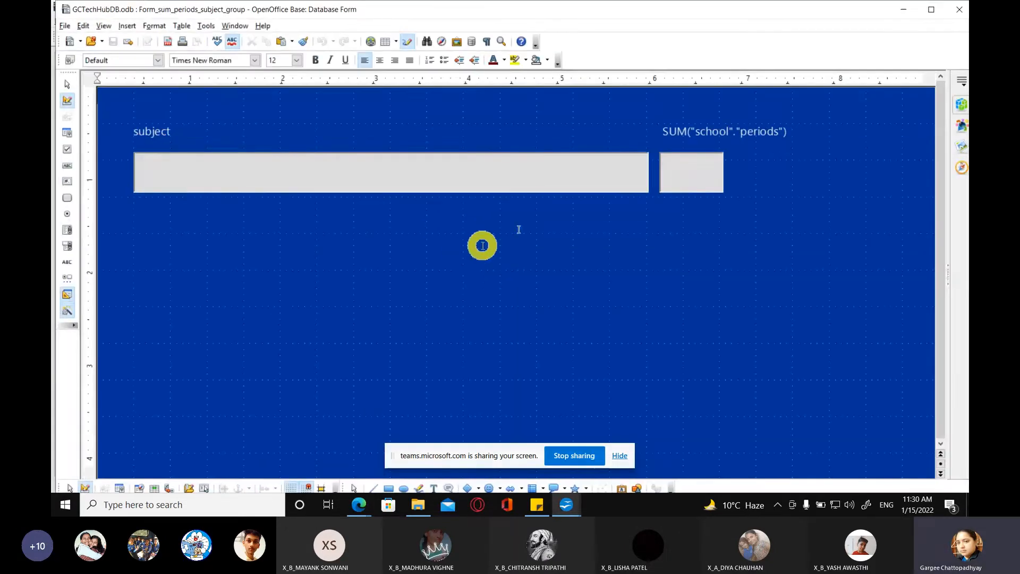
Step: Enter the group holding the subject label and its field, select only the label, and maximize the form window
click(154, 134)
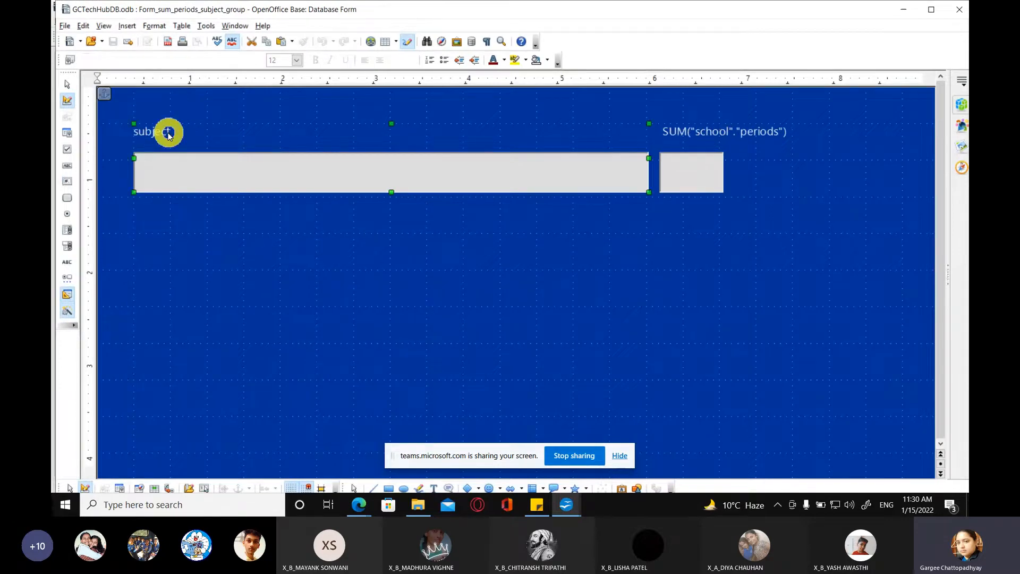
click(154, 136)
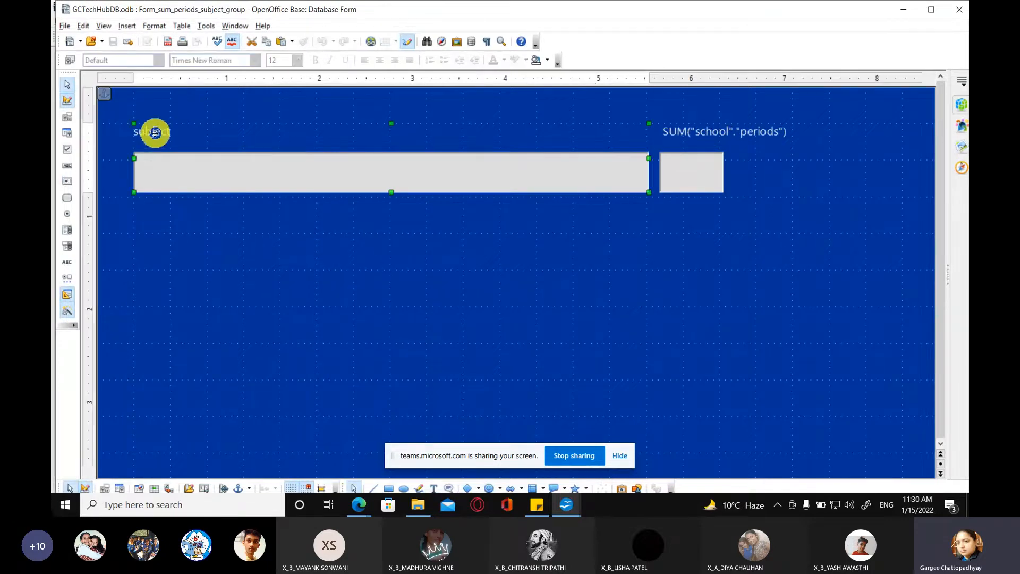
right_click(155, 133)
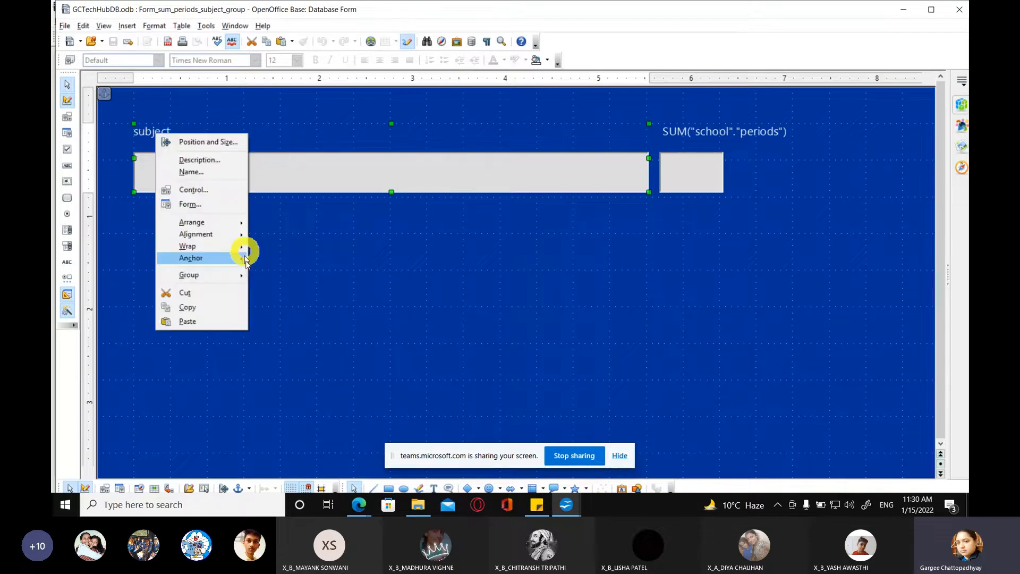
mouse_move(220, 277)
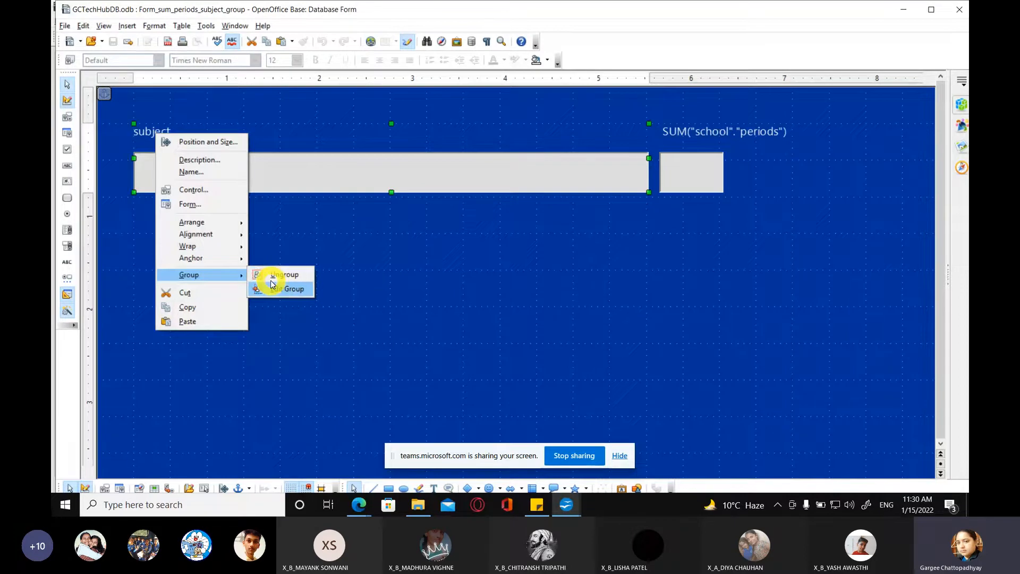
click(272, 289)
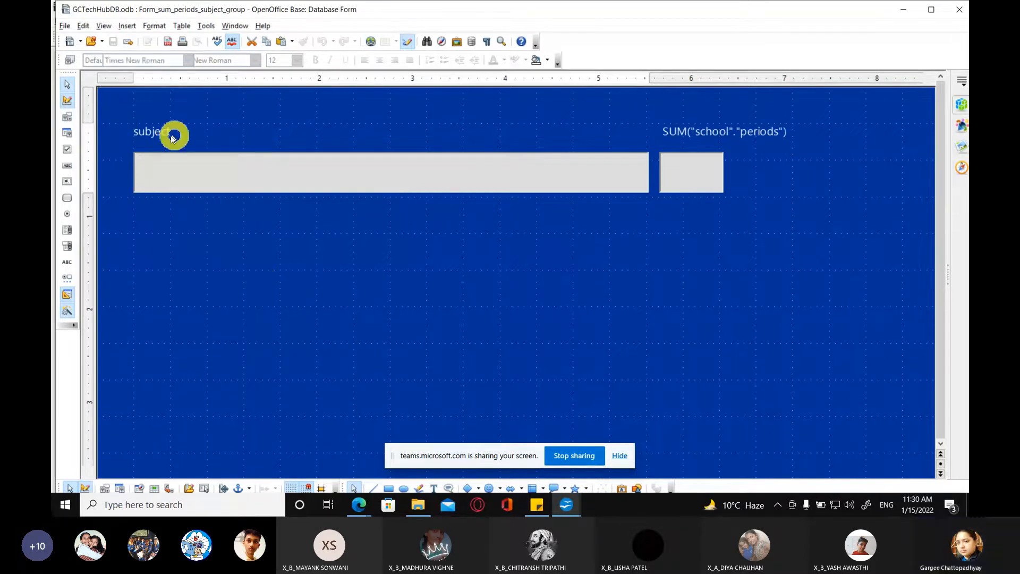
click(143, 131)
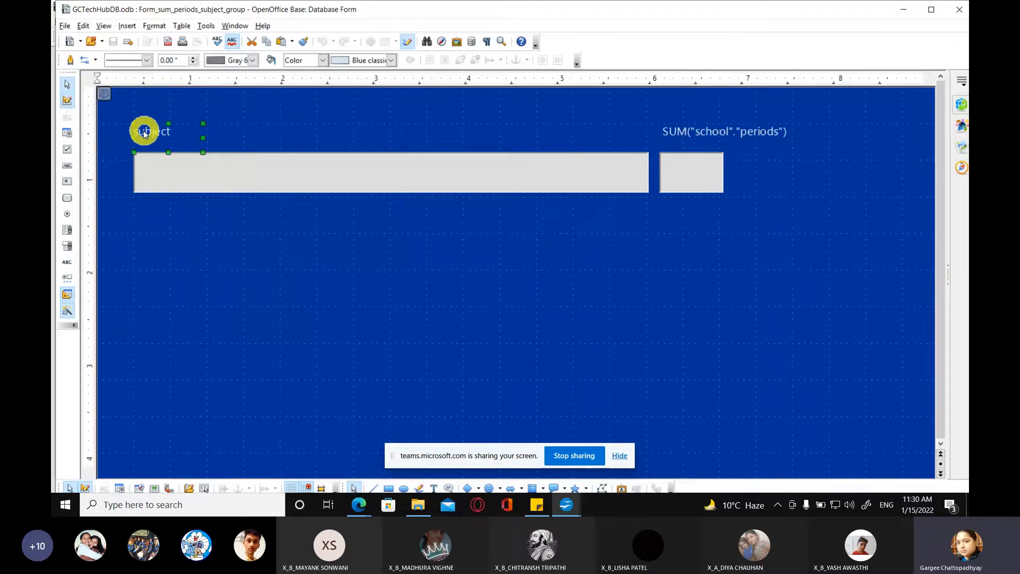
click(160, 130)
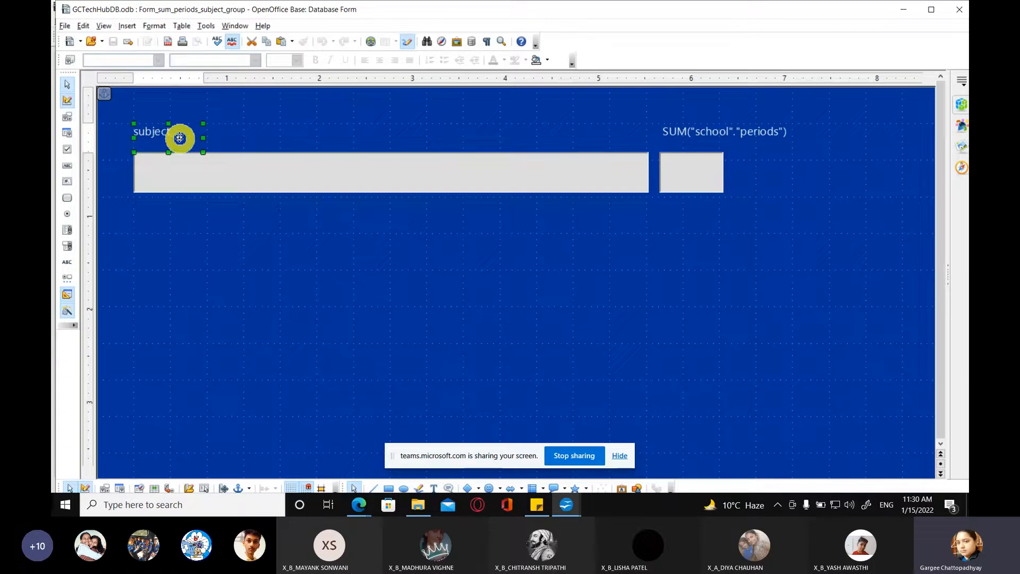
click(931, 11)
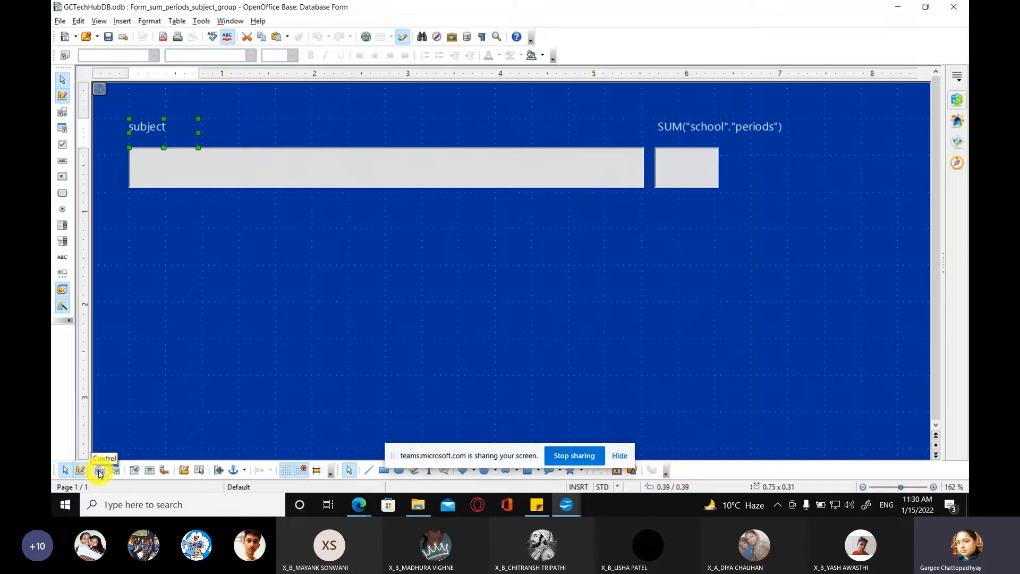
Step: Open the control properties of the subject label and change its label text to SUBJECT
key(super+plus)
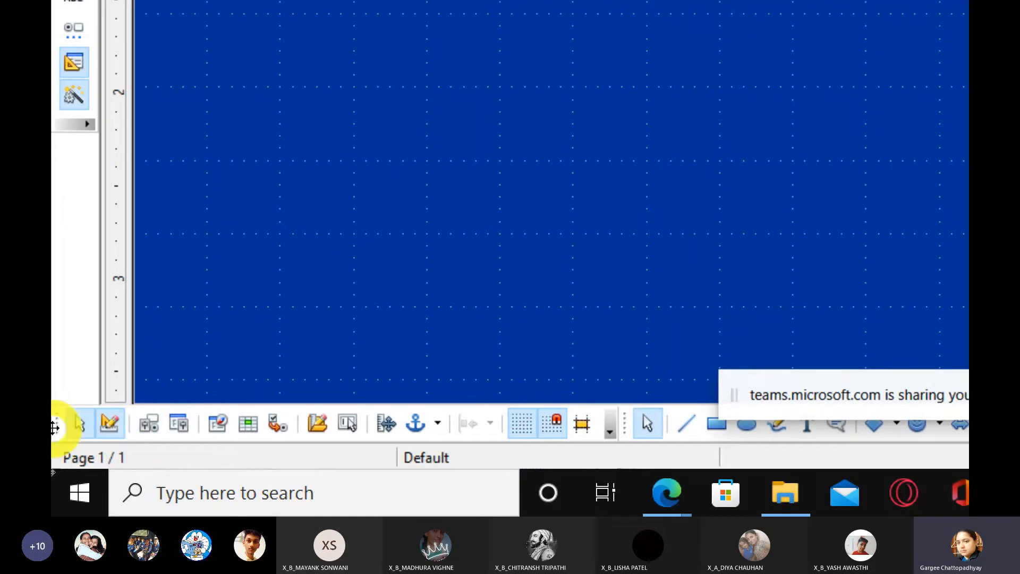
click(154, 427)
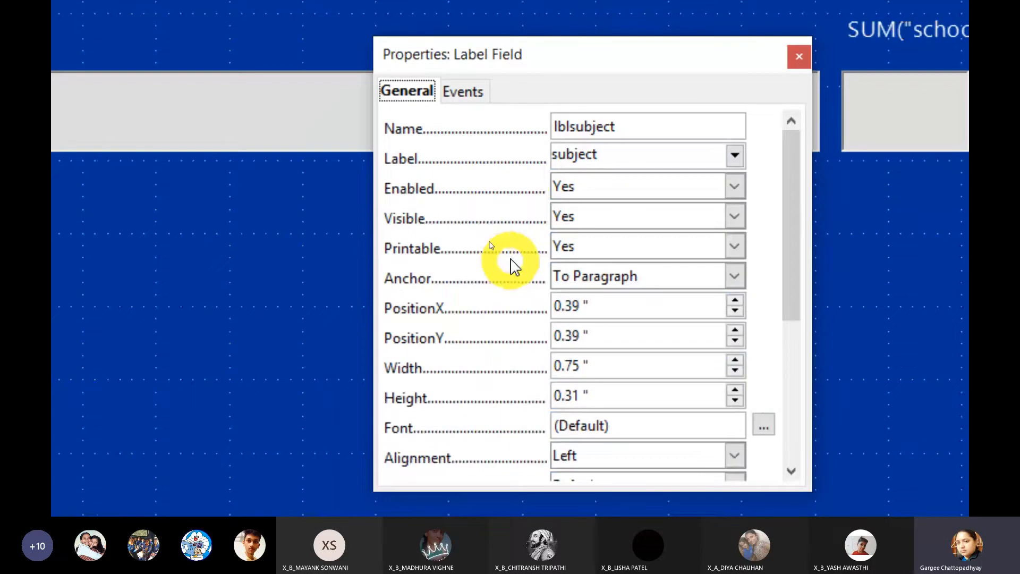
key(super+Escape)
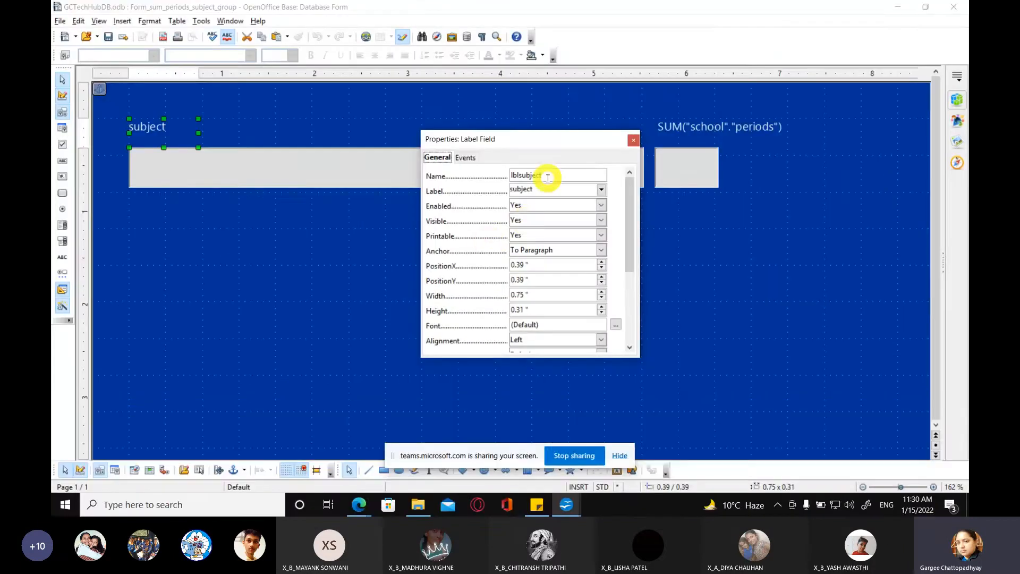
key(Tab)
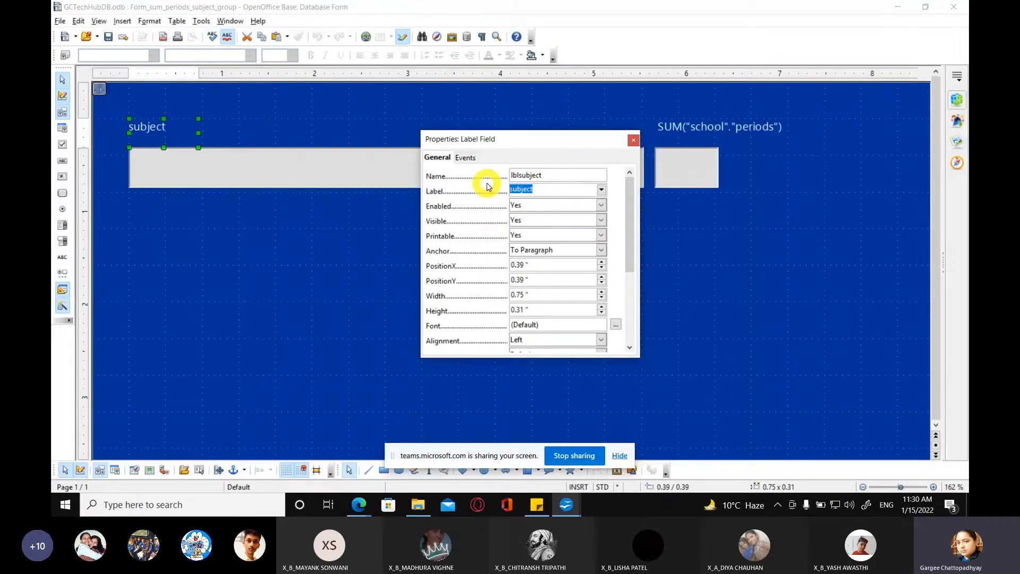
text(SUBJECT)
Step: Set the SUBJECT label's font to Segoe UI, Bold typeface, size 14
click(615, 325)
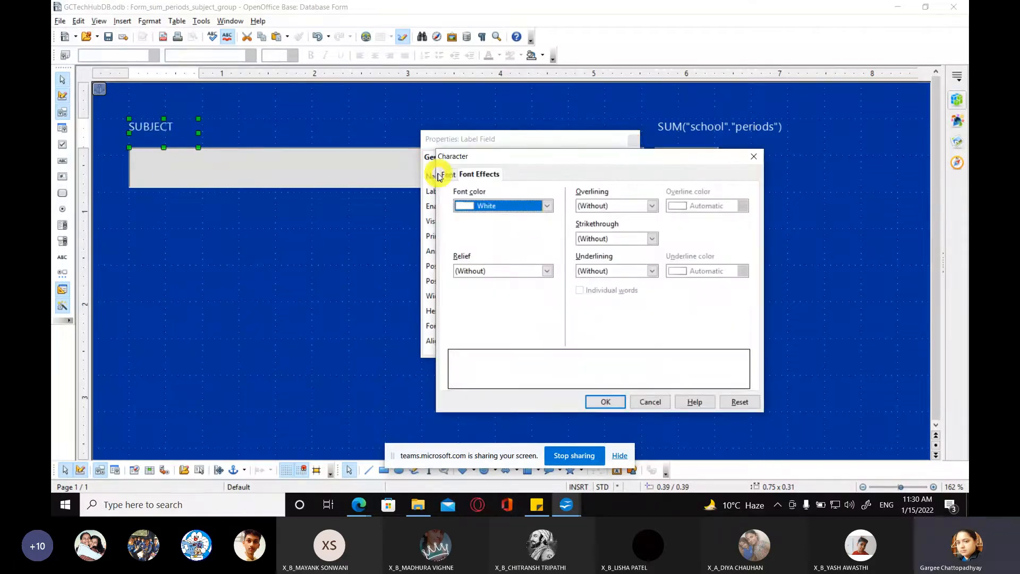
click(447, 174)
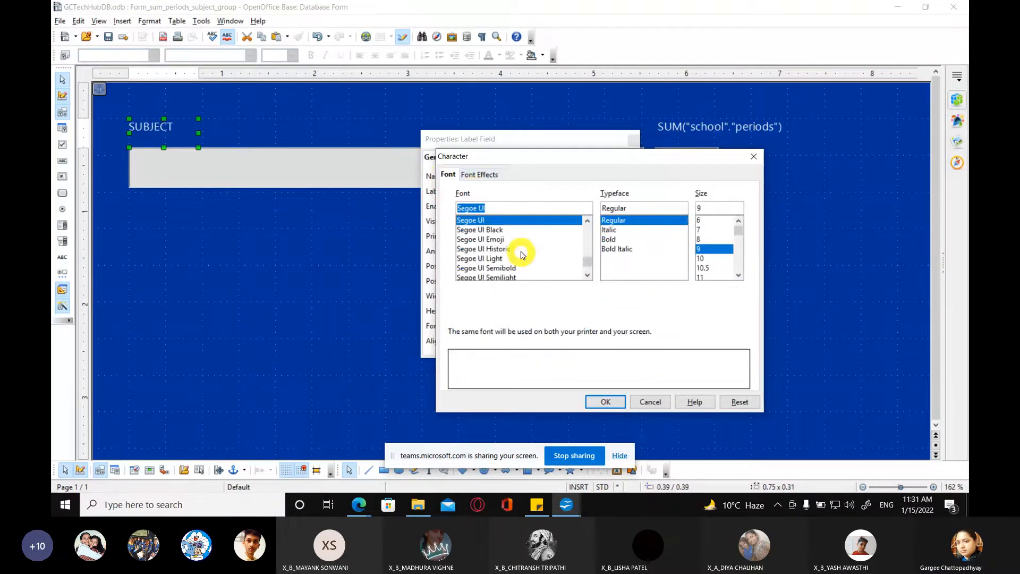
scroll(521, 254, up, 1)
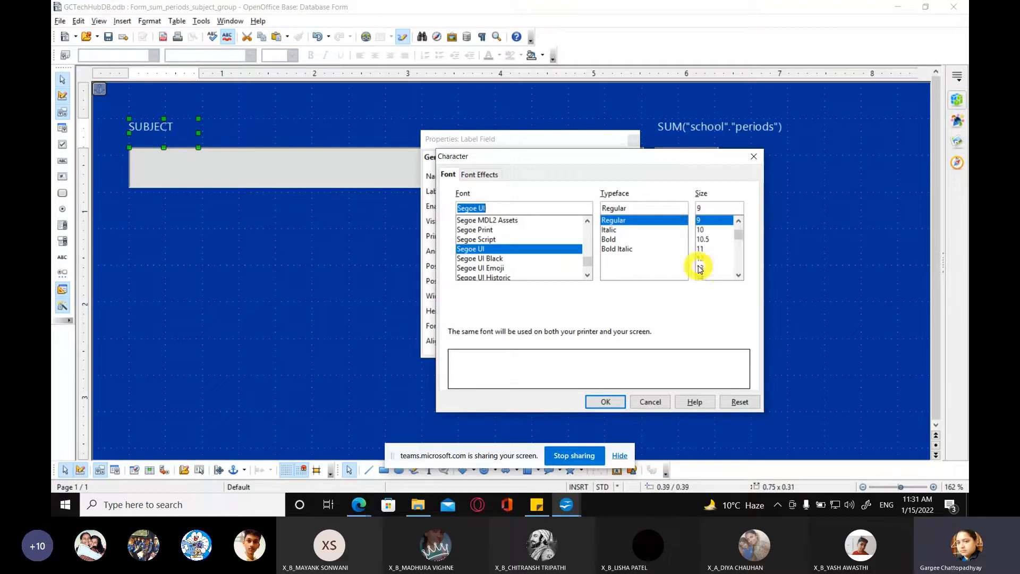
scroll(701, 265, down, 1)
click(708, 276)
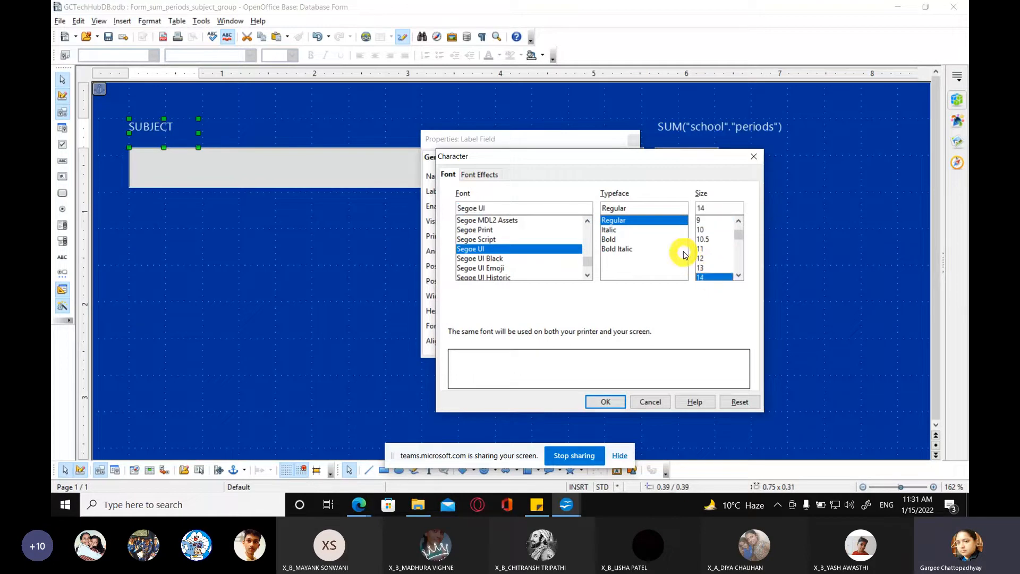
Step: Color the SUBJECT label's text Yellow 1, apply the font settings, and widen the label to about 1.11 inches
click(488, 175)
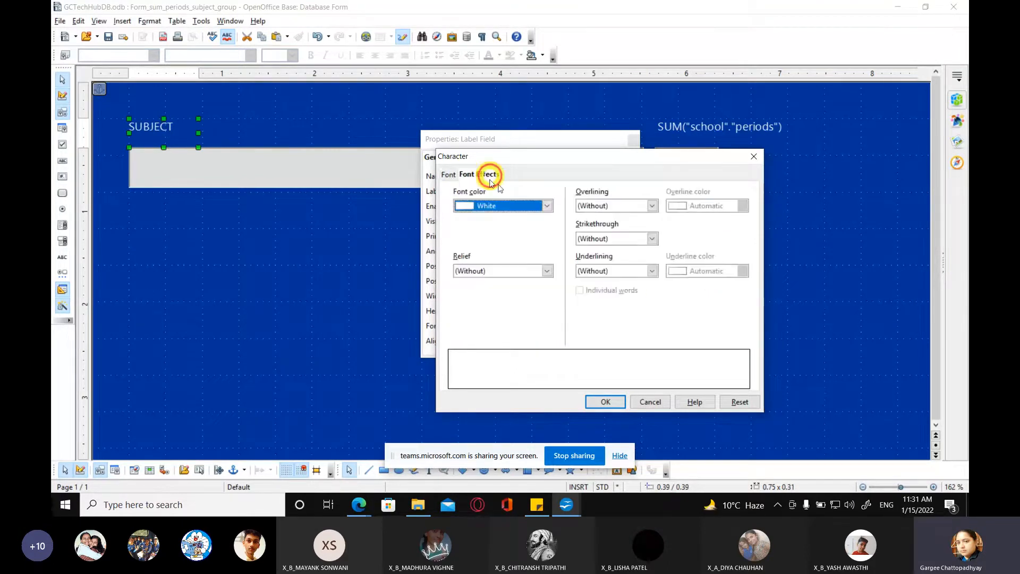
click(547, 206)
scroll(523, 244, down, 7)
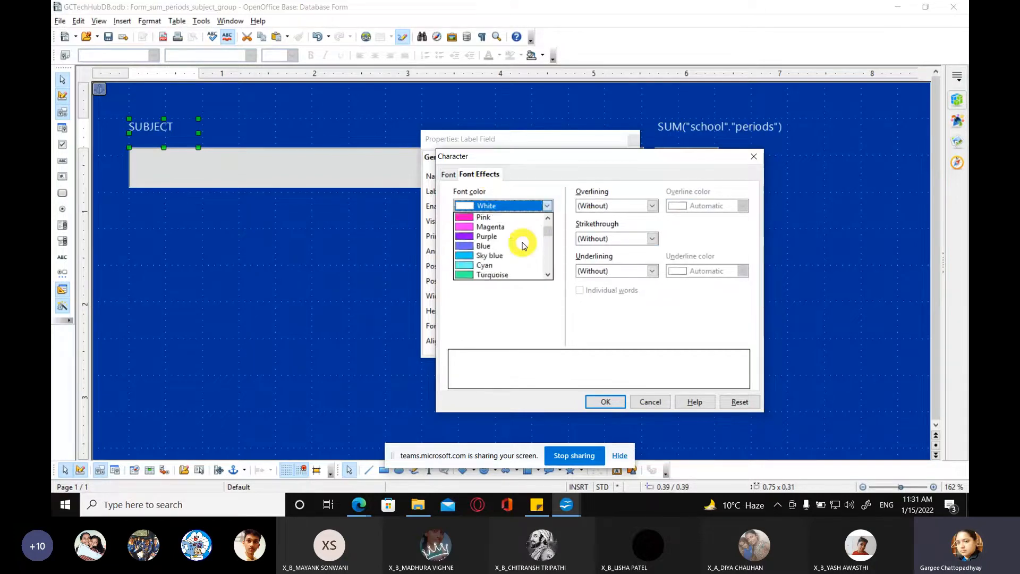
click(506, 248)
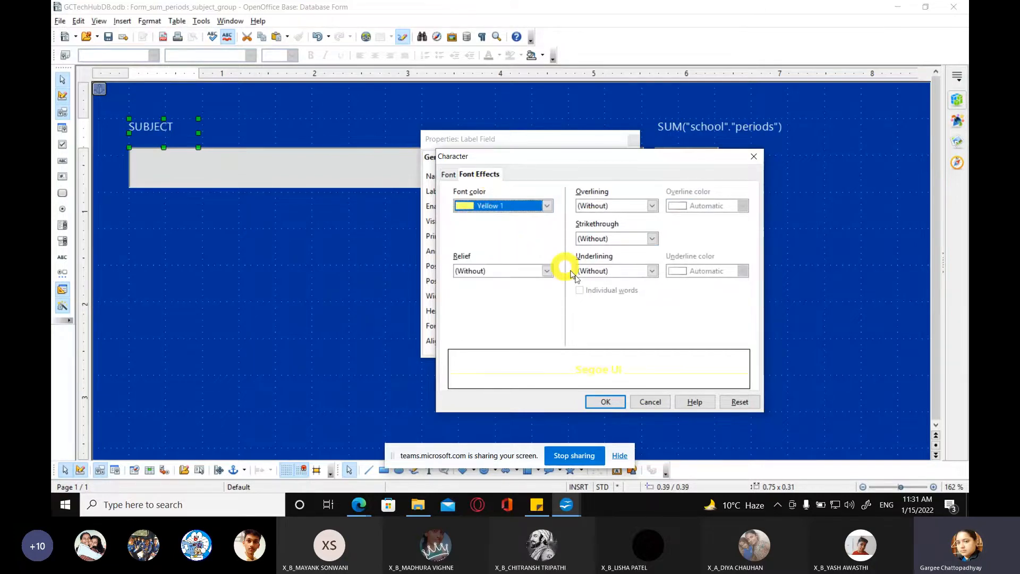
click(606, 401)
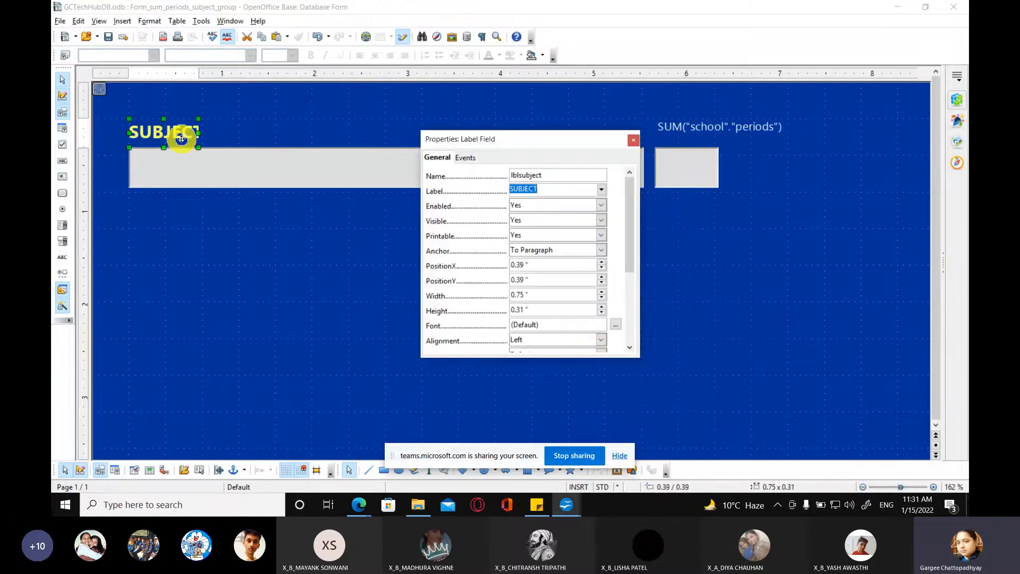
drag(202, 136, 233, 136)
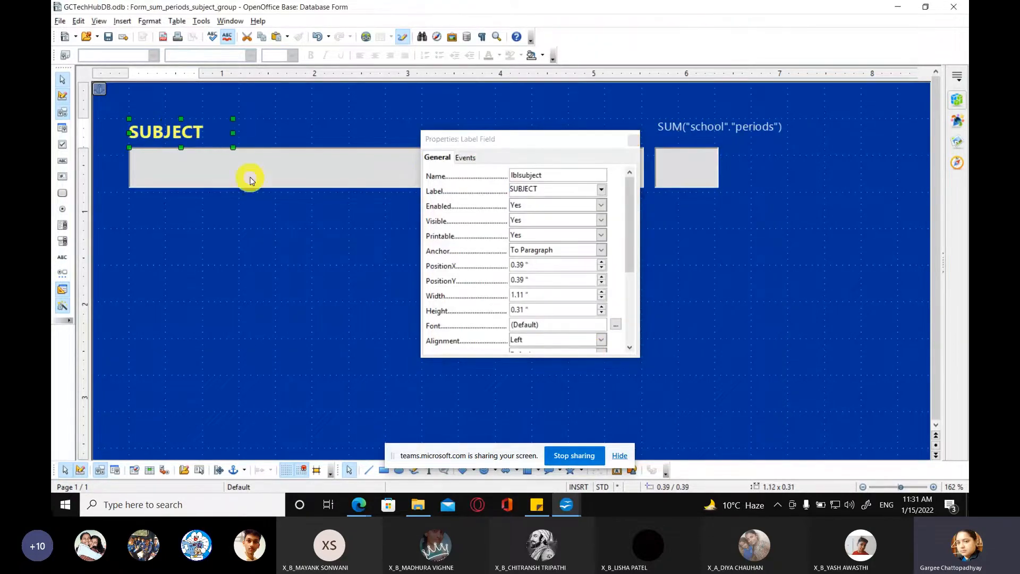
click(633, 141)
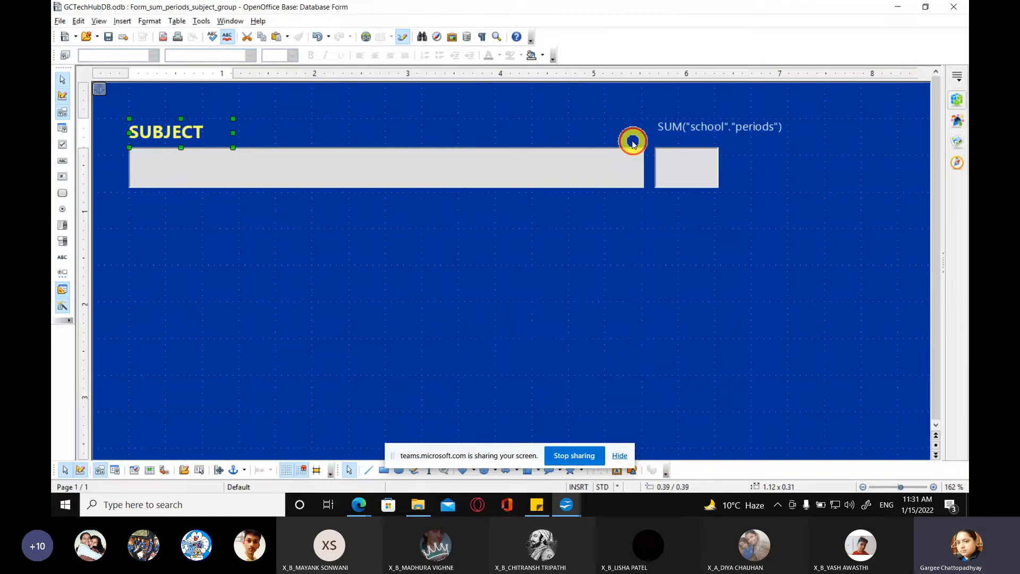
Step: Isolate the SUM("school"."periods") label from its grouped field and open the label's control properties
click(683, 128)
right_click(685, 130)
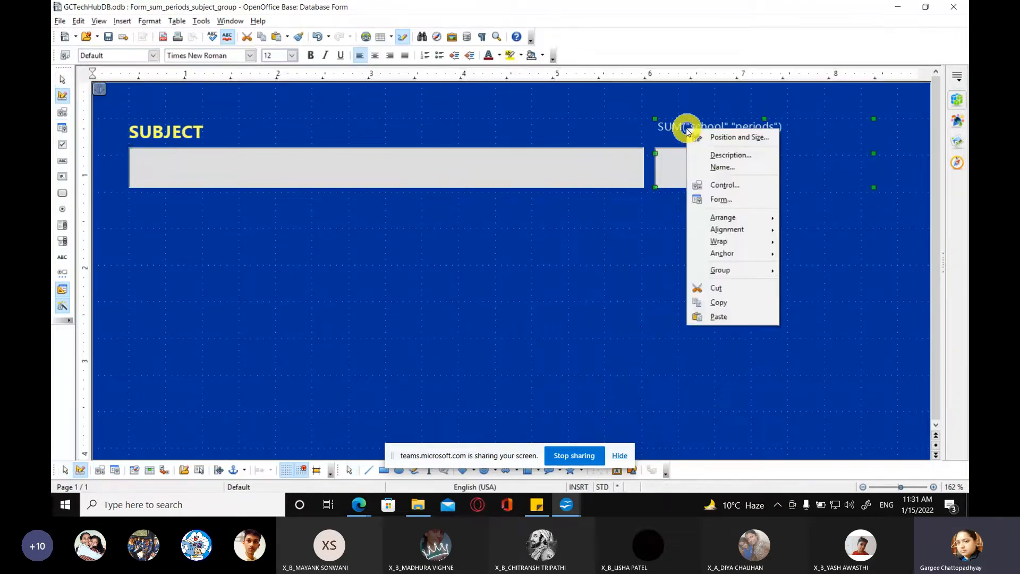
mouse_move(722, 270)
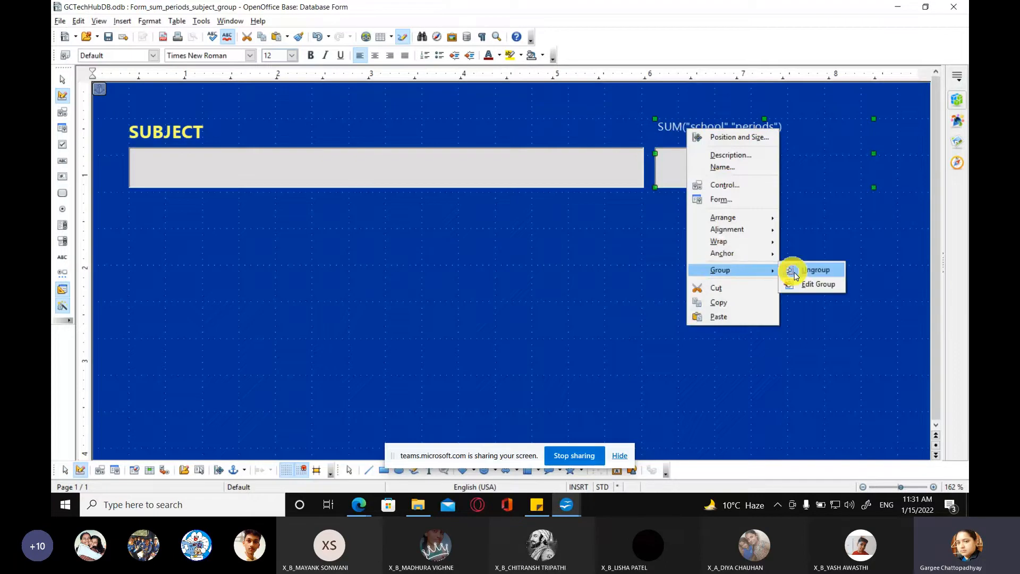
click(796, 275)
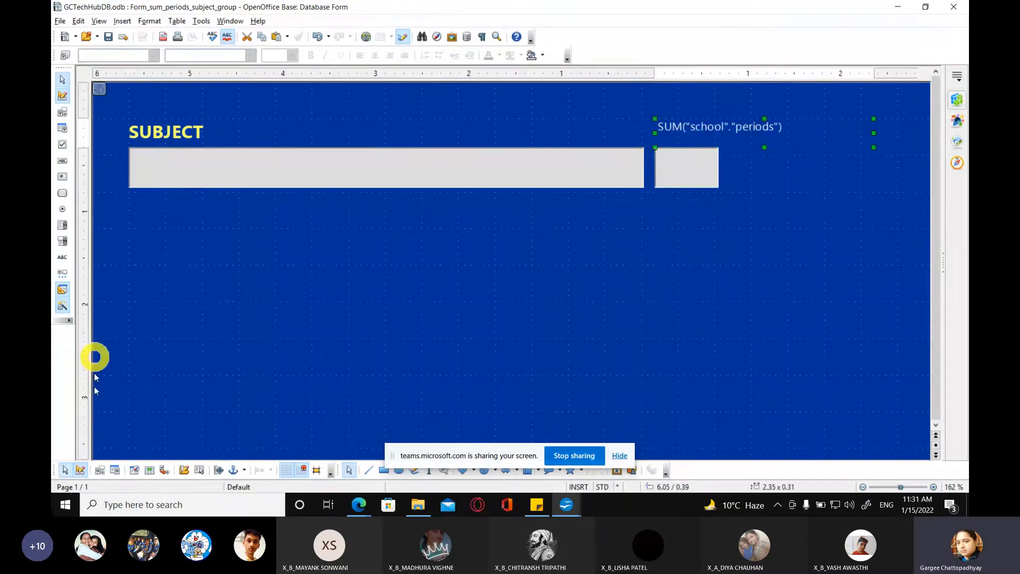
click(227, 463)
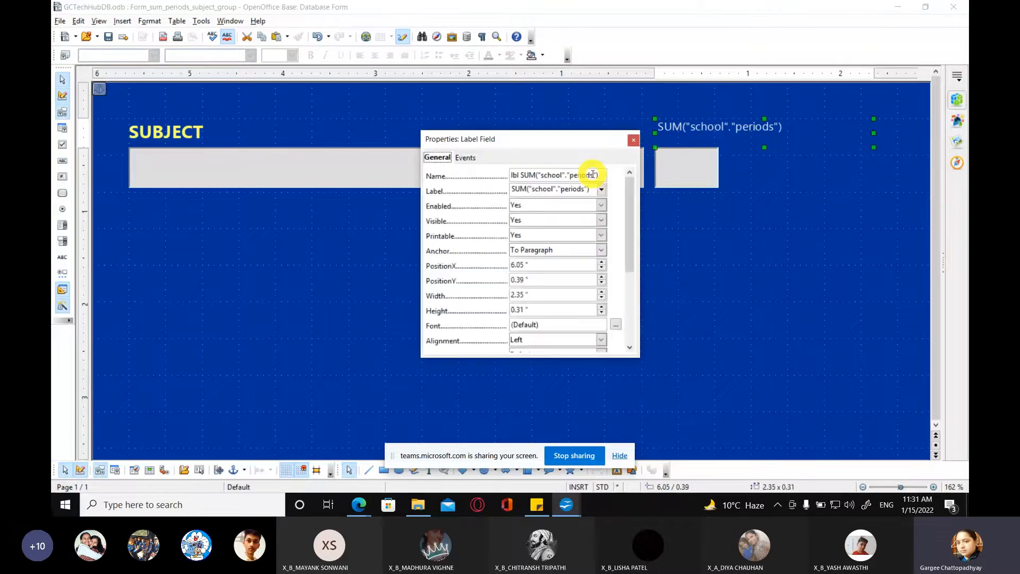
Step: Change the label text of the SUM("school"."periods") label to TOTAL-PERIODS
key(Tab)
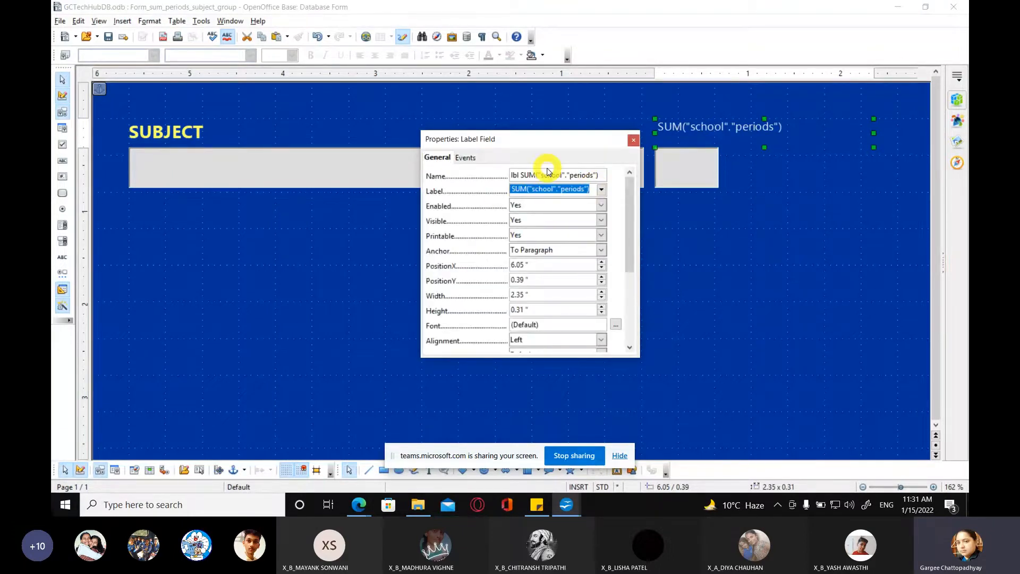
click(603, 175)
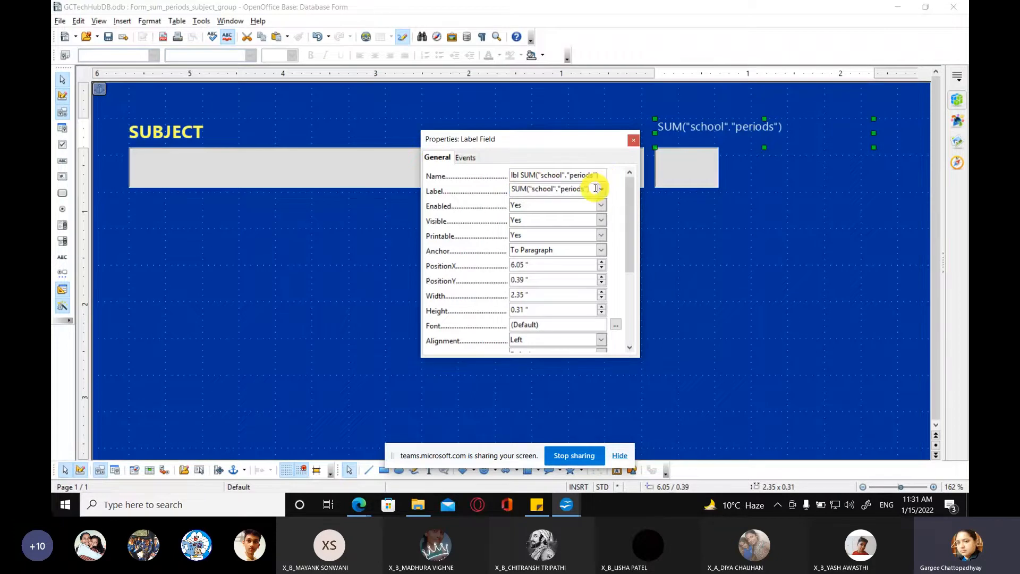
key(Tab)
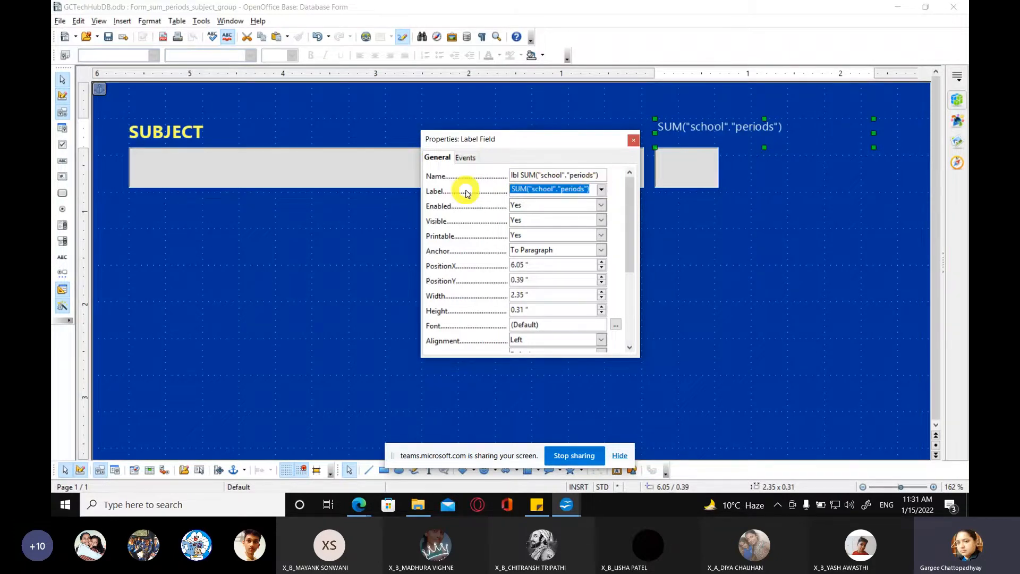
text(tOT)
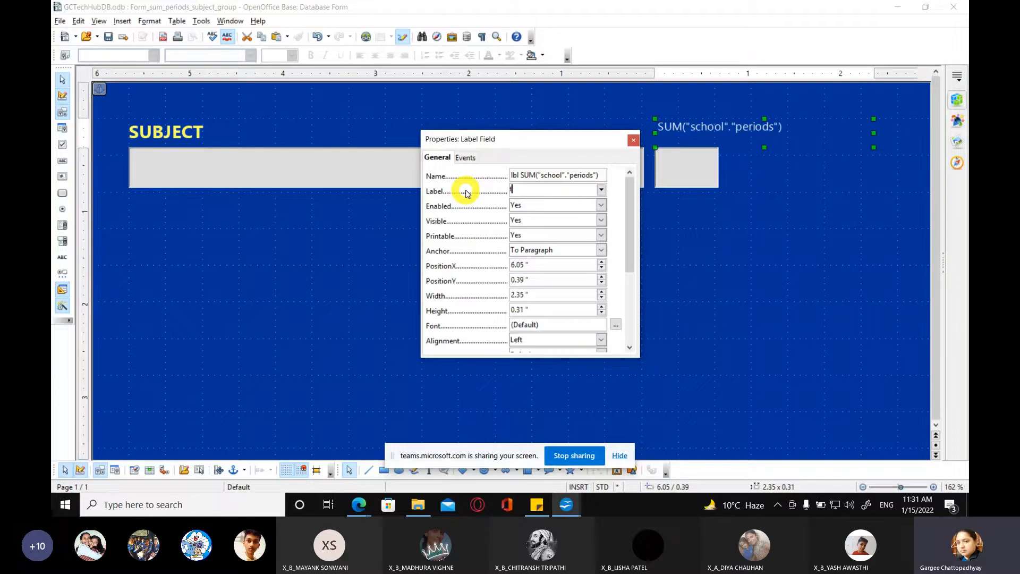
key(BackSpace)
key(BackSpace)
key(BackSpace)
text(TOTAL-PERIODS)
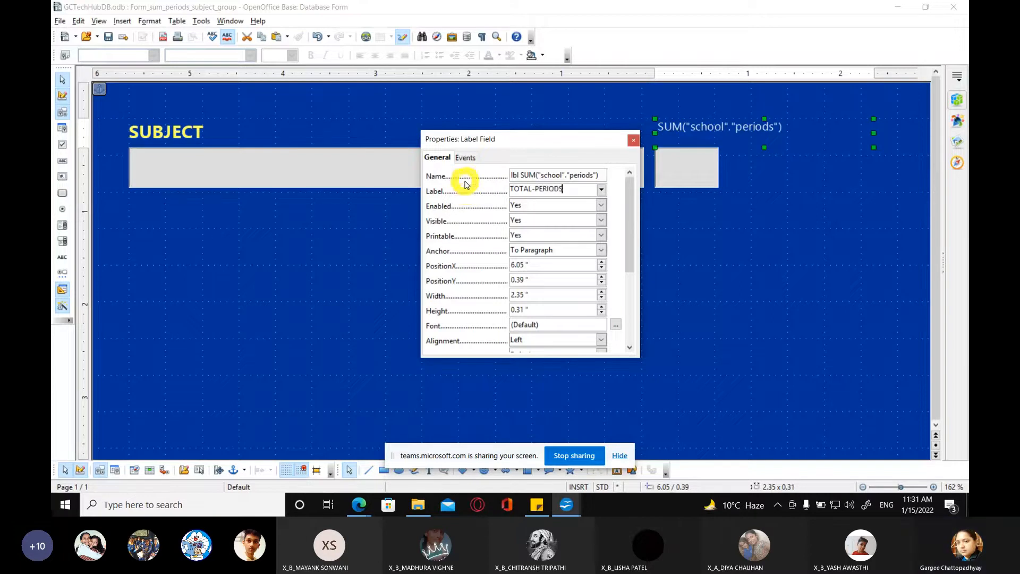
Step: Set the TOTAL-PERIODS label's font to Segoe UI, Bold typeface, size 14
scroll(526, 273, down, 1)
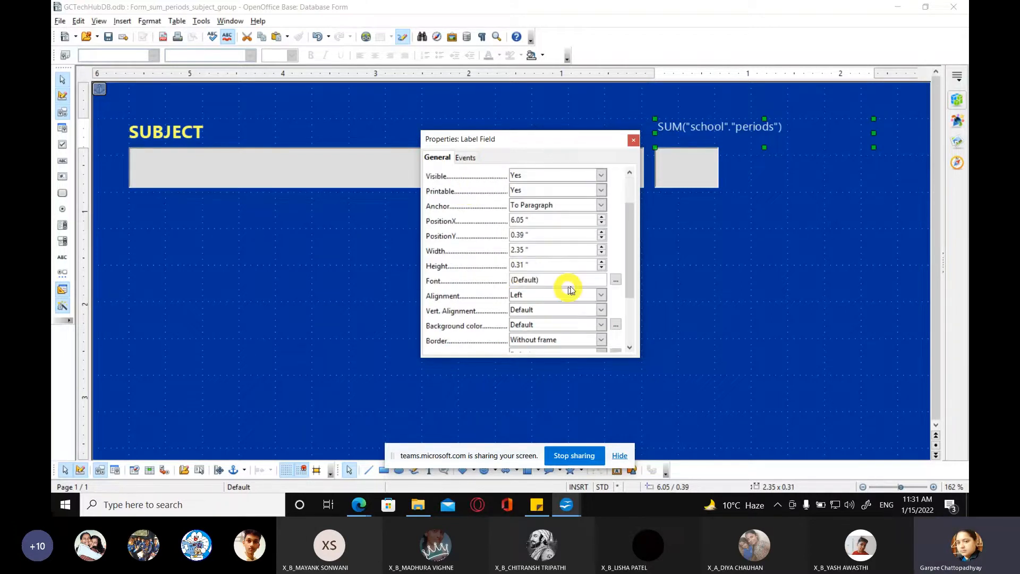
click(615, 280)
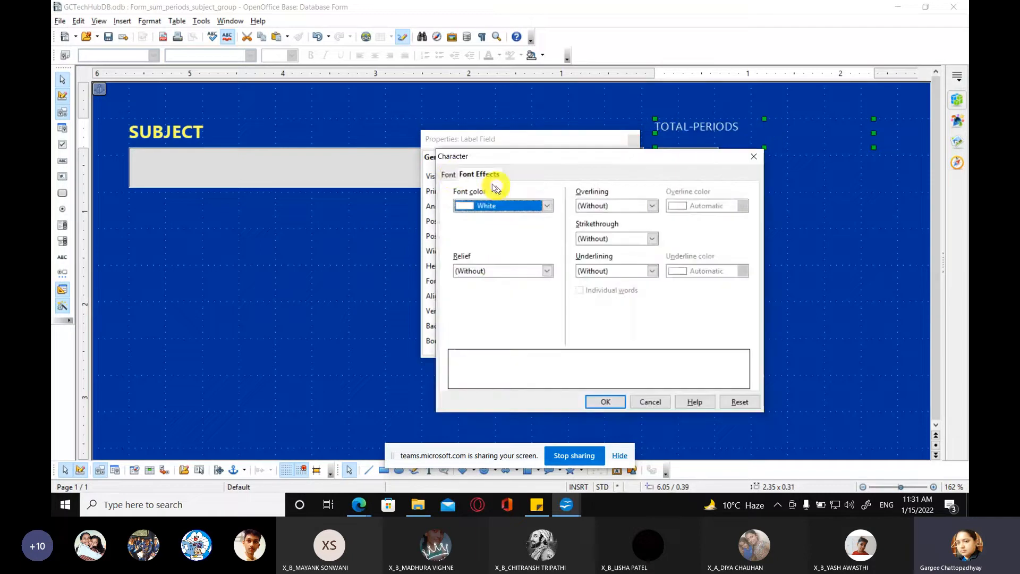
click(449, 174)
click(612, 231)
click(615, 239)
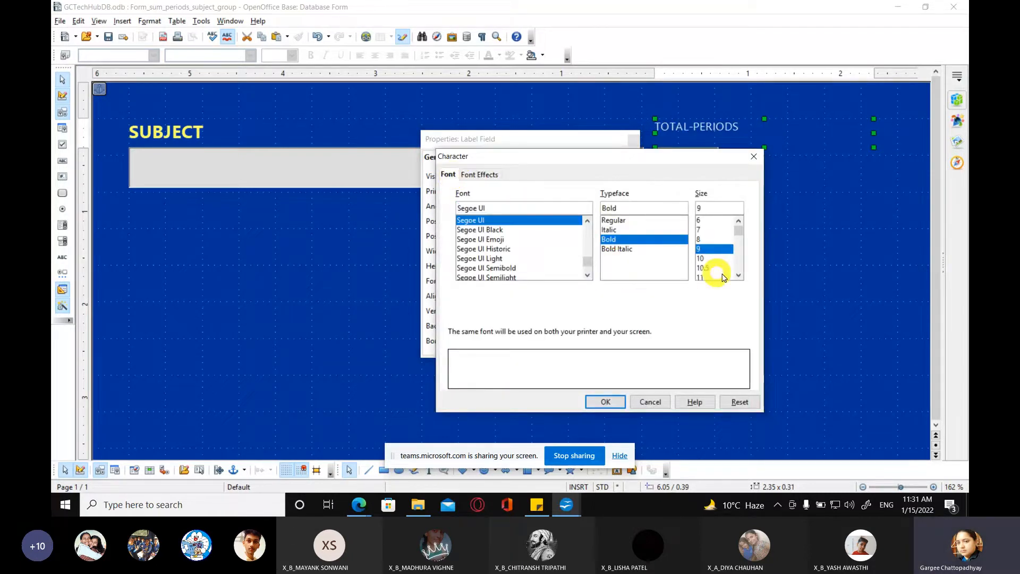
scroll(719, 276, down, 1)
click(707, 276)
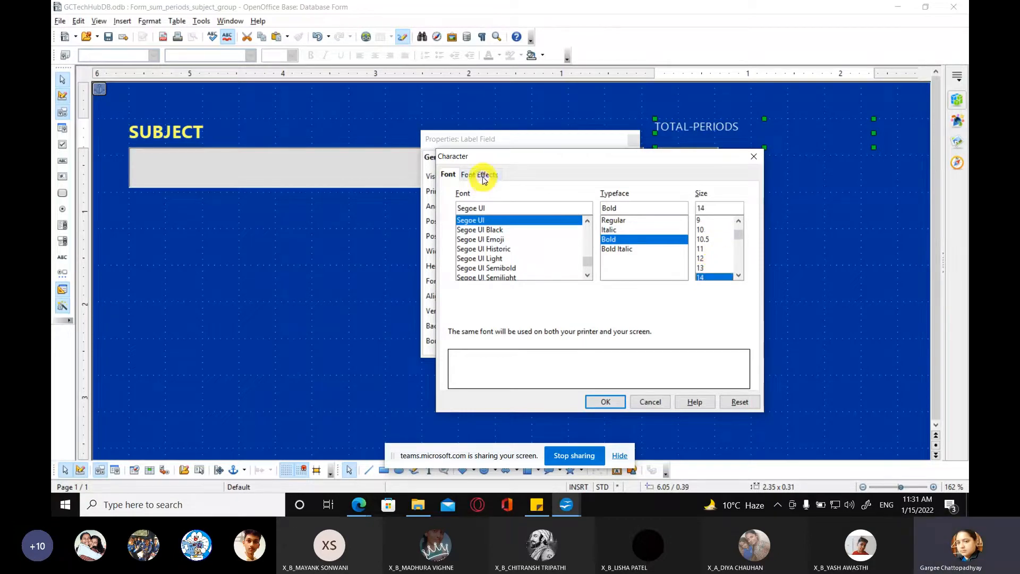
Step: Color the TOTAL-PERIODS label's text Yellow green, apply the font settings, and narrow the label to about 1.63 inches
click(484, 175)
click(546, 207)
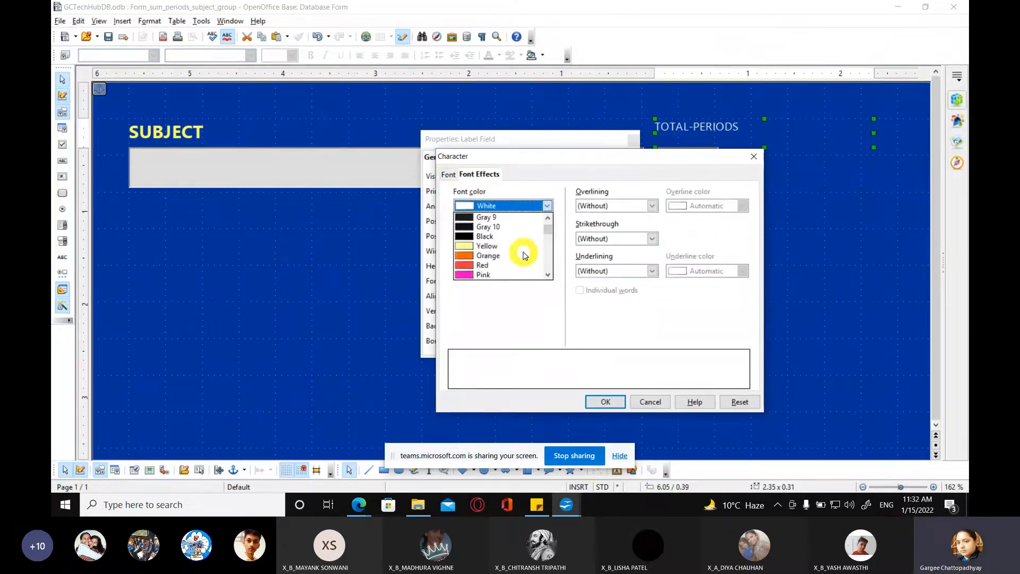
scroll(523, 256, down, 1)
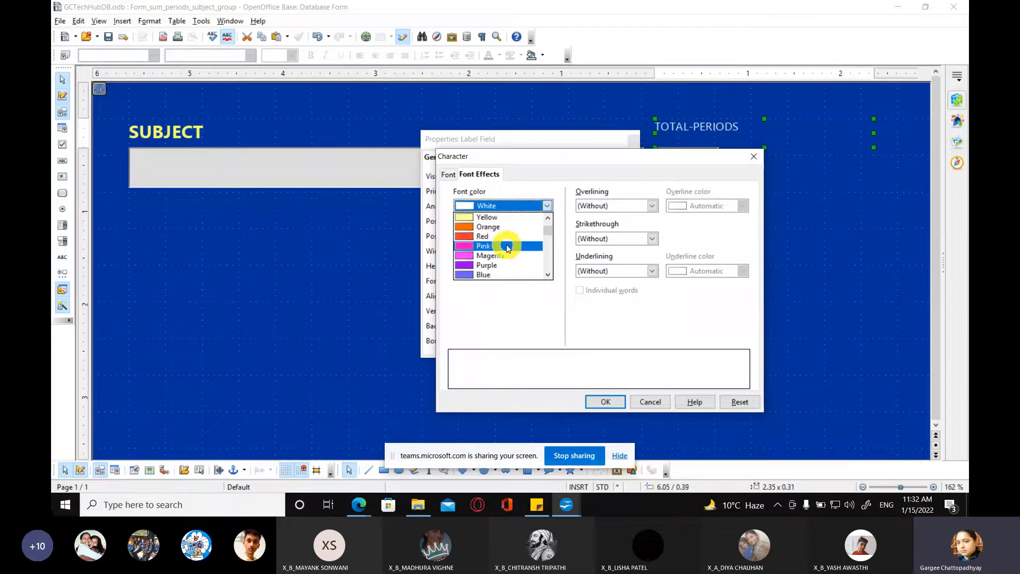
scroll(509, 263, down, 2)
click(512, 265)
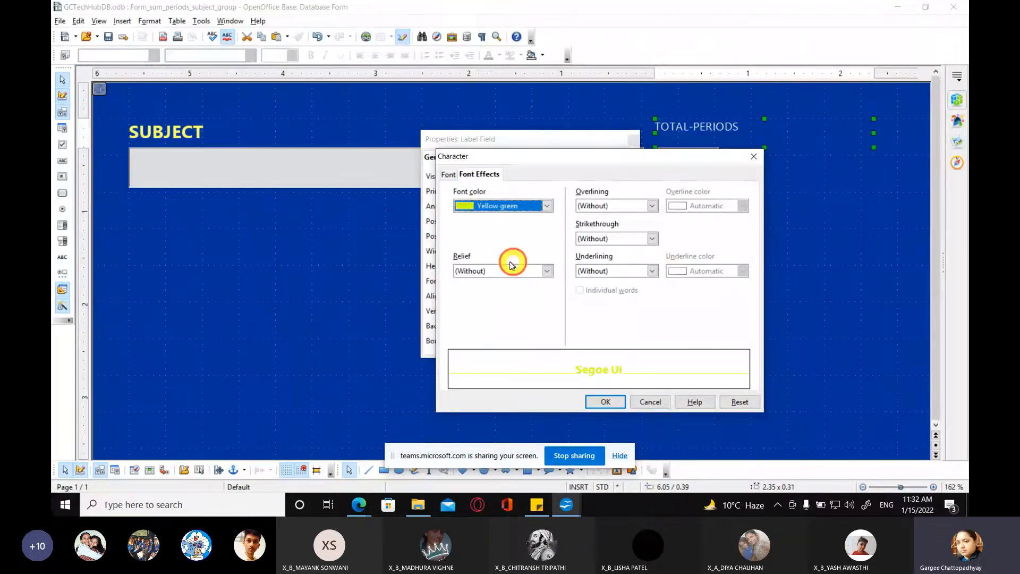
click(618, 401)
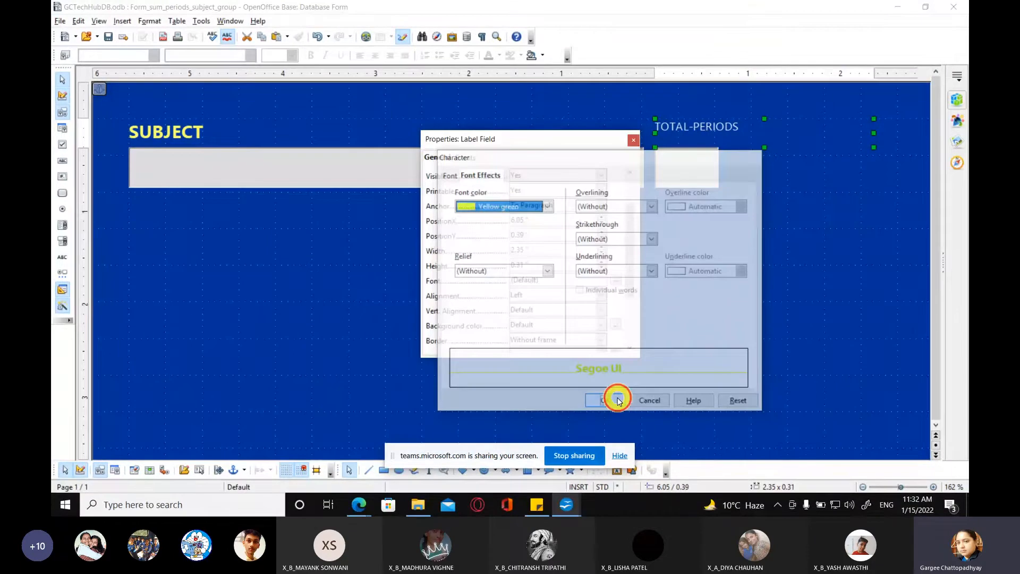
click(633, 140)
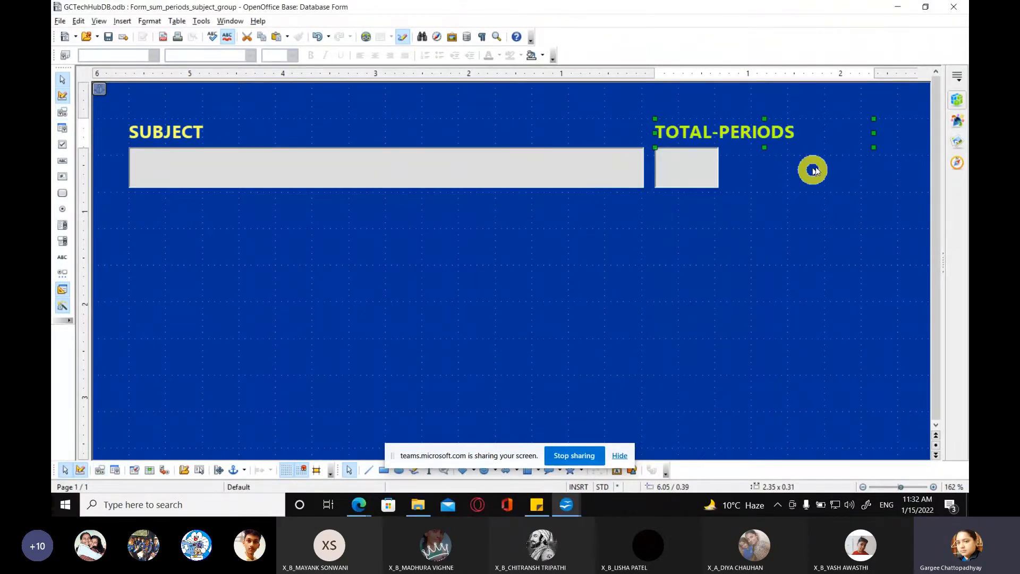
drag(874, 133, 807, 138)
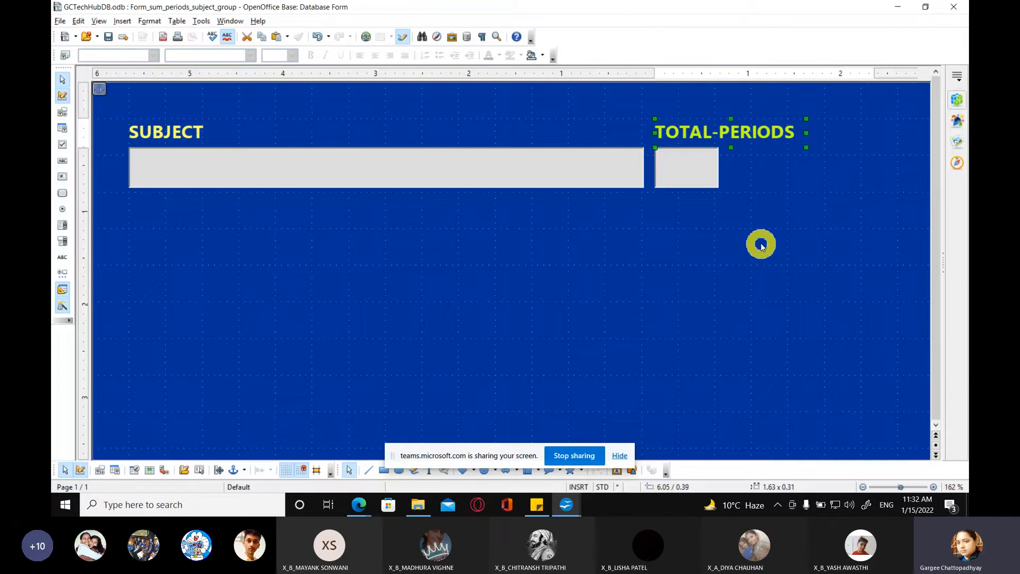
Step: Switch the form page's background type from Color to Graphic and start browsing for an image file
click(148, 22)
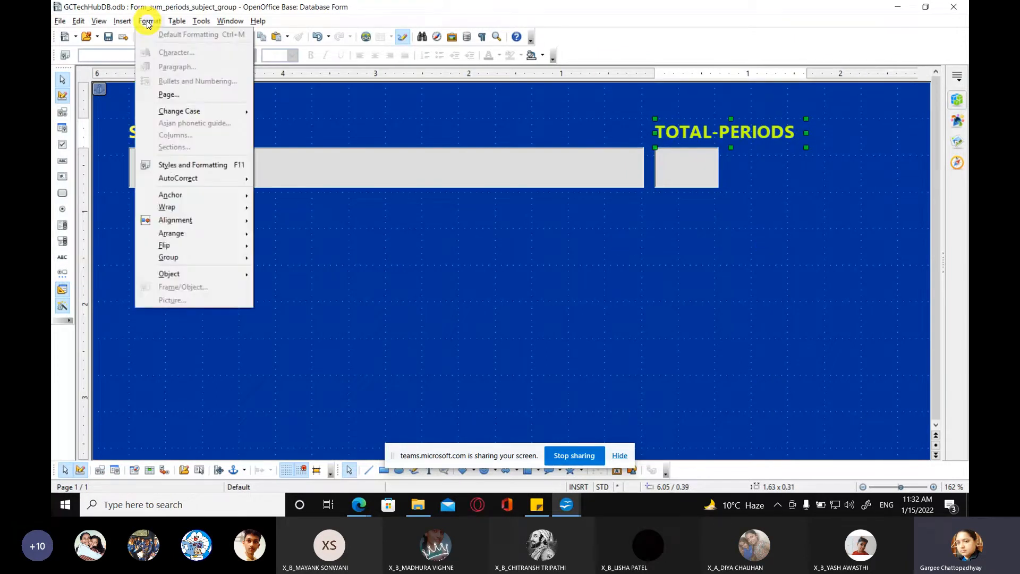
click(170, 96)
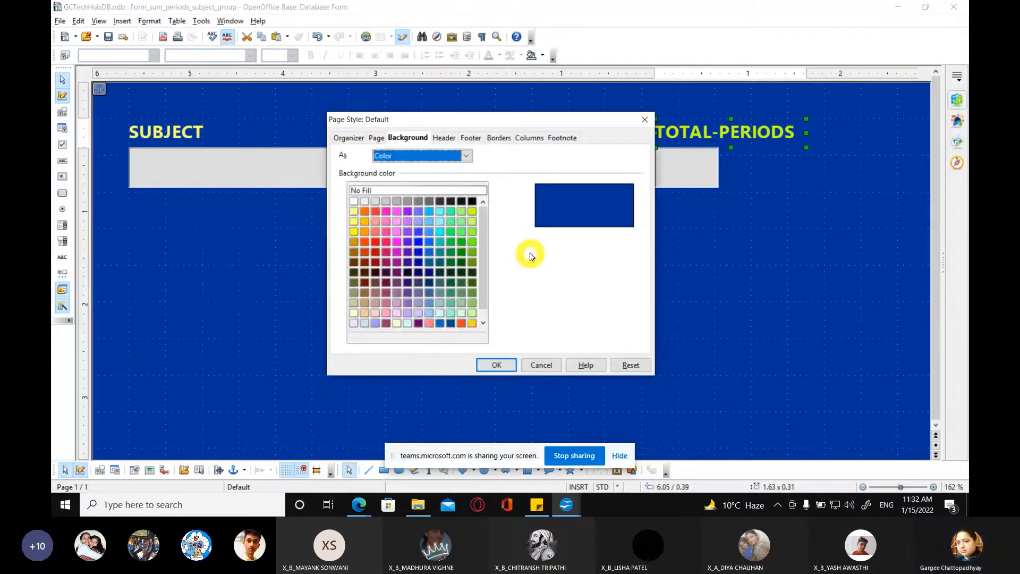
click(428, 158)
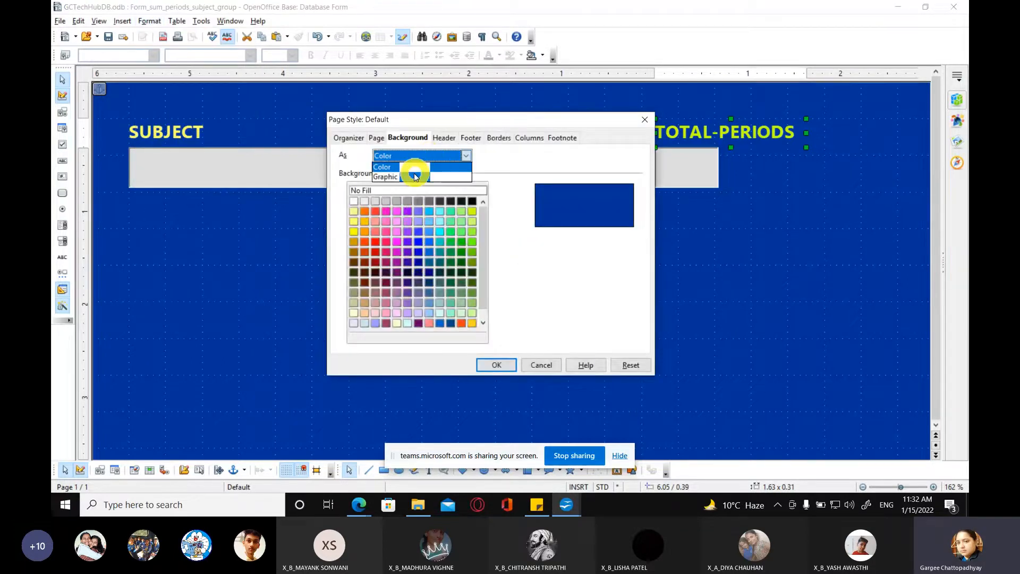
click(415, 167)
click(392, 191)
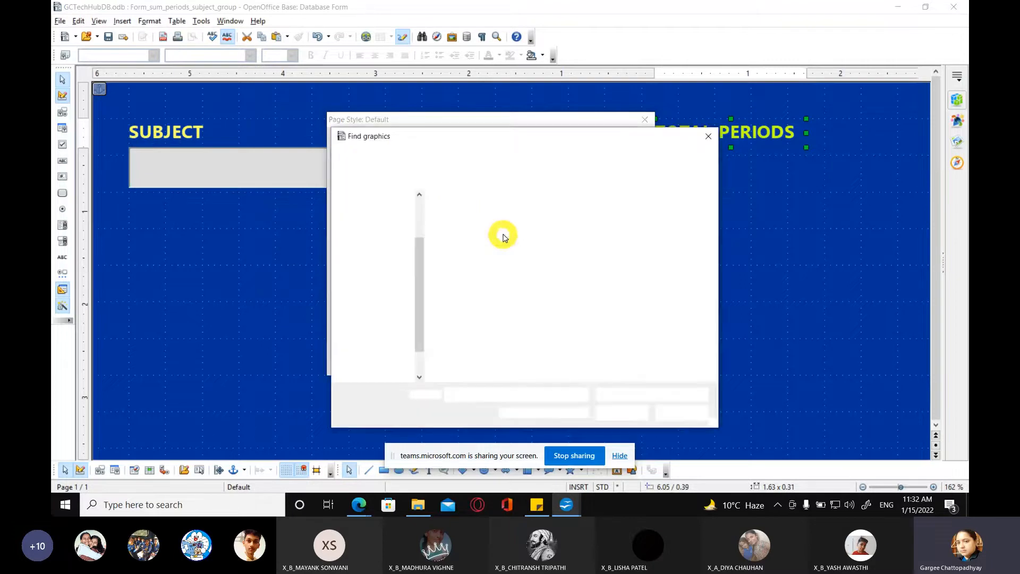
Step: Apply the image 5508543 as page background, from the images folder under Silver Jubilee, designs, Felicitation memento on drive E
click(426, 156)
click(476, 252)
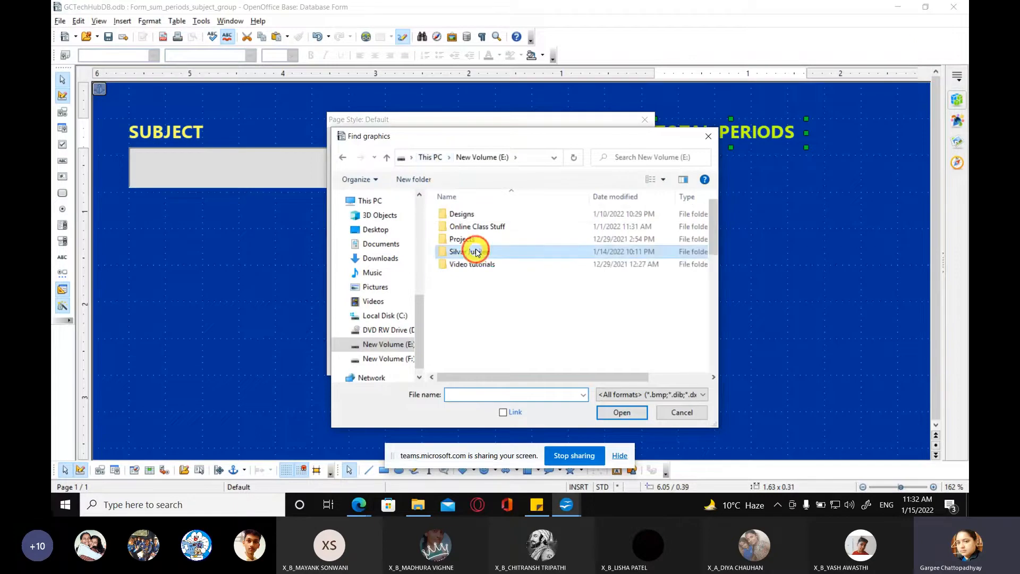
double_click(476, 252)
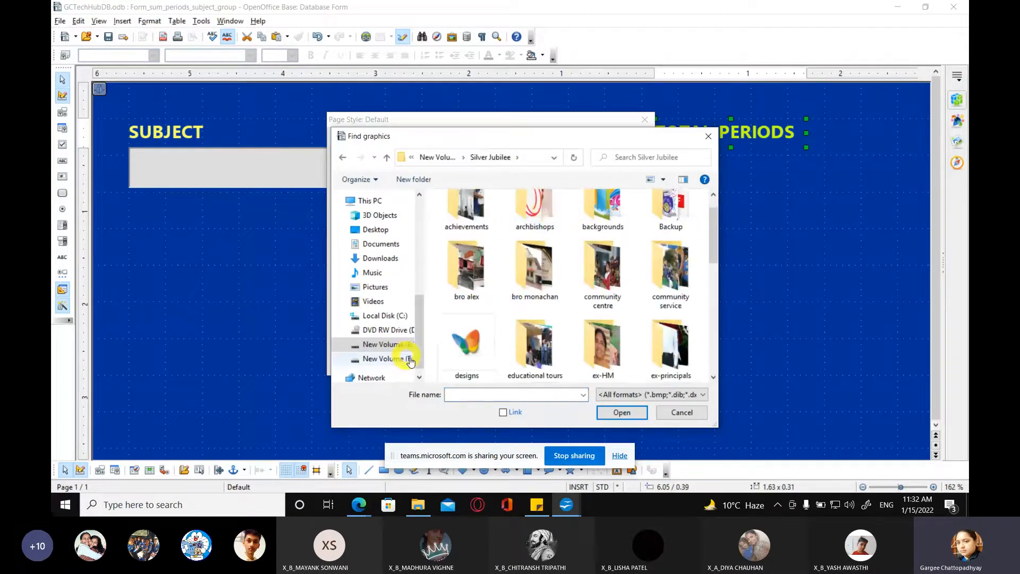
click(463, 350)
double_click(464, 350)
double_click(483, 228)
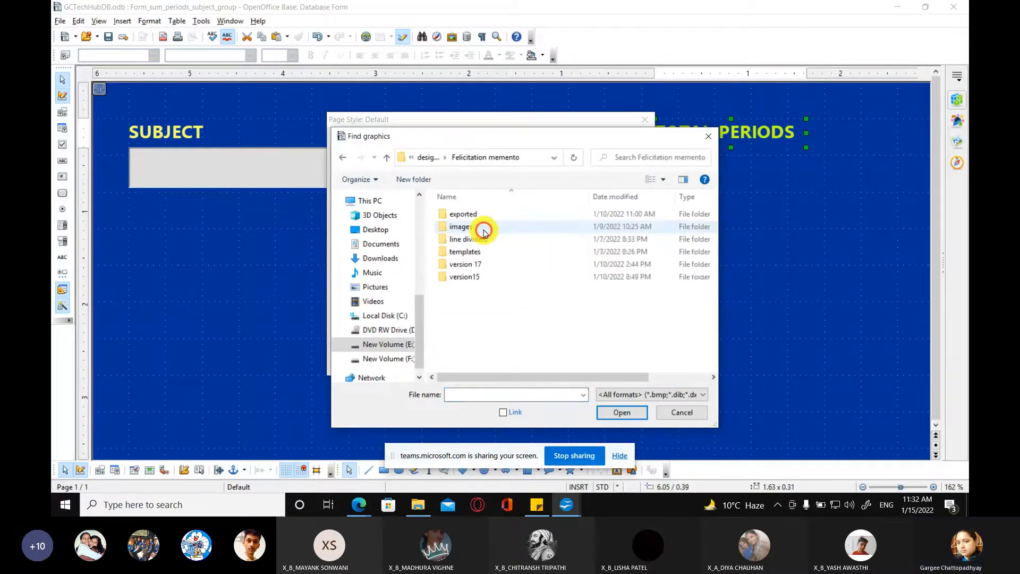
double_click(469, 229)
click(657, 234)
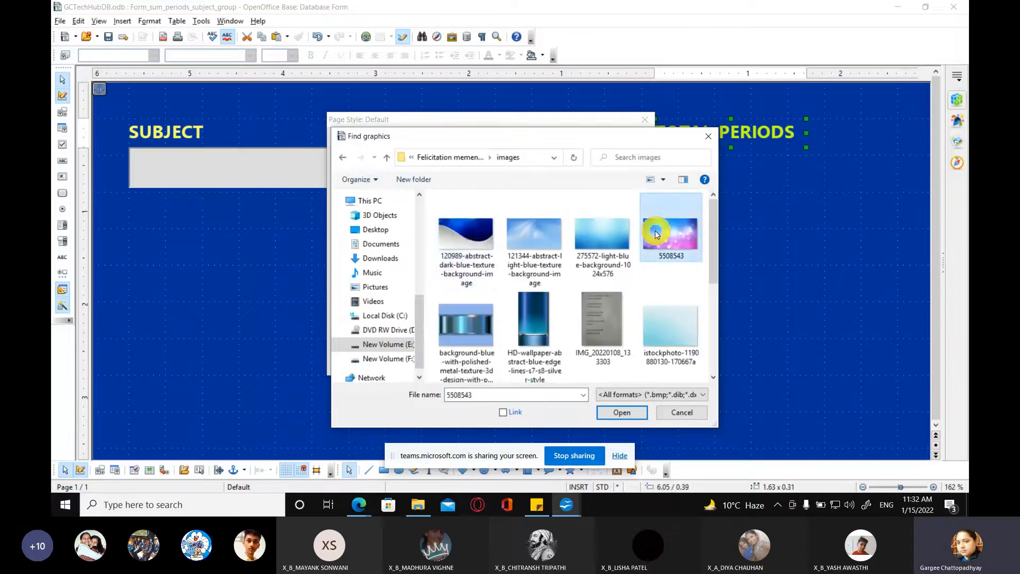
click(623, 414)
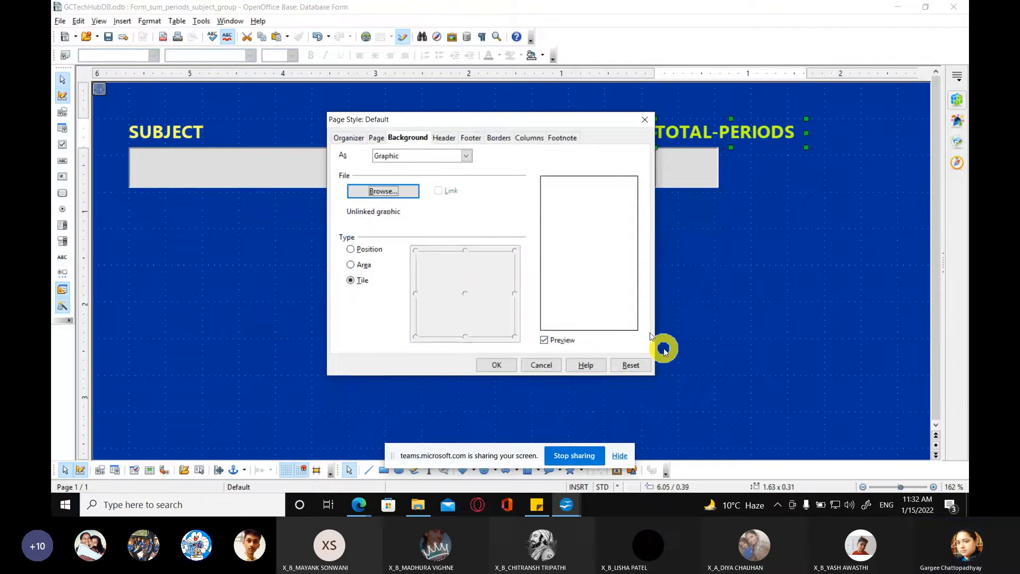
click(496, 364)
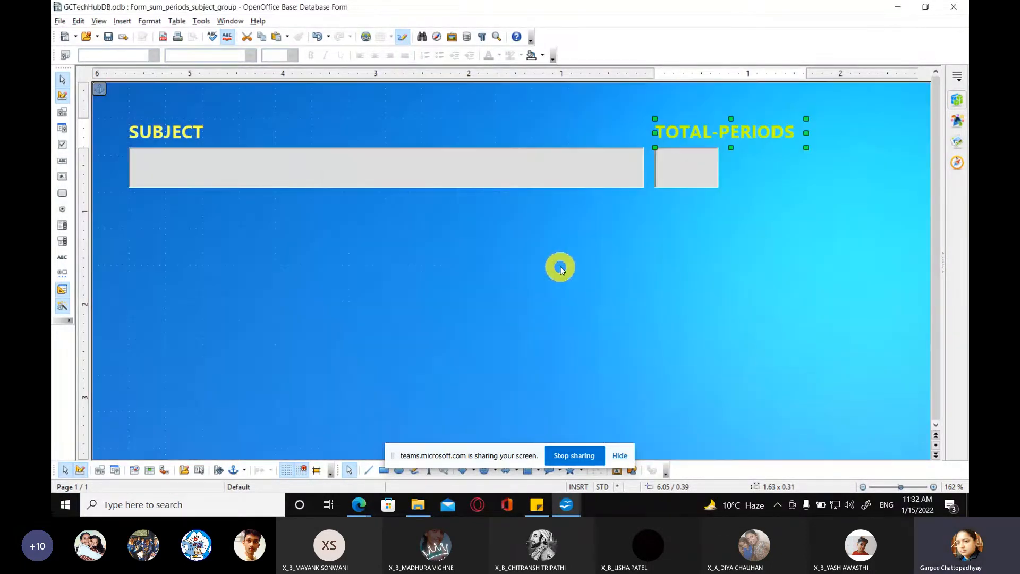
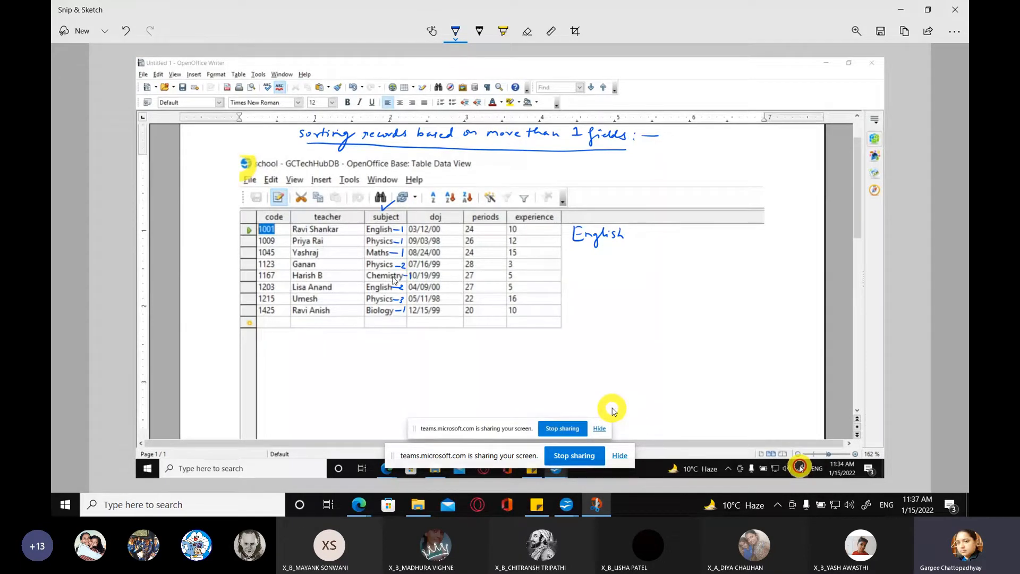
Step: Handwrite Biology, Chemistry, Maths and Physics beneath English beside the table snip and draw a frame around the subject list
mouse_move(572, 248)
mouse_down()
mouse_move(575, 258)
mouse_move(633, 257)
mouse_up()
mouse_move(577, 275)
mouse_down()
mouse_move(572, 287)
mouse_move(632, 287)
mouse_move(625, 303)
mouse_up()
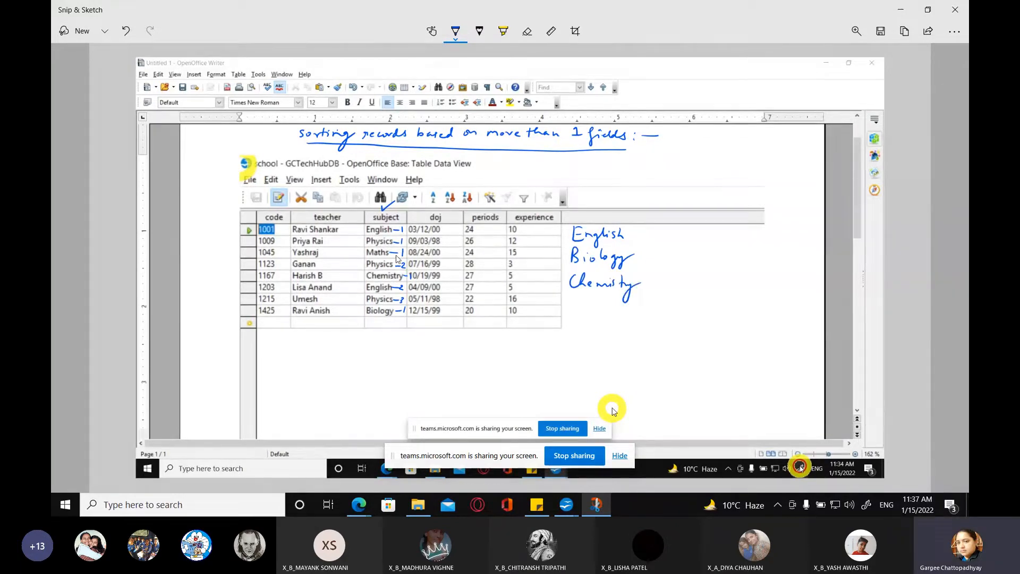
mouse_move(572, 311)
mouse_down()
mouse_move(625, 302)
mouse_move(576, 331)
mouse_move(619, 334)
mouse_up()
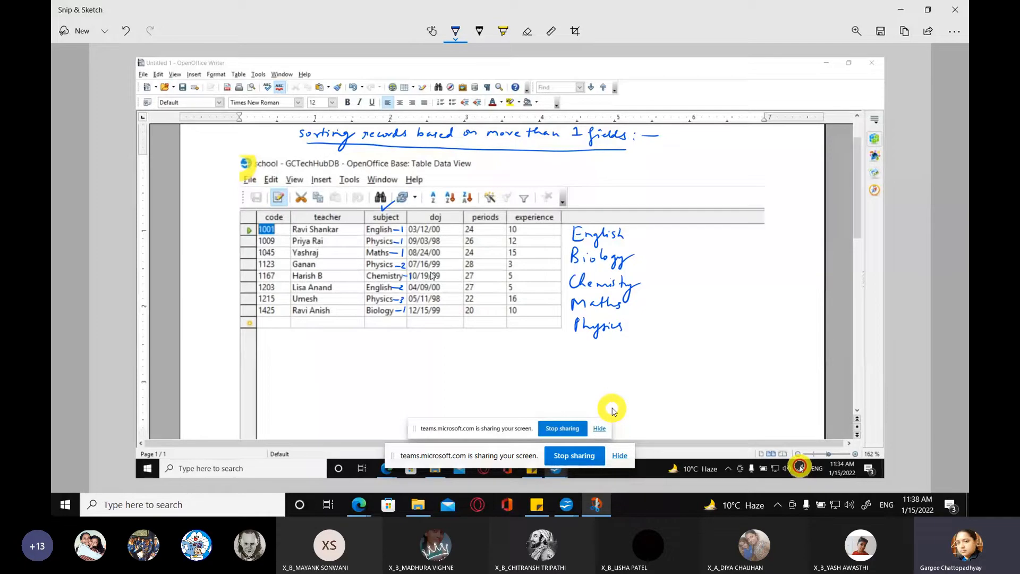
mouse_move(569, 221)
mouse_down()
mouse_move(637, 228)
mouse_move(631, 353)
mouse_move(564, 346)
mouse_move(569, 222)
mouse_up()
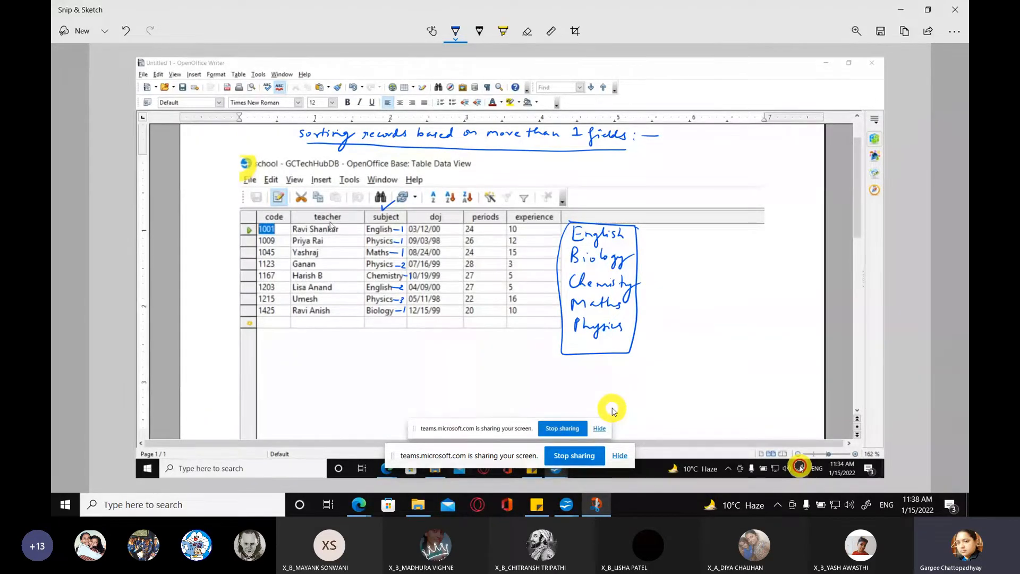
Step: Switch to the GCTechHubDB database in OpenOffice Base, create a query in Design View, and add the school table to it
click(567, 505)
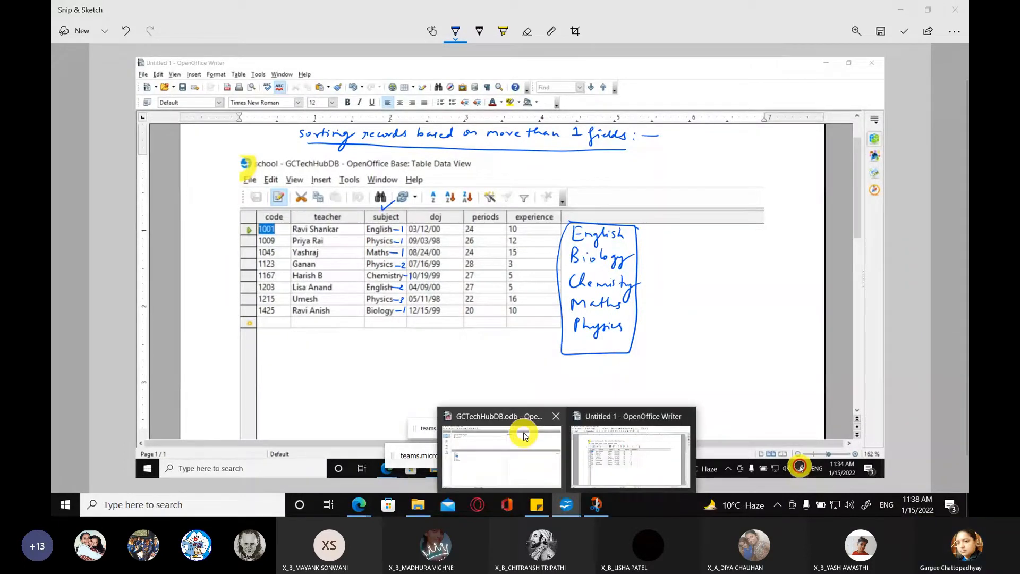
click(524, 436)
click(88, 137)
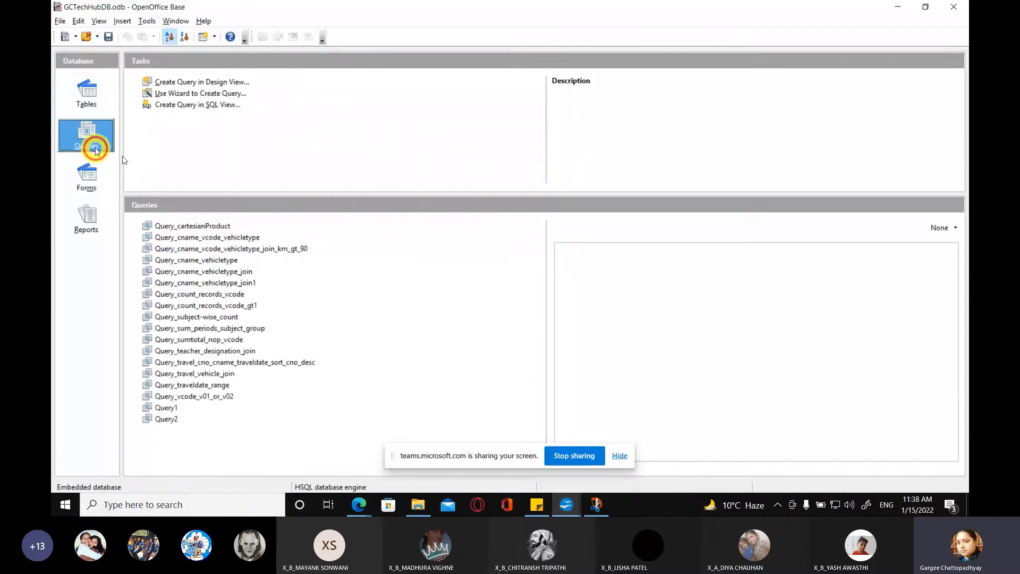
click(208, 82)
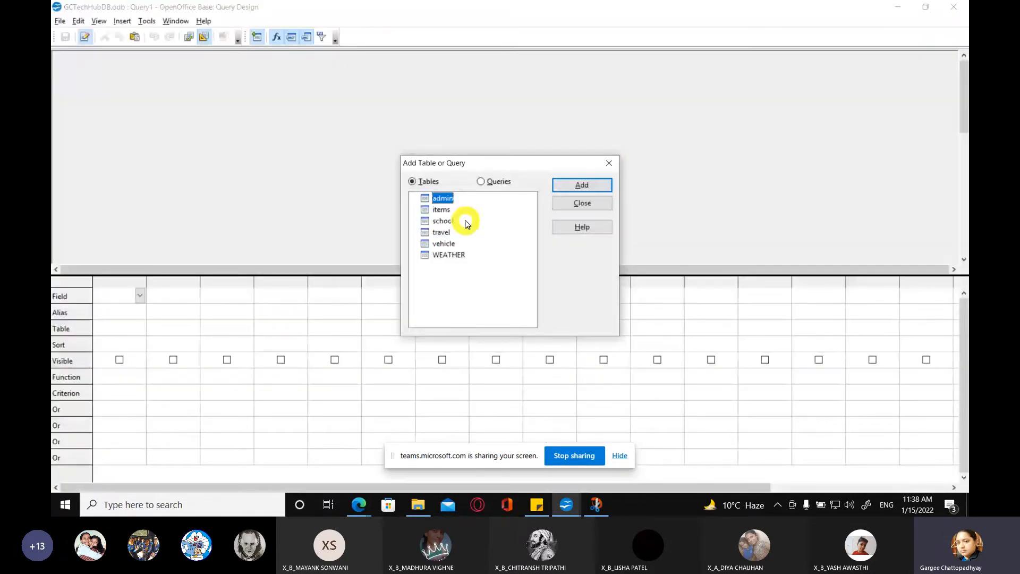
click(467, 223)
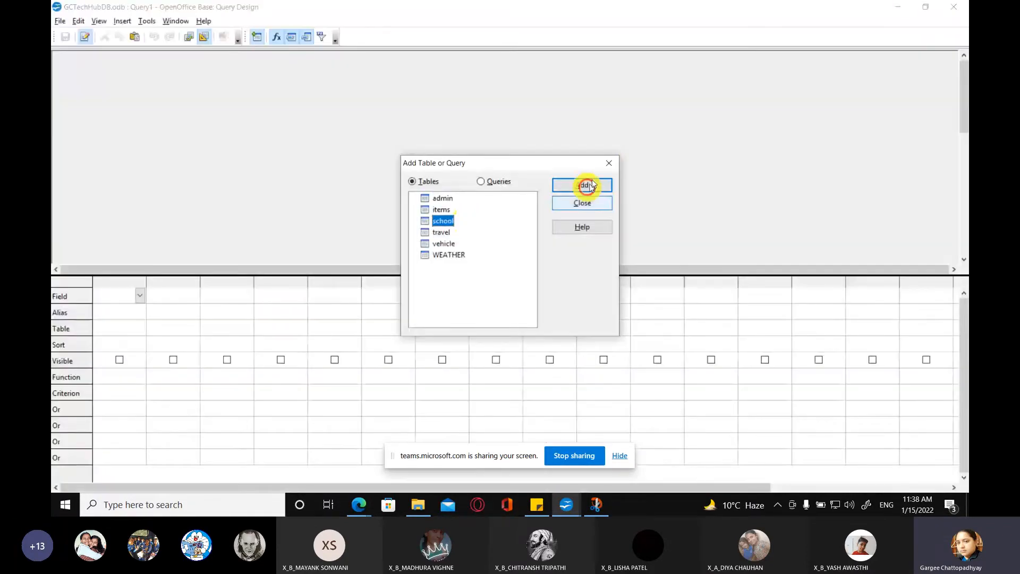
click(589, 185)
click(582, 203)
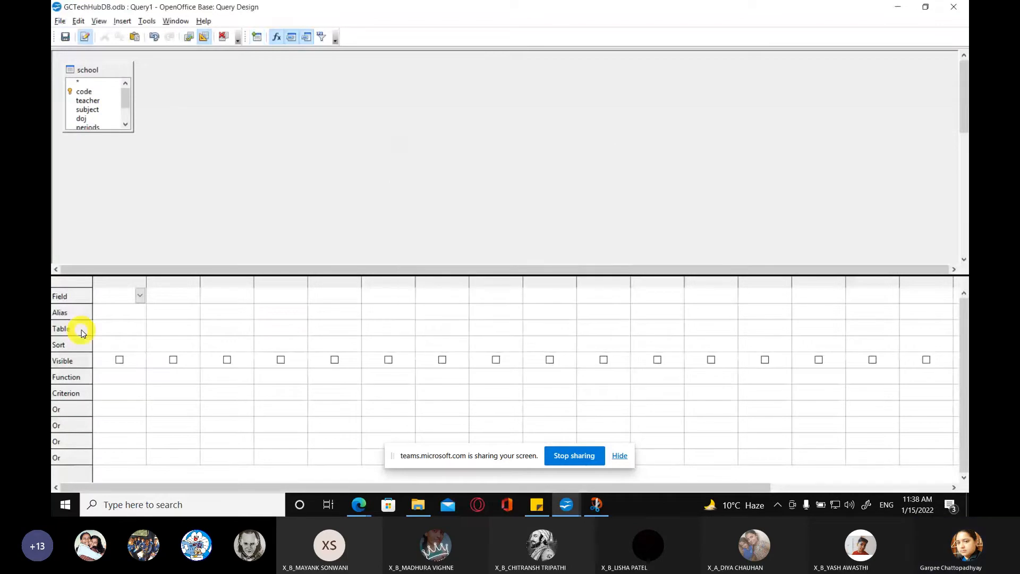
Step: Set the first query column to all school fields (school.*) and the second column to school.subject
click(140, 296)
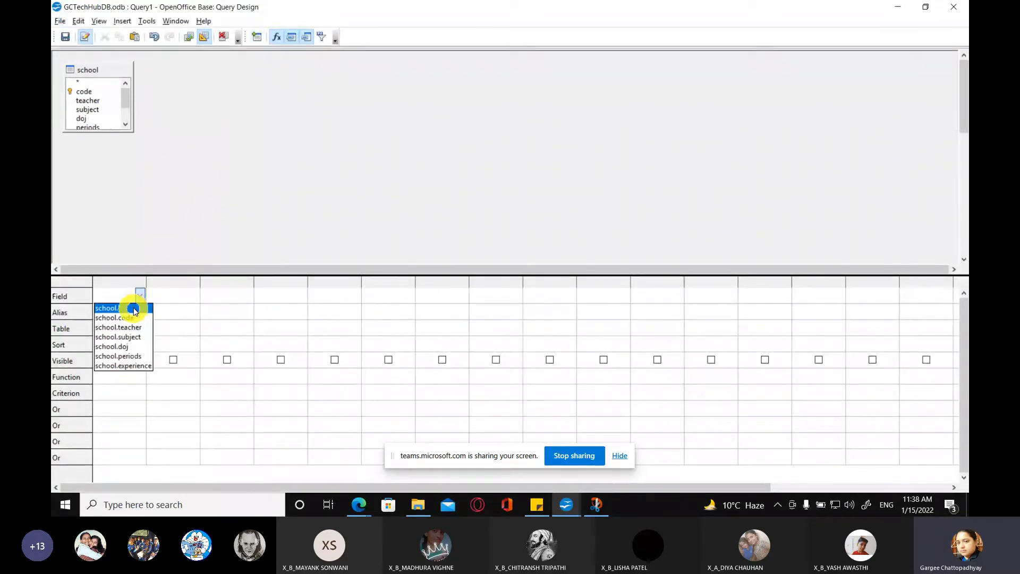
click(133, 309)
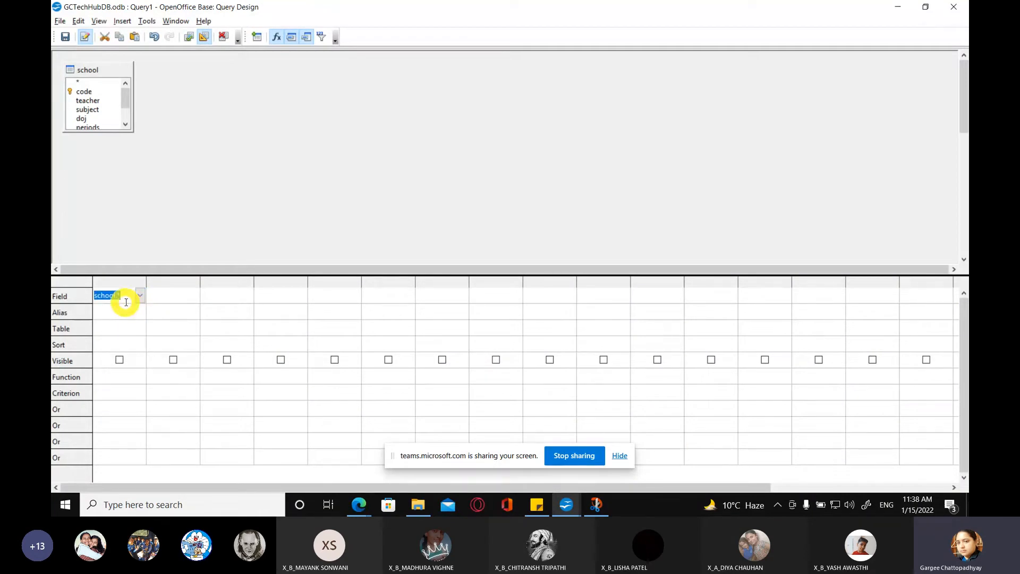
click(171, 297)
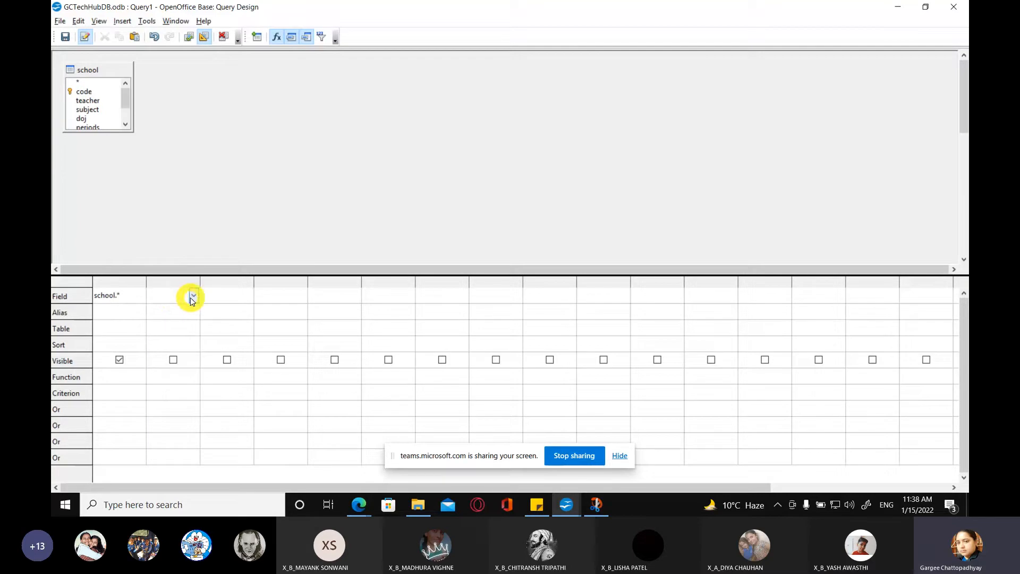
click(193, 296)
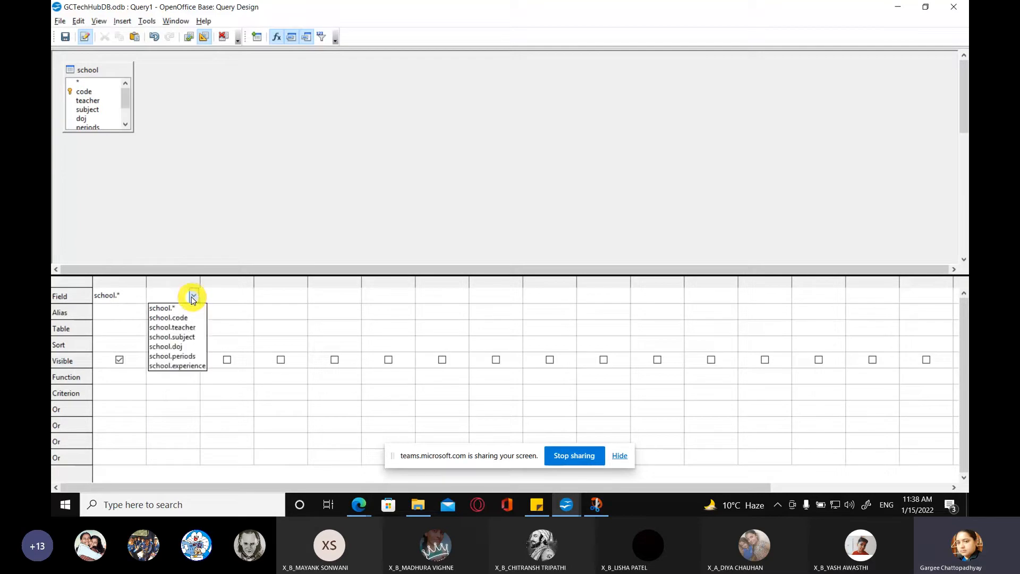
click(197, 339)
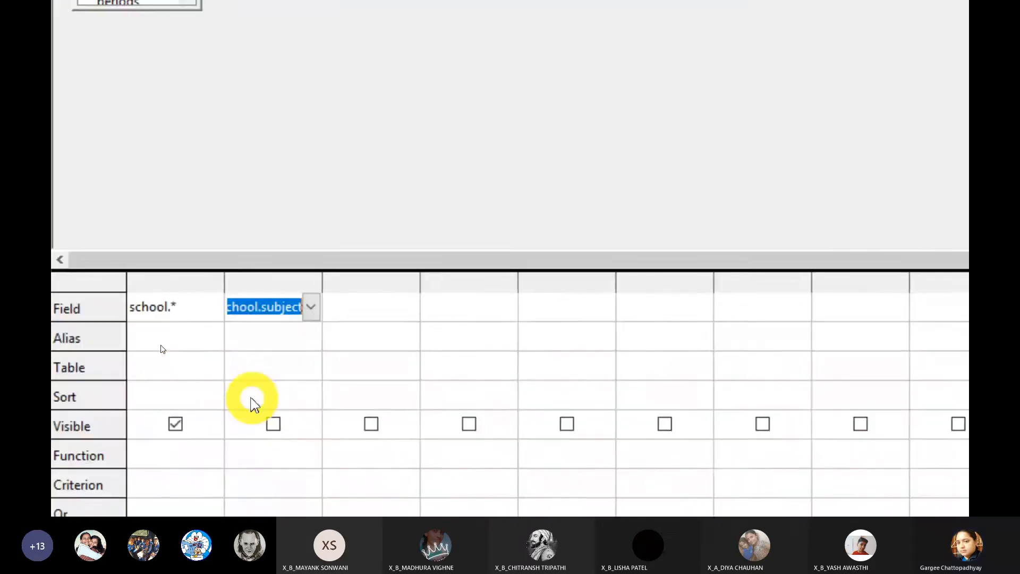
Step: Sort the subject column ascending and exclude that duplicate column from the query output
click(291, 290)
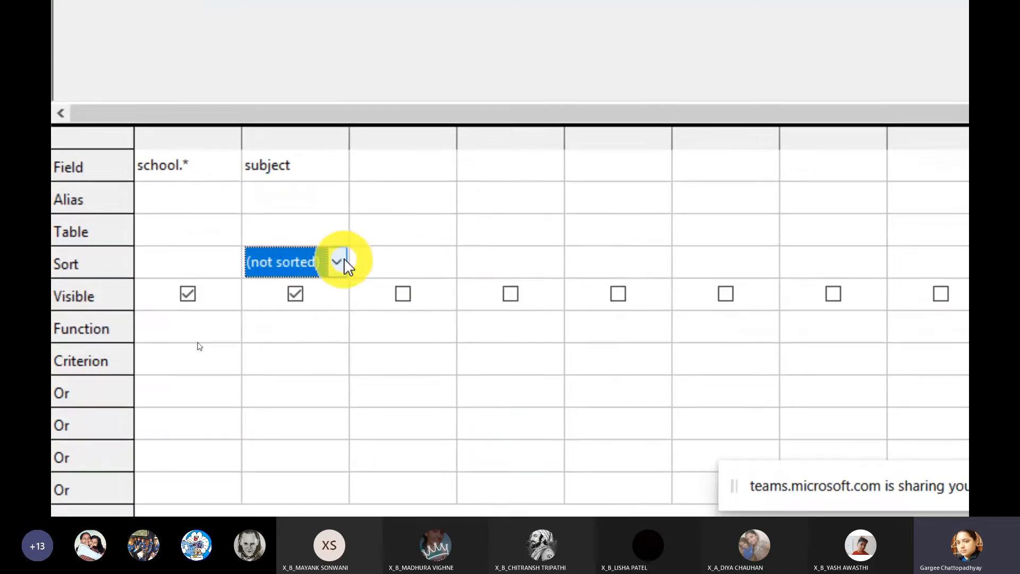
click(340, 262)
click(319, 261)
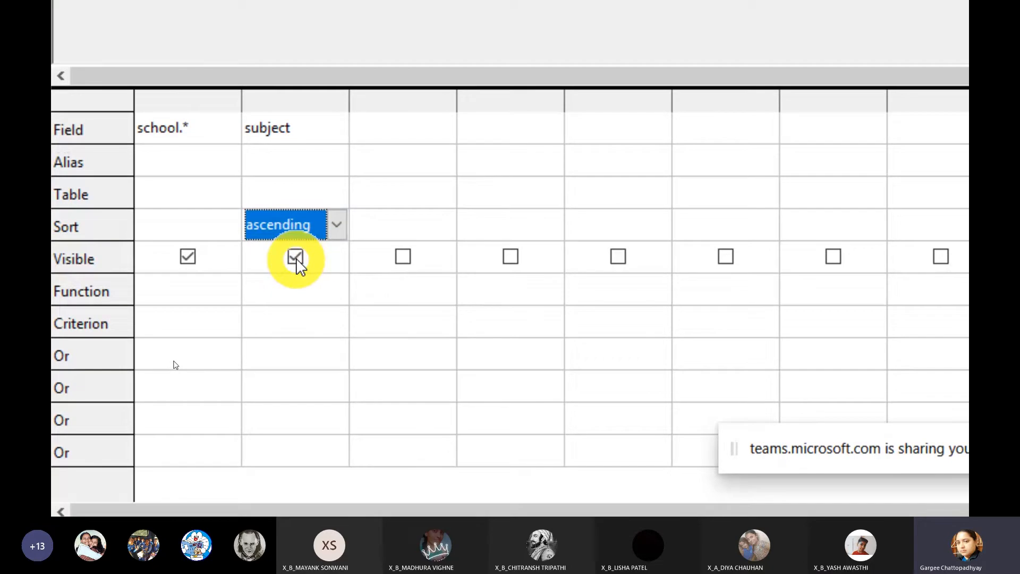
click(296, 259)
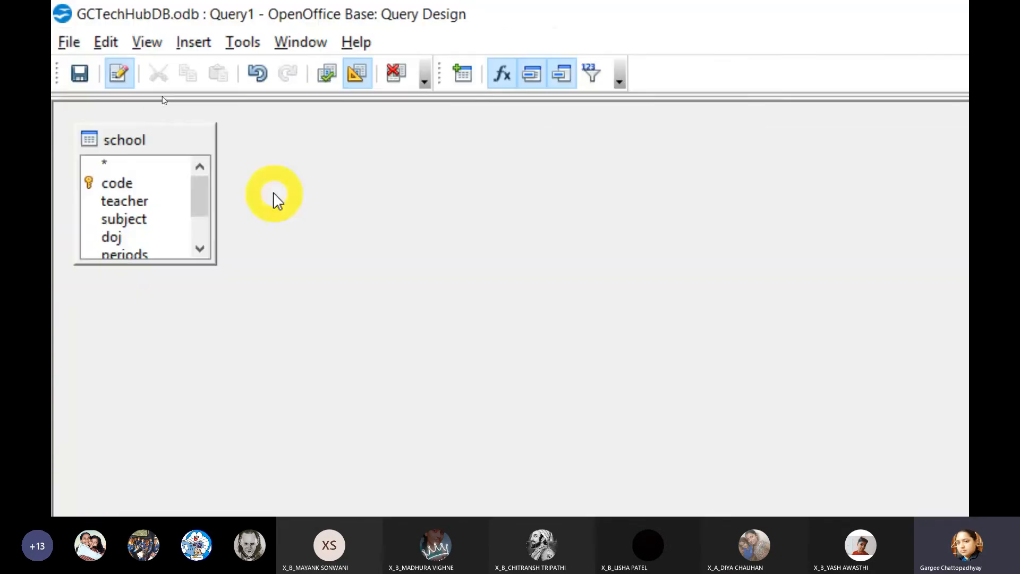
Step: Save the query as Query_SORT_MULTIPLE_fields and run it
click(79, 72)
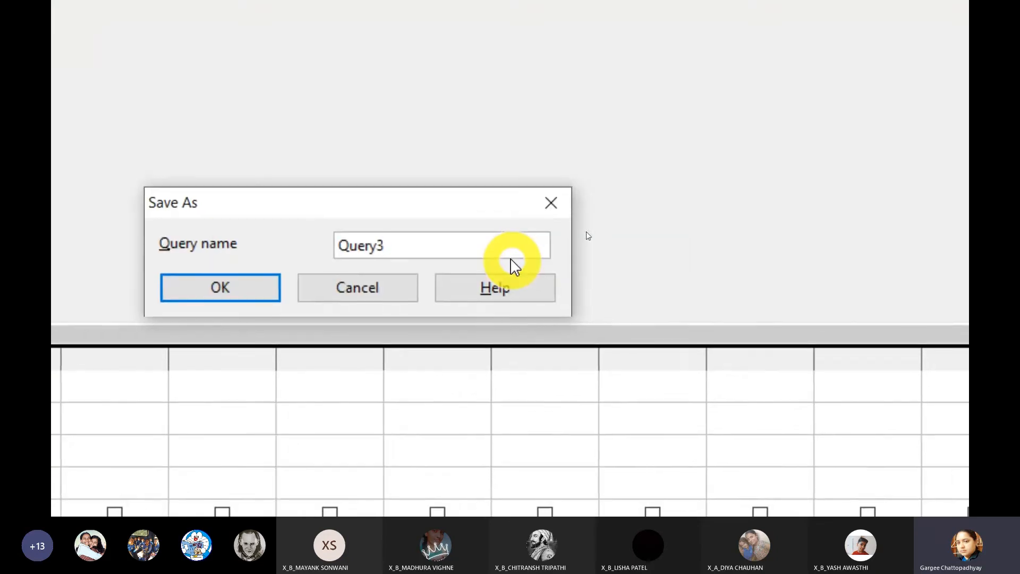
key(BackSpace)
text(_SORT)
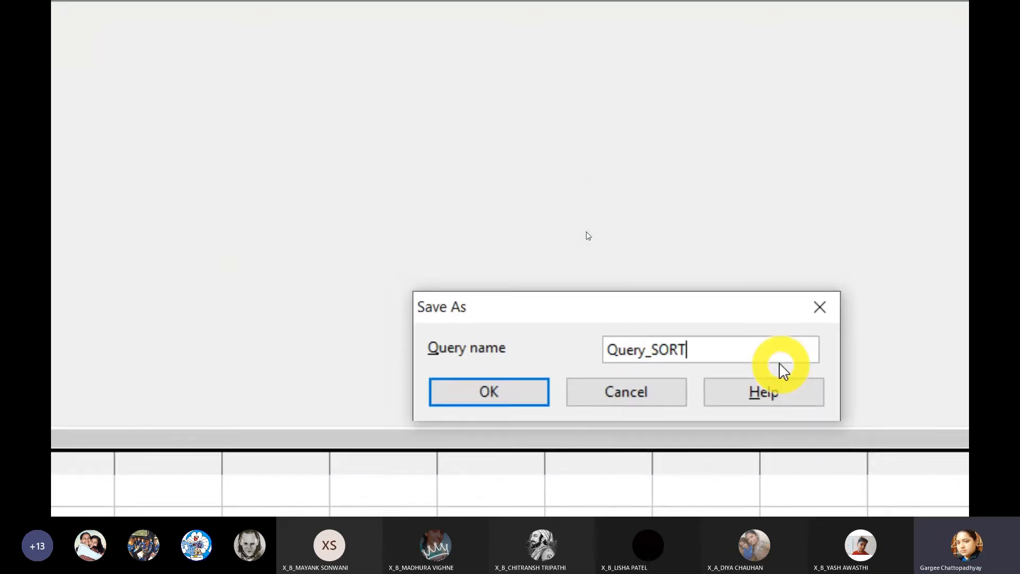
text(_MULTIP)
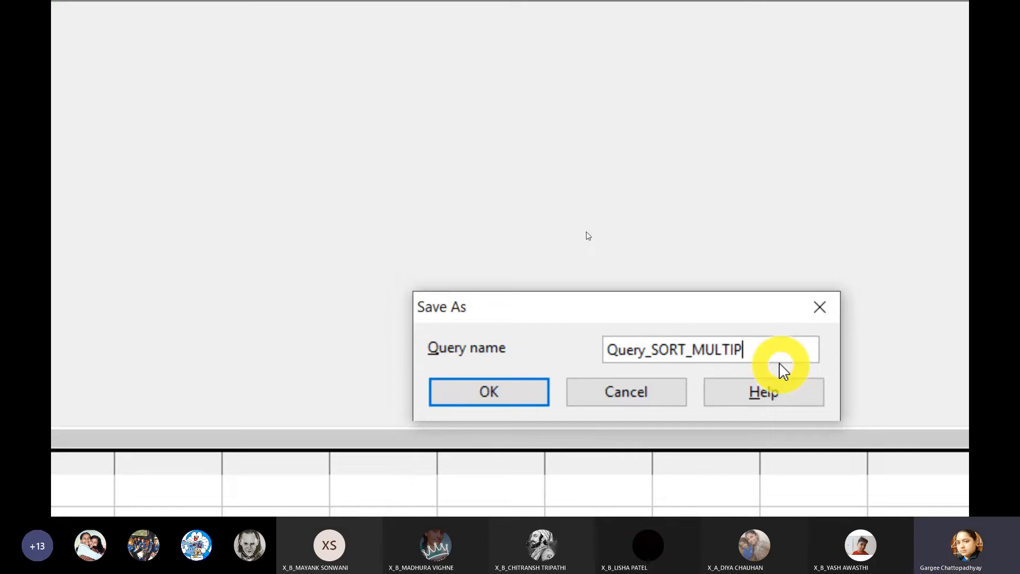
text(LE_fields)
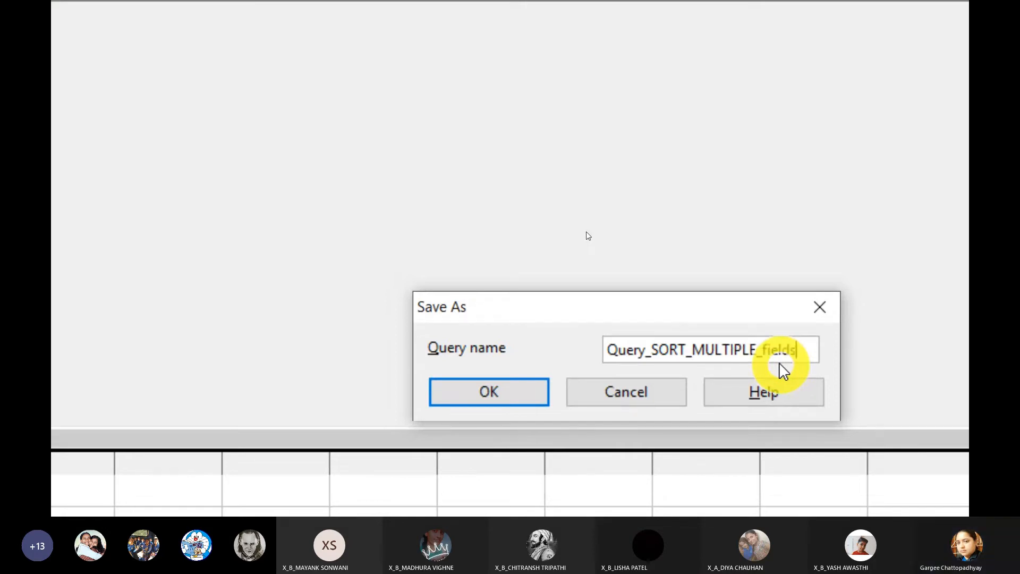
click(382, 367)
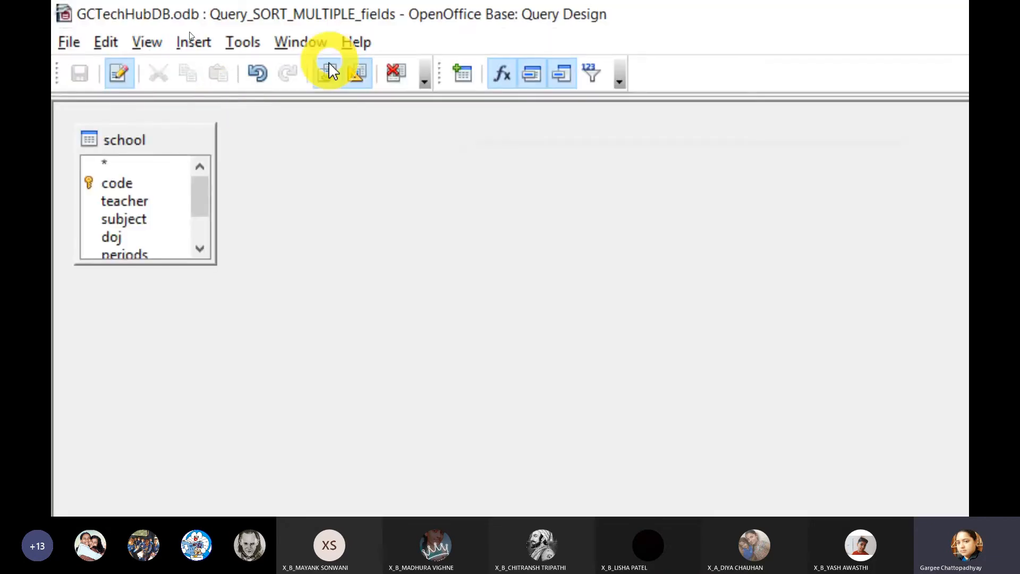
click(327, 73)
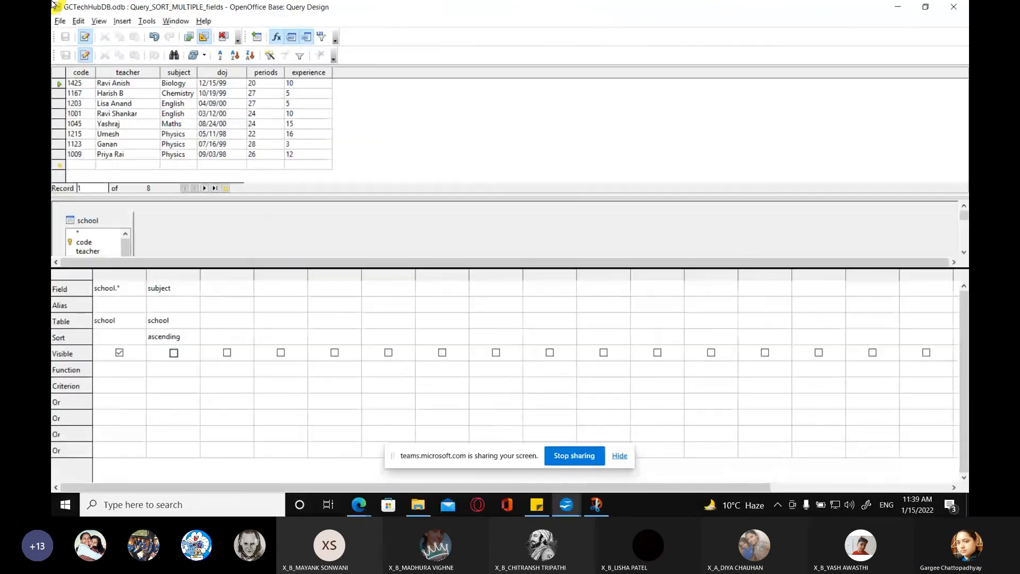
Step: Replace the picture in the Untitled 1 Writer document with the copied screenshot of the query result
click(597, 505)
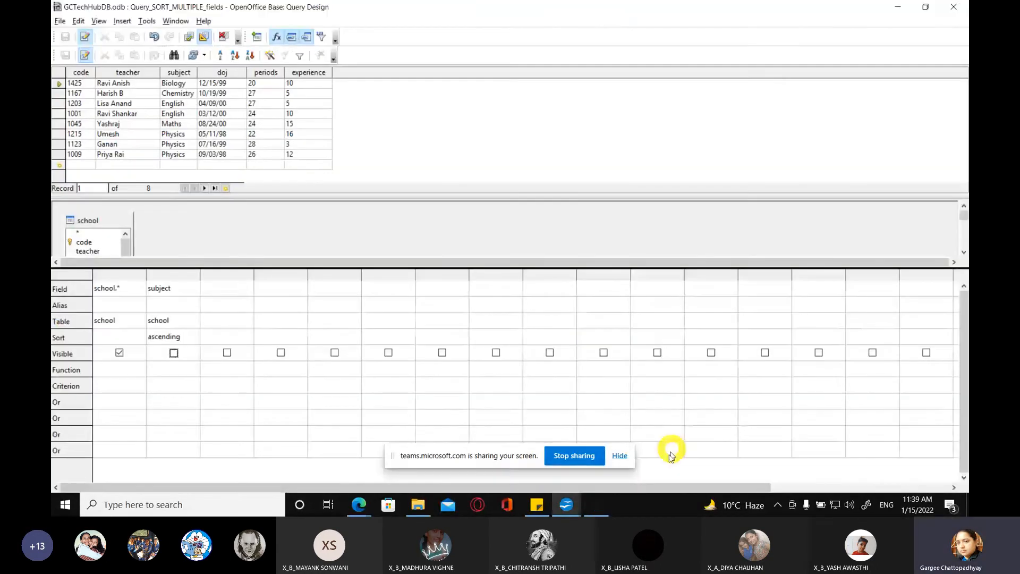
click(566, 505)
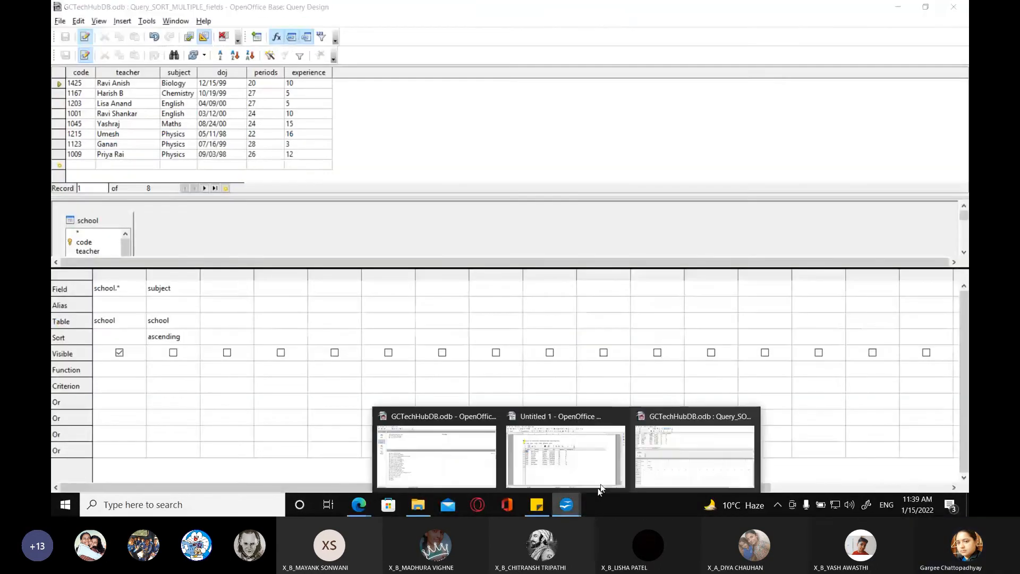
click(536, 442)
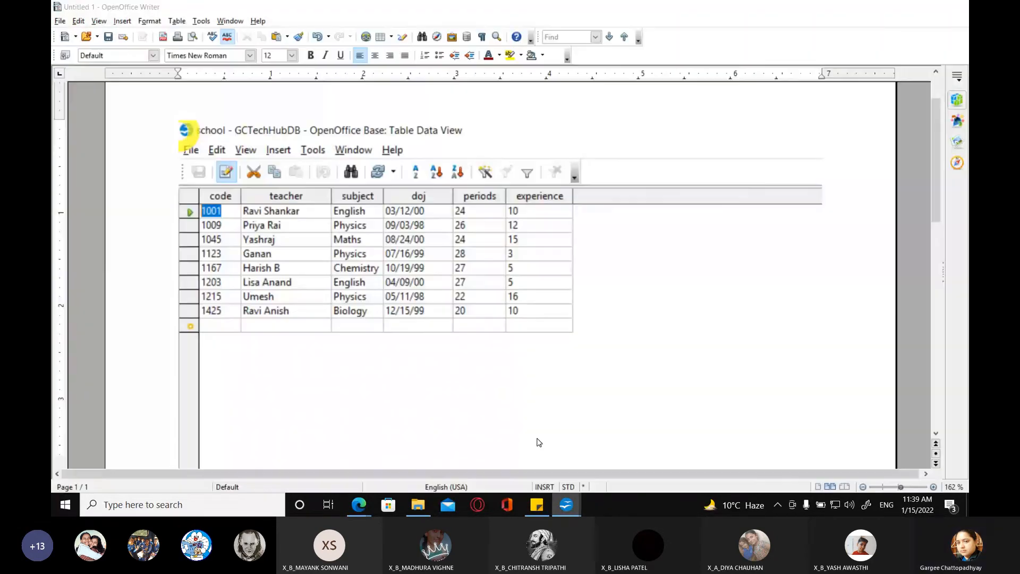
click(512, 216)
key(Delete)
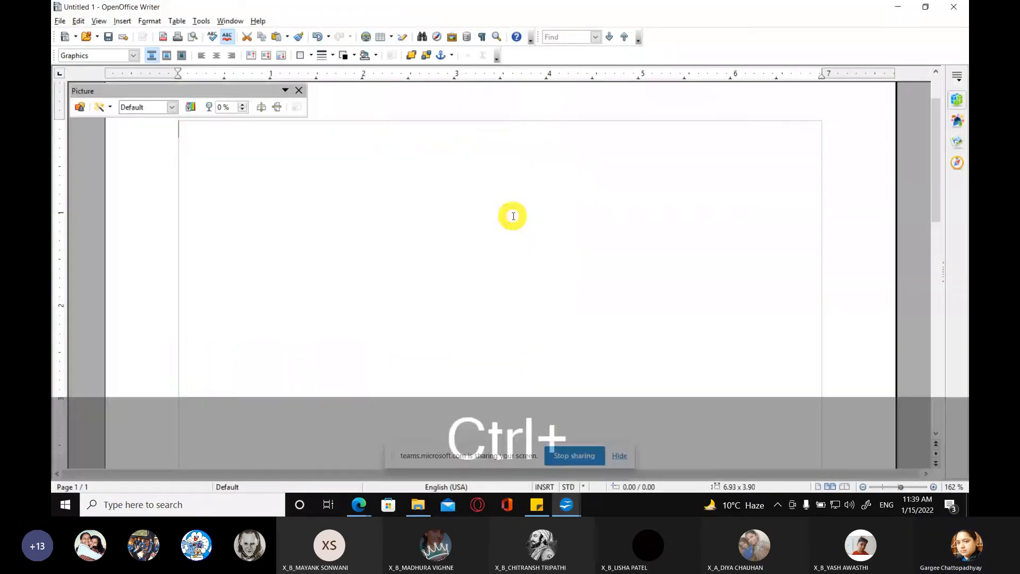
key(ctrl+v)
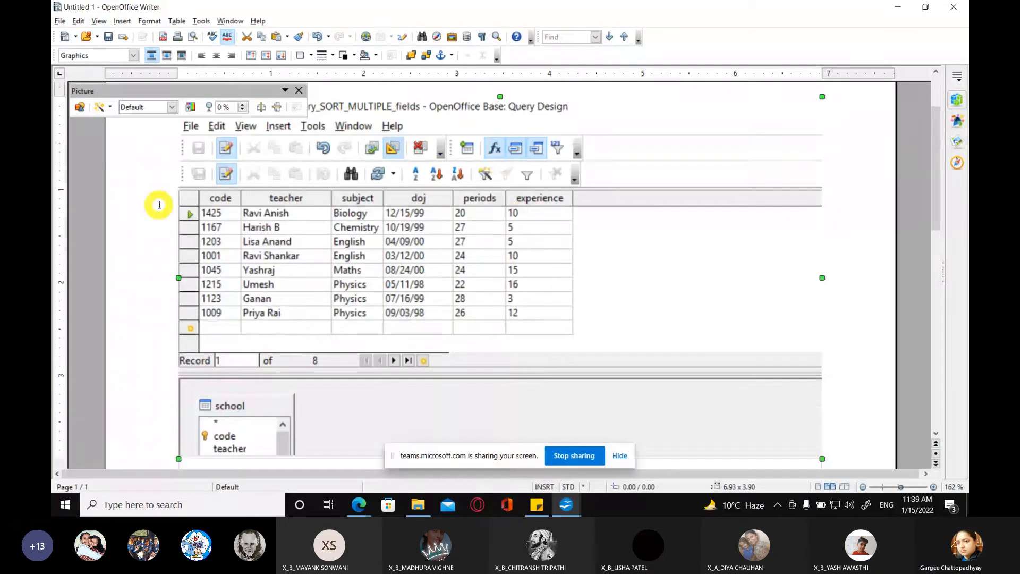
click(160, 211)
scroll(159, 223, up, 2)
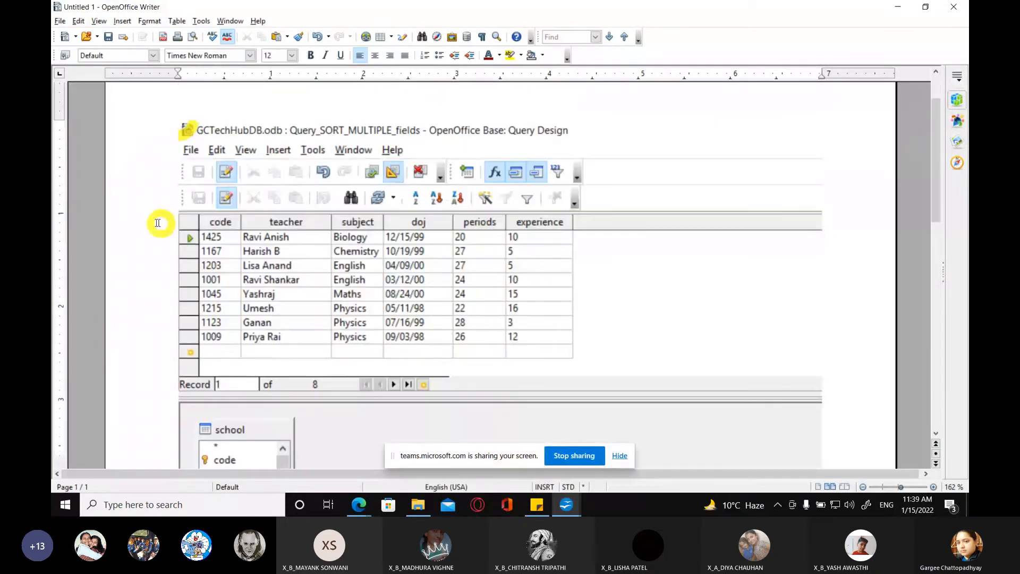
Step: Take a fullscreen snip, bracket the two English rows, number their teachers 1 and 2, and dash the Biology, Chemistry and Maths teachers
click(864, 504)
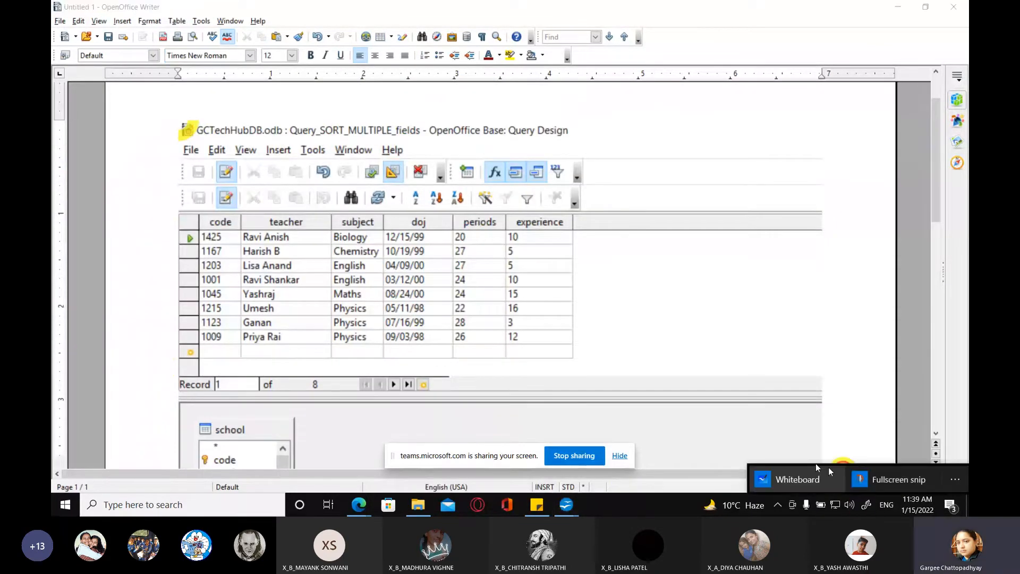
click(899, 479)
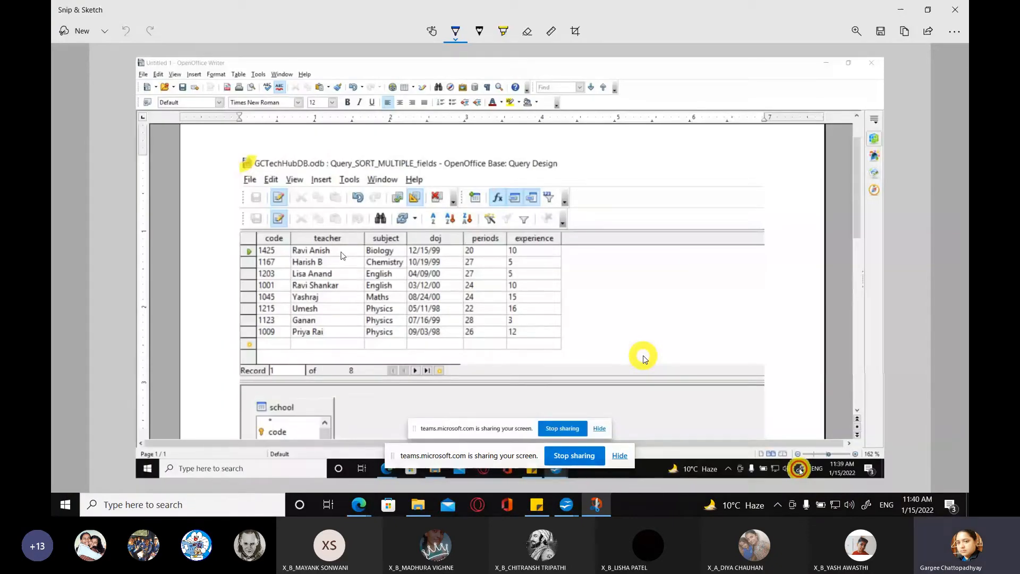
mouse_move(333, 251)
mouse_down()
mouse_move(354, 250)
mouse_move(356, 261)
mouse_up()
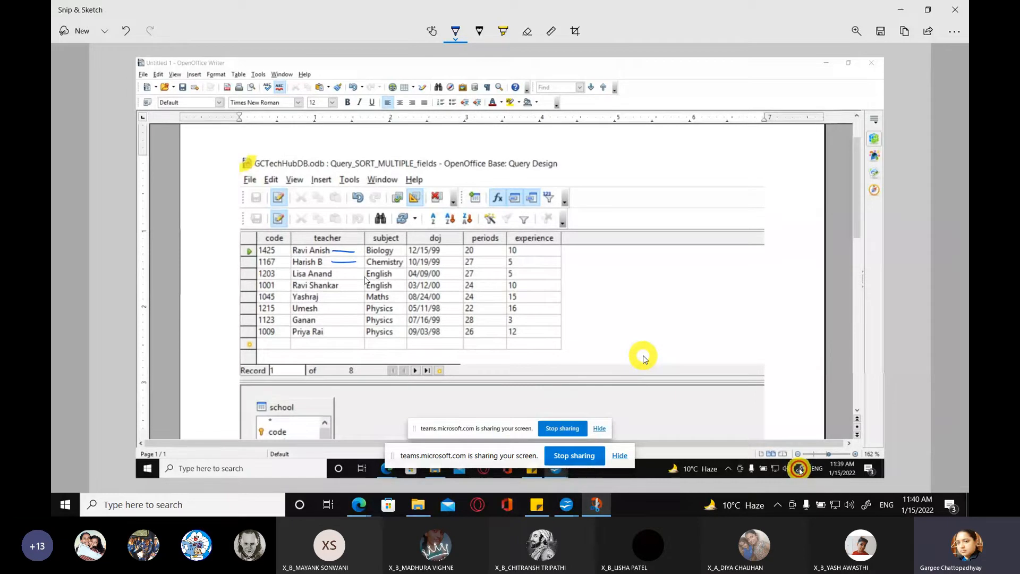
drag(395, 272, 397, 288)
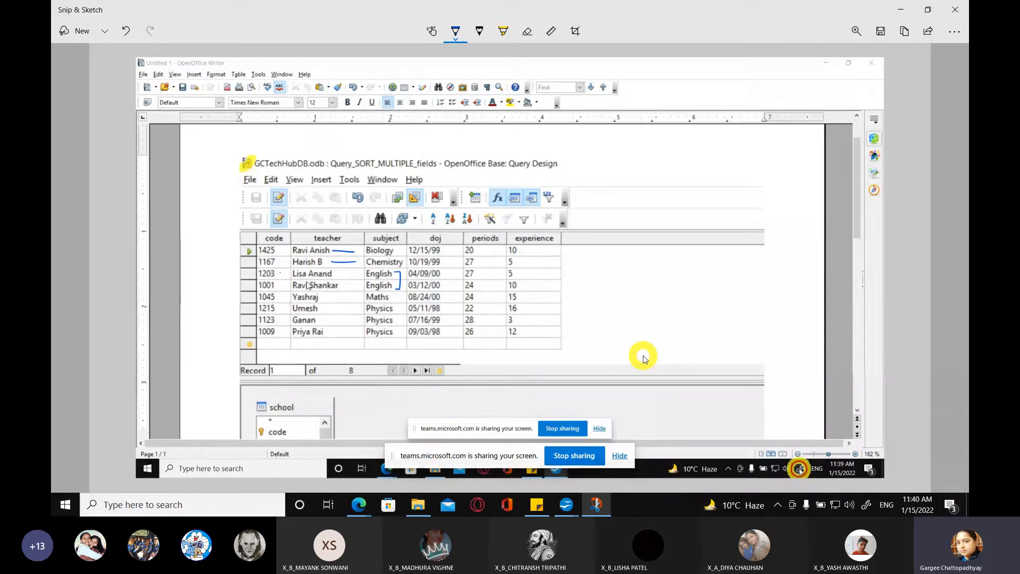
mouse_move(347, 271)
mouse_down()
mouse_move(349, 288)
mouse_move(327, 296)
mouse_up()
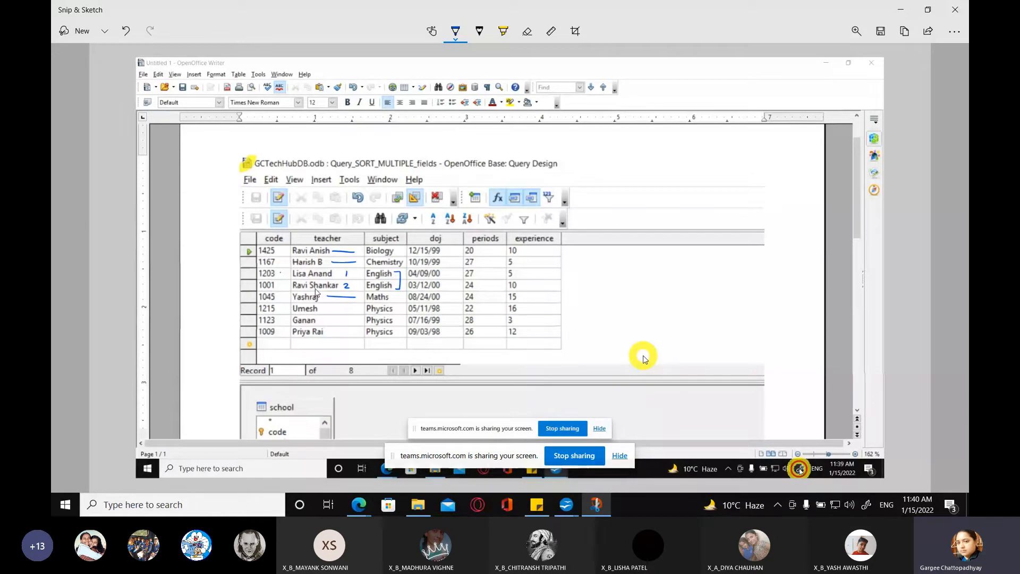
Step: Bracket the three Physics rows and number their teachers 3, 1 and 2 from top to bottom by alphabetical order
drag(396, 307, 396, 333)
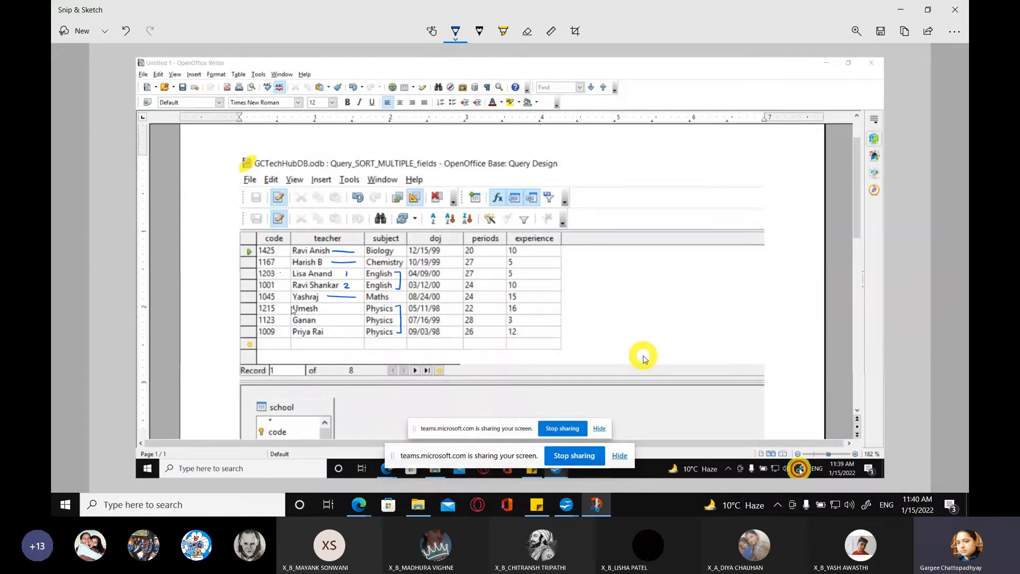
drag(332, 317, 333, 323)
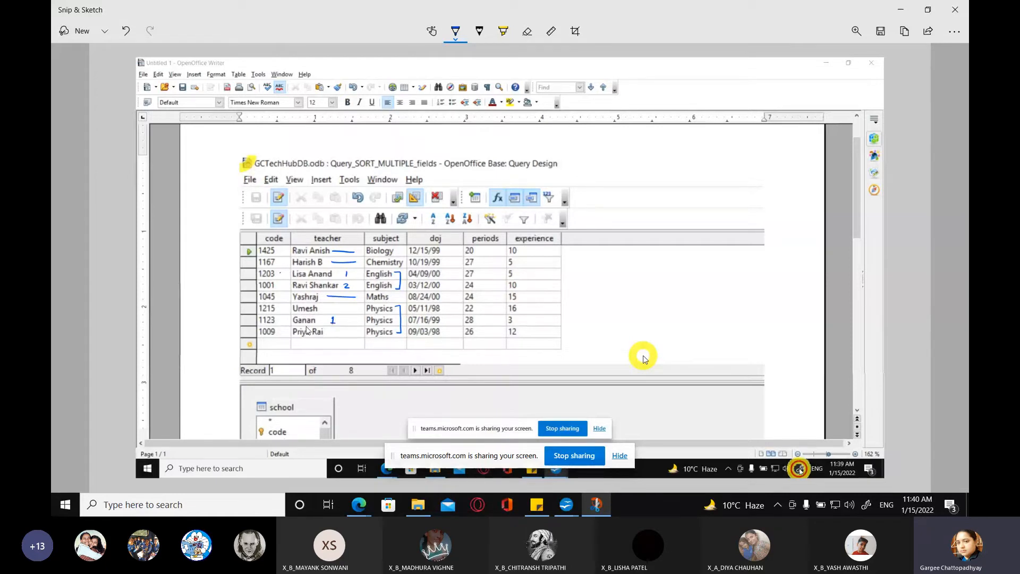
mouse_move(330, 328)
mouse_down()
mouse_move(337, 334)
mouse_move(330, 312)
mouse_up()
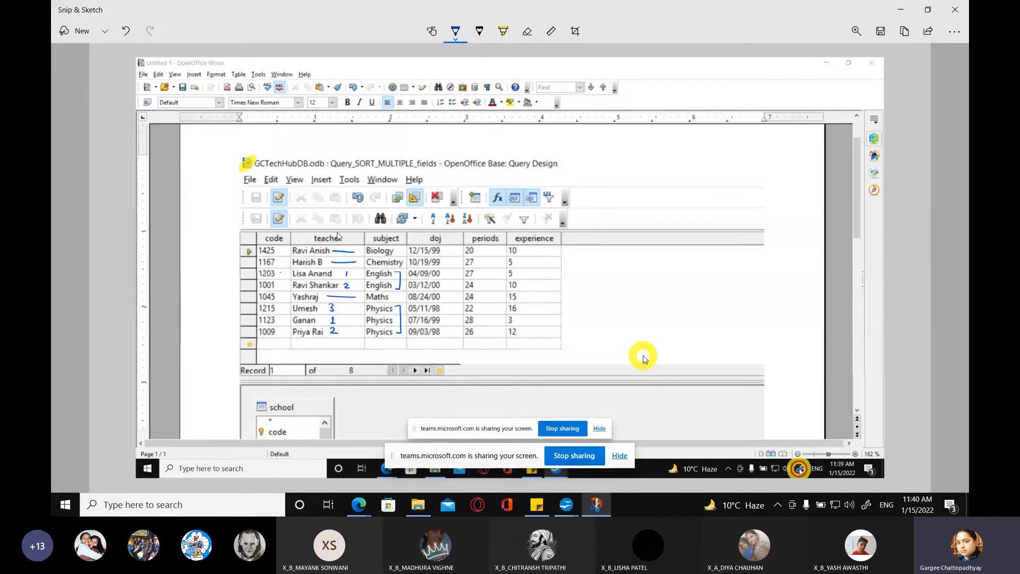
Step: Write a circled 1 above the subject column, a circled 2 above the teacher column, and the title "Multiple levels of Sorting" above the table
drag(393, 218, 393, 227)
drag(407, 230, 405, 214)
drag(327, 218, 334, 226)
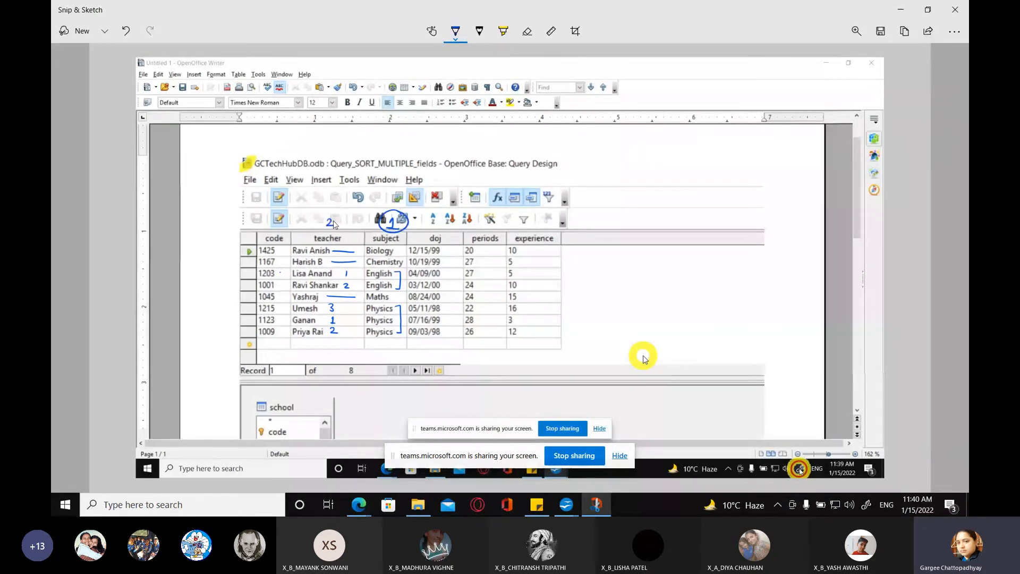
drag(334, 224, 335, 221)
mouse_move(417, 151)
mouse_down()
mouse_move(427, 137)
mouse_move(449, 150)
mouse_move(548, 139)
mouse_move(546, 156)
mouse_move(582, 137)
mouse_move(601, 141)
mouse_move(604, 158)
mouse_move(612, 144)
mouse_up()
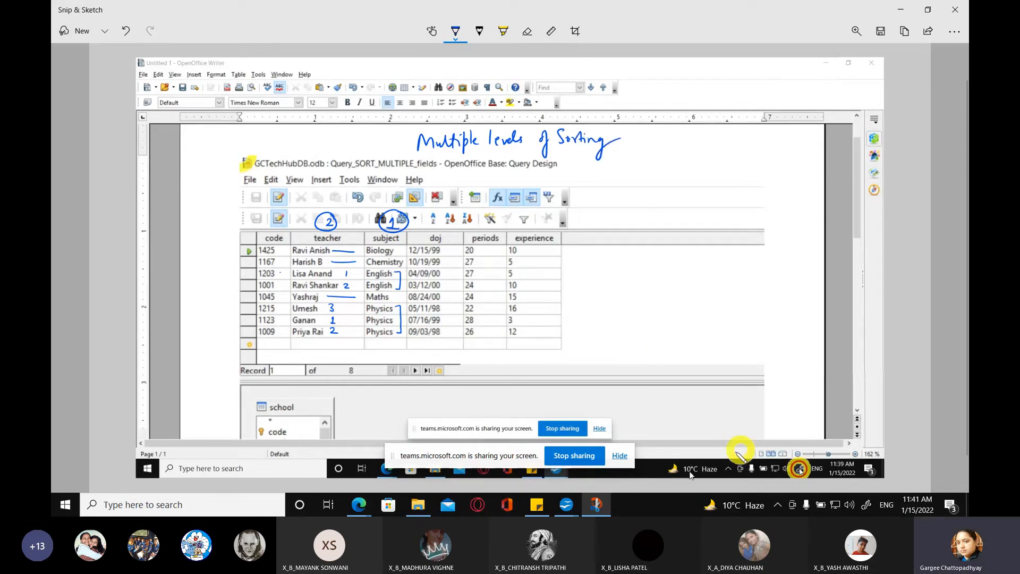
Step: Switch to the GCTechHubDB.odb database window in OpenOffice Base
click(566, 504)
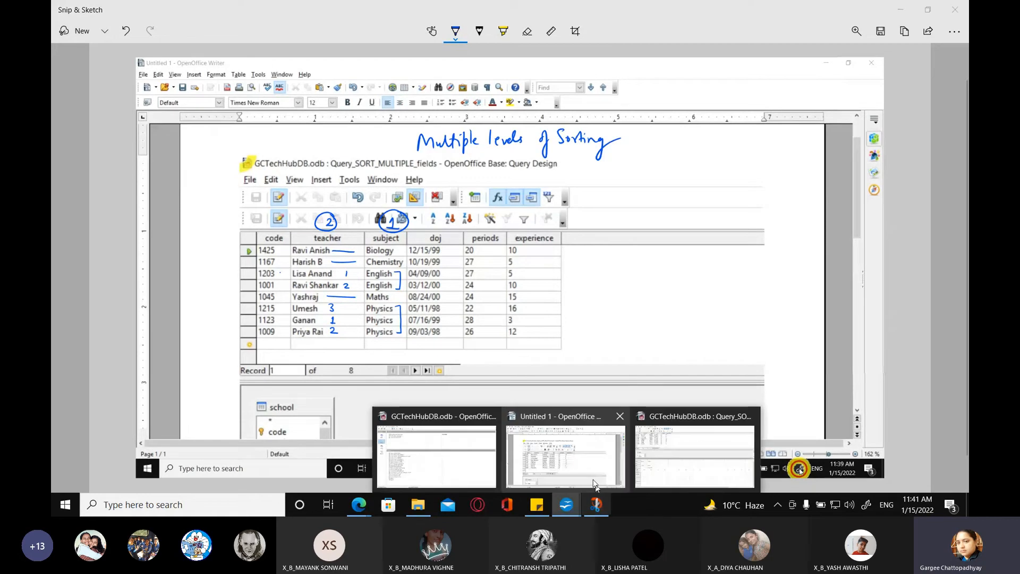
click(594, 484)
click(422, 447)
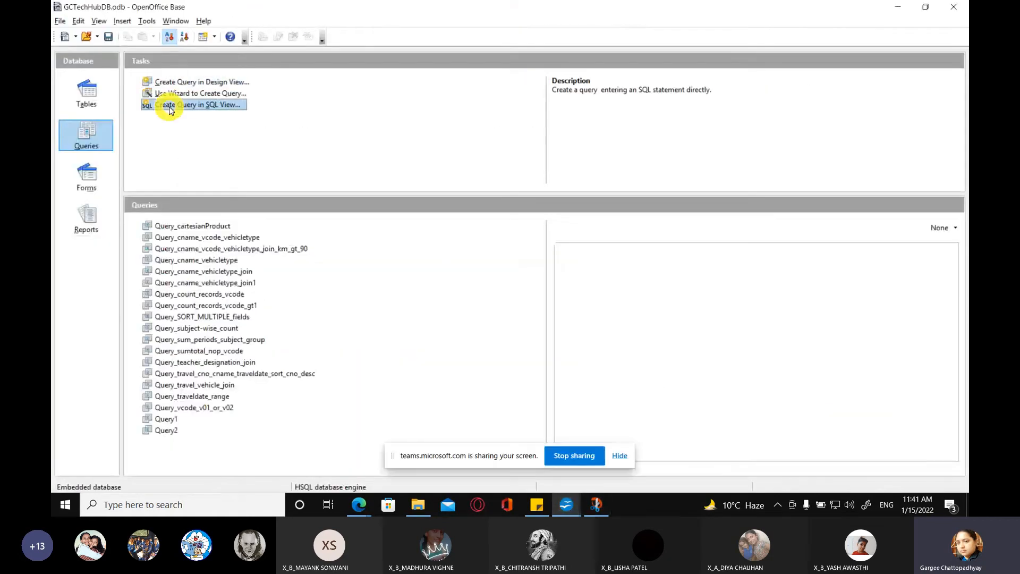
click(171, 81)
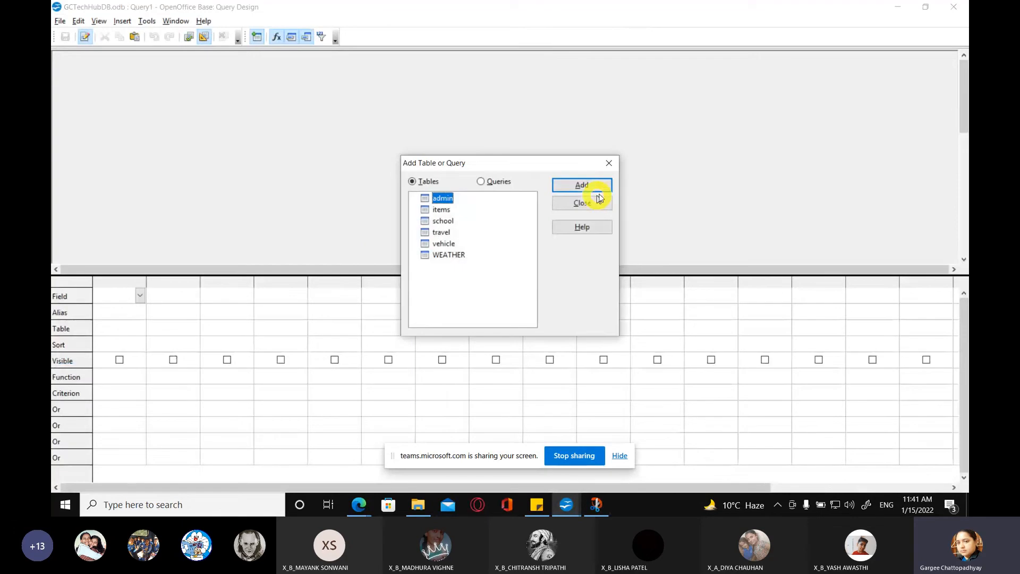
click(598, 202)
click(956, 10)
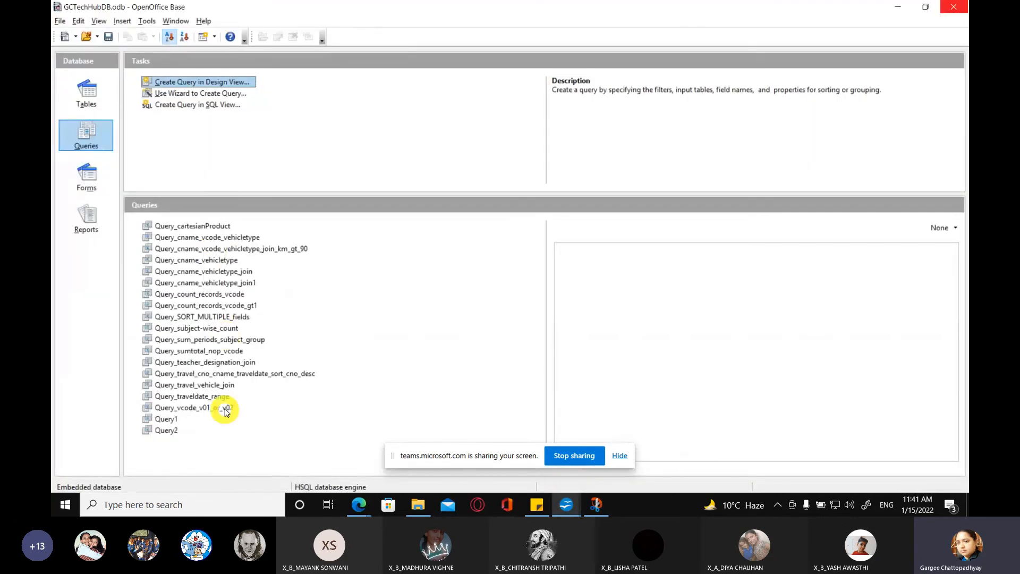
Step: Open the existing query Query_SORT_MULTIPLE_fields for editing in design view
click(229, 316)
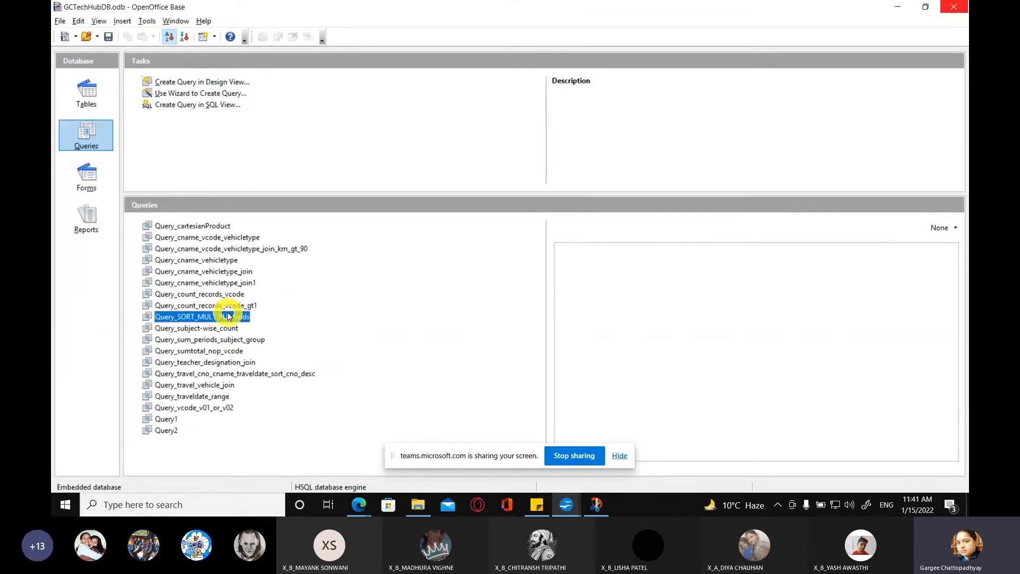
right_click(228, 317)
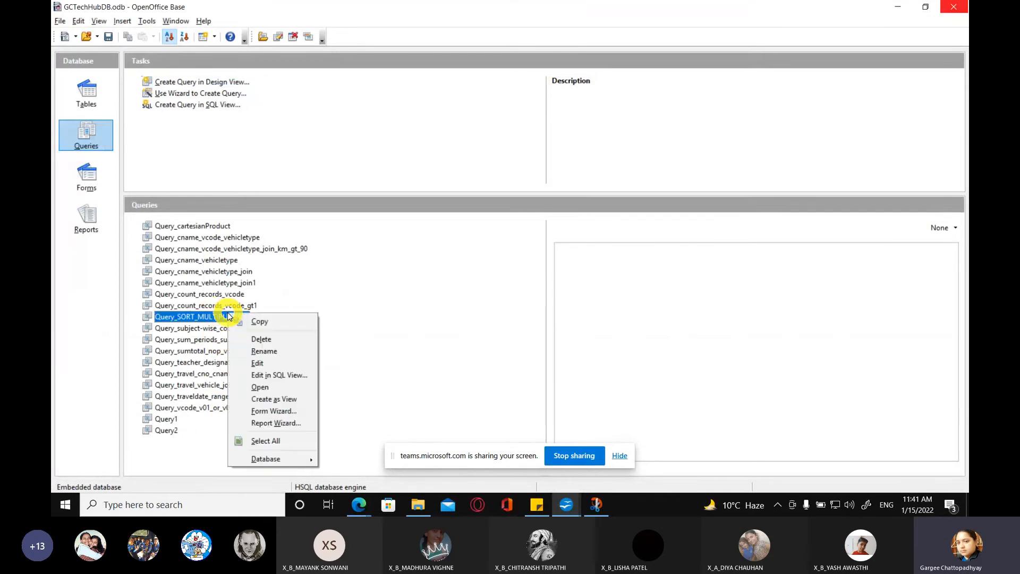
click(284, 367)
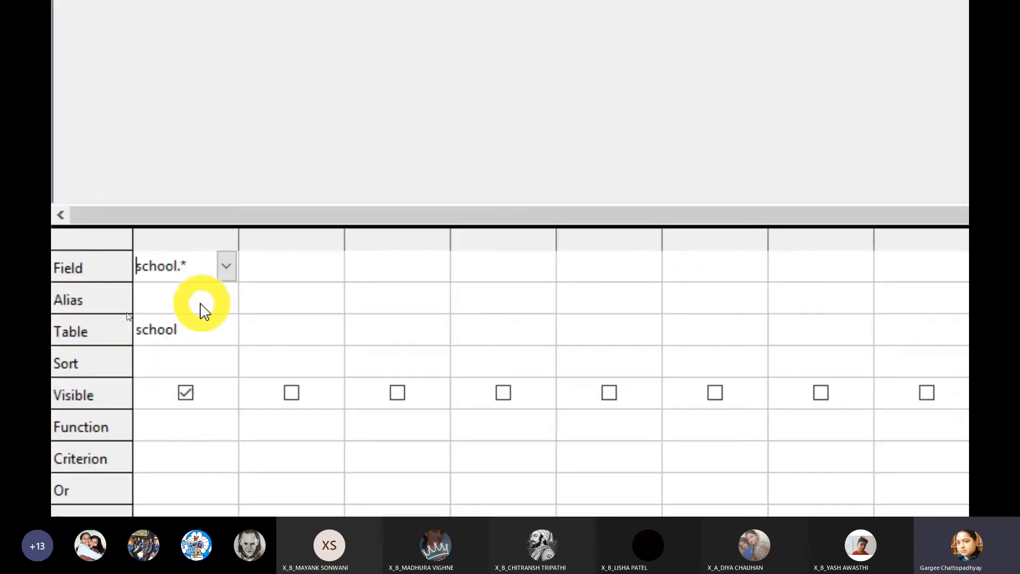
Step: Add school.subject as the second query column and set its sort order to ascending
click(298, 260)
click(335, 255)
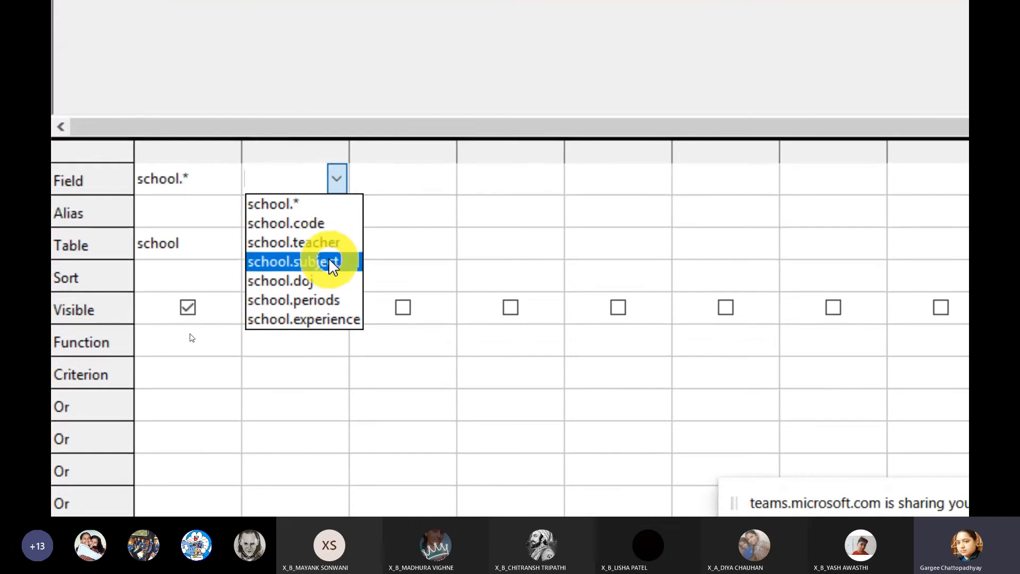
click(324, 294)
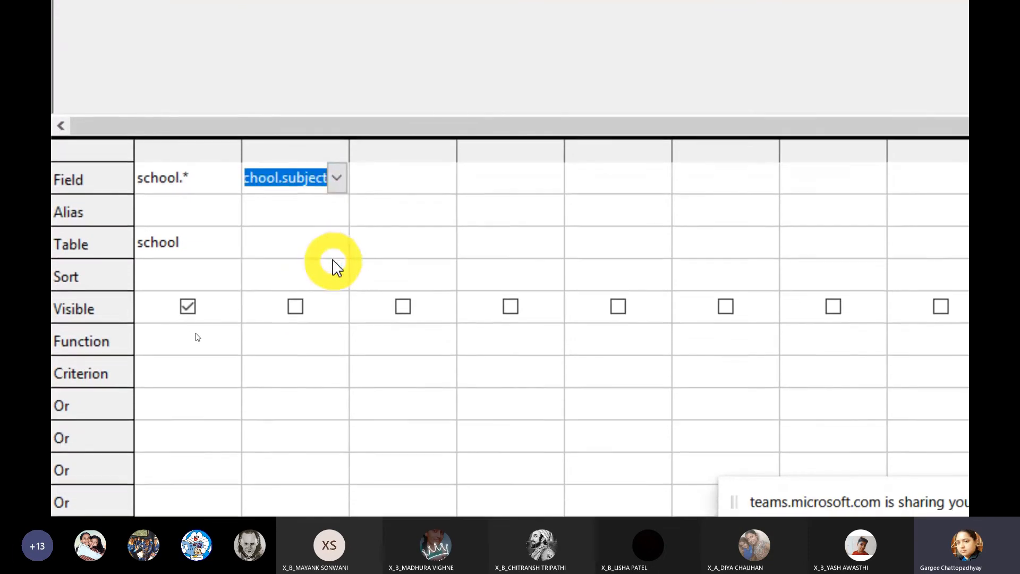
click(335, 310)
click(338, 254)
click(319, 297)
Step: Add the teacher field as the third query column with ascending sort, and make the separate teacher and subject columns not visible
click(403, 261)
click(444, 251)
click(420, 268)
click(417, 311)
click(444, 306)
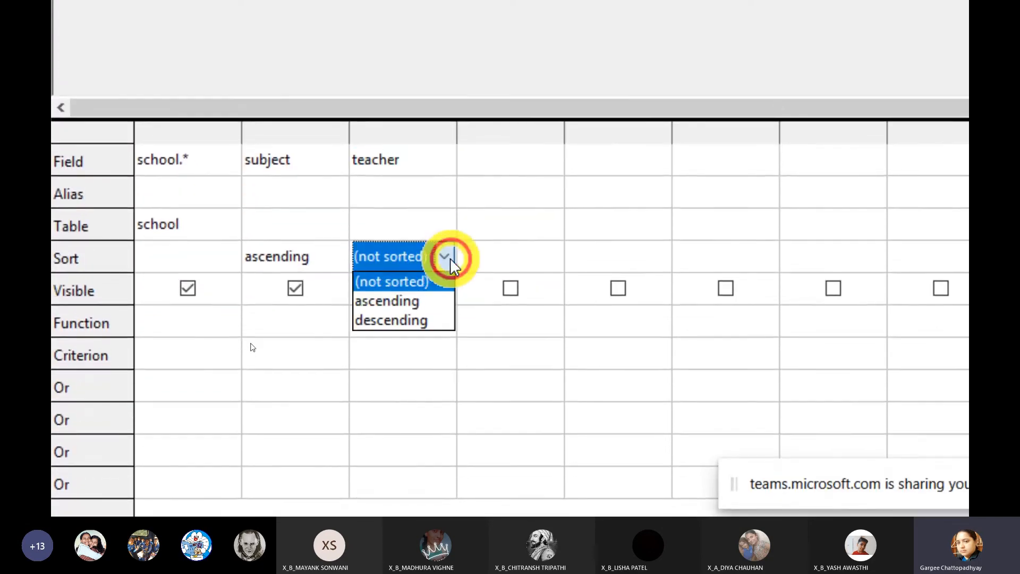
click(394, 301)
click(404, 288)
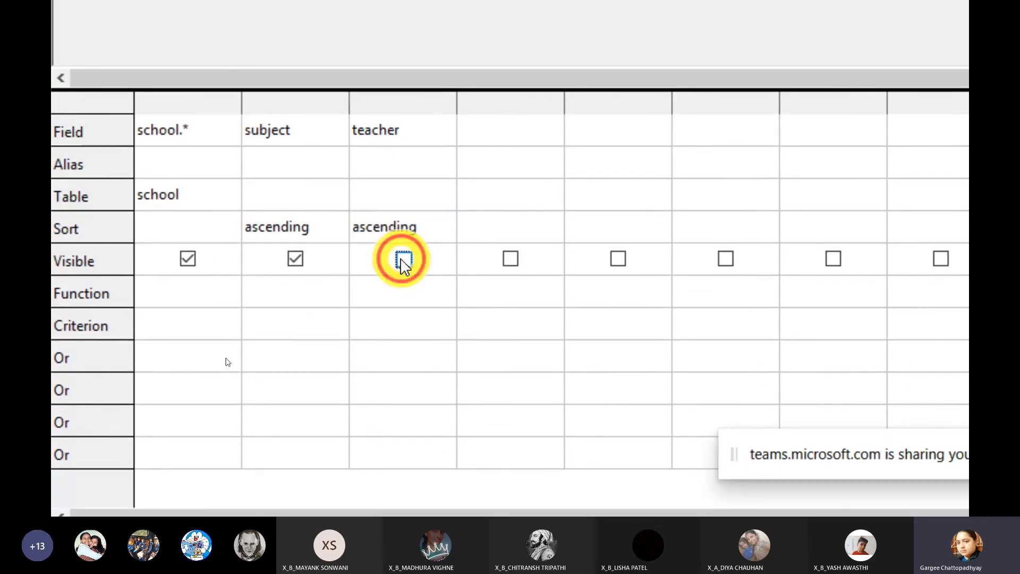
click(296, 260)
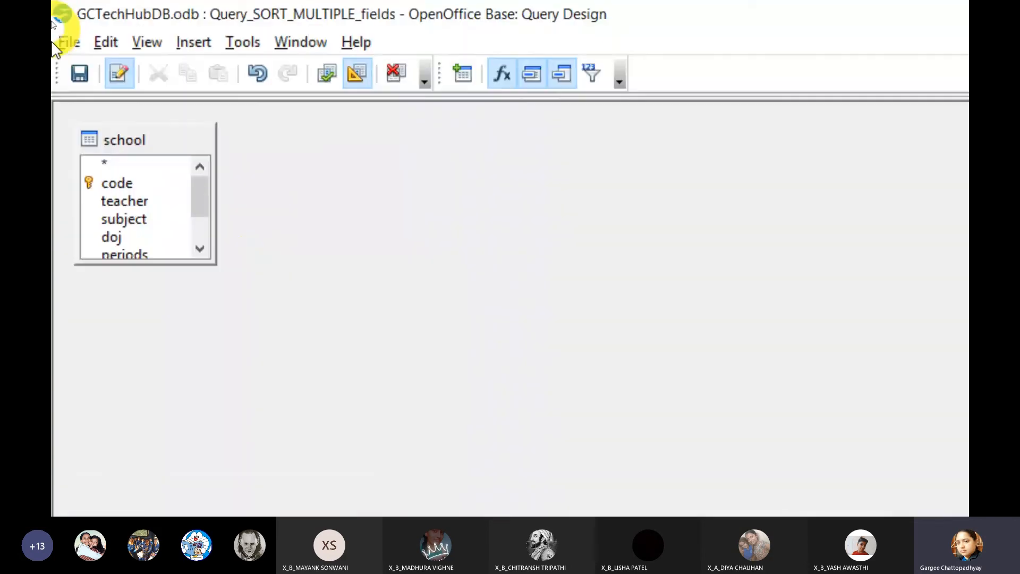
Step: Save and run the query, and select the three Physics records in the result one after another
click(79, 72)
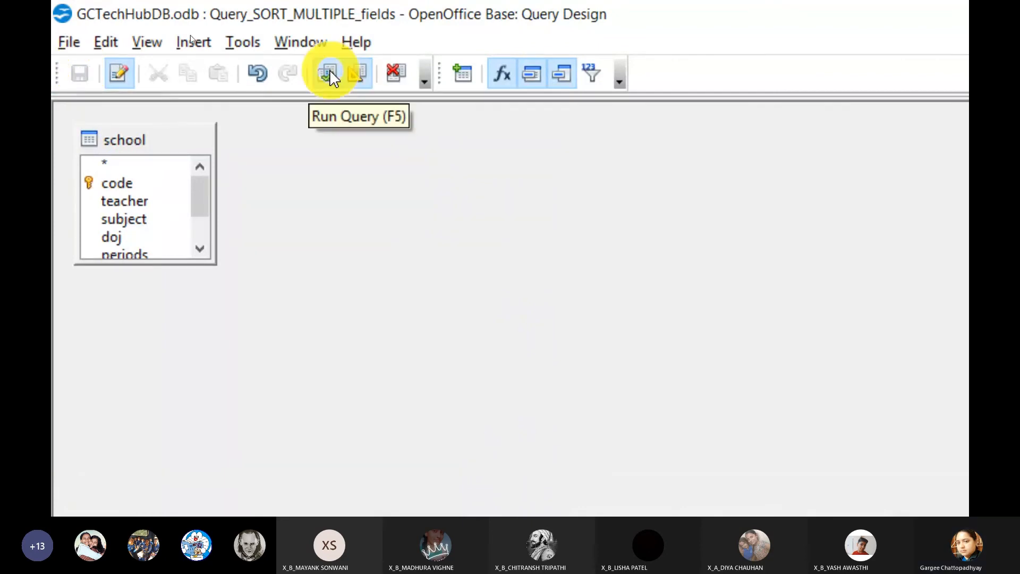
click(330, 73)
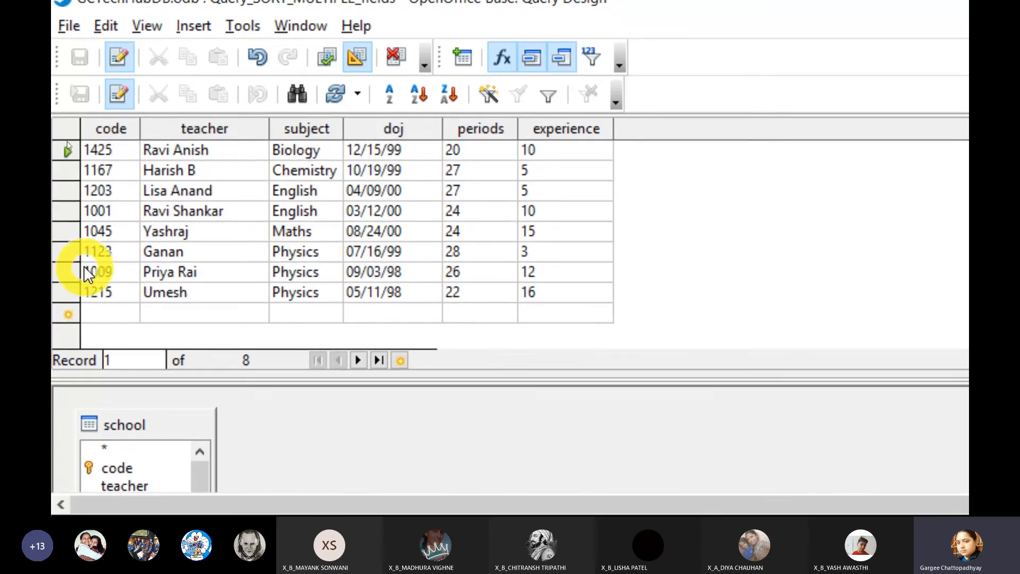
click(61, 253)
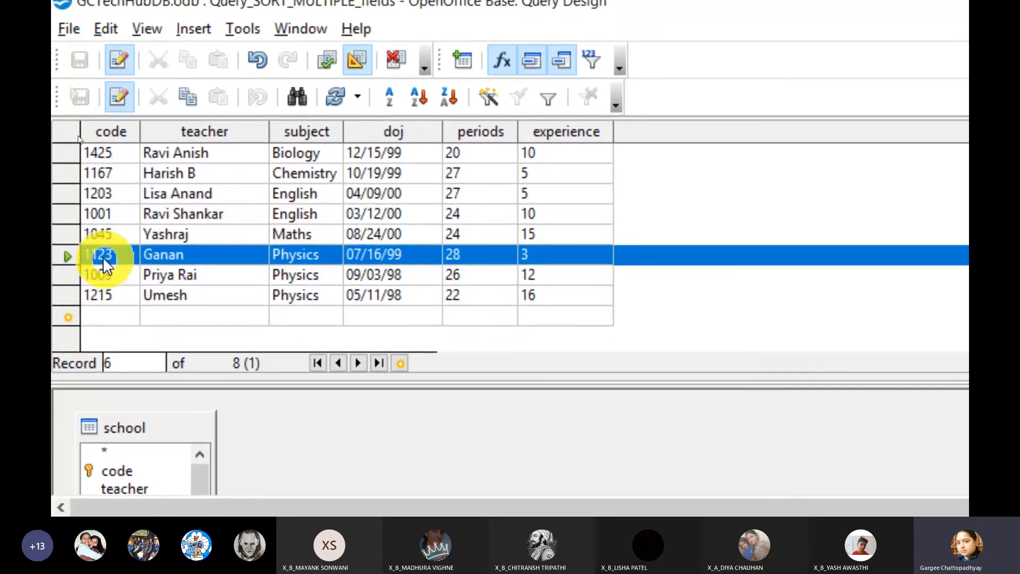
click(64, 274)
click(63, 295)
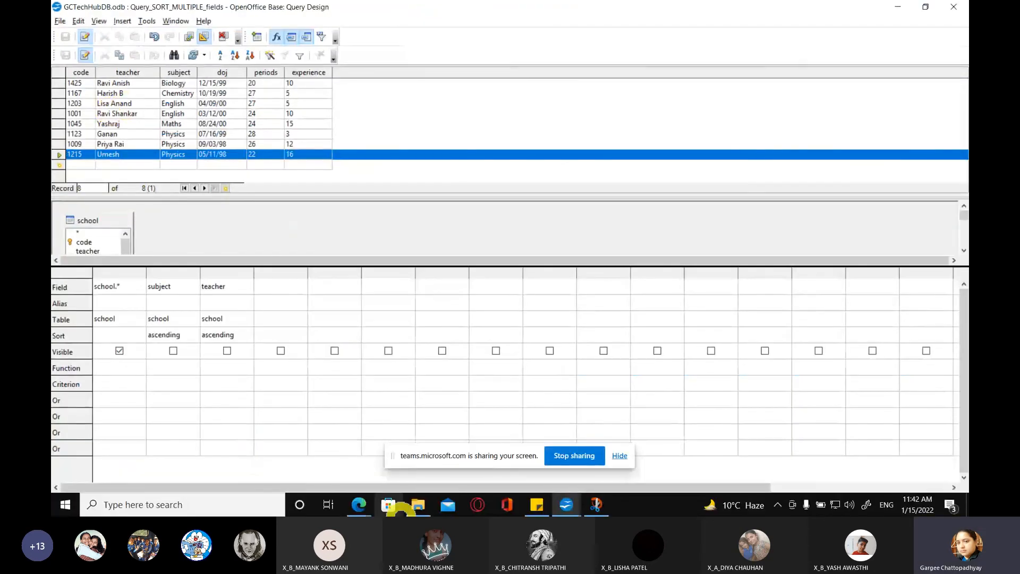
Step: Switch to the Microsoft Teams meeting in Edge and stop sharing the screen
click(361, 505)
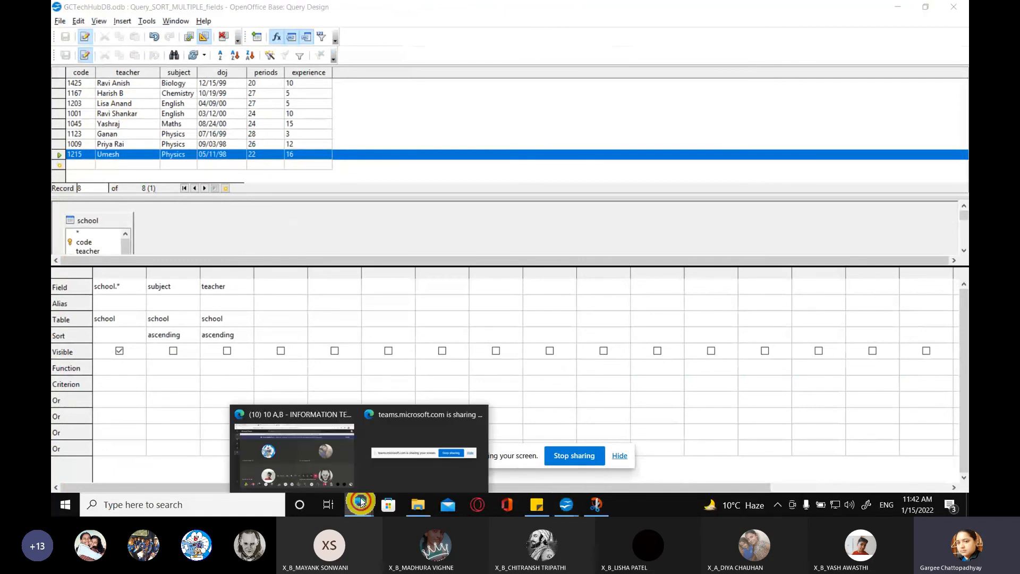
click(268, 449)
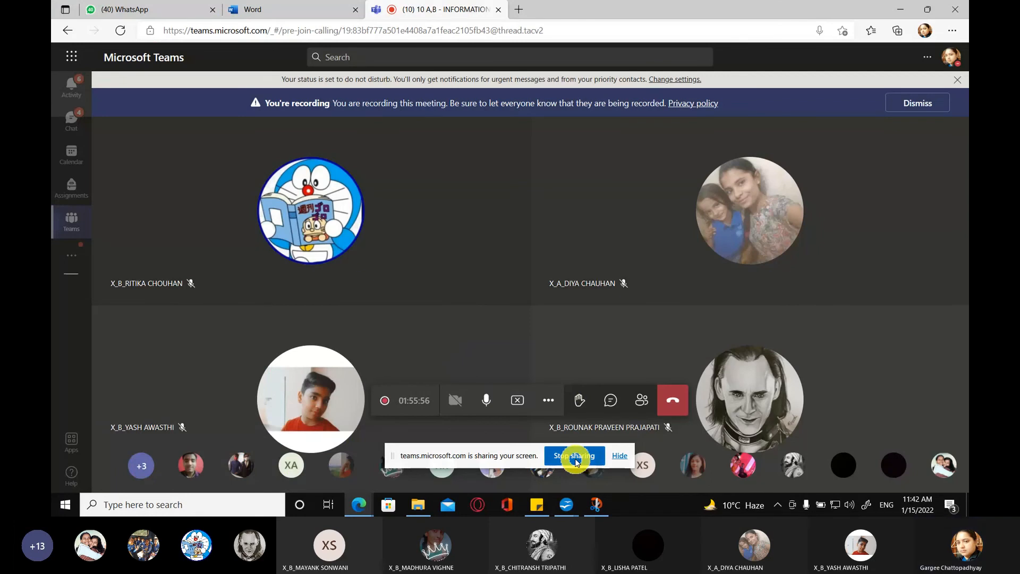
click(576, 458)
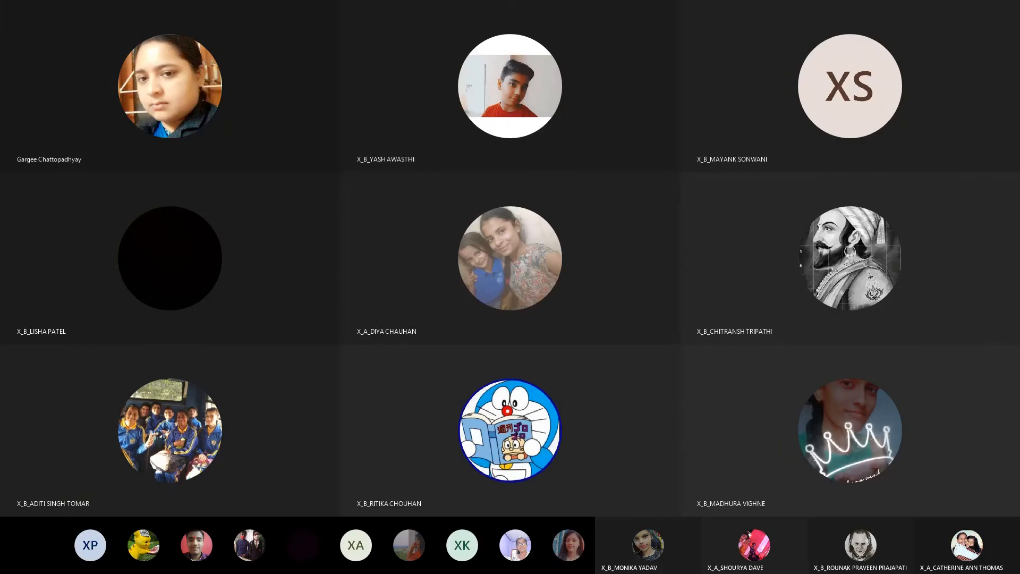